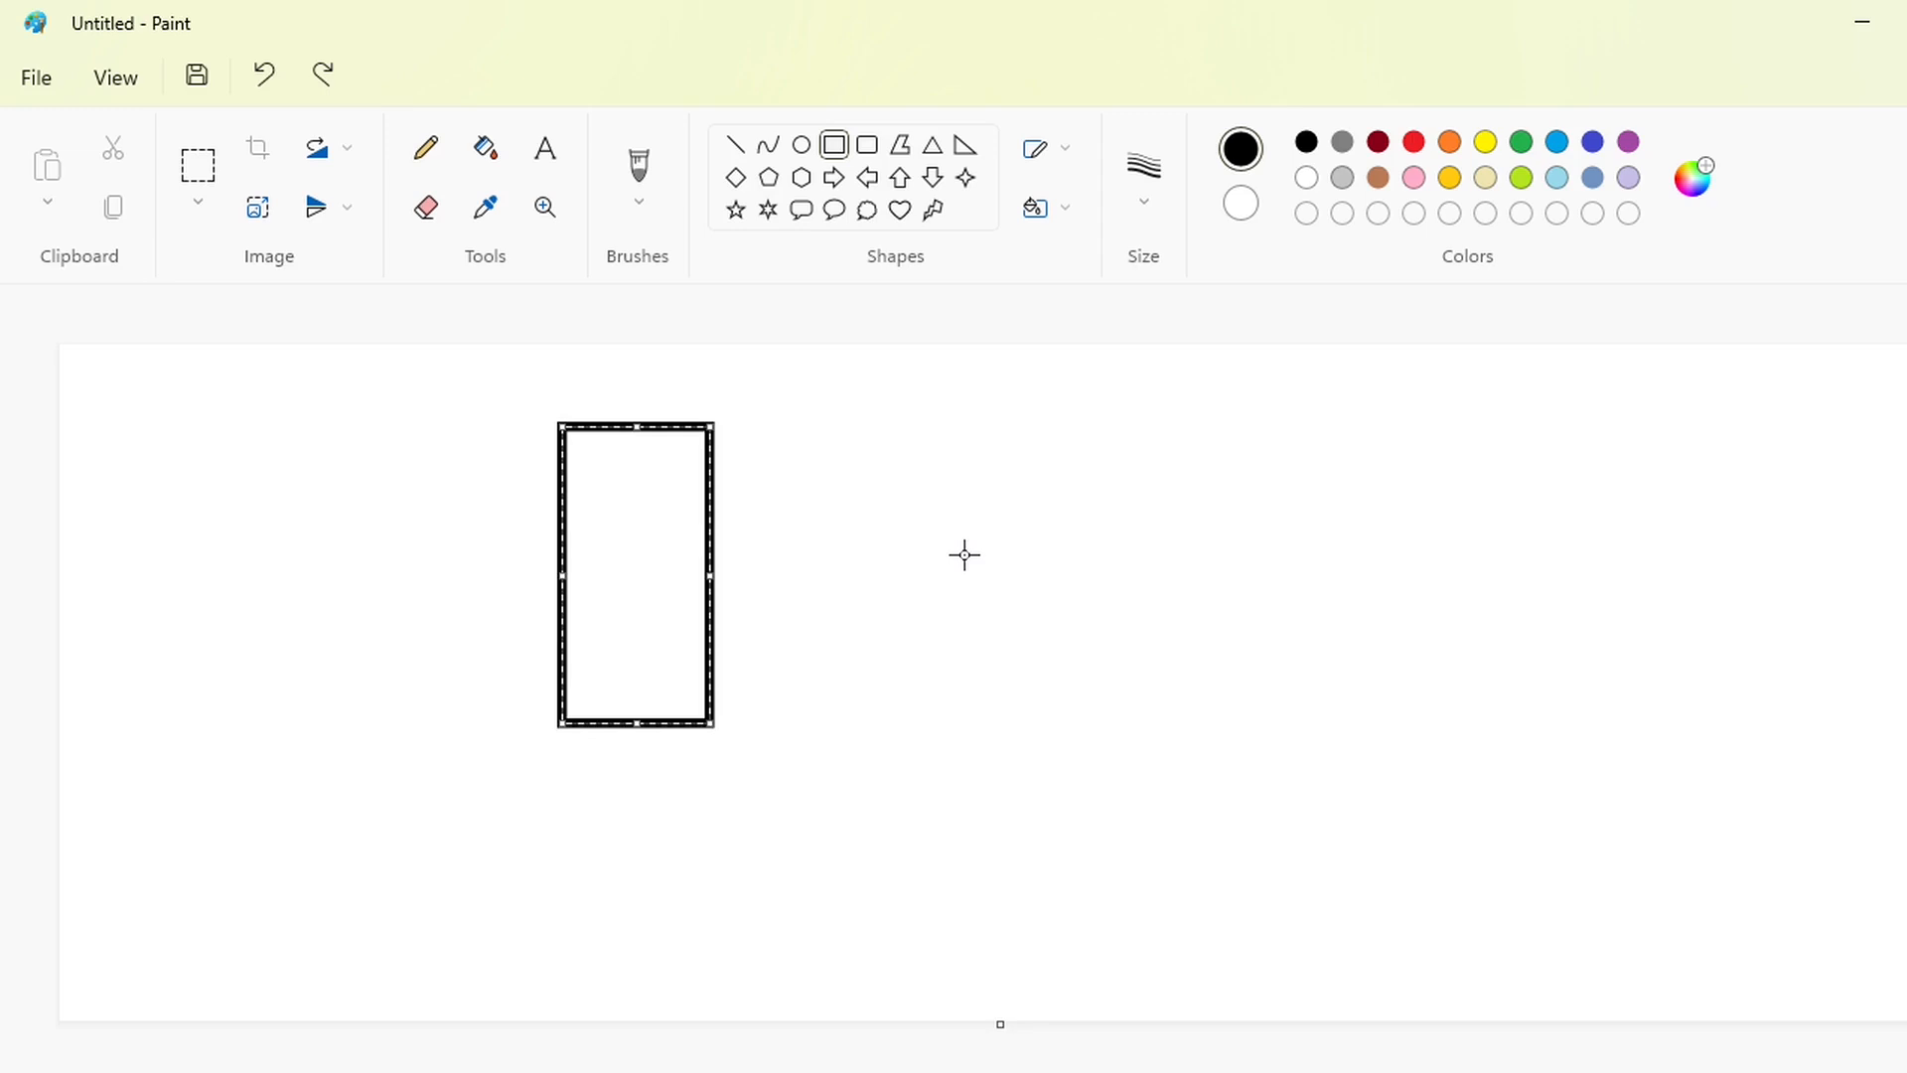
- Draw a slanted purple line from the rectangle's upper-right corner across its top edge, extending beyond the left side
click(964, 555)
click(1628, 142)
click(735, 145)
mouse_move(713, 425)
mouse_down()
mouse_move(357, 486)
mouse_move(387, 458)
mouse_up()
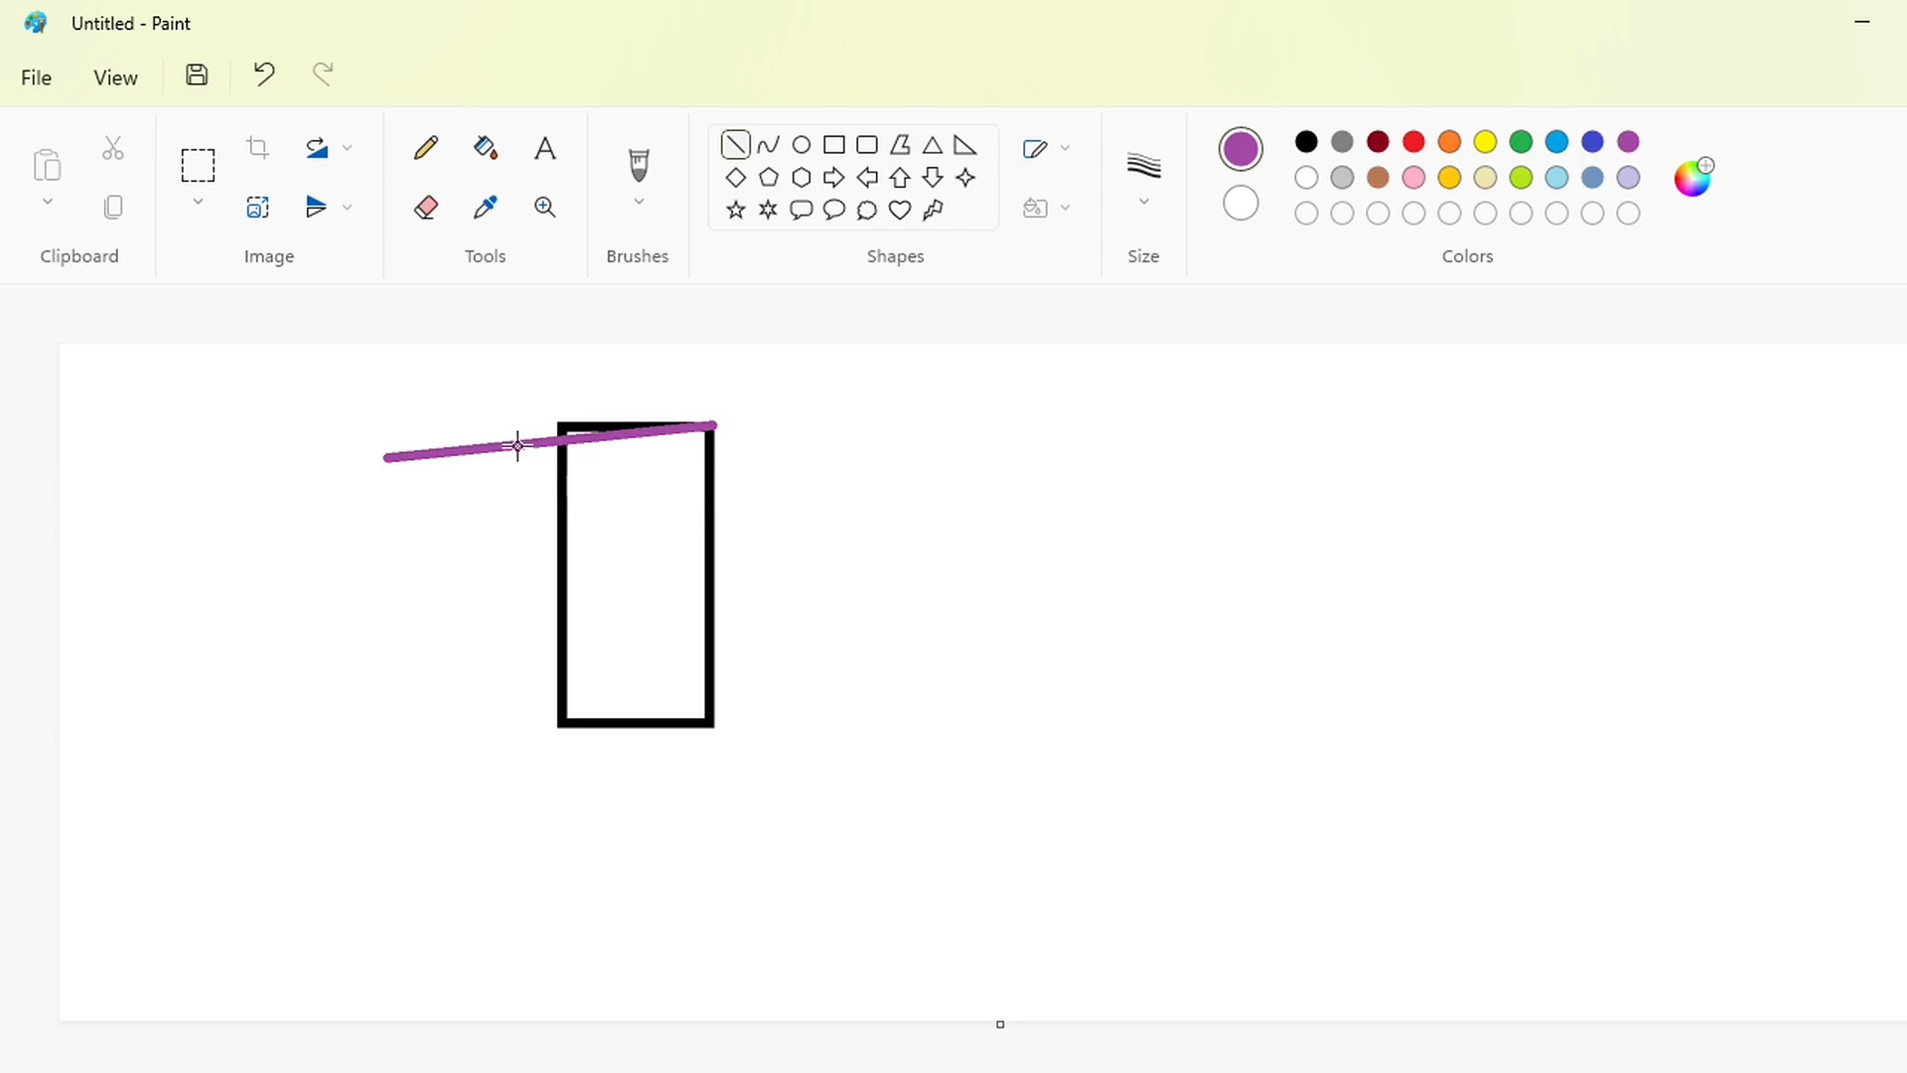
- Add a short vertical purple line below the slanted line and a curve joining it to the rectangle's left edge
scroll(715, 685, up, 3)
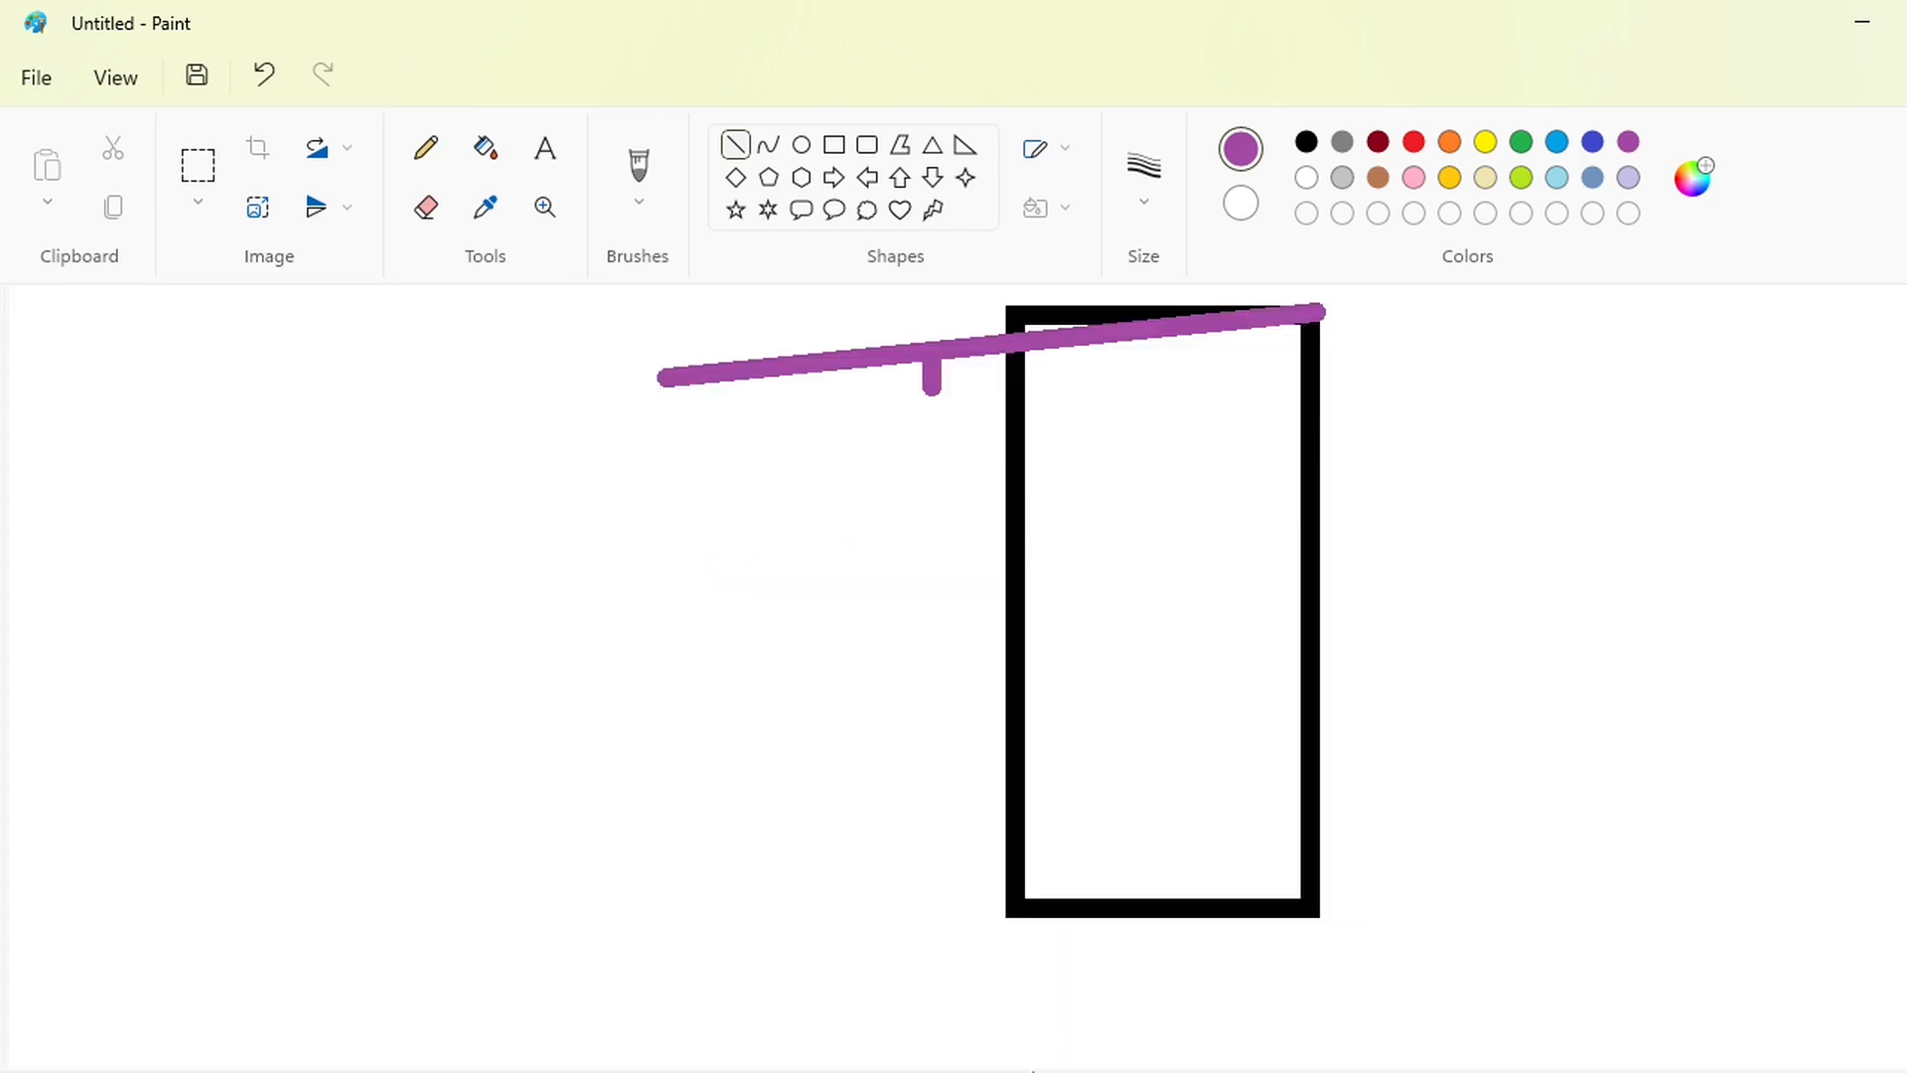
click(768, 145)
drag(909, 392, 999, 430)
drag(951, 409, 974, 401)
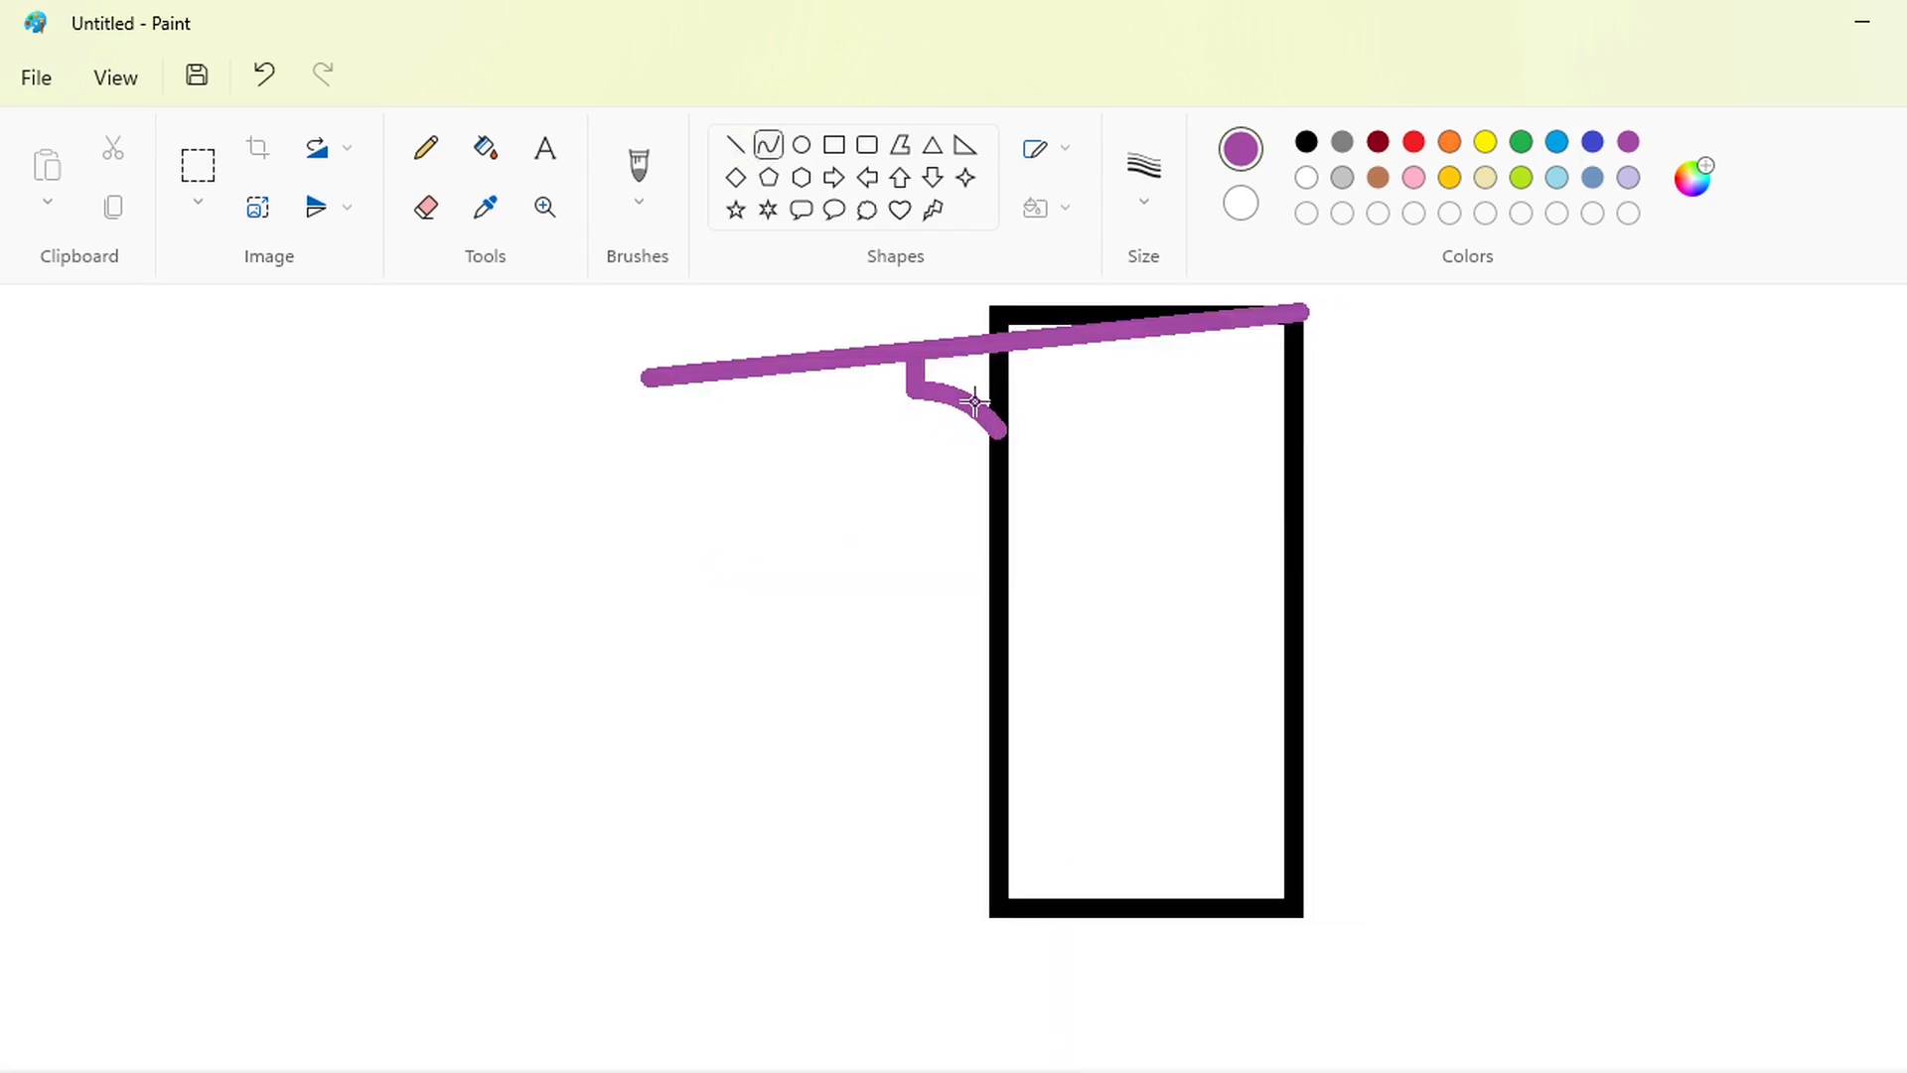
click(974, 400)
click(1138, 448)
- Fill the rectangle's original black top edge with white
click(486, 148)
click(1306, 177)
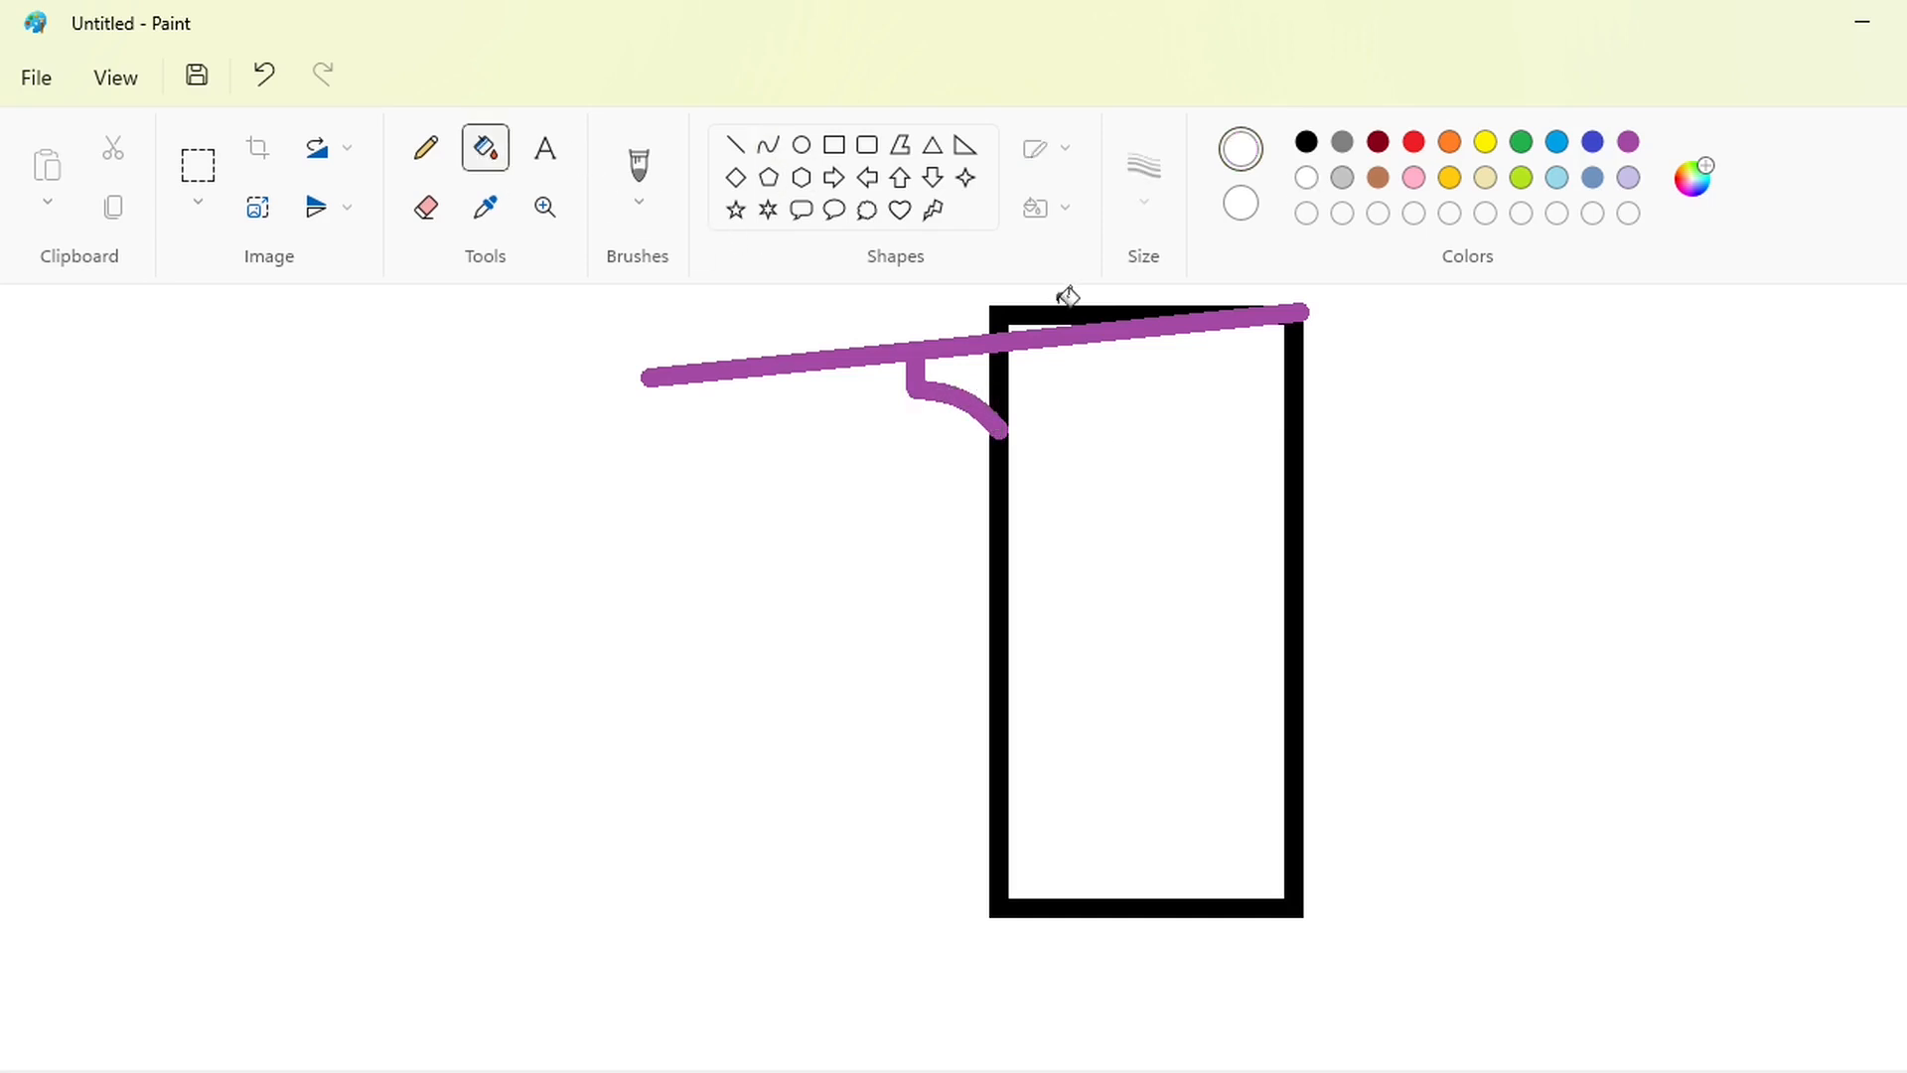
click(1059, 314)
- Trim both ends of the slanted line with white lines and fill the leftover segments around the upper serif white
scroll(994, 496, up, 2)
click(735, 145)
drag(1307, 488, 1309, 544)
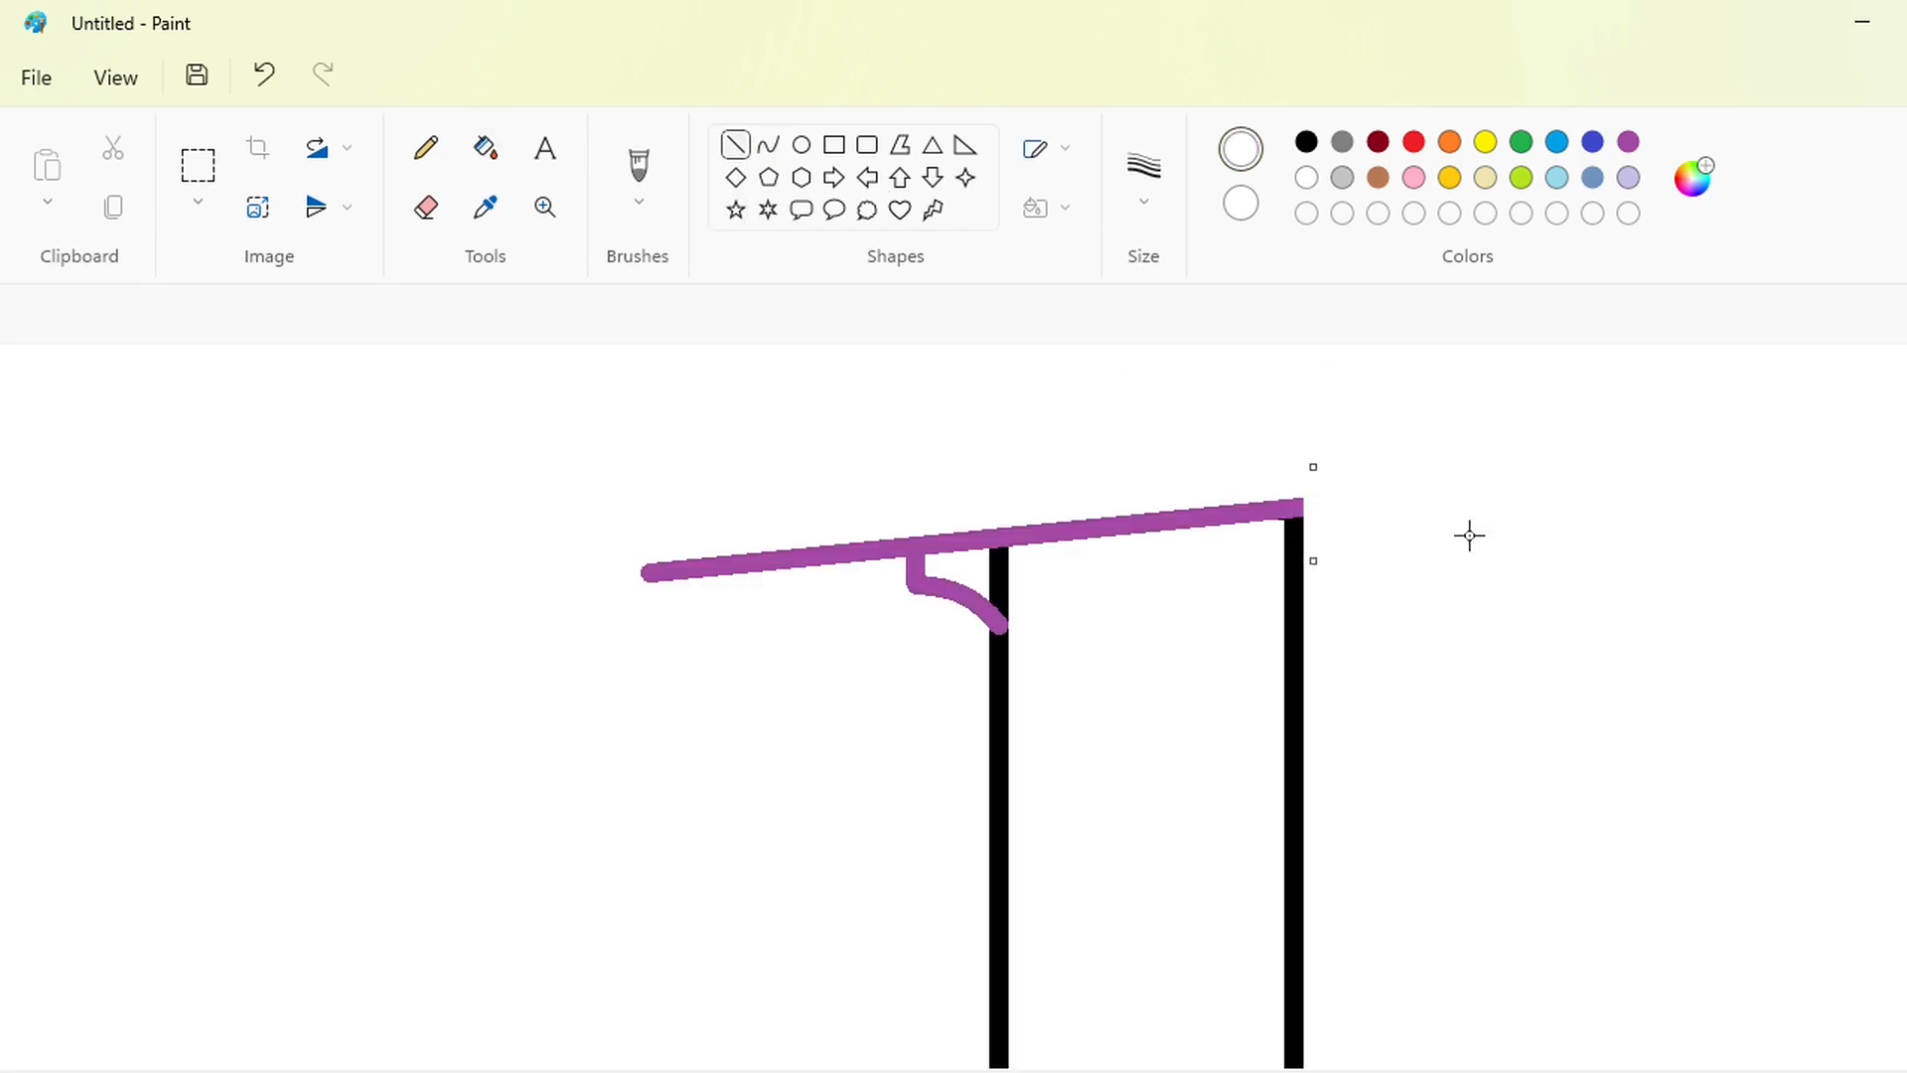
drag(860, 519, 860, 602)
drag(860, 562, 894, 561)
click(485, 148)
click(999, 578)
click(807, 559)
- Fill the purple outline of the upper serif with black
click(1306, 145)
click(1297, 509)
scroll(1303, 517, down, 1)
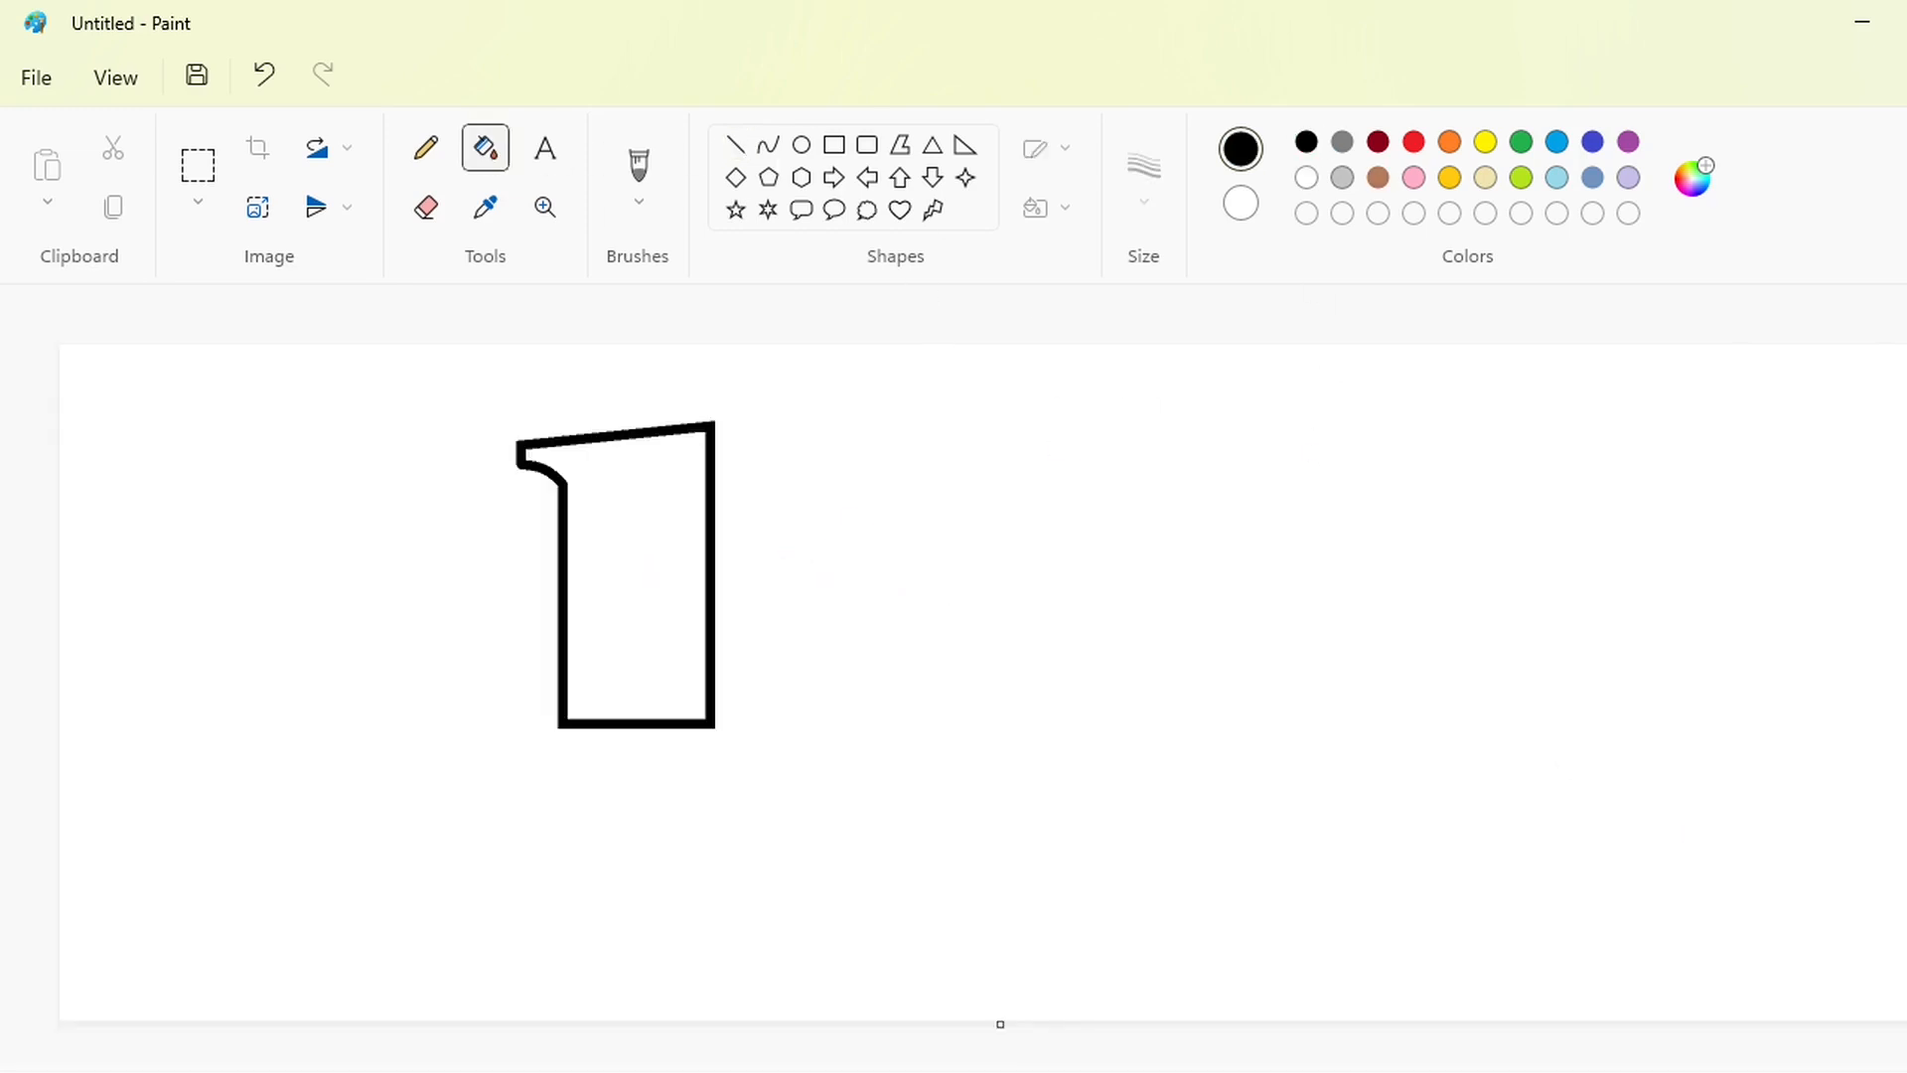
- Draw a short horizontal purple line, align it with the numeral's bottom edge extending left of the stem, and lengthen it to the right
scroll(1612, 1030, up, 1)
scroll(1390, 1038, down, 2)
scroll(1089, 1046, up, 1)
scroll(1090, 1052, right, 1)
click(1627, 142)
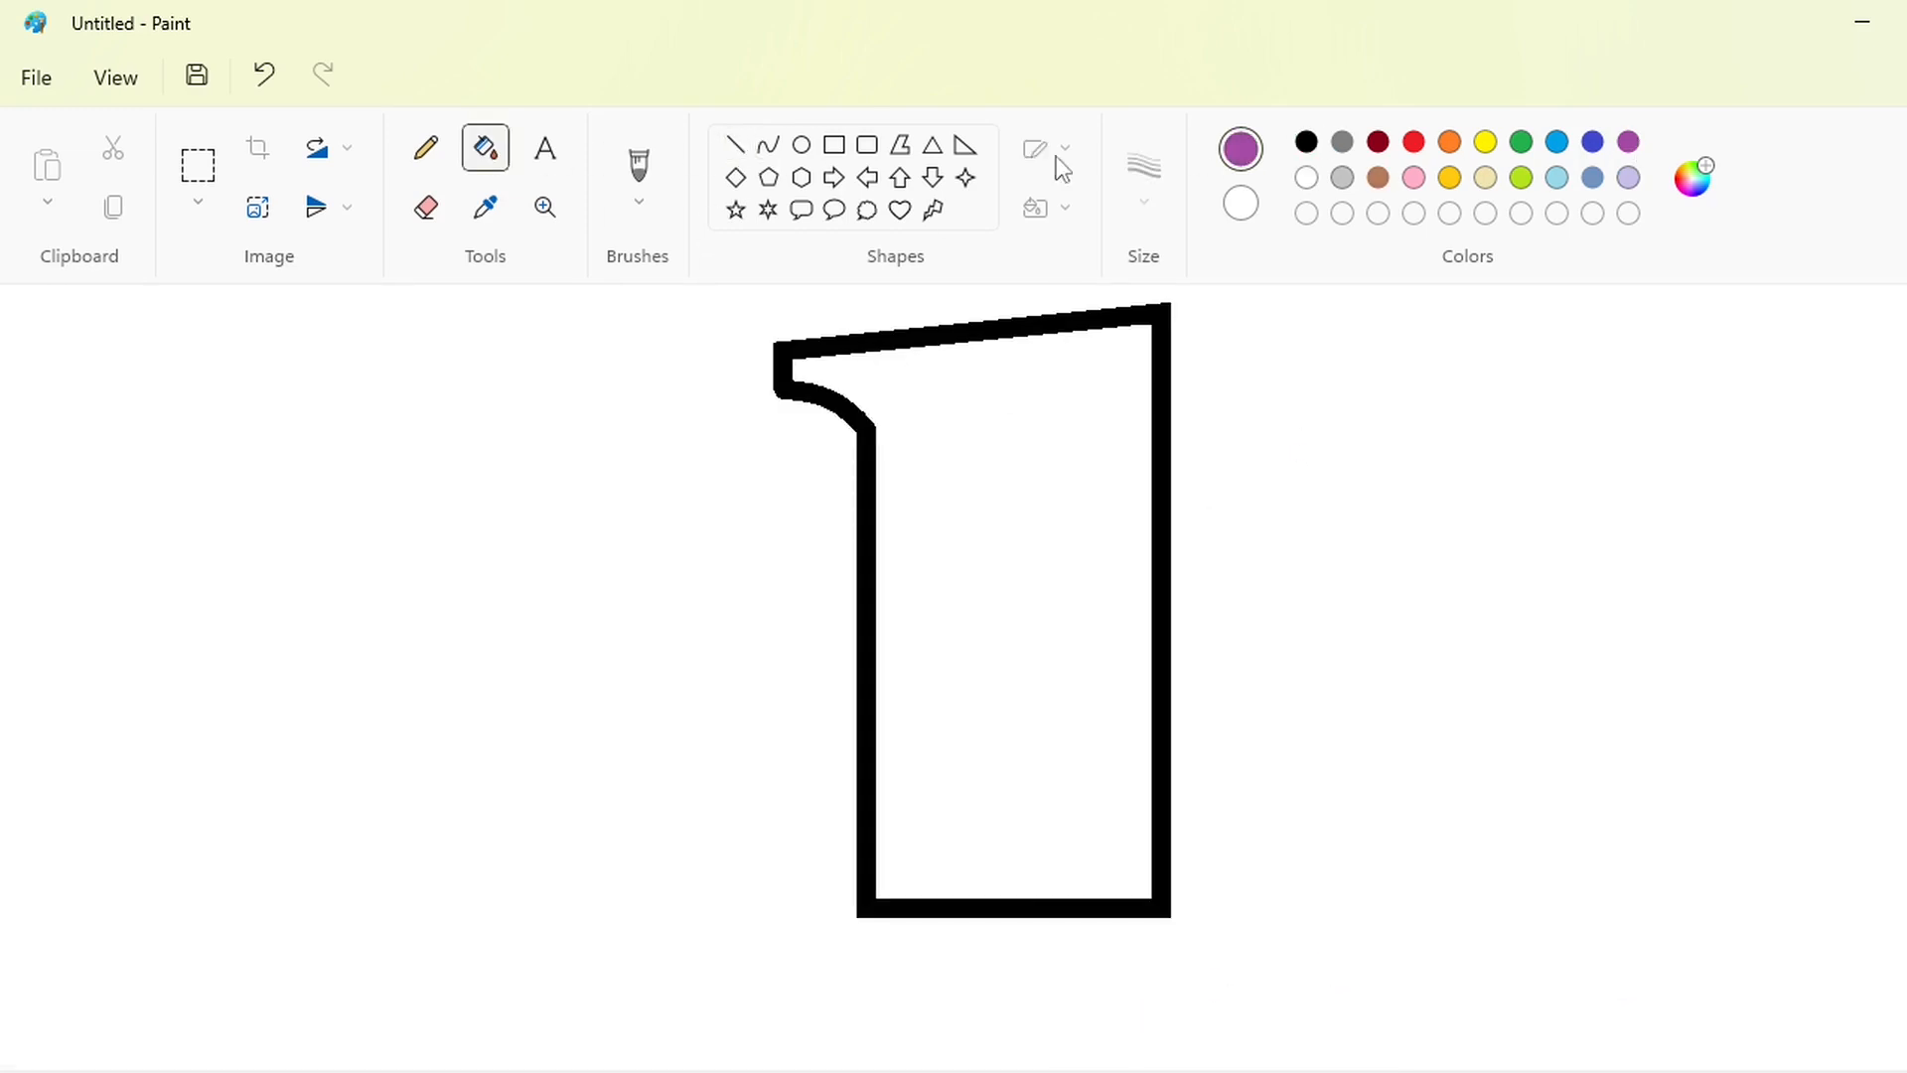
click(735, 145)
drag(870, 880, 782, 880)
key(Right)
key(Right)
key(Right)
key(Right)
key(Right)
key(Right)
key(Up)
key(Up)
key(Up)
key(Up)
key(Up)
key(Up)
key(Up)
key(Up)
key(Up)
key(Left)
key(Left)
key(Left)
key(Left)
key(Left)
key(Left)
key(Left)
key(Up)
key(Up)
key(Up)
key(Up)
key(Up)
key(Up)
key(Up)
key(Up)
key(Up)
key(Up)
key(Up)
key(Up)
key(Up)
key(Up)
key(Up)
key(Up)
key(Up)
key(Up)
key(Up)
key(Up)
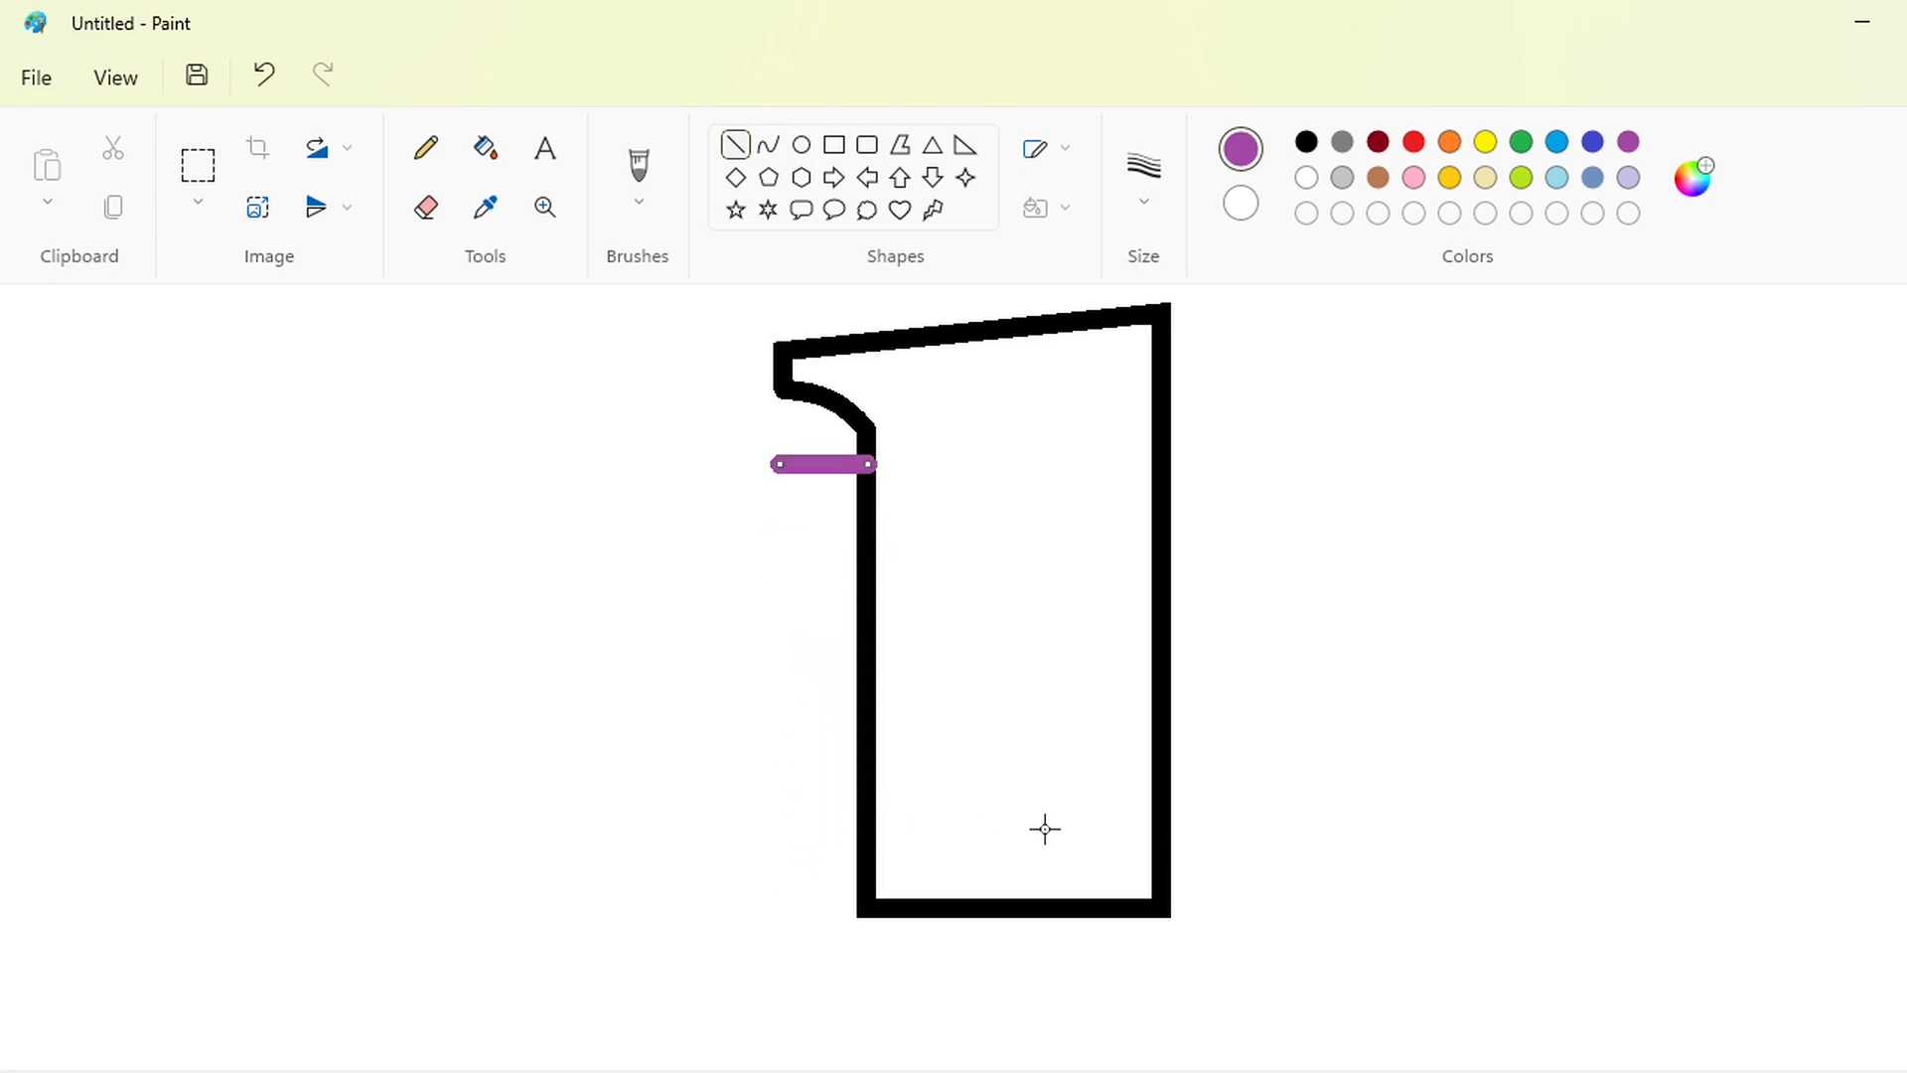
key(Up)
key(Up)
key(Up)
key(Up)
key(Up)
key(Up)
key(Down)
key(Down)
key(Down)
key(Down)
key(Down)
key(Down)
key(Down)
key(Down)
key(Down)
key(Down)
key(Down)
key(Down)
key(Down)
key(Down)
key(Down)
key(Down)
key(Down)
key(Down)
key(Down)
key(Down)
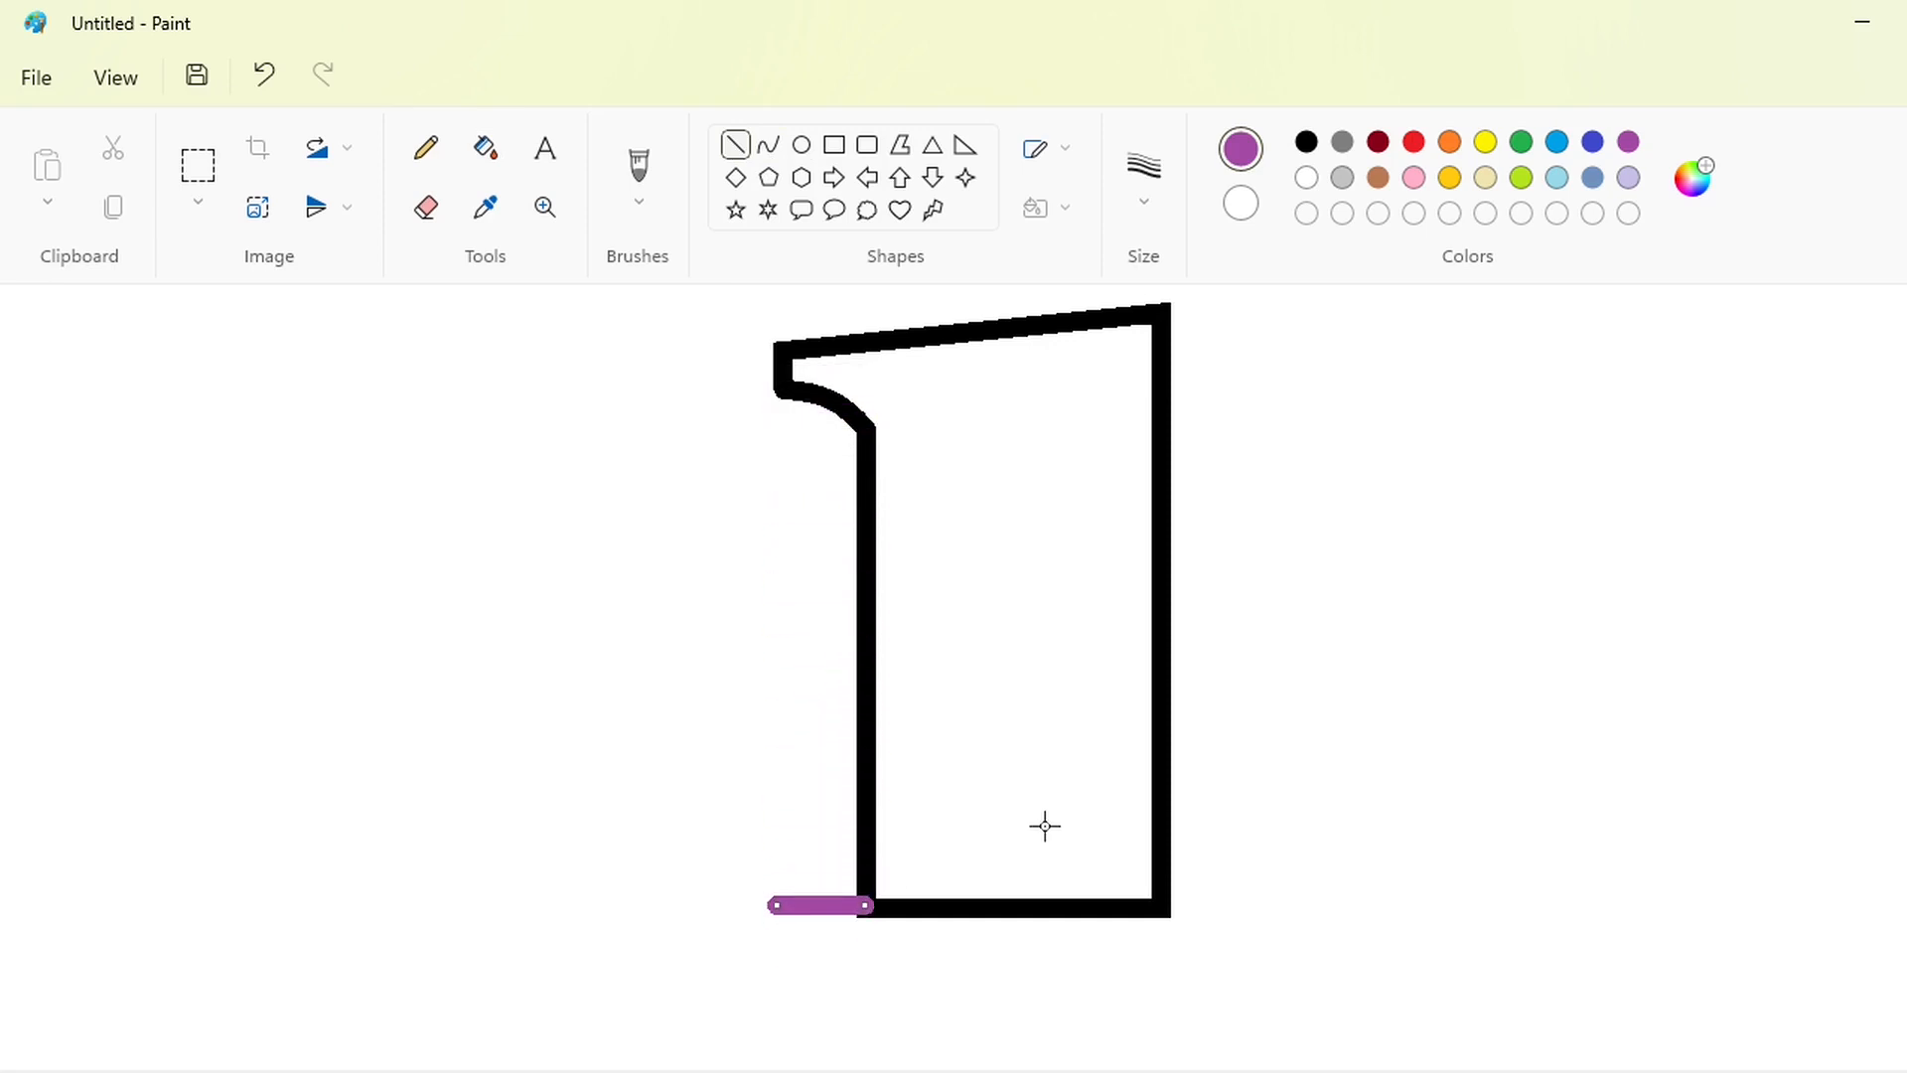
drag(866, 904, 907, 908)
- Add a short vertical purple line at the base line's left end and a curve joining it to the stem
click(964, 811)
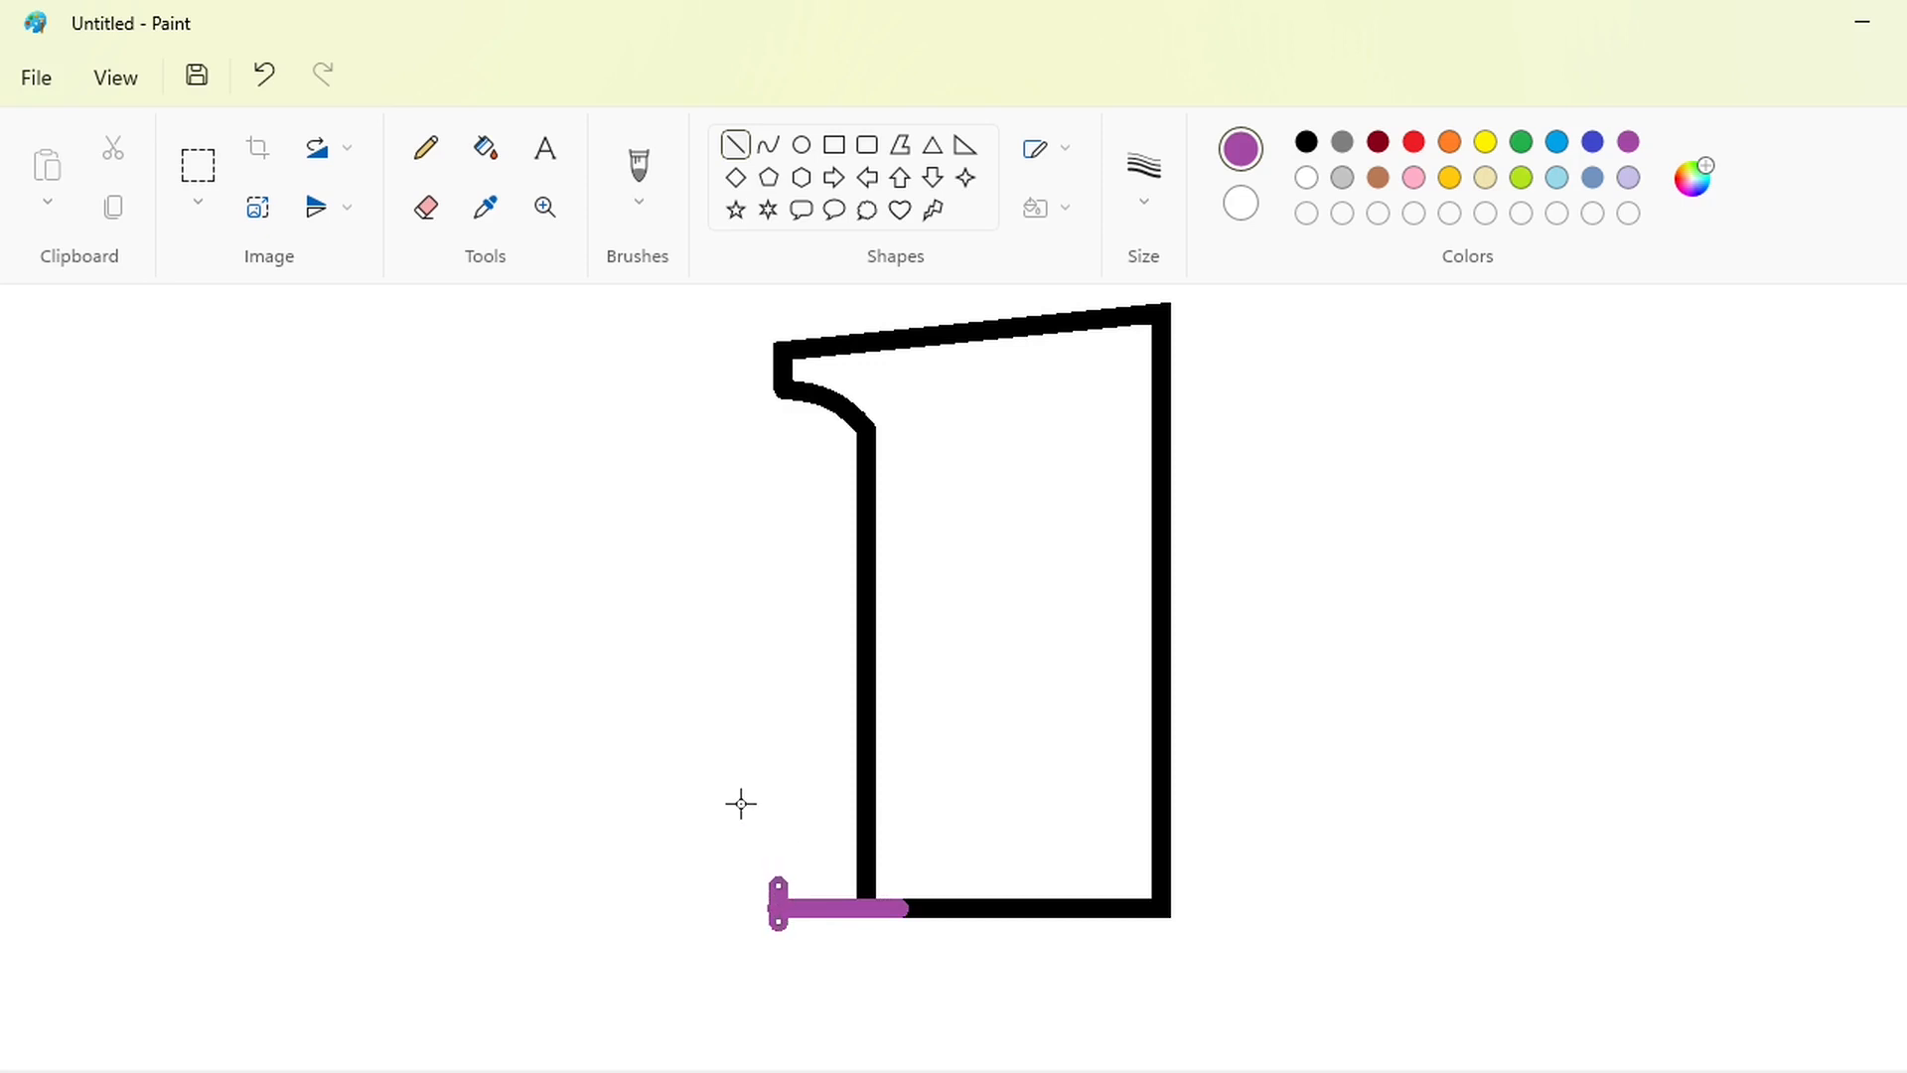
click(768, 145)
mouse_move(778, 873)
mouse_down()
mouse_move(870, 828)
mouse_move(815, 872)
mouse_move(839, 879)
mouse_up()
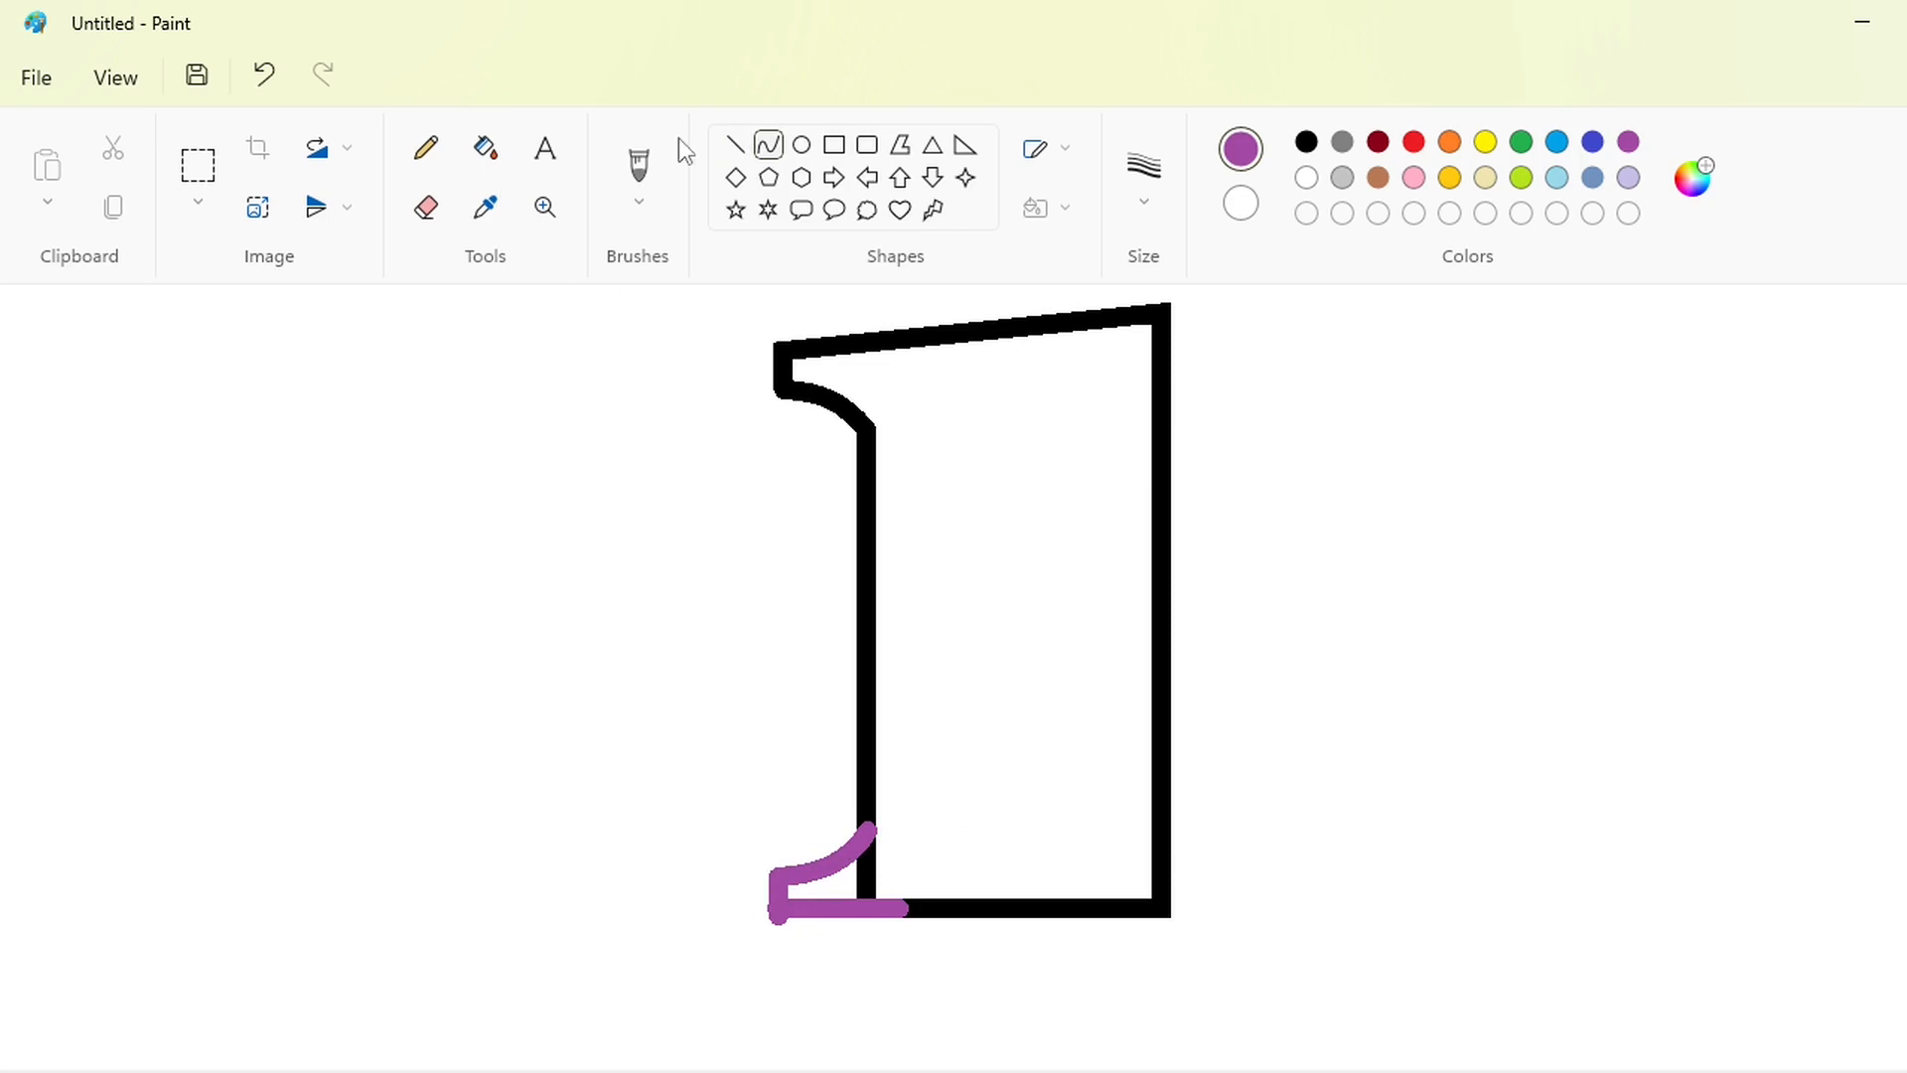
- Trim the lower serif's protruding ends with white lines and clear the leftover stem segment inside it with white fill
click(735, 145)
drag(714, 926, 824, 927)
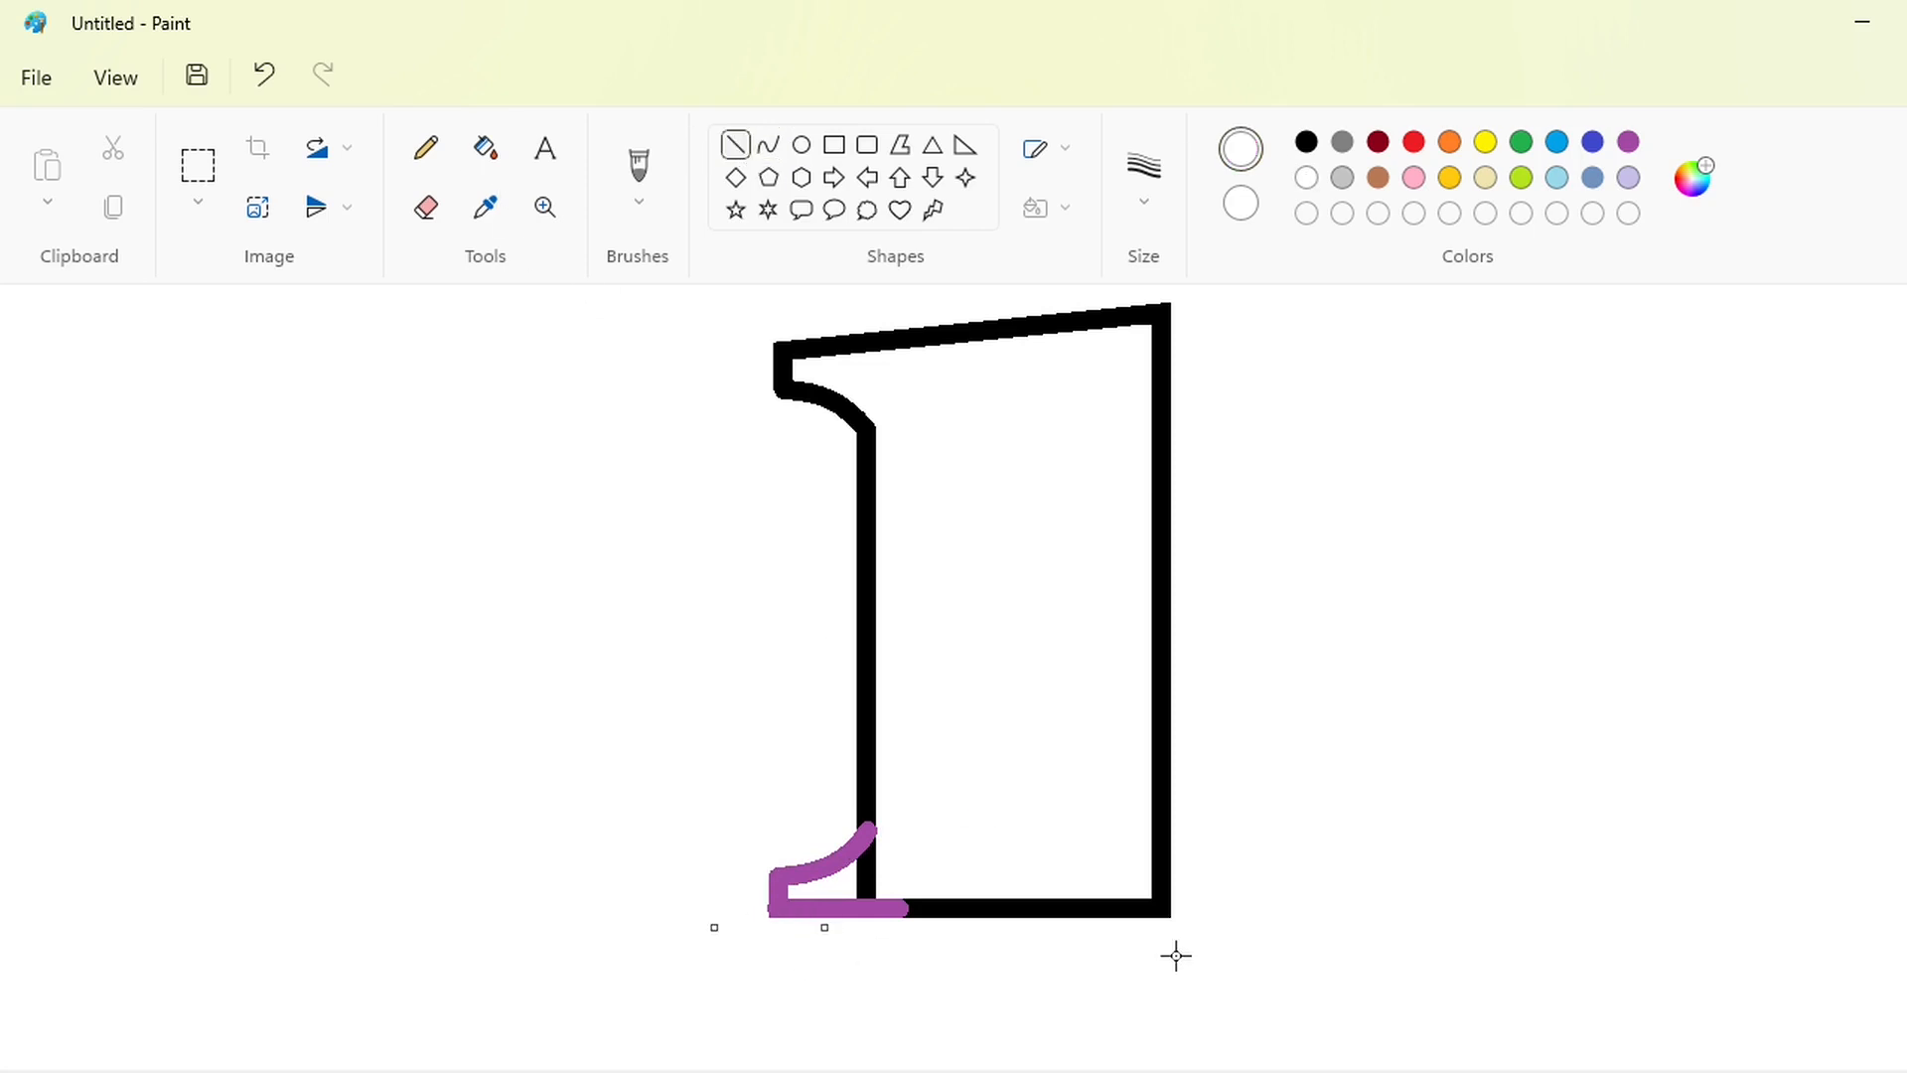
scroll(1000, 981, down, 2)
click(484, 147)
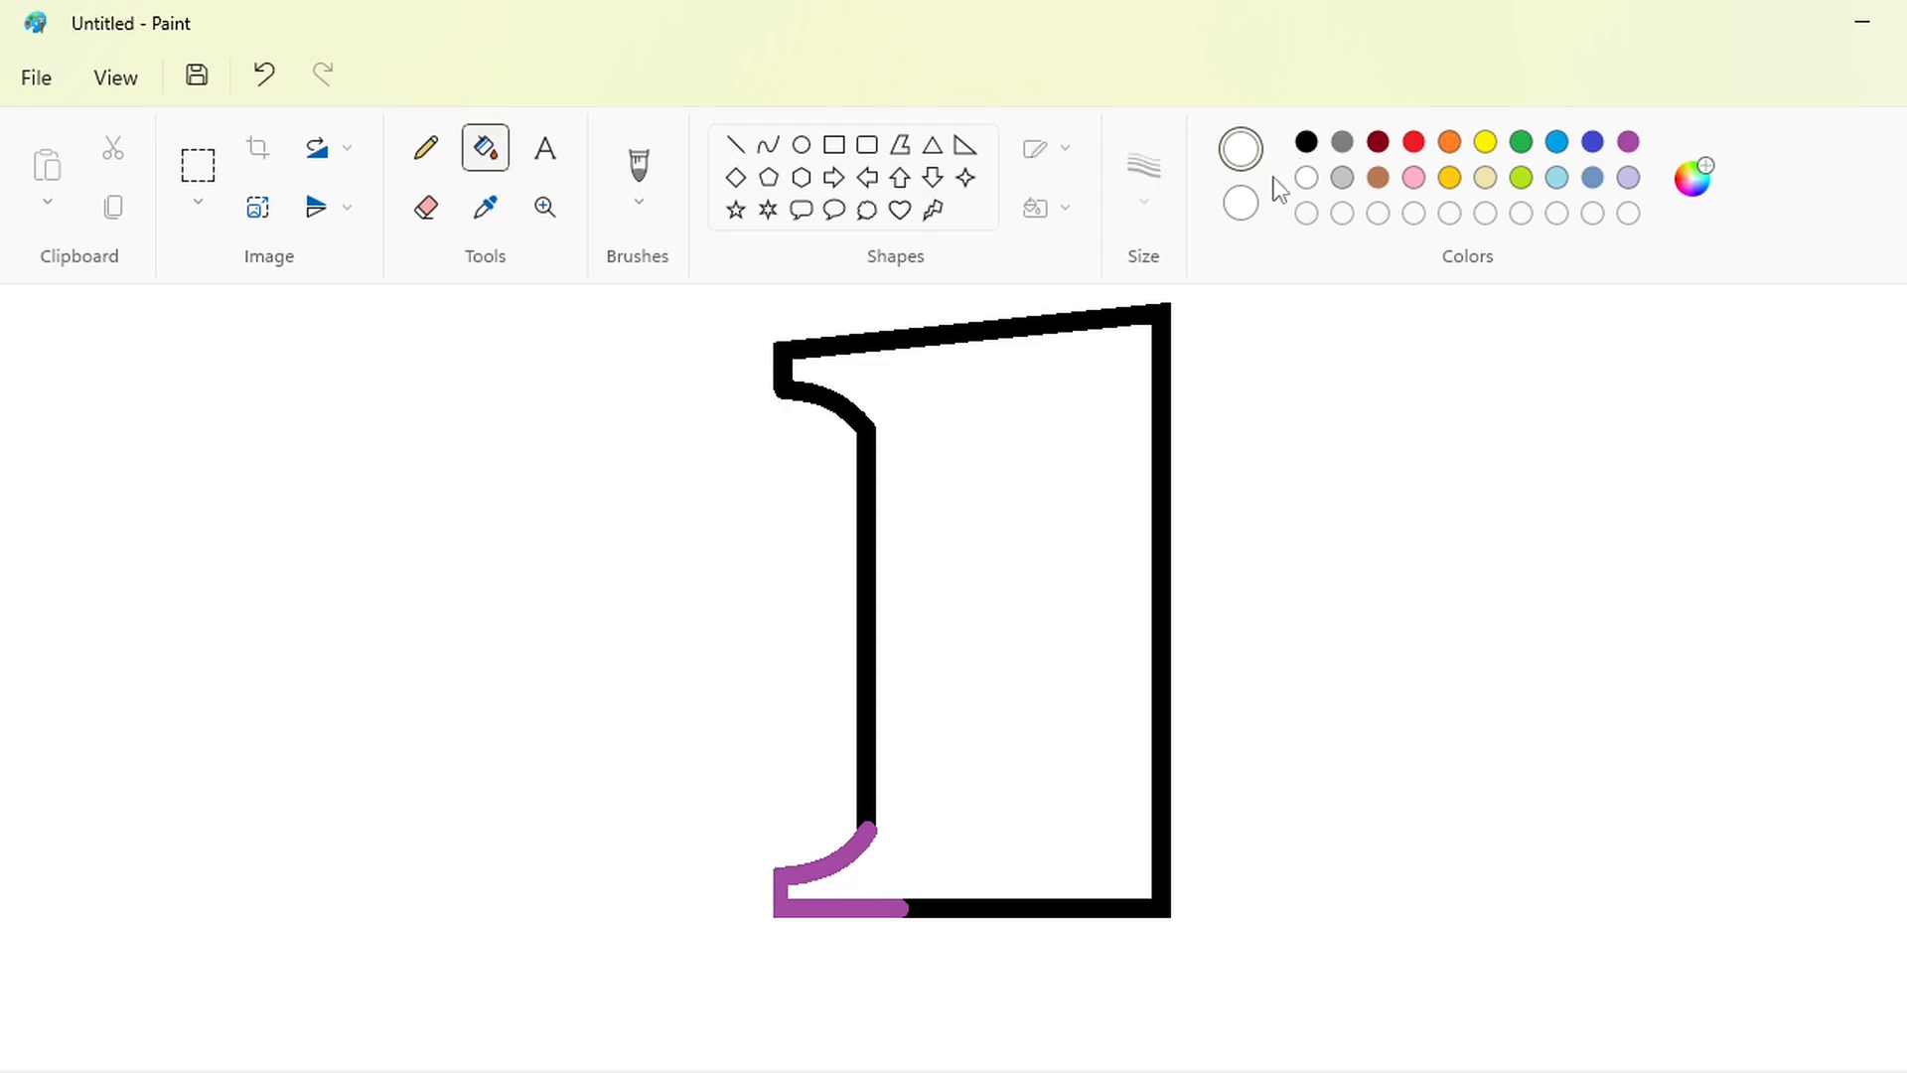
- Fill the lower serif's purple outline with black and thicken its outer vertical edge with a black line
click(1306, 141)
click(864, 839)
click(734, 146)
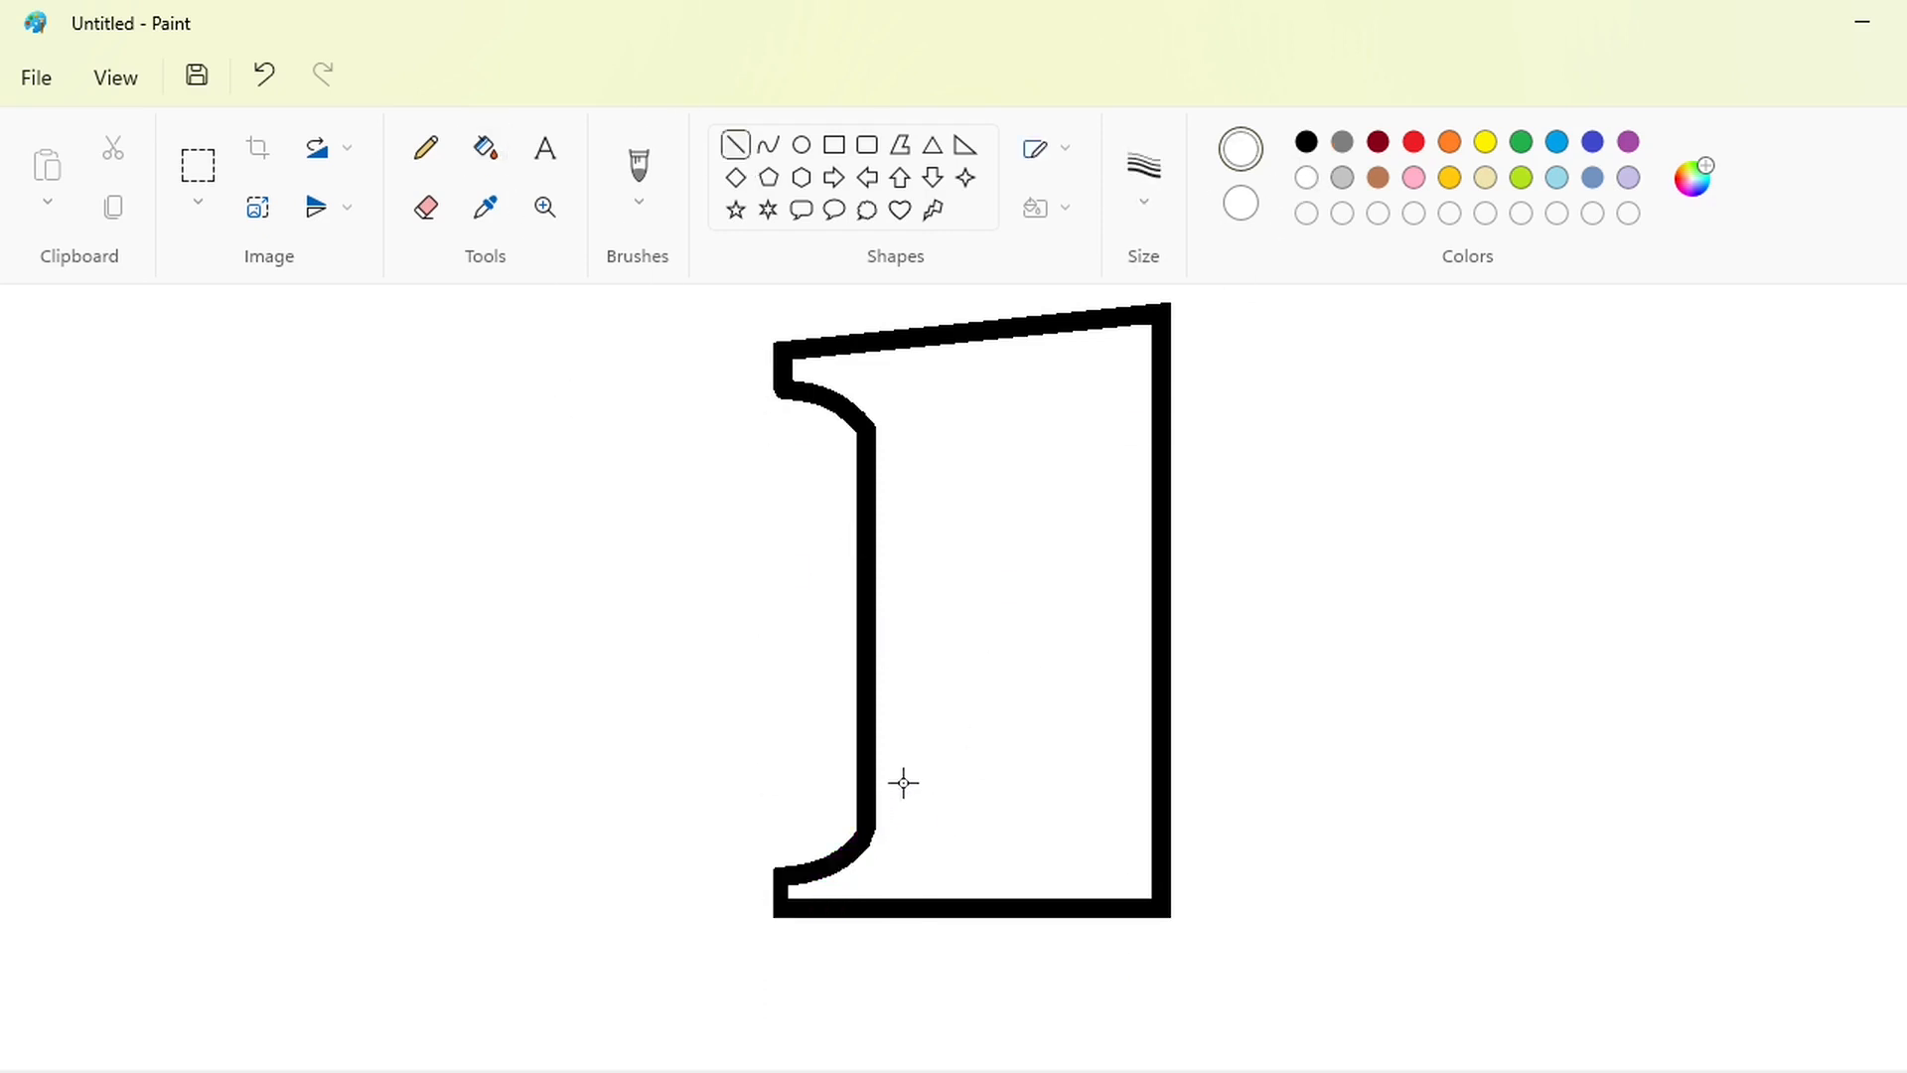
drag(904, 782, 908, 767)
click(1306, 142)
scroll(971, 609, down, 1)
scroll(1081, 1034, up, 1)
- Copy the numeral's lower-left serif area and recolor the original outline purple
scroll(1081, 1034, down, 2)
click(197, 165)
drag(505, 679, 982, 1003)
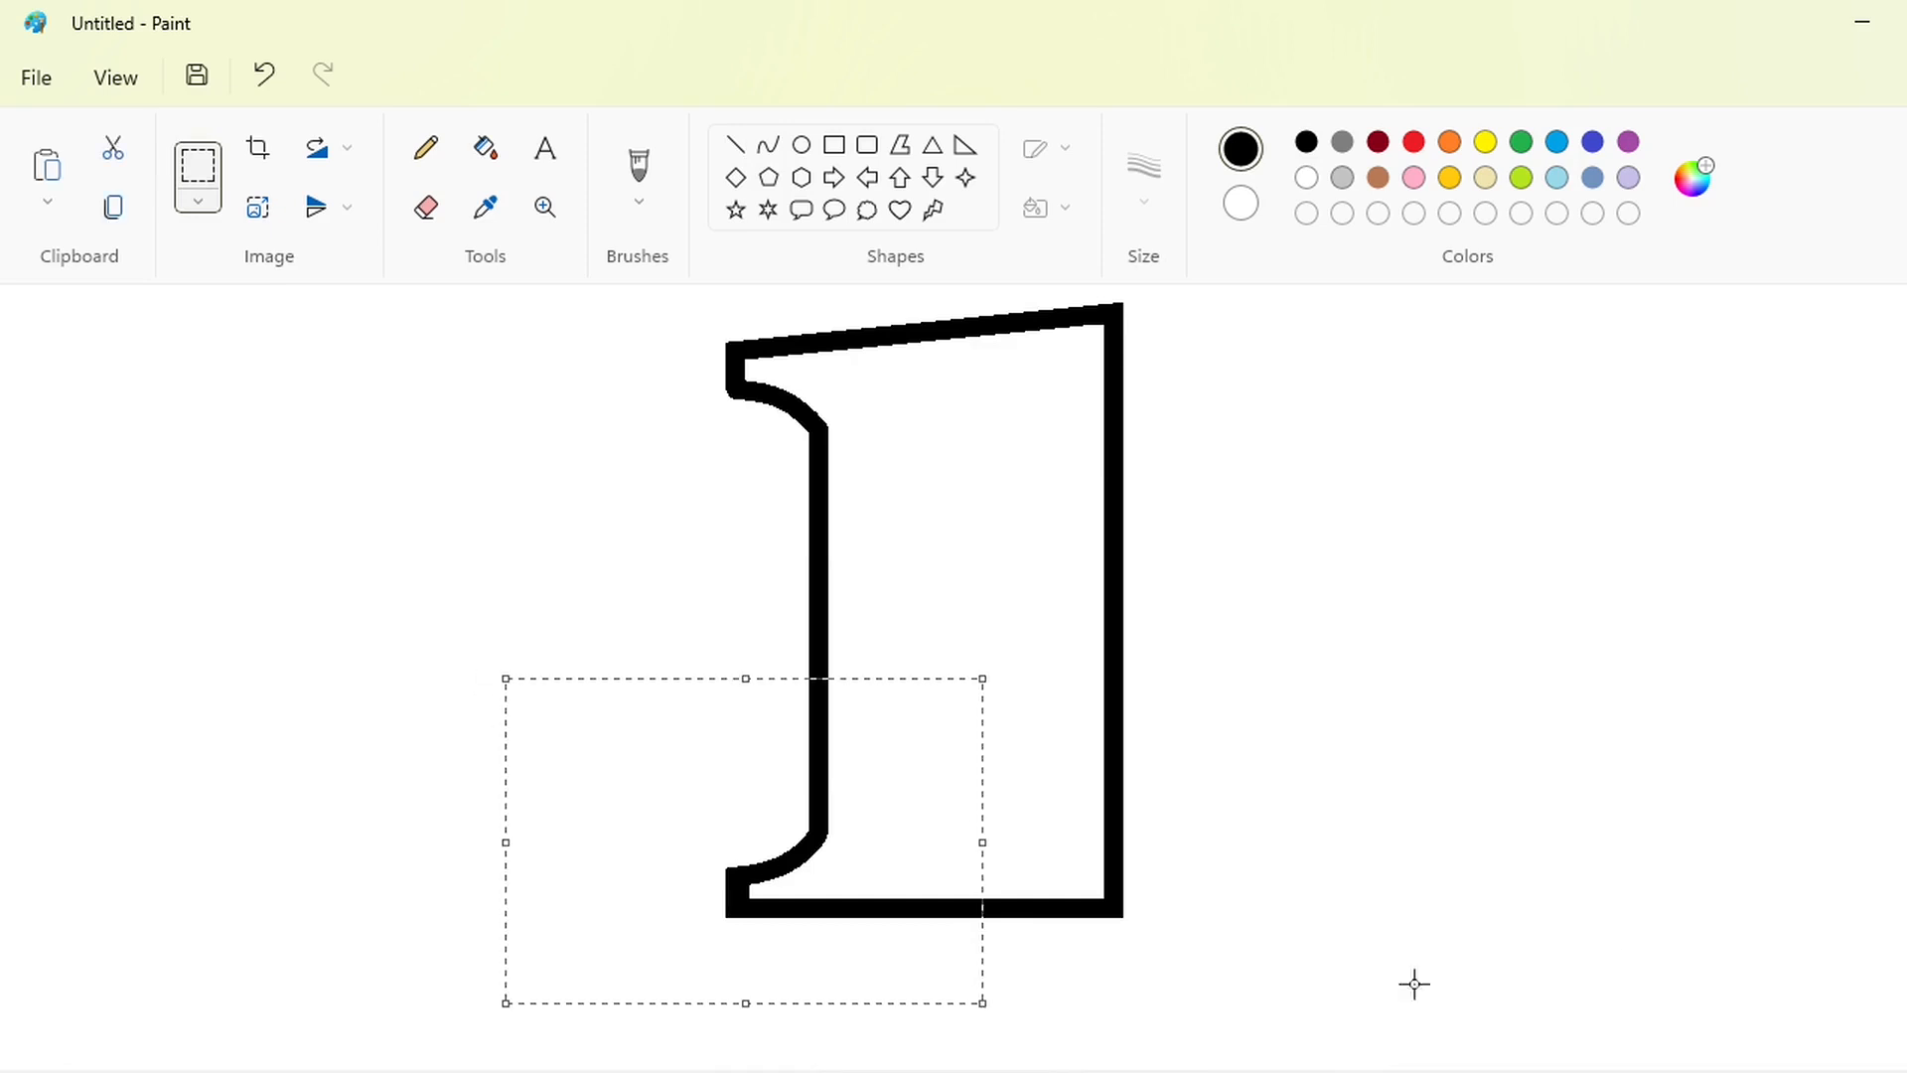
click(486, 148)
click(1628, 142)
click(1113, 465)
- Paste the copied serif and flip it horizontally
key(ctrl+v)
click(347, 207)
click(332, 288)
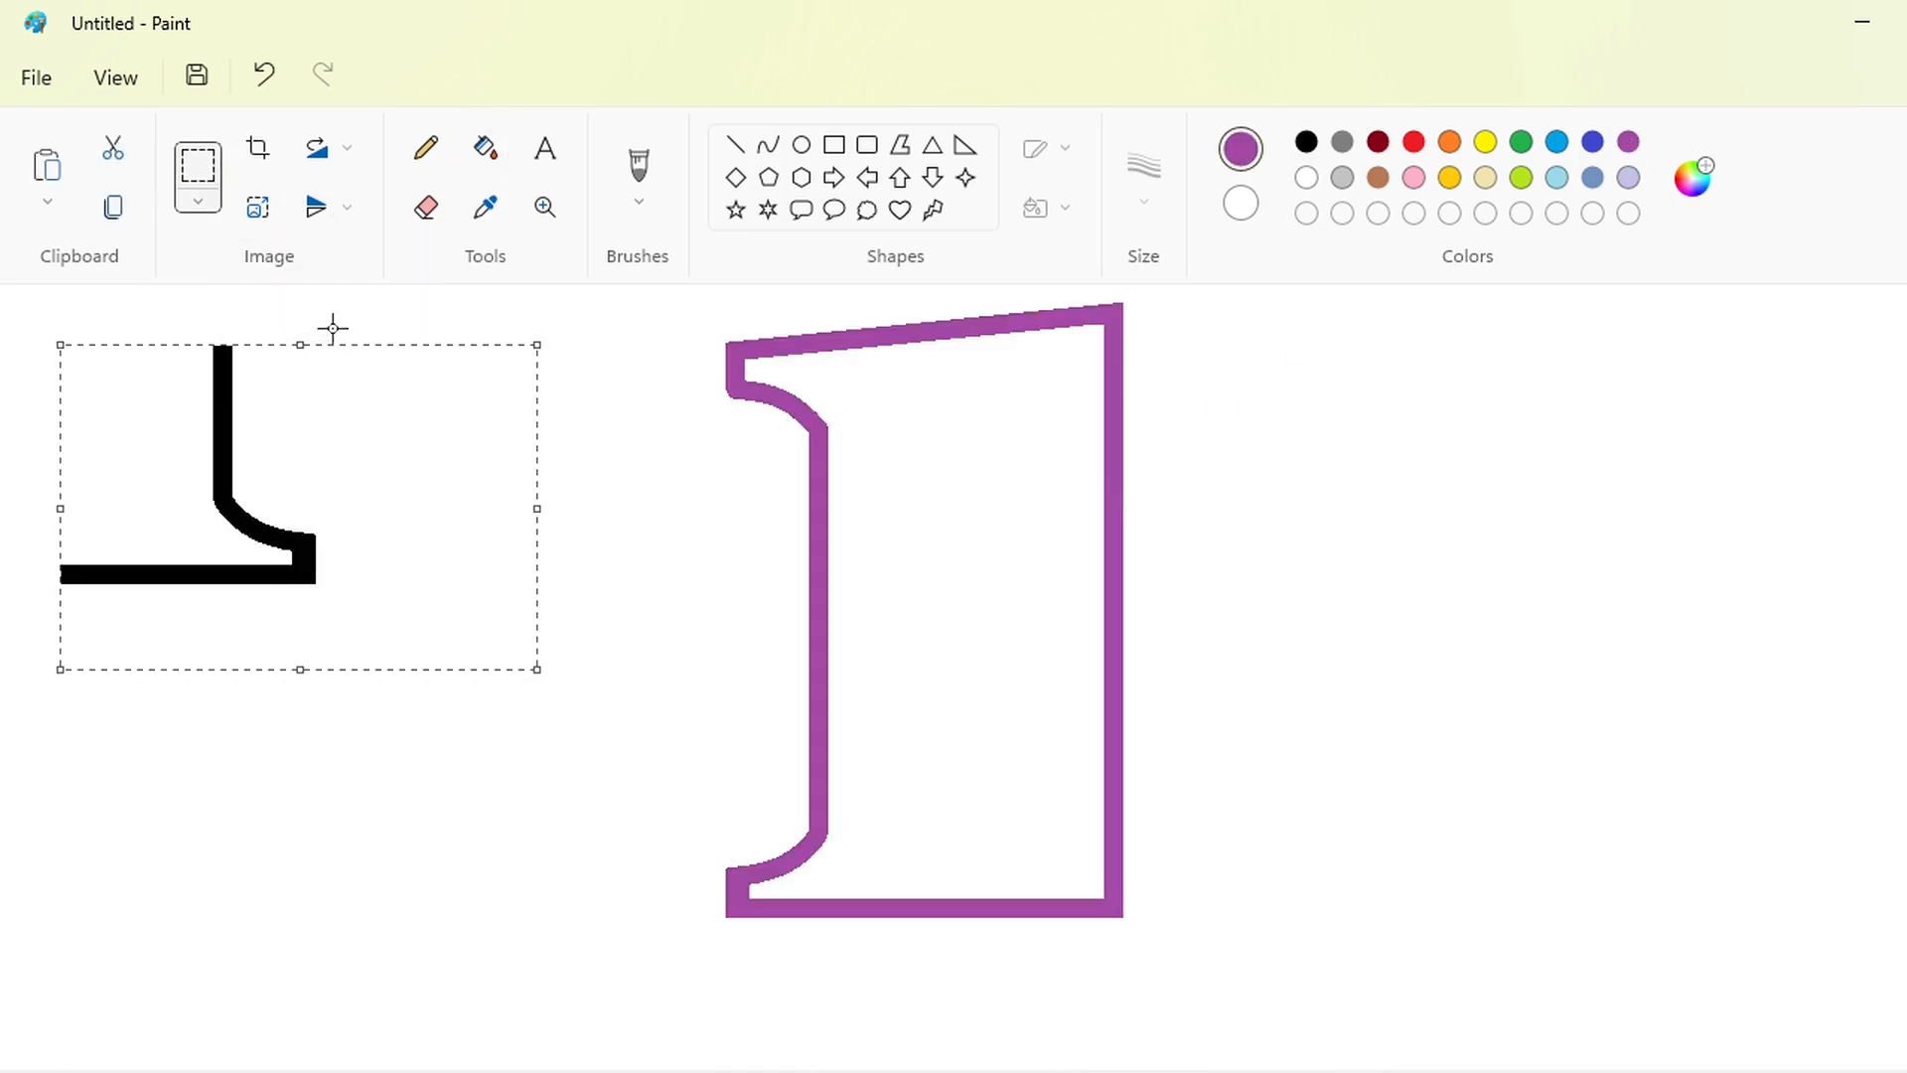
- Move the flipped serif with a transparent selection onto the stem's lower-right corner, aligned with the right edge and base line
drag(333, 350, 1264, 635)
click(198, 201)
click(350, 444)
drag(1374, 664, 1340, 664)
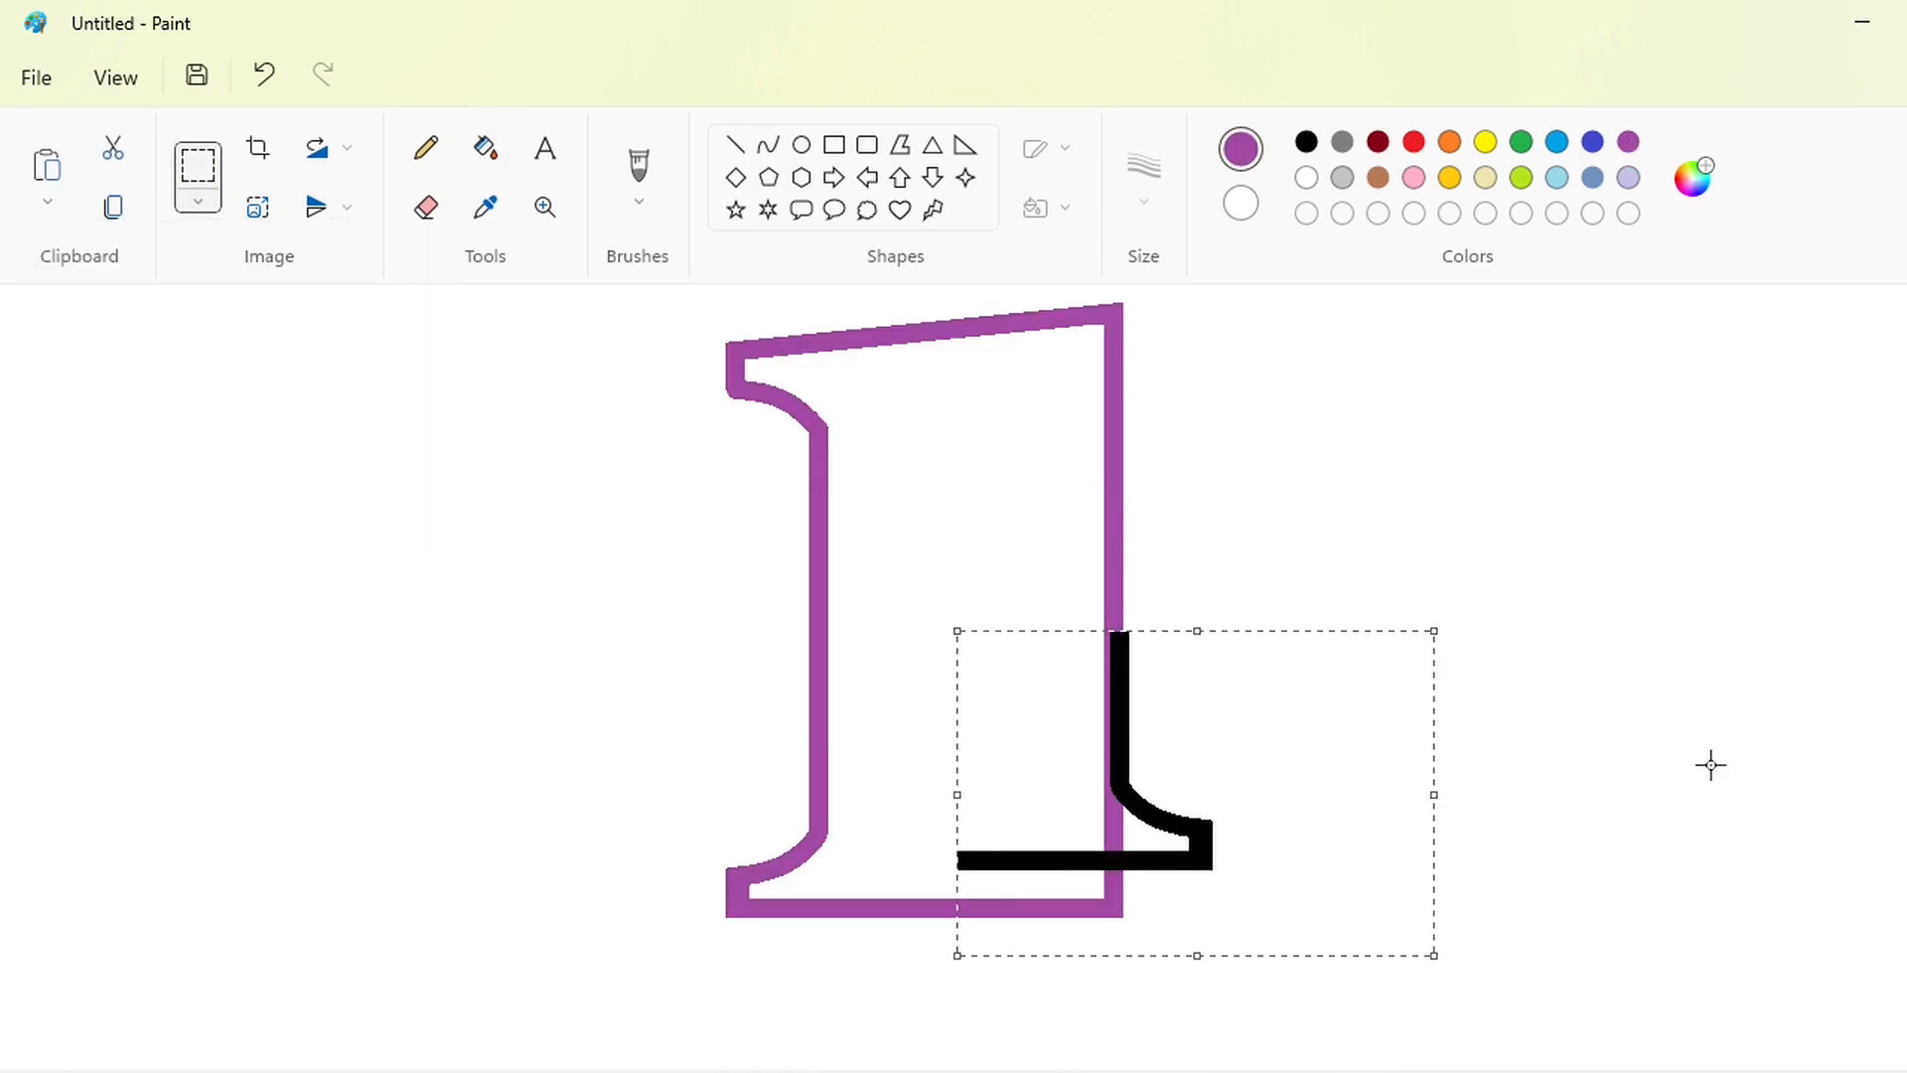
key(Left)
key(Left)
key(Left)
key(Left)
key(Right)
key(Down)
key(Down)
key(Down)
key(Down)
key(Down)
key(Down)
key(Down)
key(Down)
key(Down)
key(Down)
key(Down)
key(Down)
key(Down)
key(Down)
key(Down)
key(Down)
key(Down)
key(Down)
key(Down)
key(Down)
key(Up)
key(Up)
- Fill the leftover stem segment inside the new serif white and recolor the remaining purple outline black
click(485, 148)
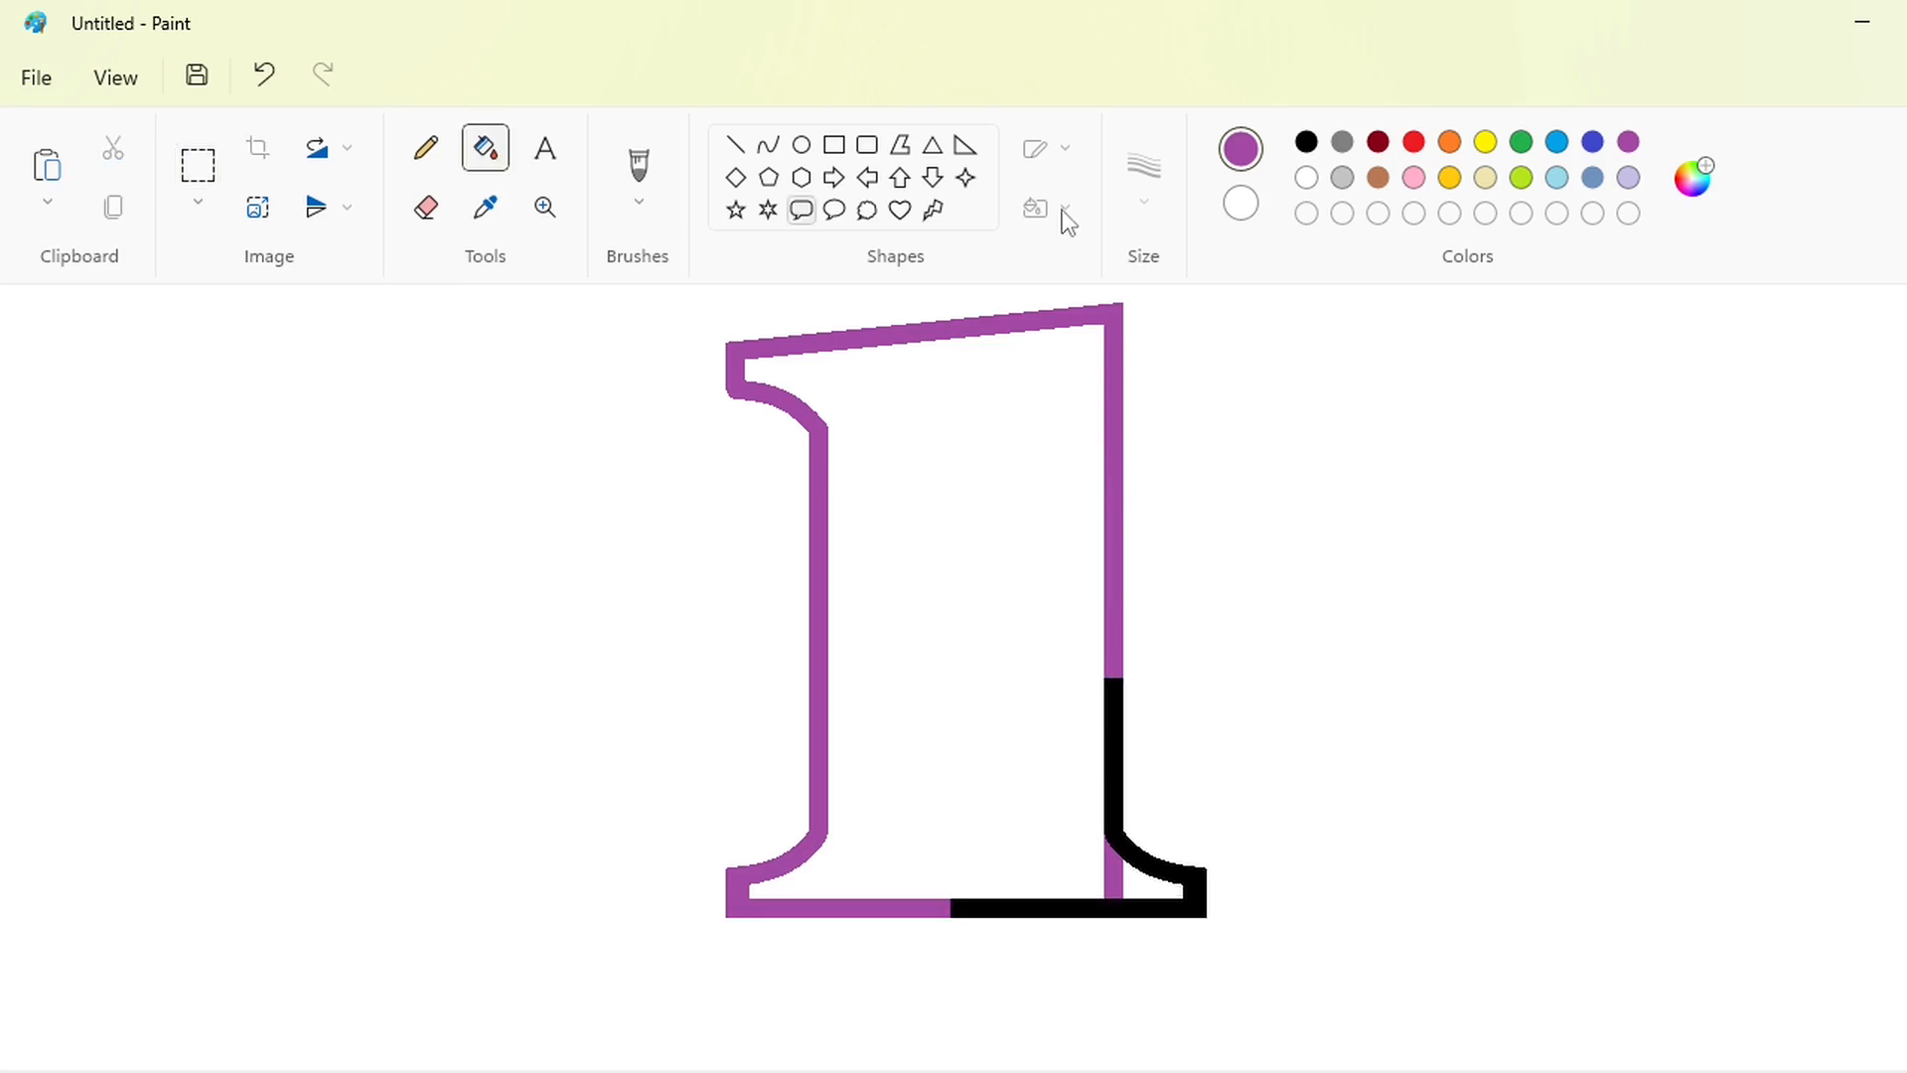
click(1307, 180)
click(1115, 862)
click(1306, 146)
click(1118, 440)
click(1597, 1071)
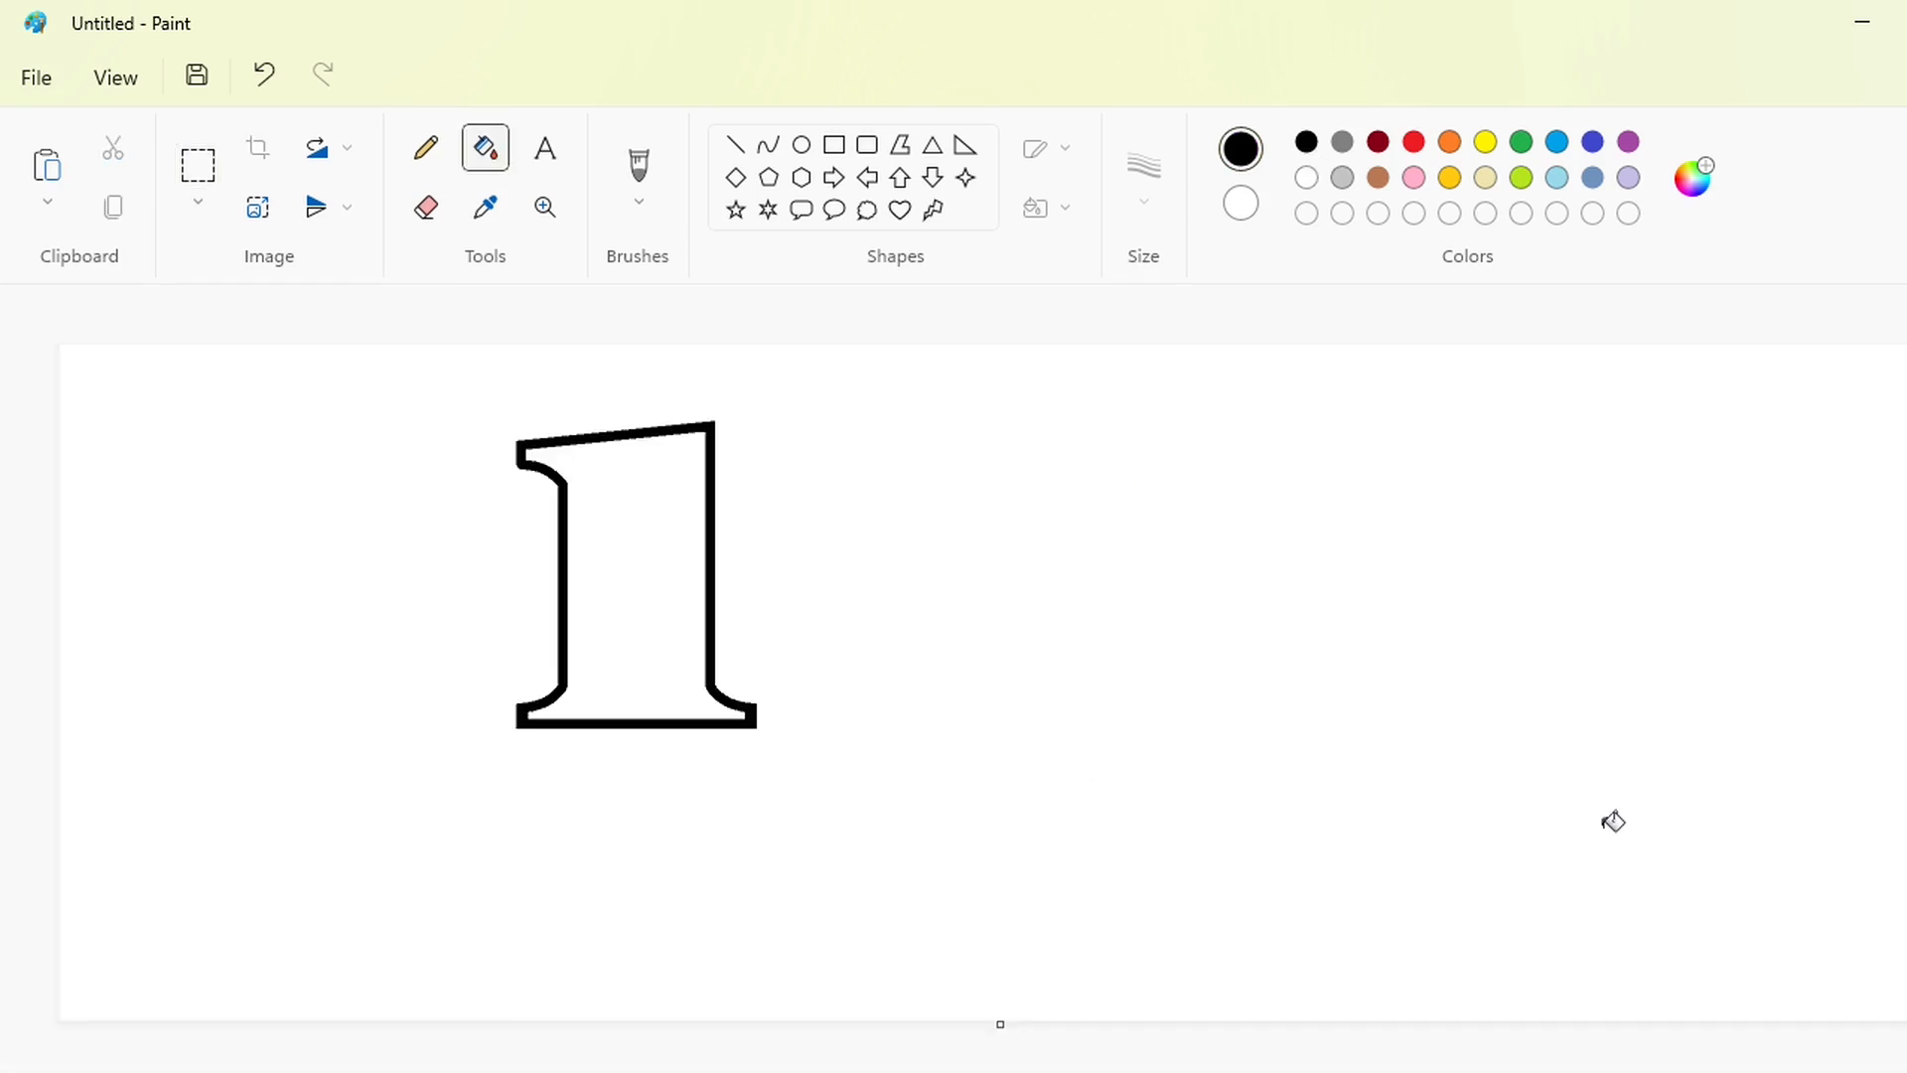
click(768, 146)
drag(808, 426, 1128, 715)
key(ctrl+z)
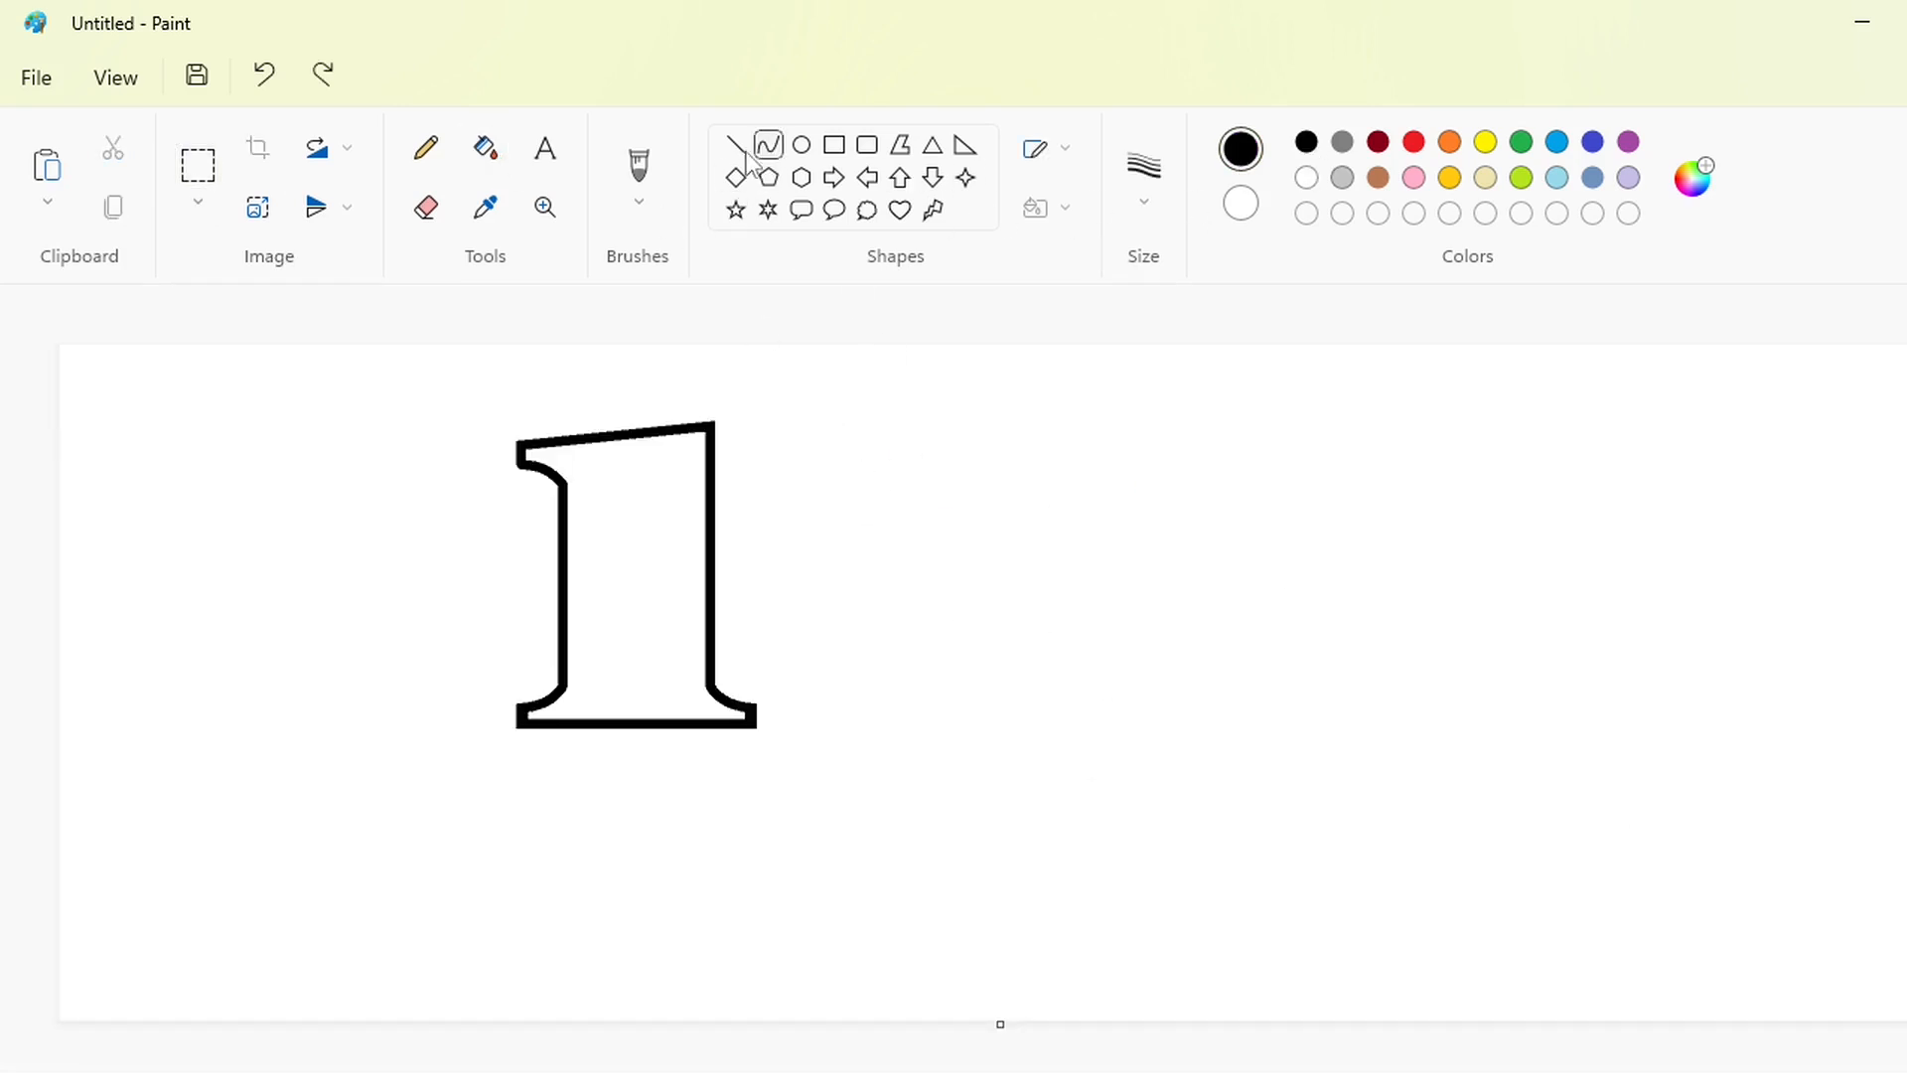
- Draw a horizontal purple guide line extending right from the numeral 1's upper-right corner, resting just on its top edge
click(736, 146)
click(1688, 1071)
drag(848, 1071, 1089, 1070)
scroll(973, 656, down, 2)
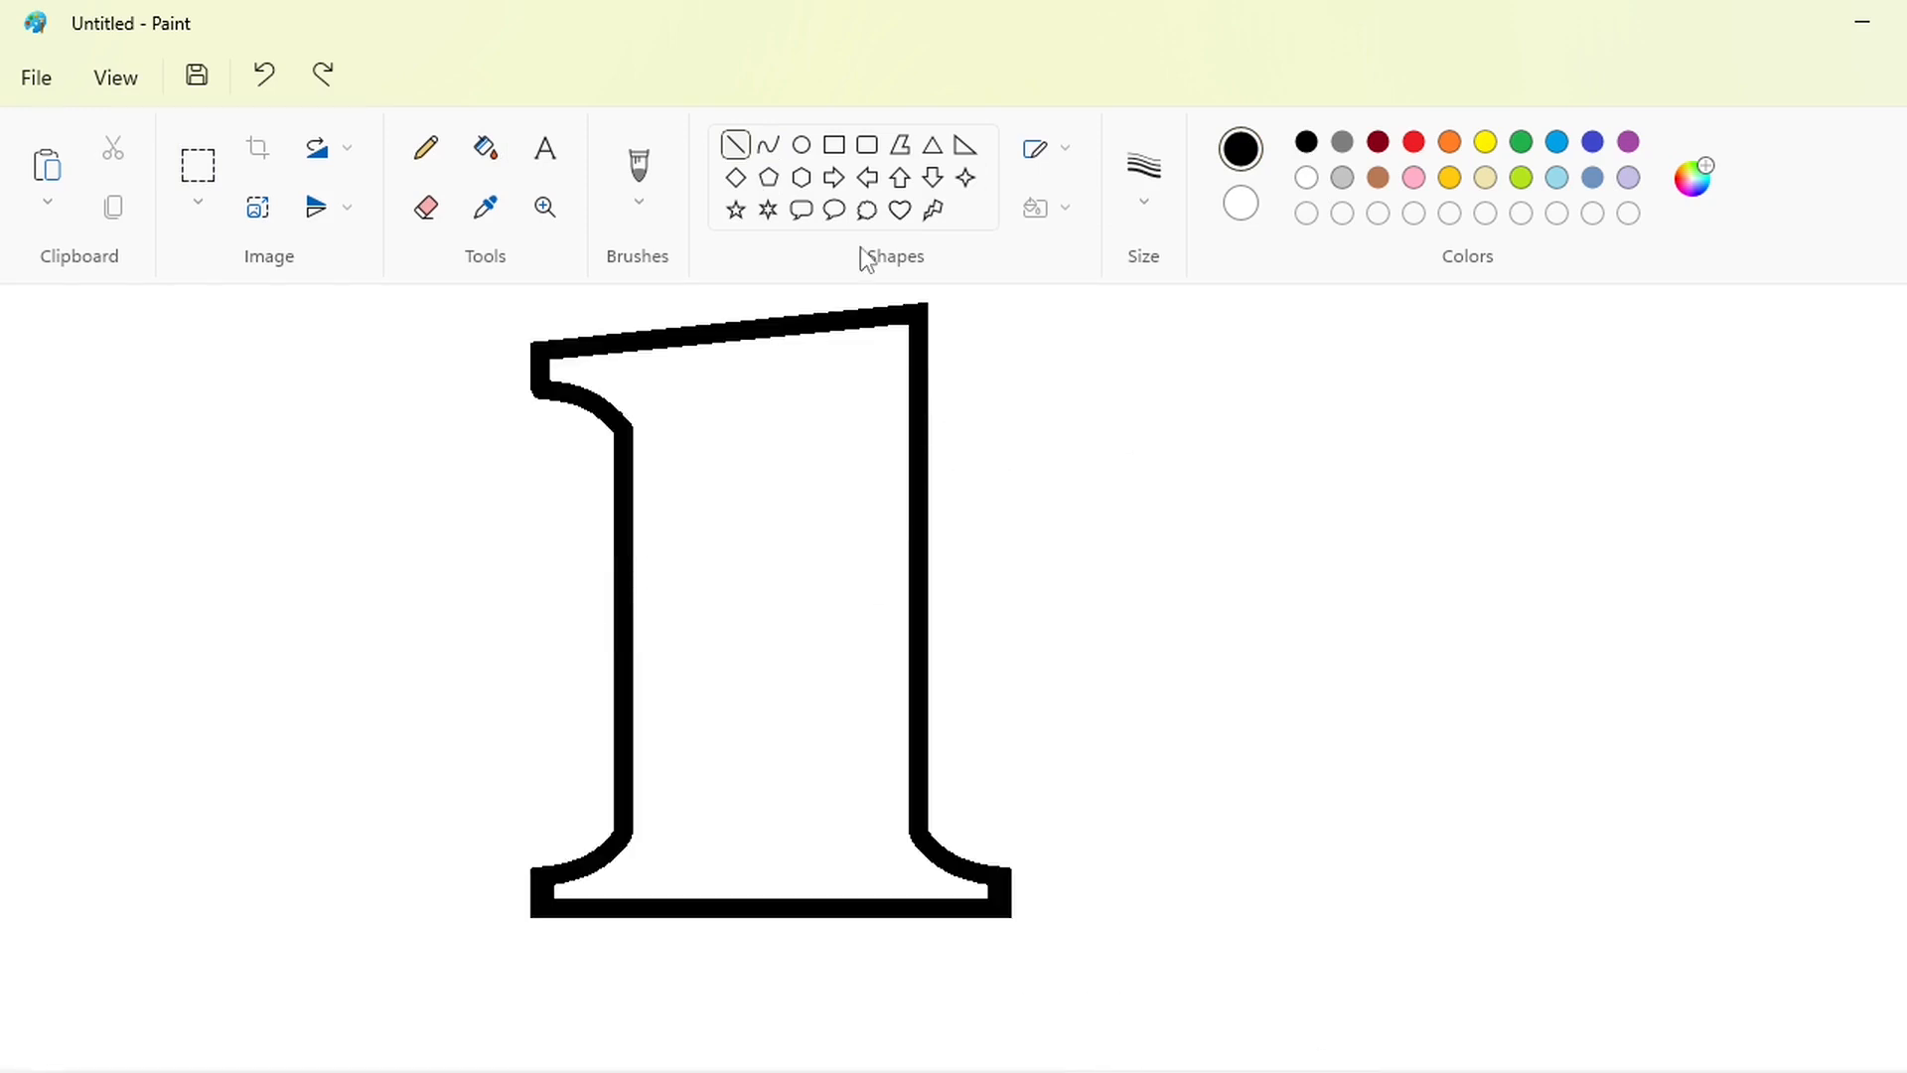
click(1629, 142)
scroll(801, 464, up, 2)
drag(800, 463, 1902, 466)
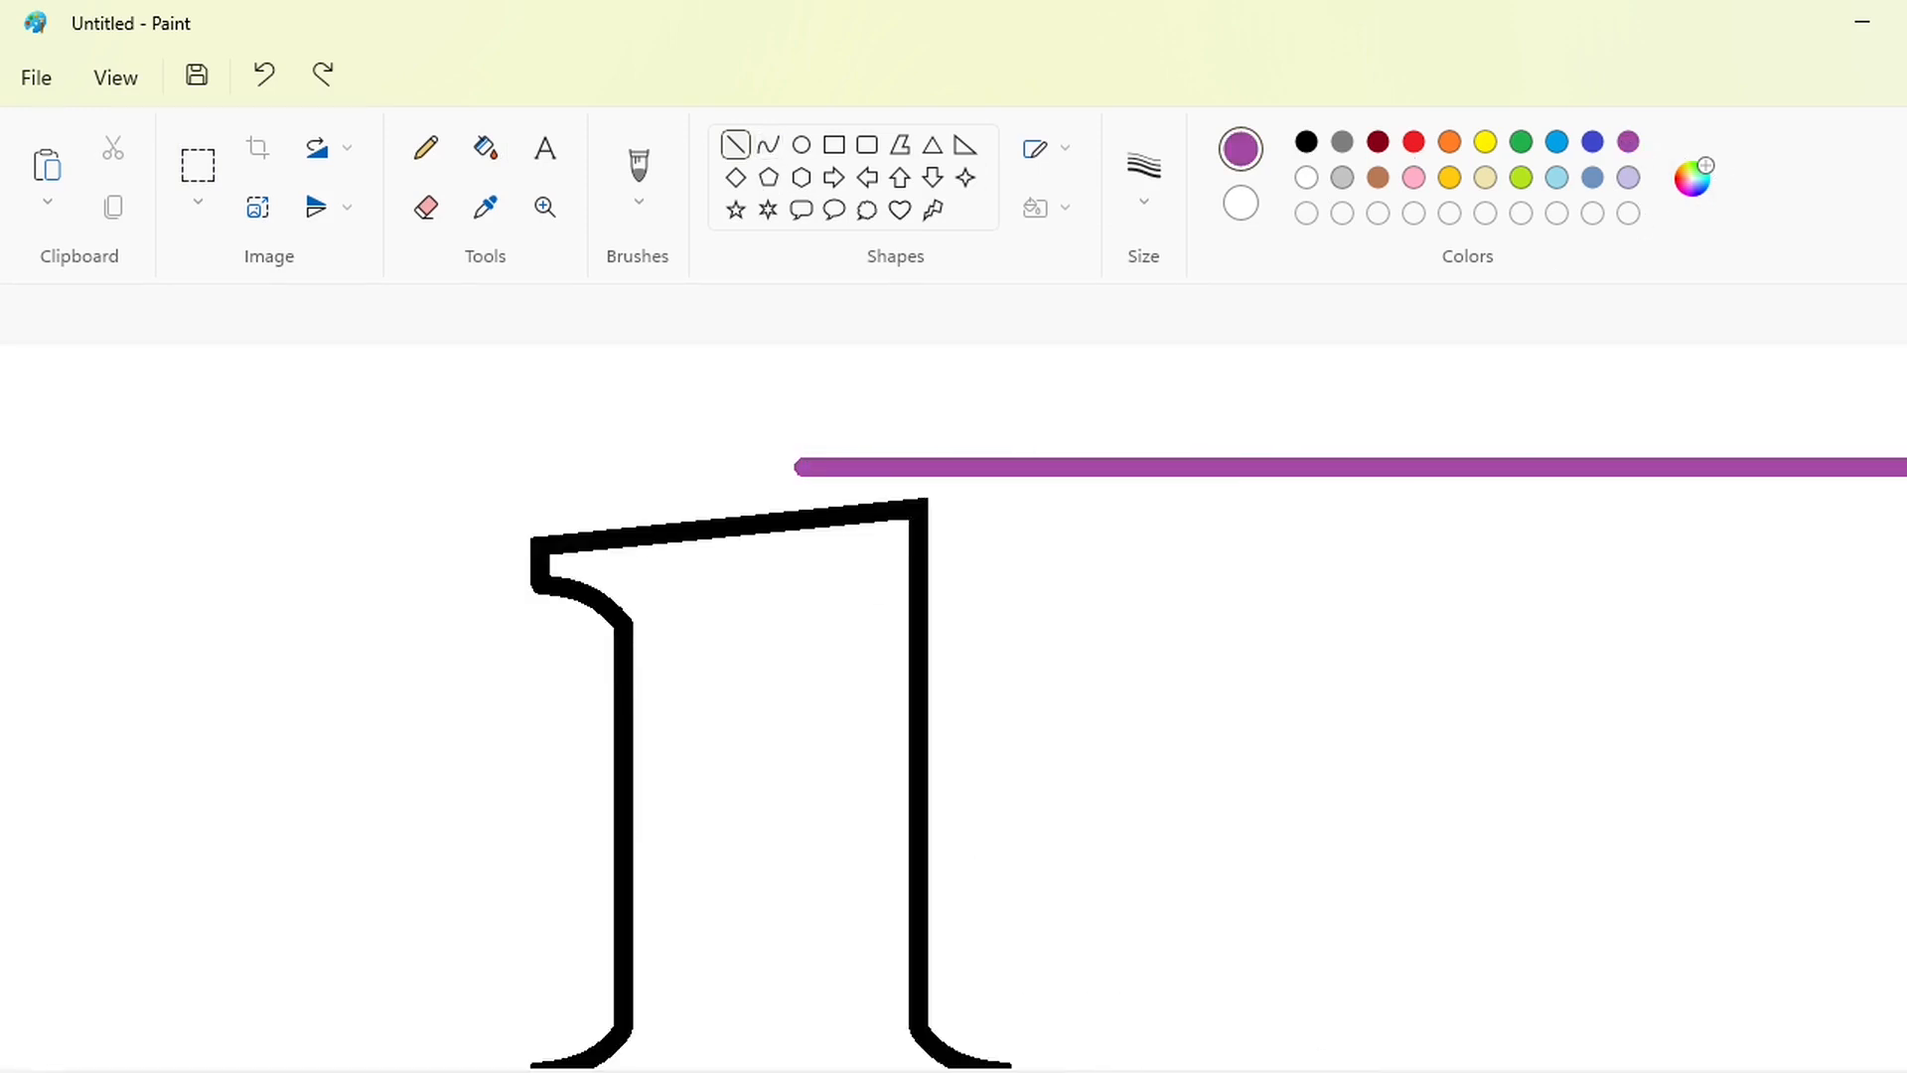
key(Right)
key(Right)
key(Right)
key(Right)
key(Right)
key(Right)
key(Right)
key(Right)
key(Right)
key(Right)
key(Right)
key(Right)
key(Right)
key(Right)
key(Right)
key(Right)
key(Right)
key(Right)
key(Right)
key(Right)
key(Down)
key(Down)
key(Down)
key(Down)
key(Down)
key(Down)
key(Down)
key(Down)
key(Down)
- Draw a second horizontal purple guide line just under the numeral's base, extending right from its lower-right serif
scroll(1592, 606, down, 3)
drag(461, 746, 1902, 746)
key(Right)
key(Right)
key(Right)
key(Right)
key(Right)
key(Right)
key(Right)
key(Right)
key(Right)
key(Right)
key(Right)
key(Right)
key(Right)
key(Right)
key(Right)
key(Right)
key(Right)
key(Right)
key(Right)
key(Right)
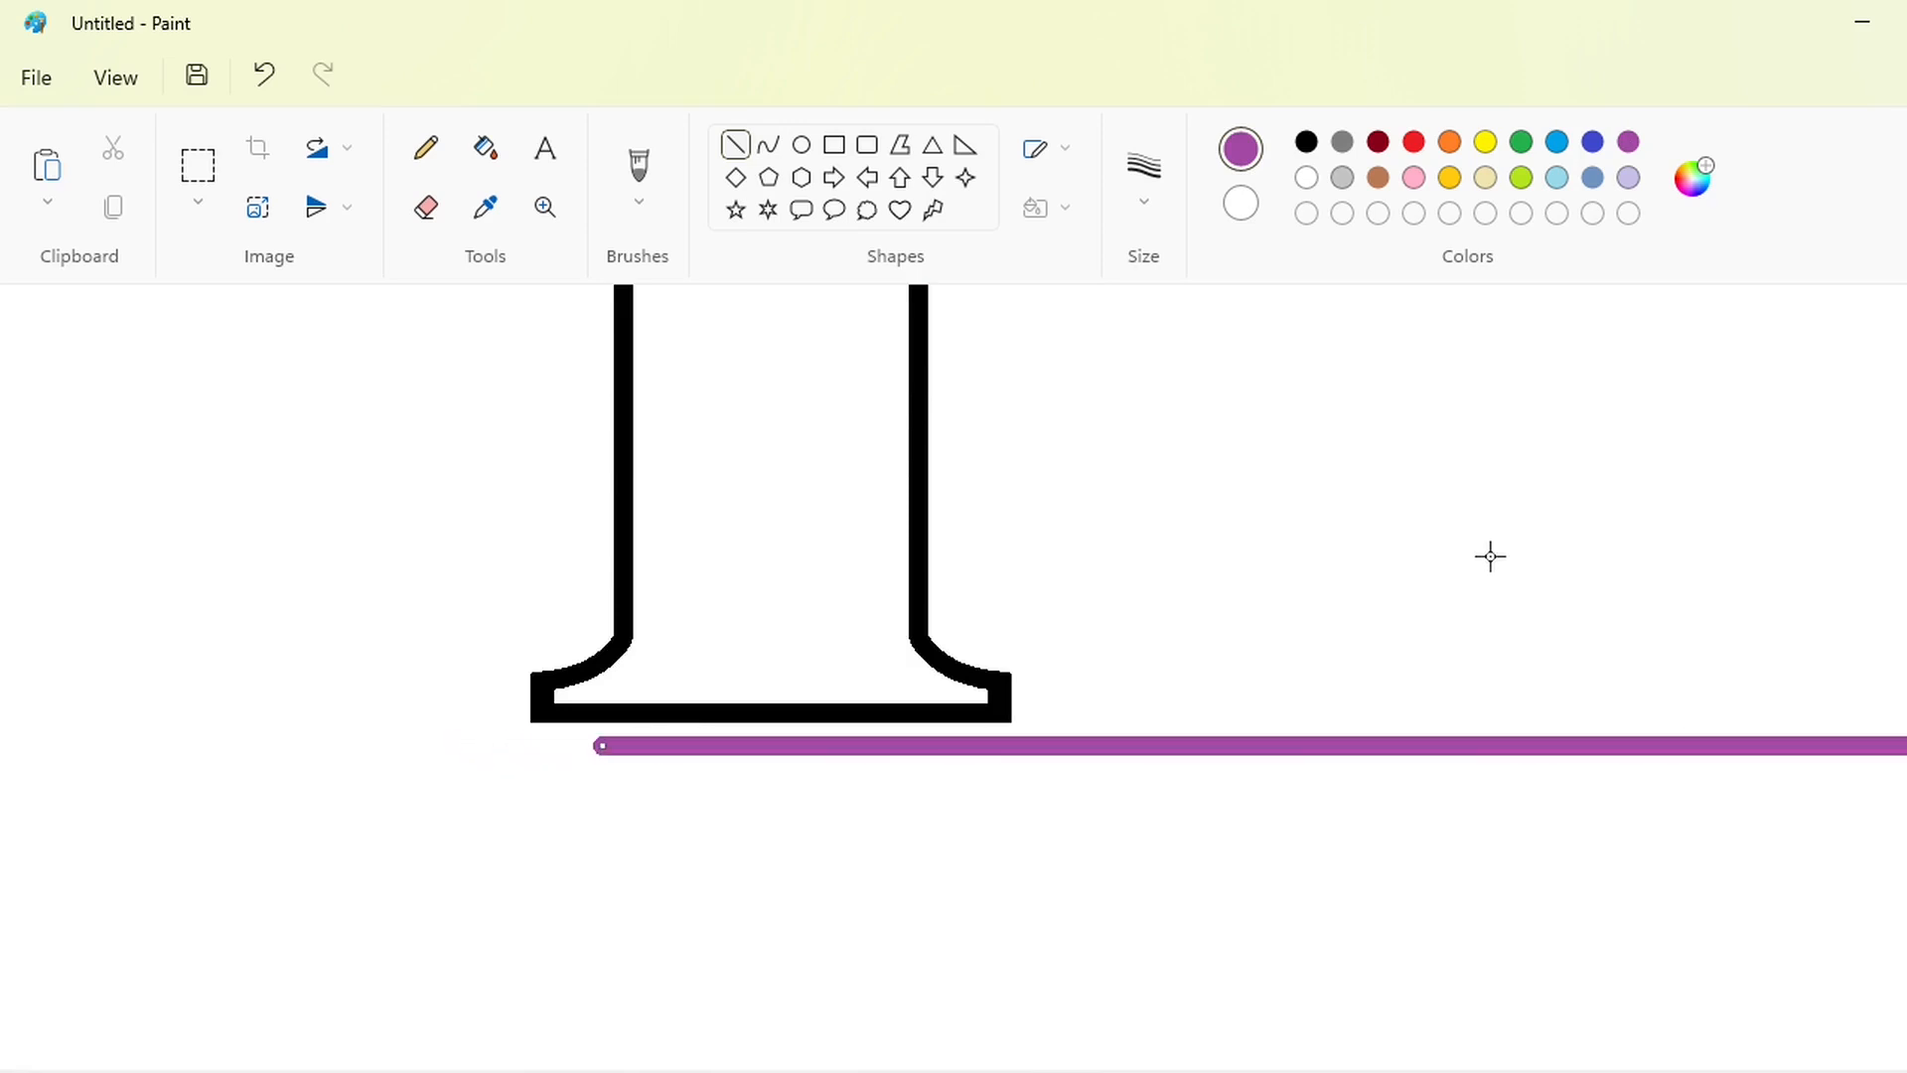
key(Right)
key(Right)
key(Right)
key(Right)
key(Right)
key(Right)
key(Right)
key(Right)
key(Right)
key(Right)
key(Right)
key(Right)
key(Right)
key(Right)
key(Right)
key(Right)
key(Right)
key(Right)
key(Right)
key(Right)
key(Up)
key(Up)
key(Up)
key(Up)
key(Up)
key(Up)
key(Up)
key(Right)
key(Right)
key(Right)
key(Right)
key(Right)
key(Right)
key(Right)
key(Right)
key(Right)
key(Right)
key(Right)
key(Right)
key(Right)
key(Right)
key(Right)
key(Right)
key(Right)
key(Right)
key(Right)
key(Right)
click(1788, 1072)
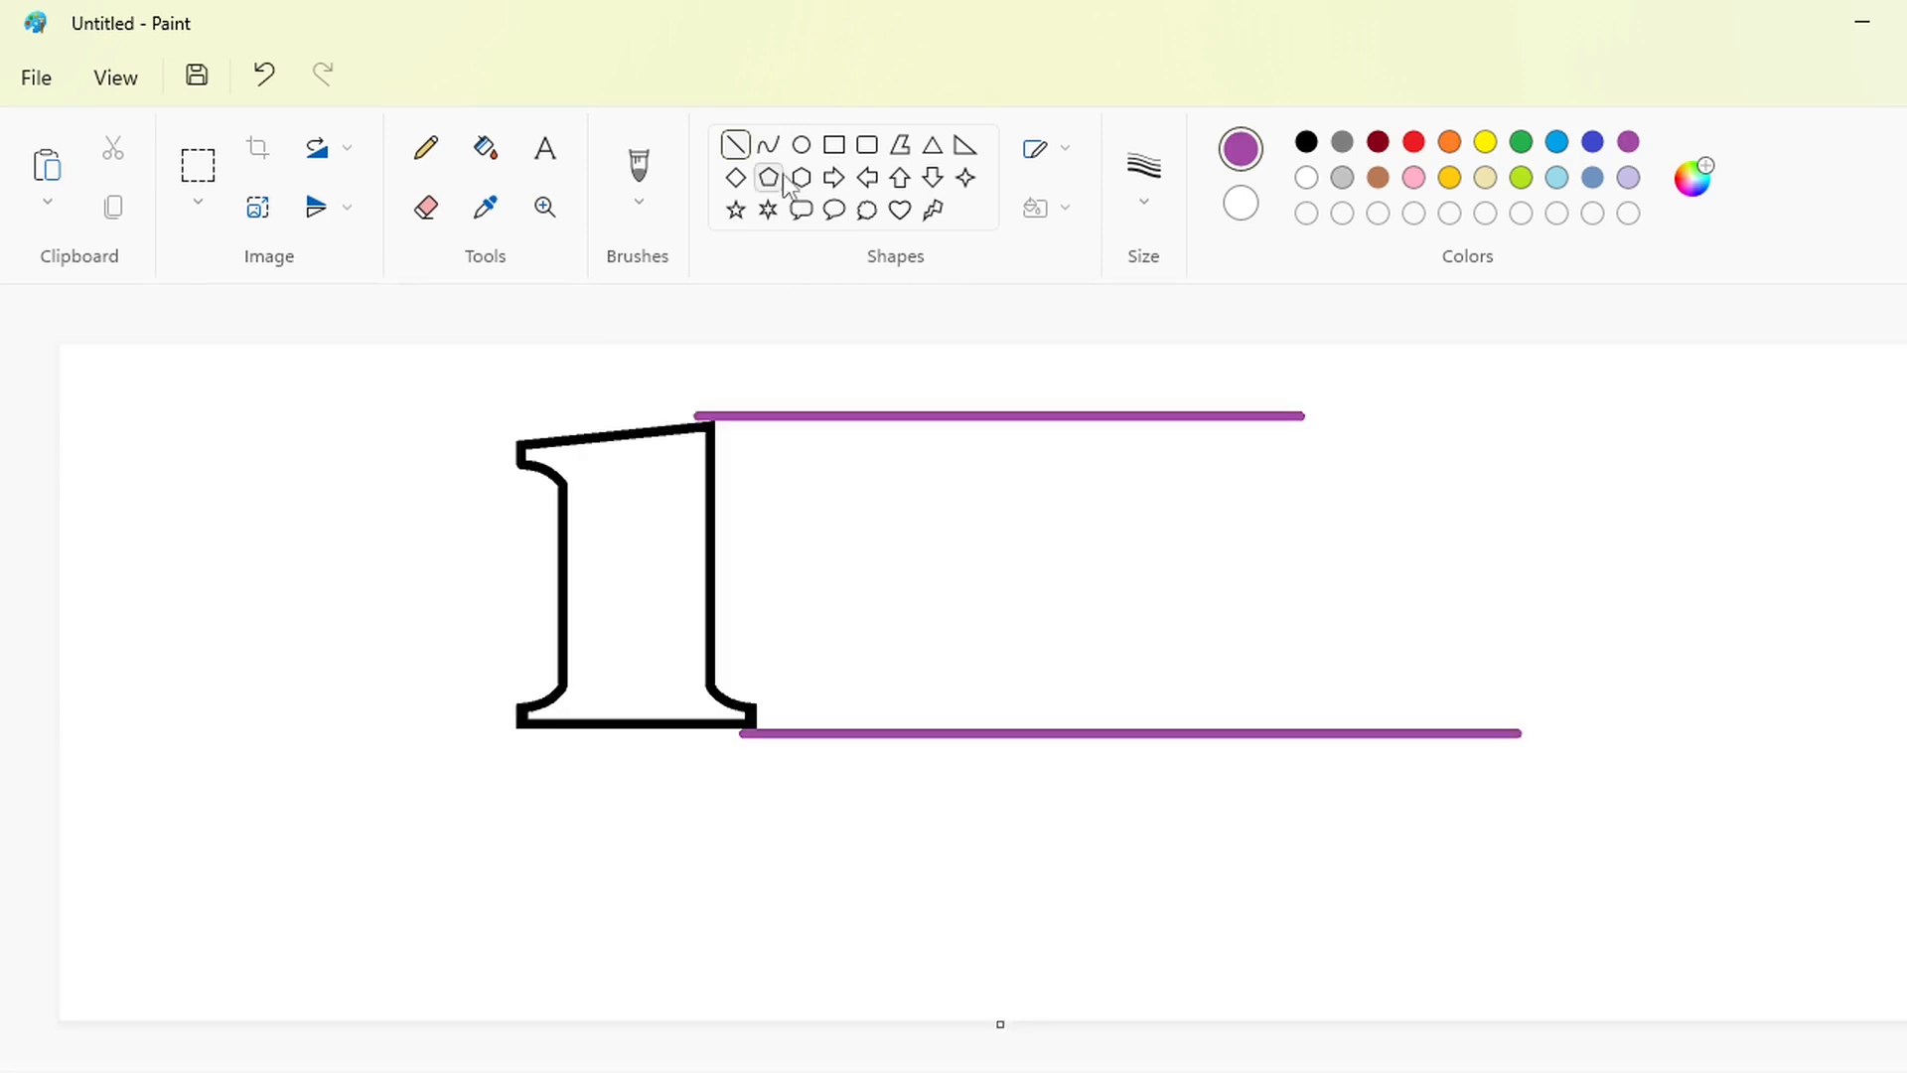
- Draw a wide black ellipse to the right of the numeral 1, stretched to fill the height between the two purple guide lines
click(801, 144)
drag(845, 438, 1223, 723)
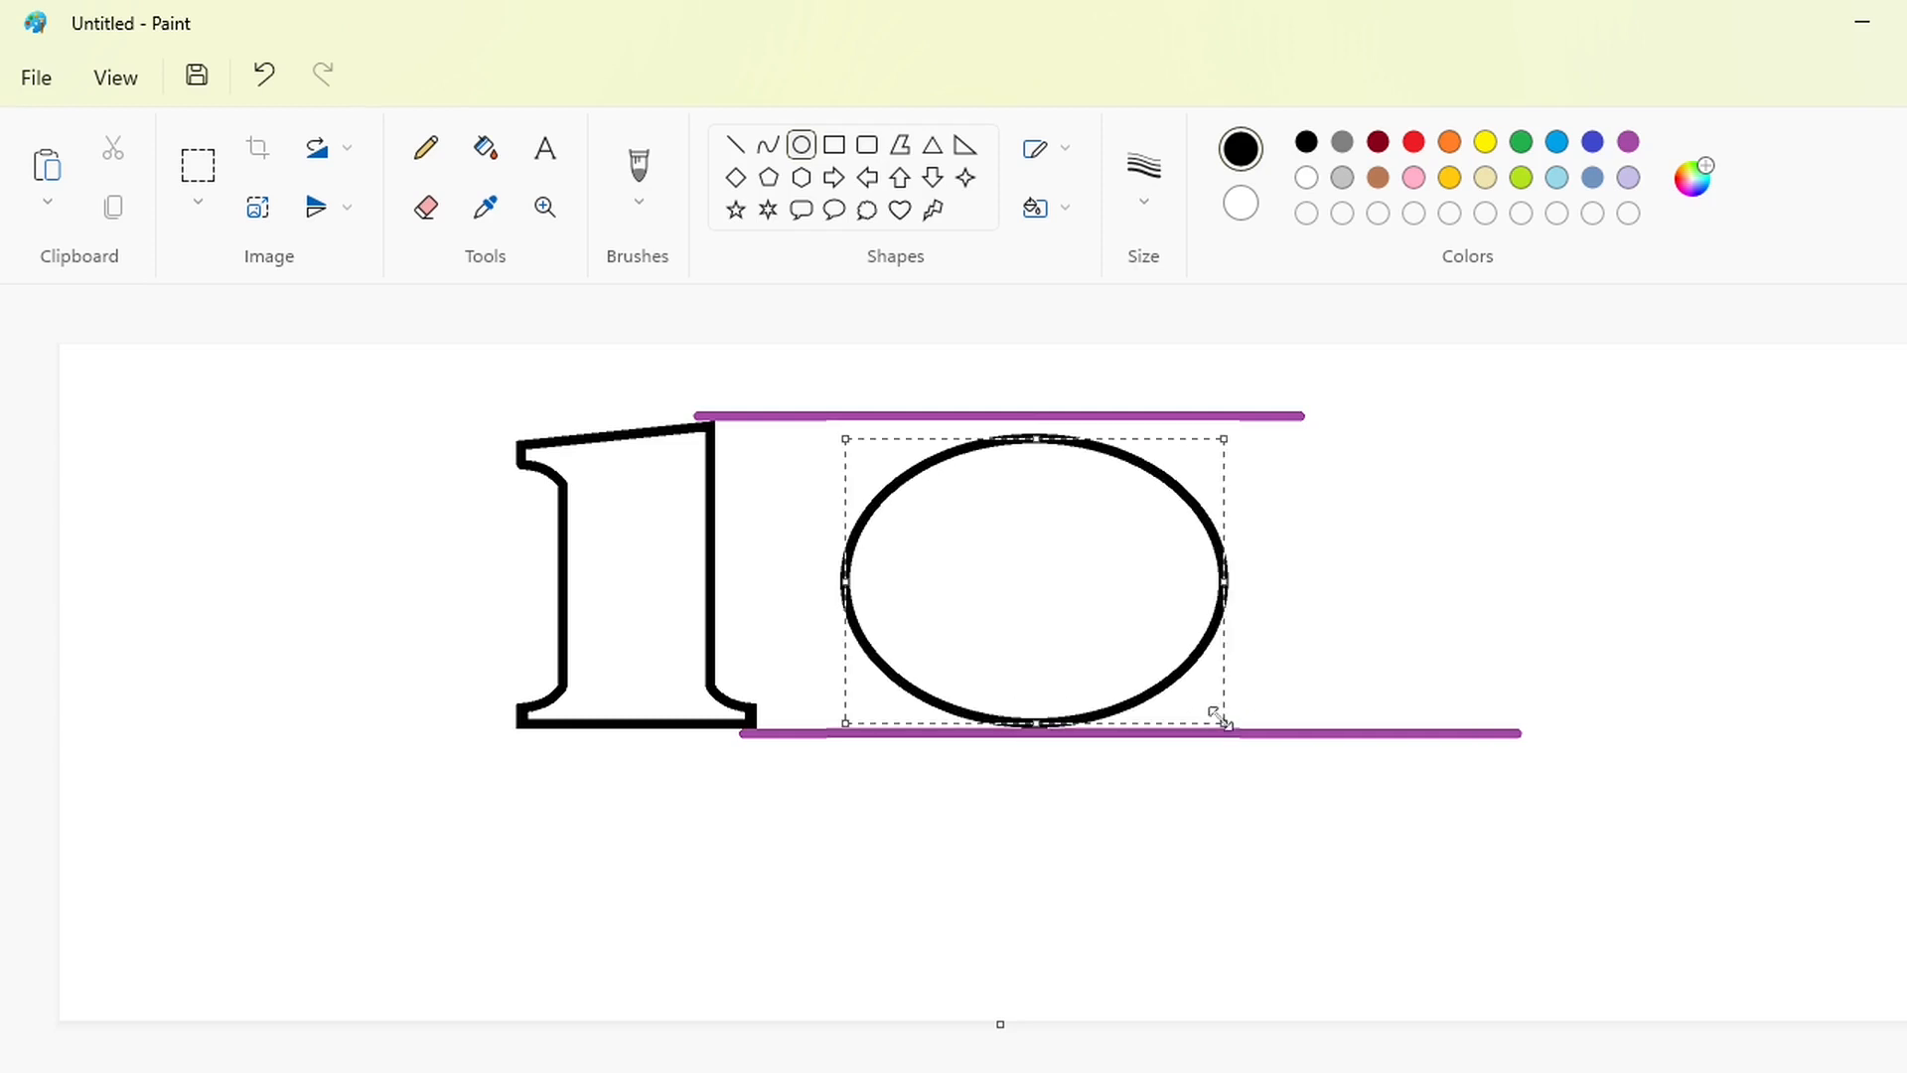
drag(1035, 438, 1033, 425)
drag(1223, 576, 1263, 585)
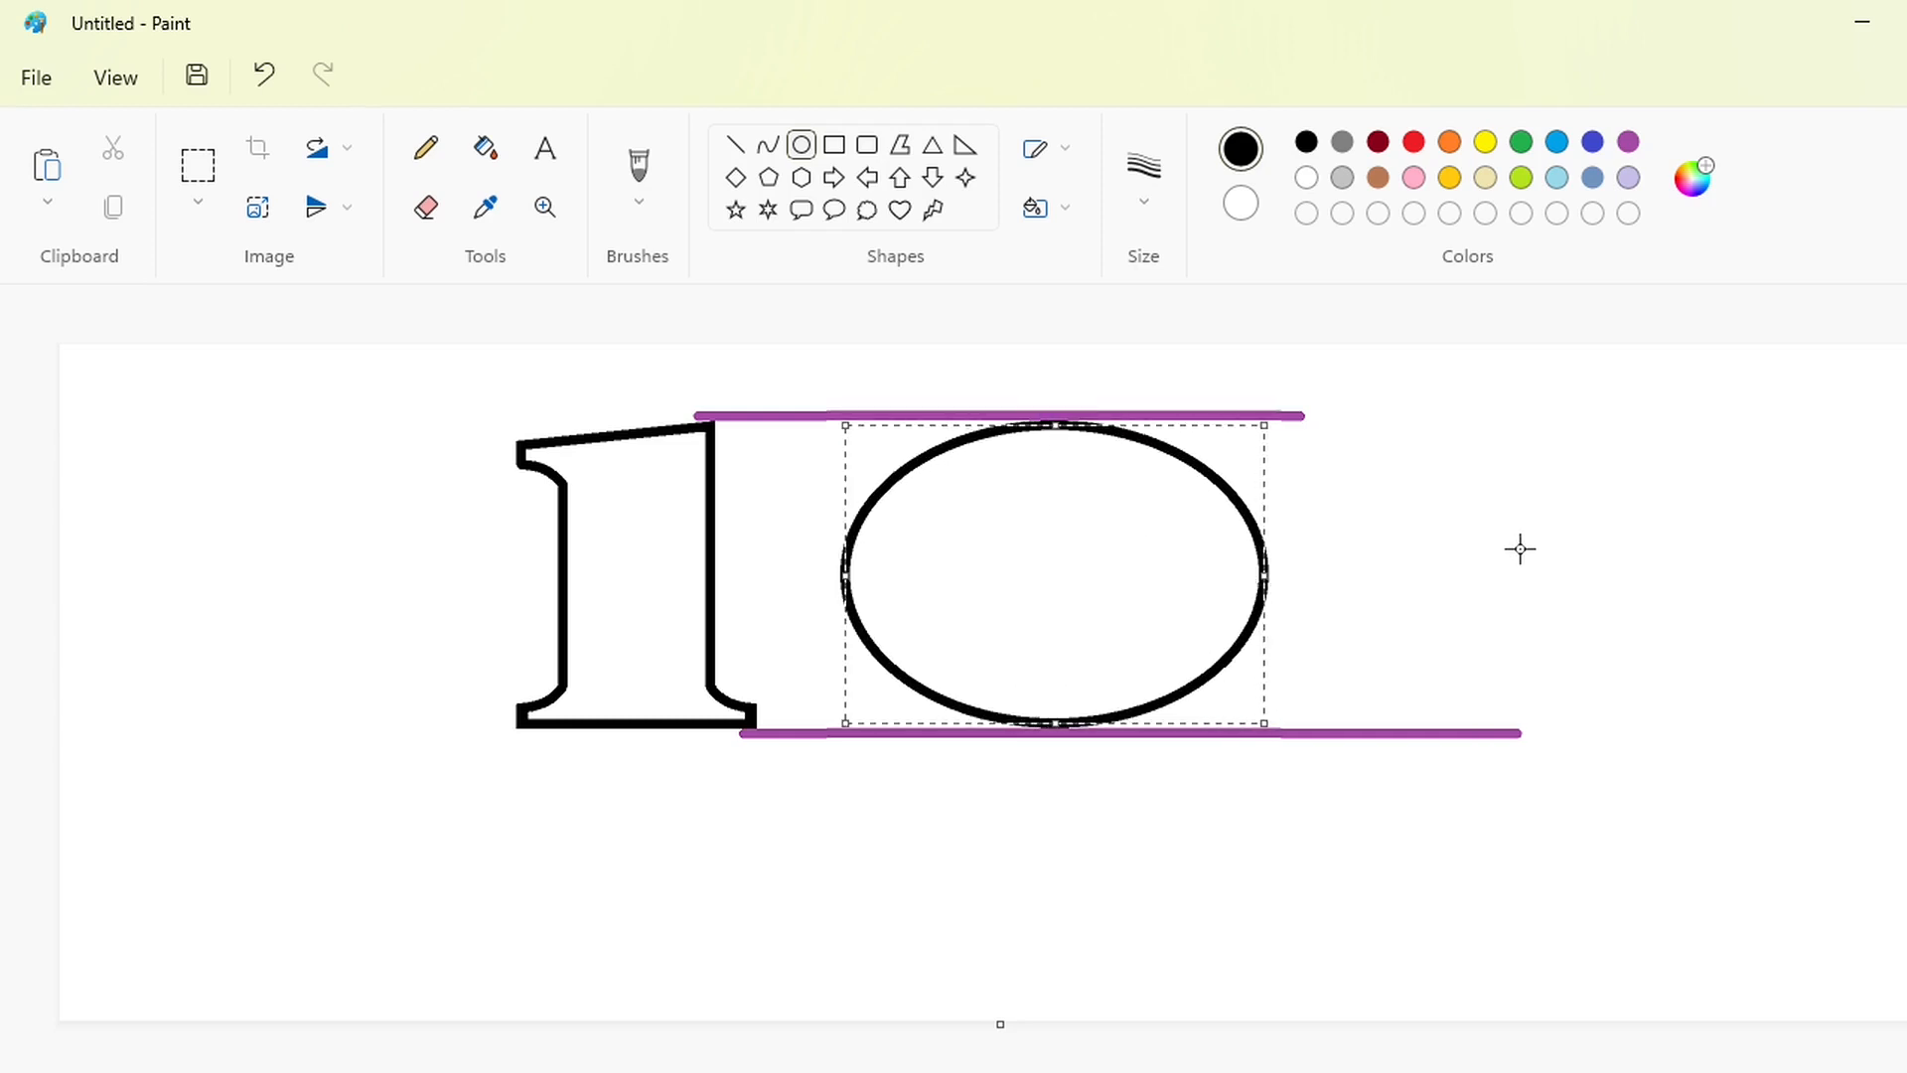
- Shift the ellipse left until it sits close beside the numeral 1's stem, overlapping its lower-right serif, and commit it
key(Left)
key(Left)
key(Left)
key(Left)
key(Left)
key(Left)
key(Left)
key(Left)
key(Left)
key(Left)
key(Left)
key(Left)
key(Left)
key(Left)
key(Left)
key(Left)
key(Left)
key(Left)
key(Left)
key(Left)
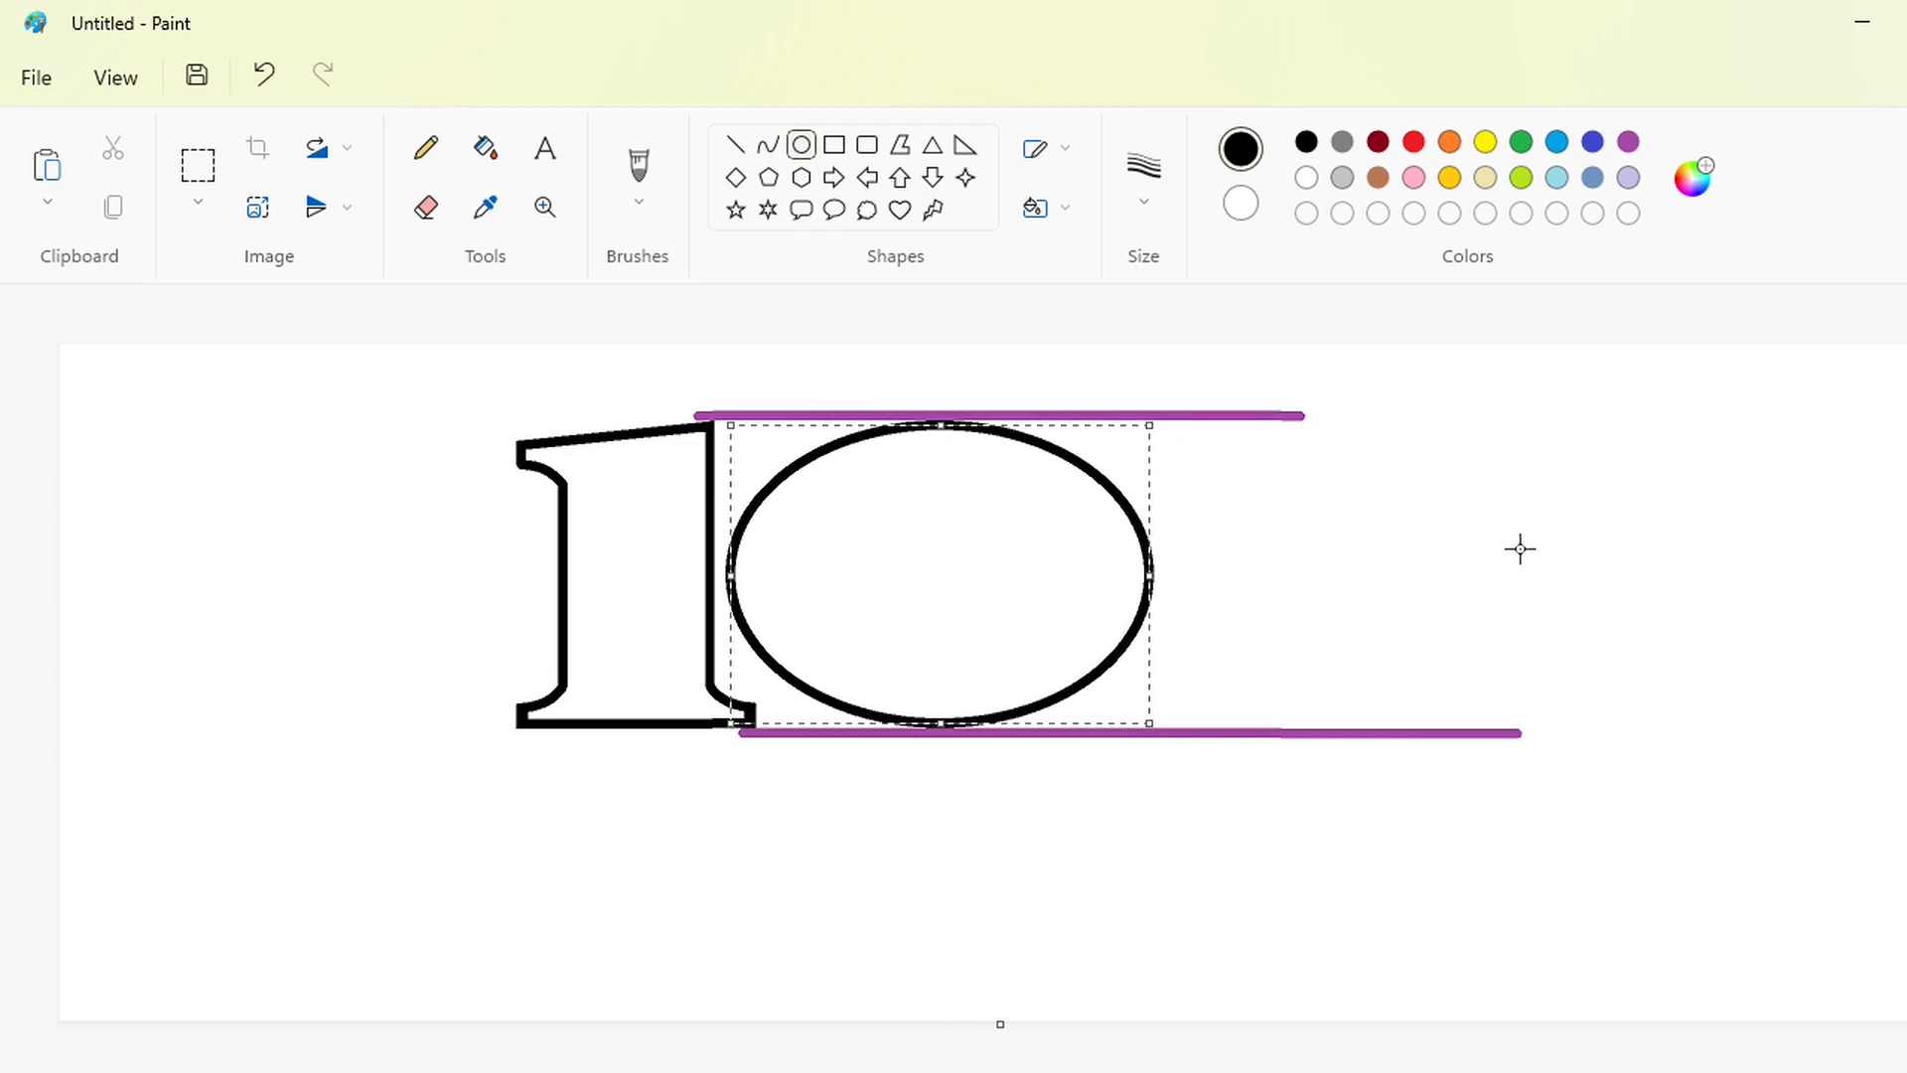
key(Left)
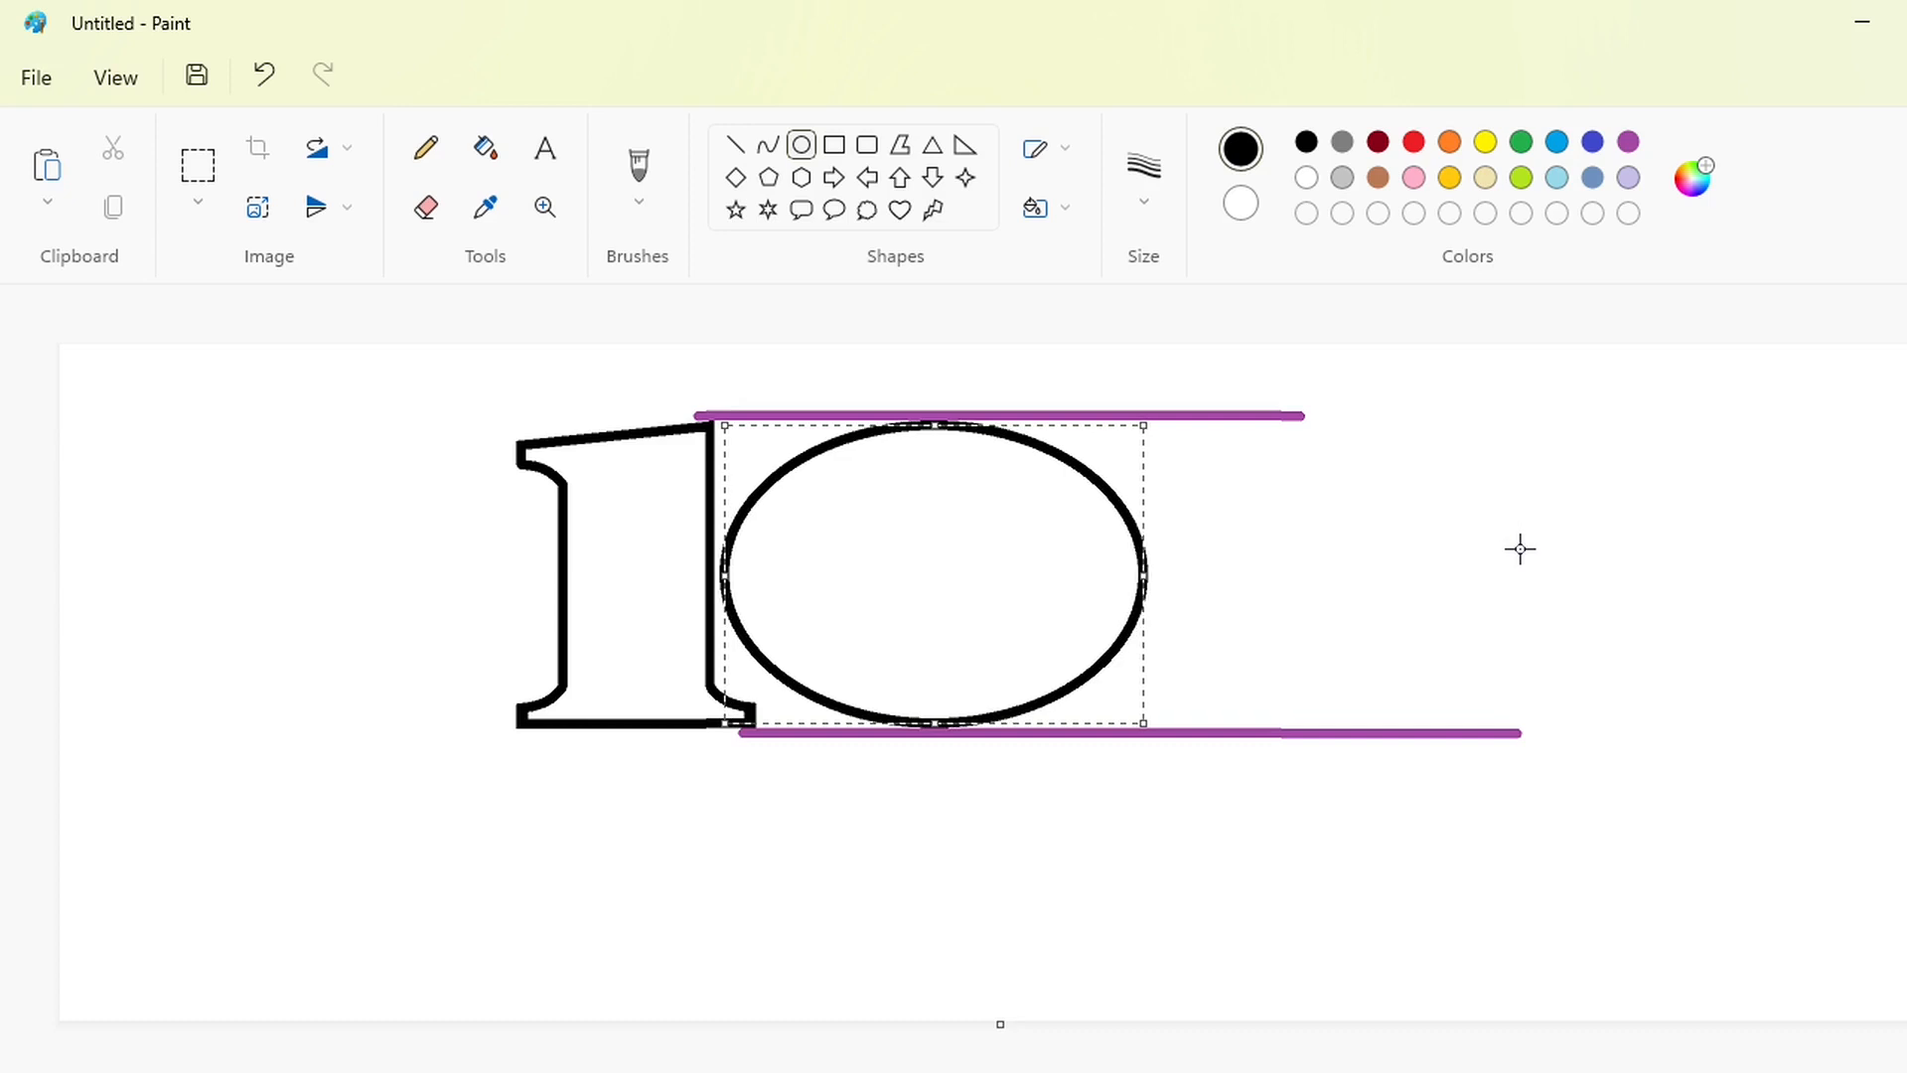
- Draw a smaller, narrower black ellipse inside the large one and center it horizontally and vertically as the zero's inner opening
click(1518, 550)
drag(864, 472, 1070, 712)
key(Left)
key(Left)
key(Left)
key(Left)
key(Left)
key(Left)
key(Left)
key(Left)
key(Left)
key(Left)
key(Left)
key(Left)
key(Left)
key(Left)
key(Left)
key(Left)
key(Left)
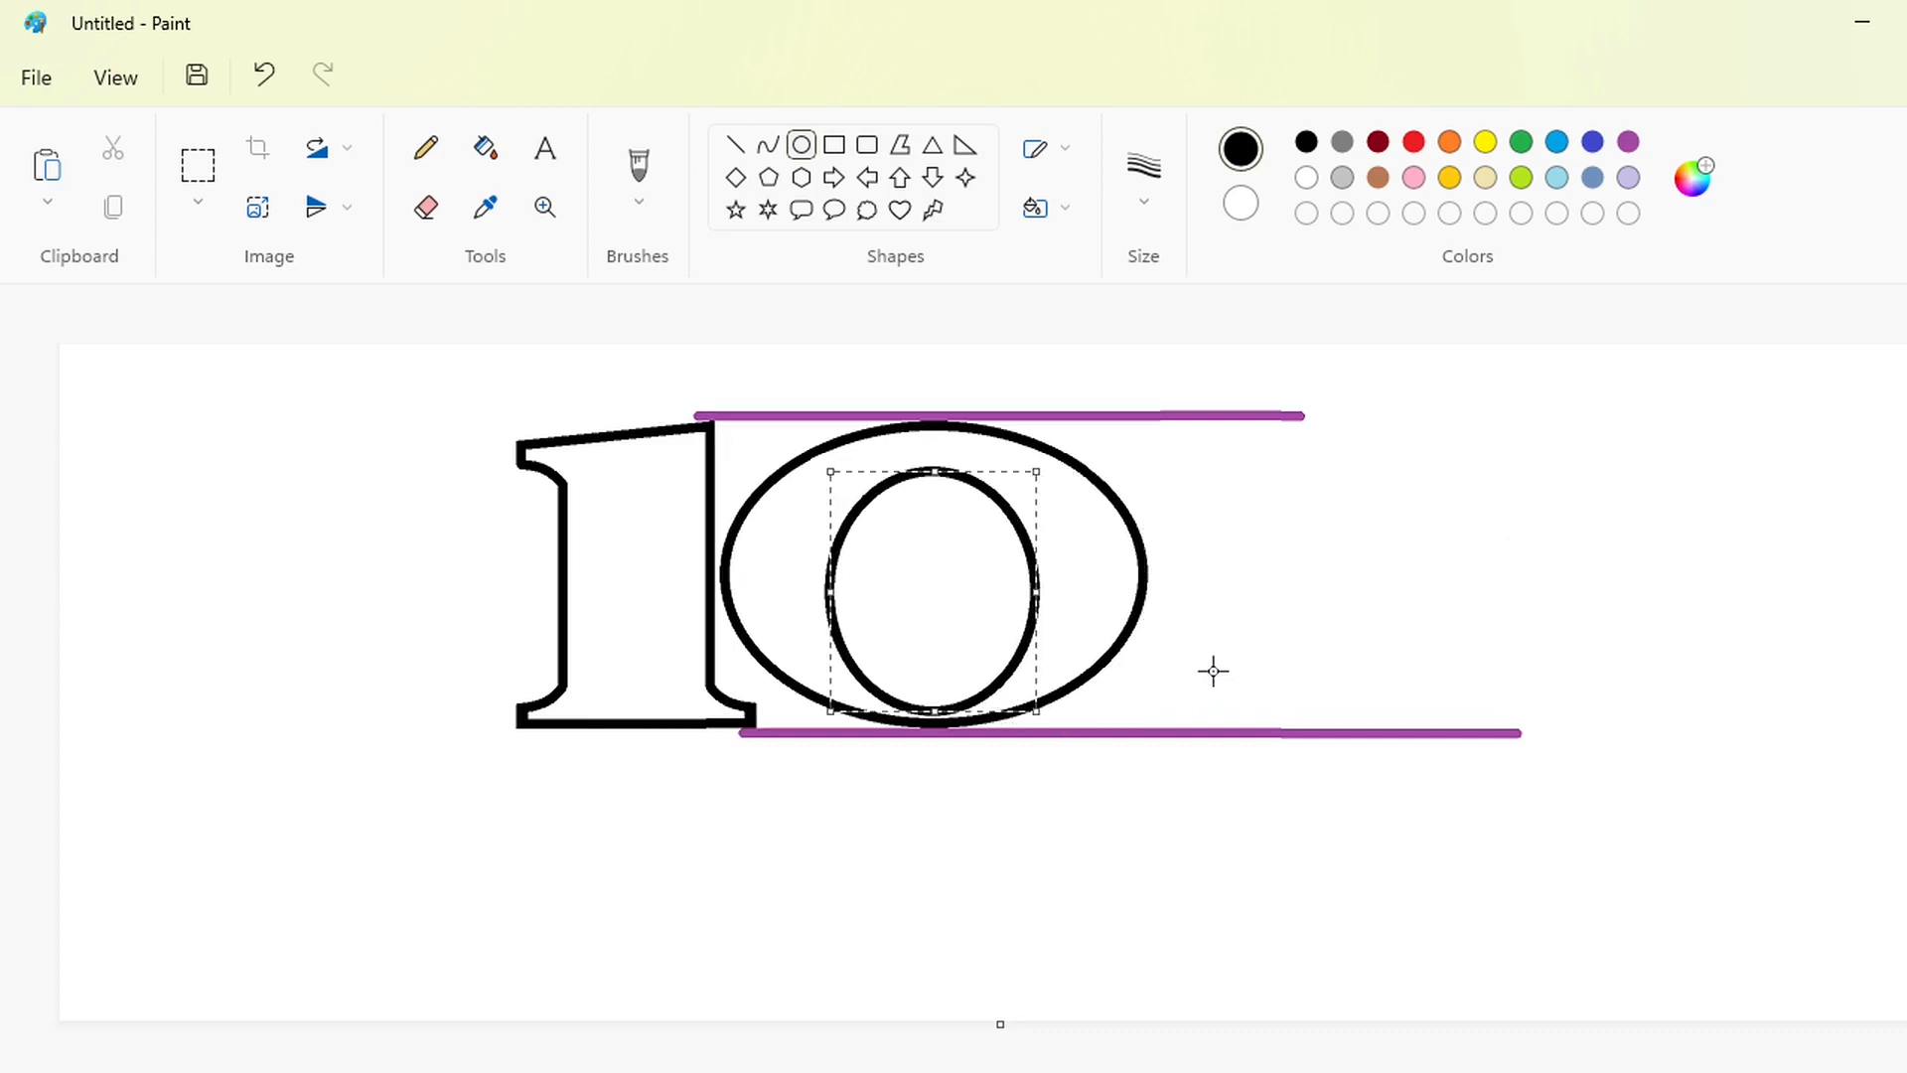
key(Up)
key(Up)
key(Up)
key(Up)
key(Up)
key(Up)
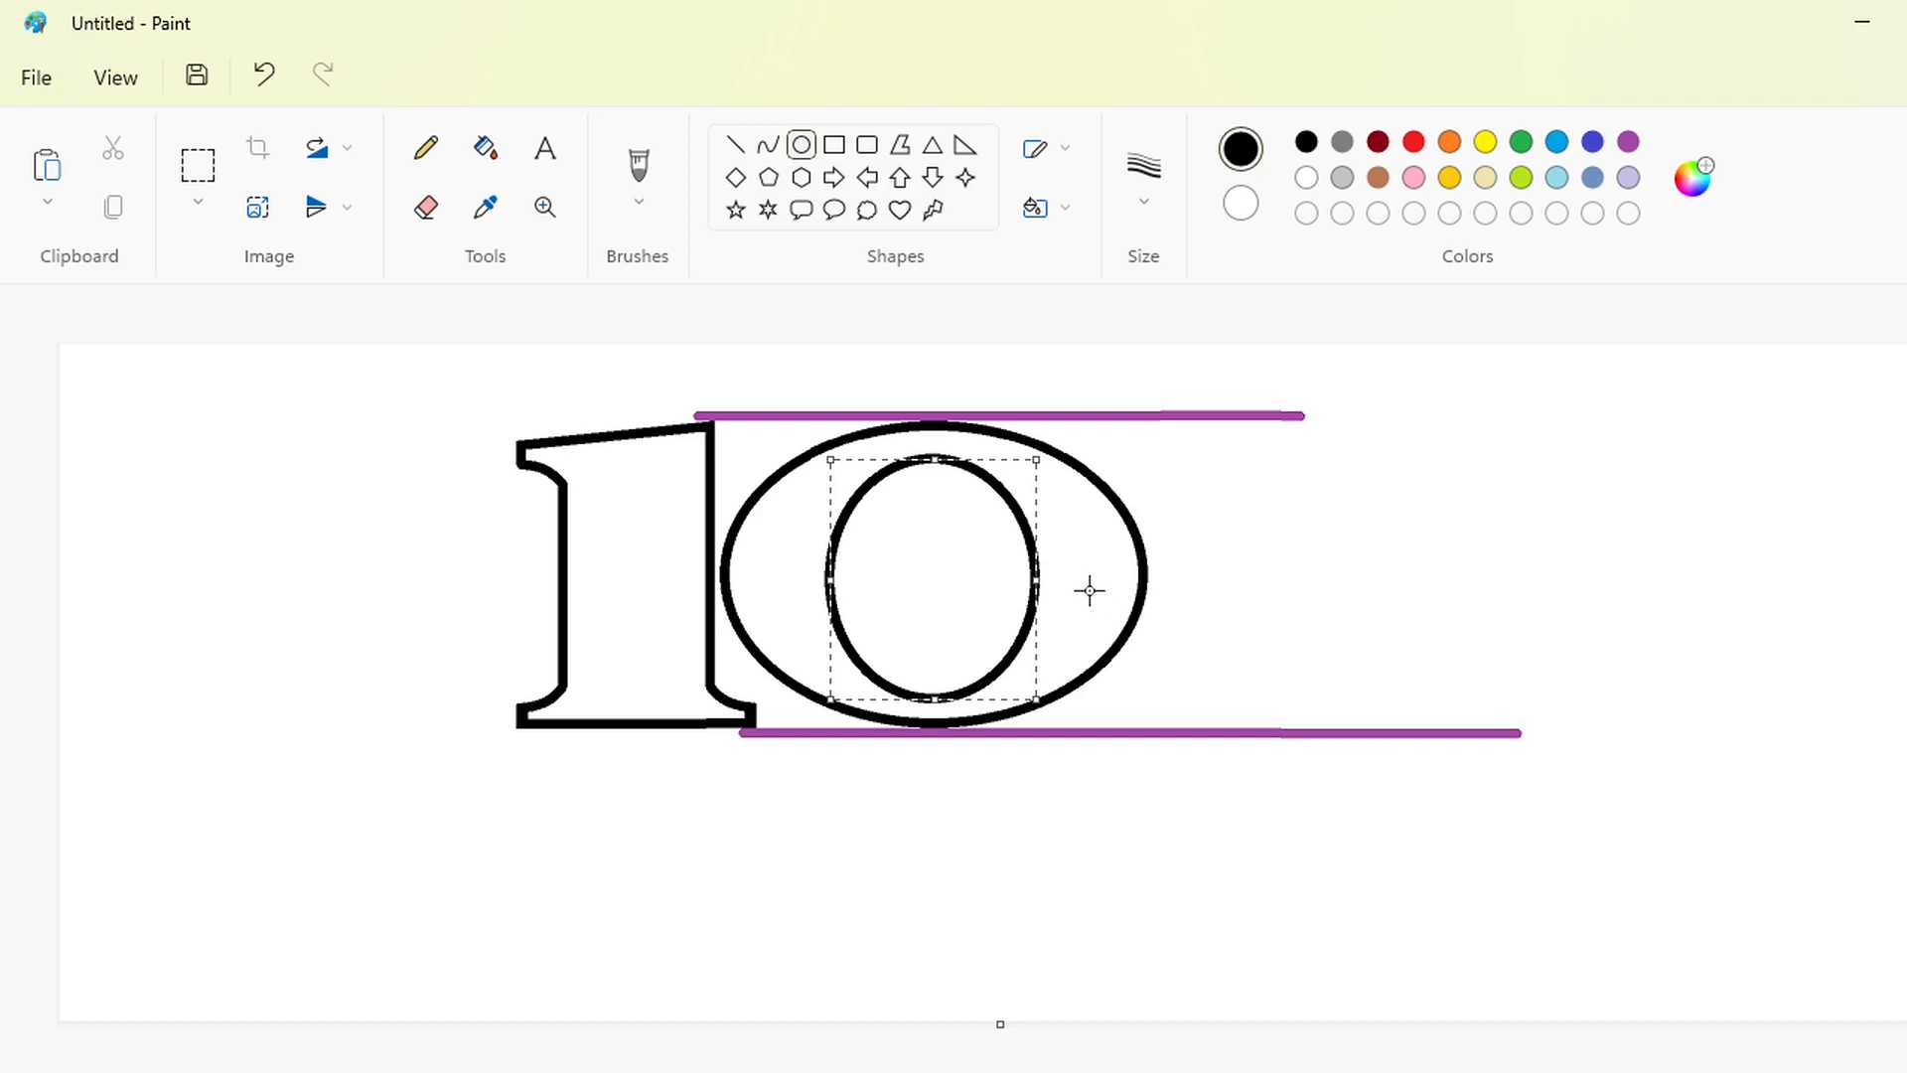
- Nudge the zero's inner ellipse up slightly and commit it to the canvas
key(Up)
click(1271, 585)
click(198, 166)
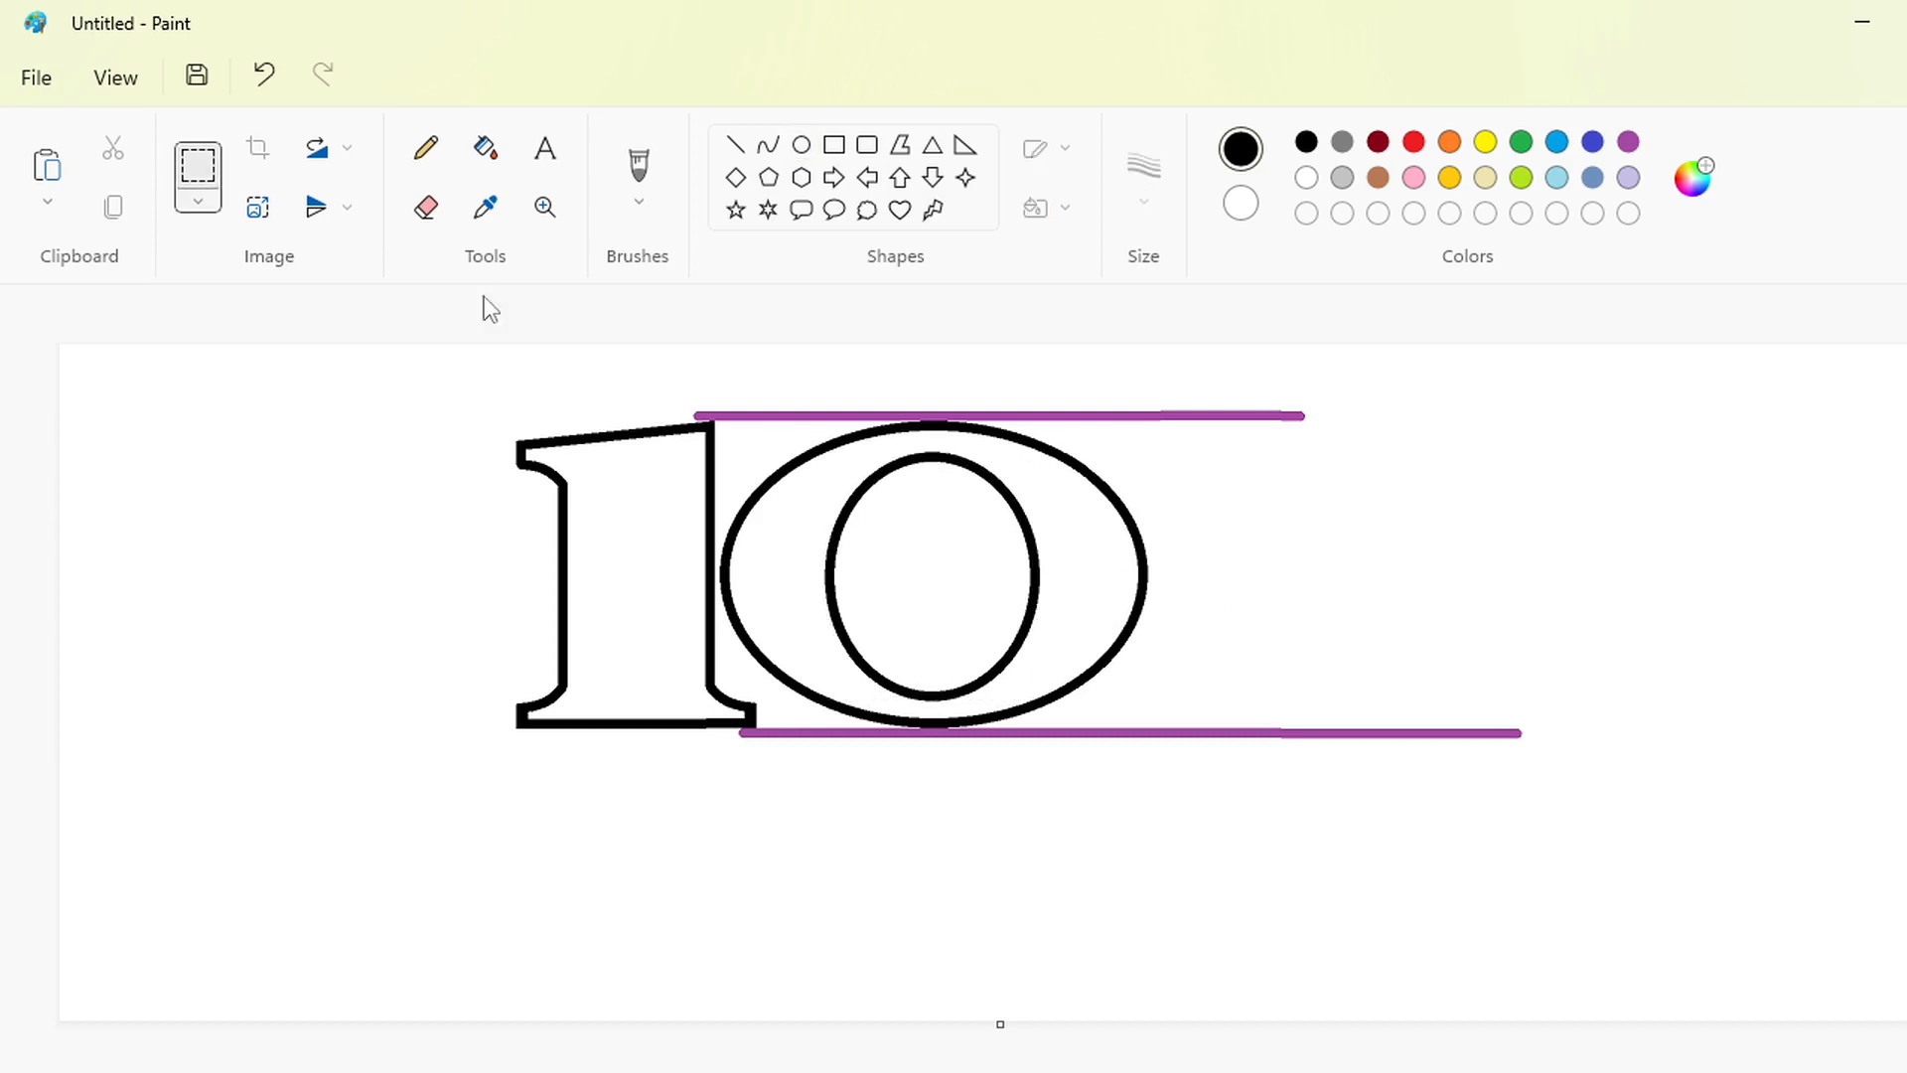
- Erase both purple guide lines by filling them with white
click(486, 148)
click(1306, 177)
click(1236, 413)
click(1234, 731)
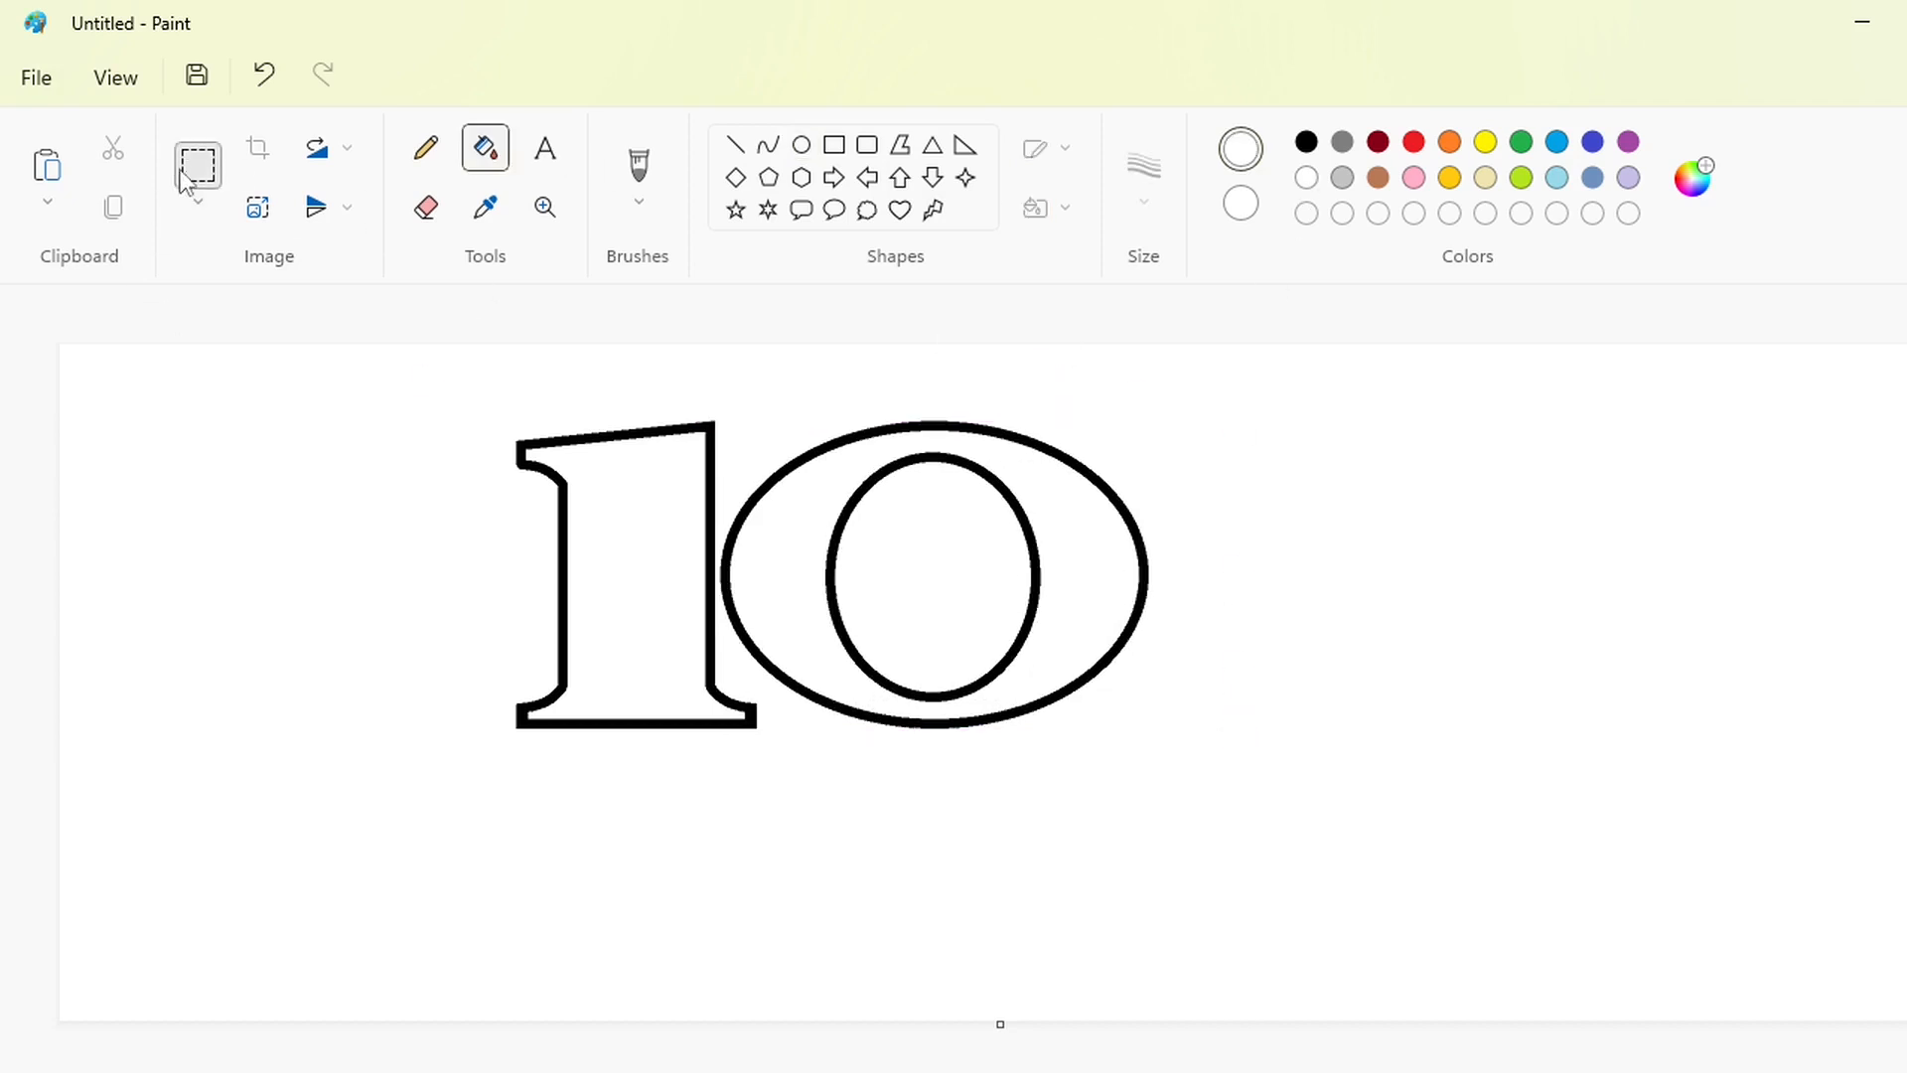
- Duplicate the numeral 1 into the empty space to the left of the original 10
click(197, 166)
mouse_move(377, 398)
mouse_down()
mouse_move(1362, 860)
mouse_move(1352, 847)
mouse_up()
click(1524, 873)
drag(387, 363, 839, 796)
ctrl+drag(677, 613, 290, 613)
- Remove the stray zero fragments beside the duplicated 1 by filling them with white
click(486, 148)
click(435, 446)
click(444, 576)
- Copy the cleaned-up duplicate 1 and paste it on the right side of the zero
click(208, 166)
drag(73, 353, 366, 768)
click(441, 817)
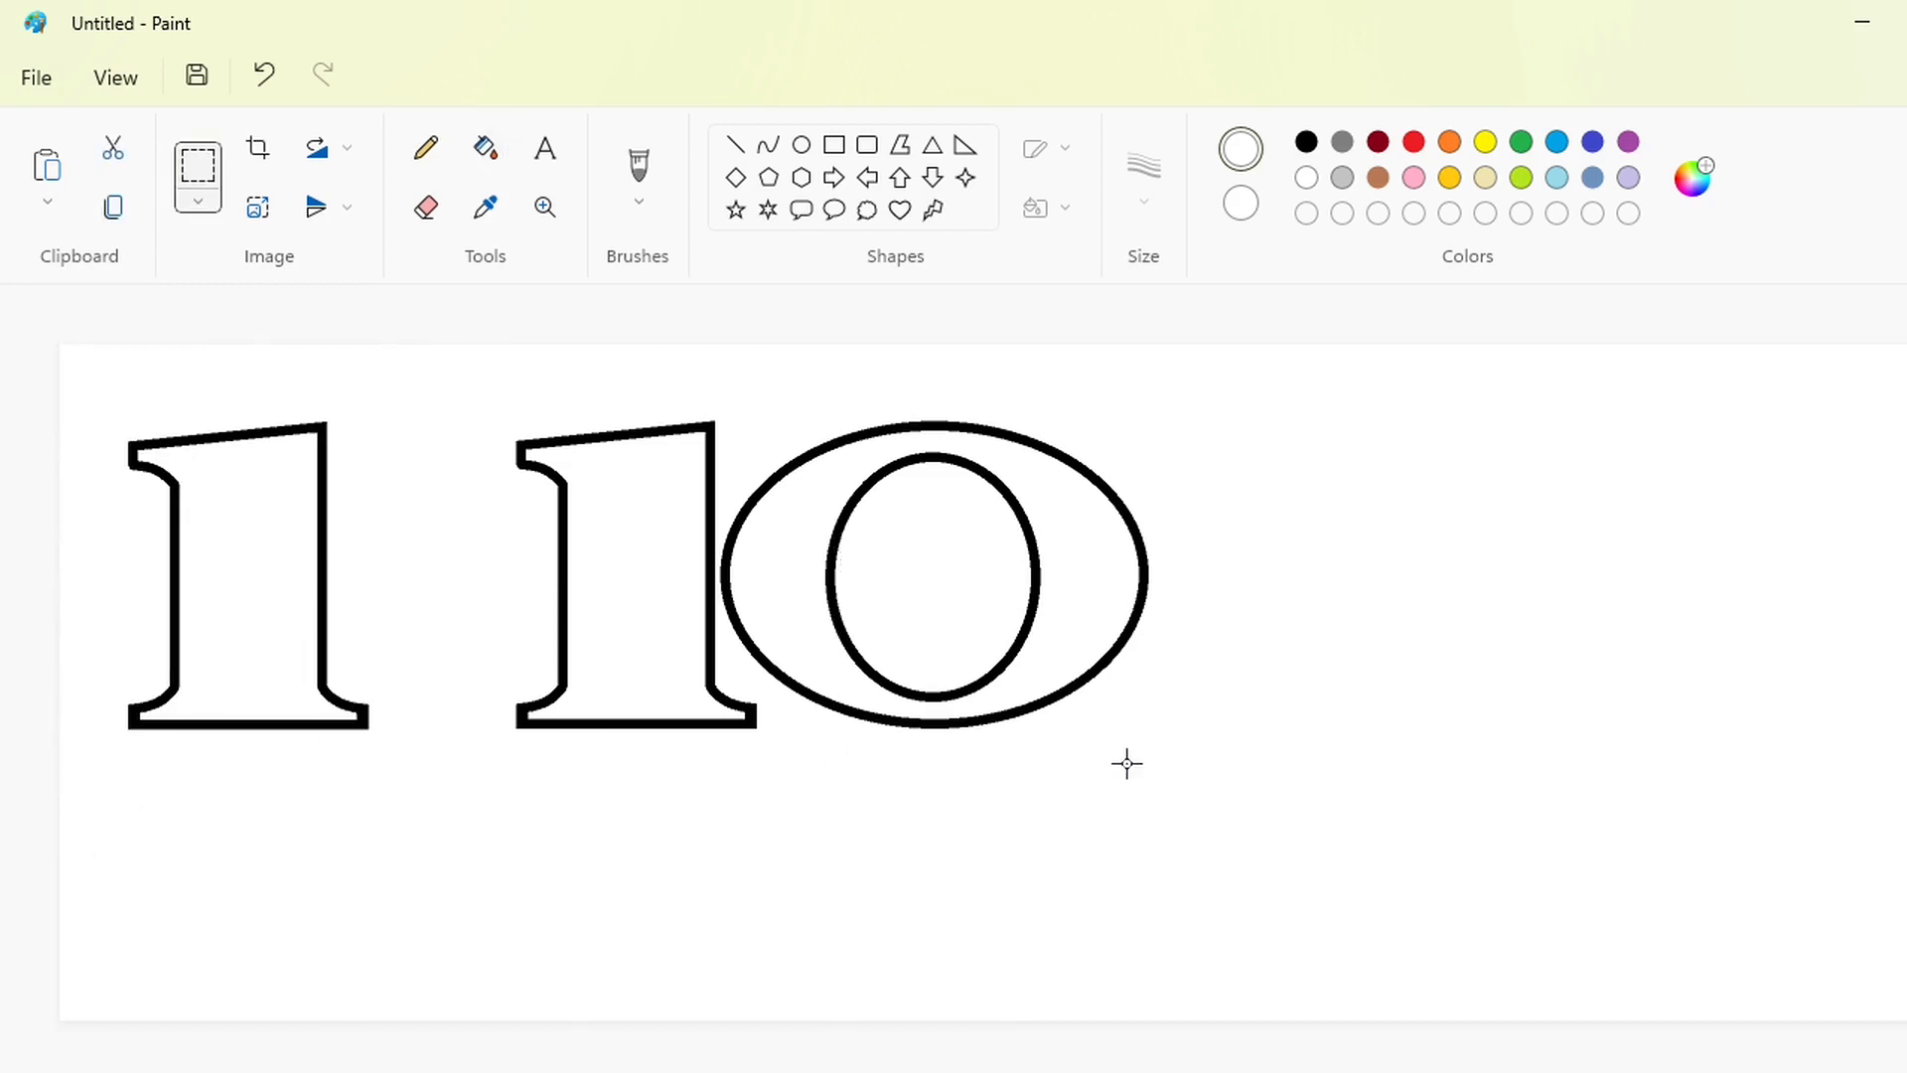
click(1837, 1072)
drag(904, 1071, 1370, 1072)
scroll(1366, 1033, down, 2)
key(ctrl+v)
drag(480, 907, 749, 721)
- Nudge the pasted 1 into line with the other digits and close beside the zero, then commit it to form 101
key(Down)
key(Down)
key(Down)
key(Right)
key(Right)
key(Right)
key(Right)
key(Right)
key(Right)
key(Right)
key(Right)
key(Right)
key(Right)
key(Right)
key(Right)
key(Right)
key(Right)
key(Right)
key(Right)
key(Right)
key(Right)
key(Right)
key(Right)
key(Right)
key(Right)
key(Right)
key(Right)
key(Right)
key(Right)
key(Right)
key(Right)
key(Right)
key(Right)
key(Right)
key(Right)
key(Right)
key(Right)
key(Right)
key(Right)
key(Right)
key(Right)
key(Right)
key(Right)
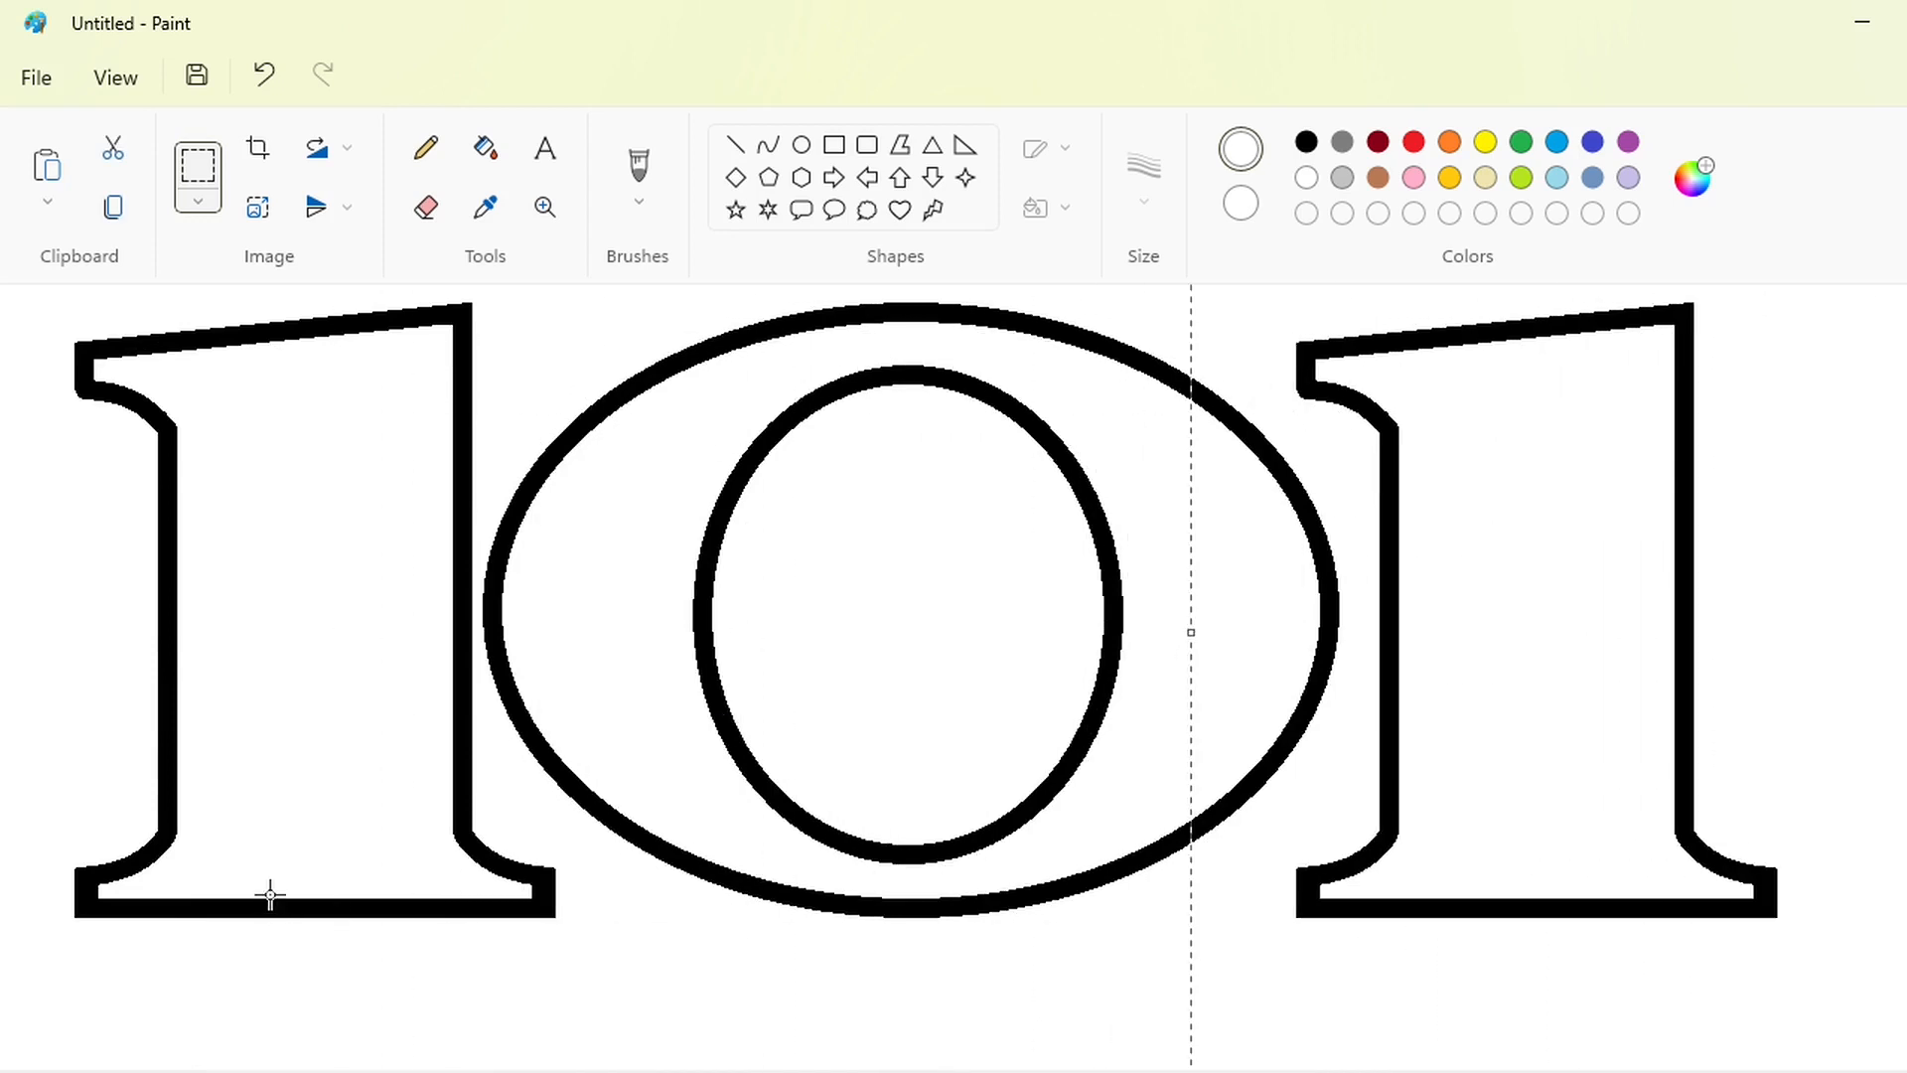
key(Left)
key(Left)
key(Left)
key(Left)
key(Left)
key(Left)
key(Left)
key(Left)
key(Left)
key(Left)
key(Left)
key(Left)
click(454, 936)
click(1837, 1071)
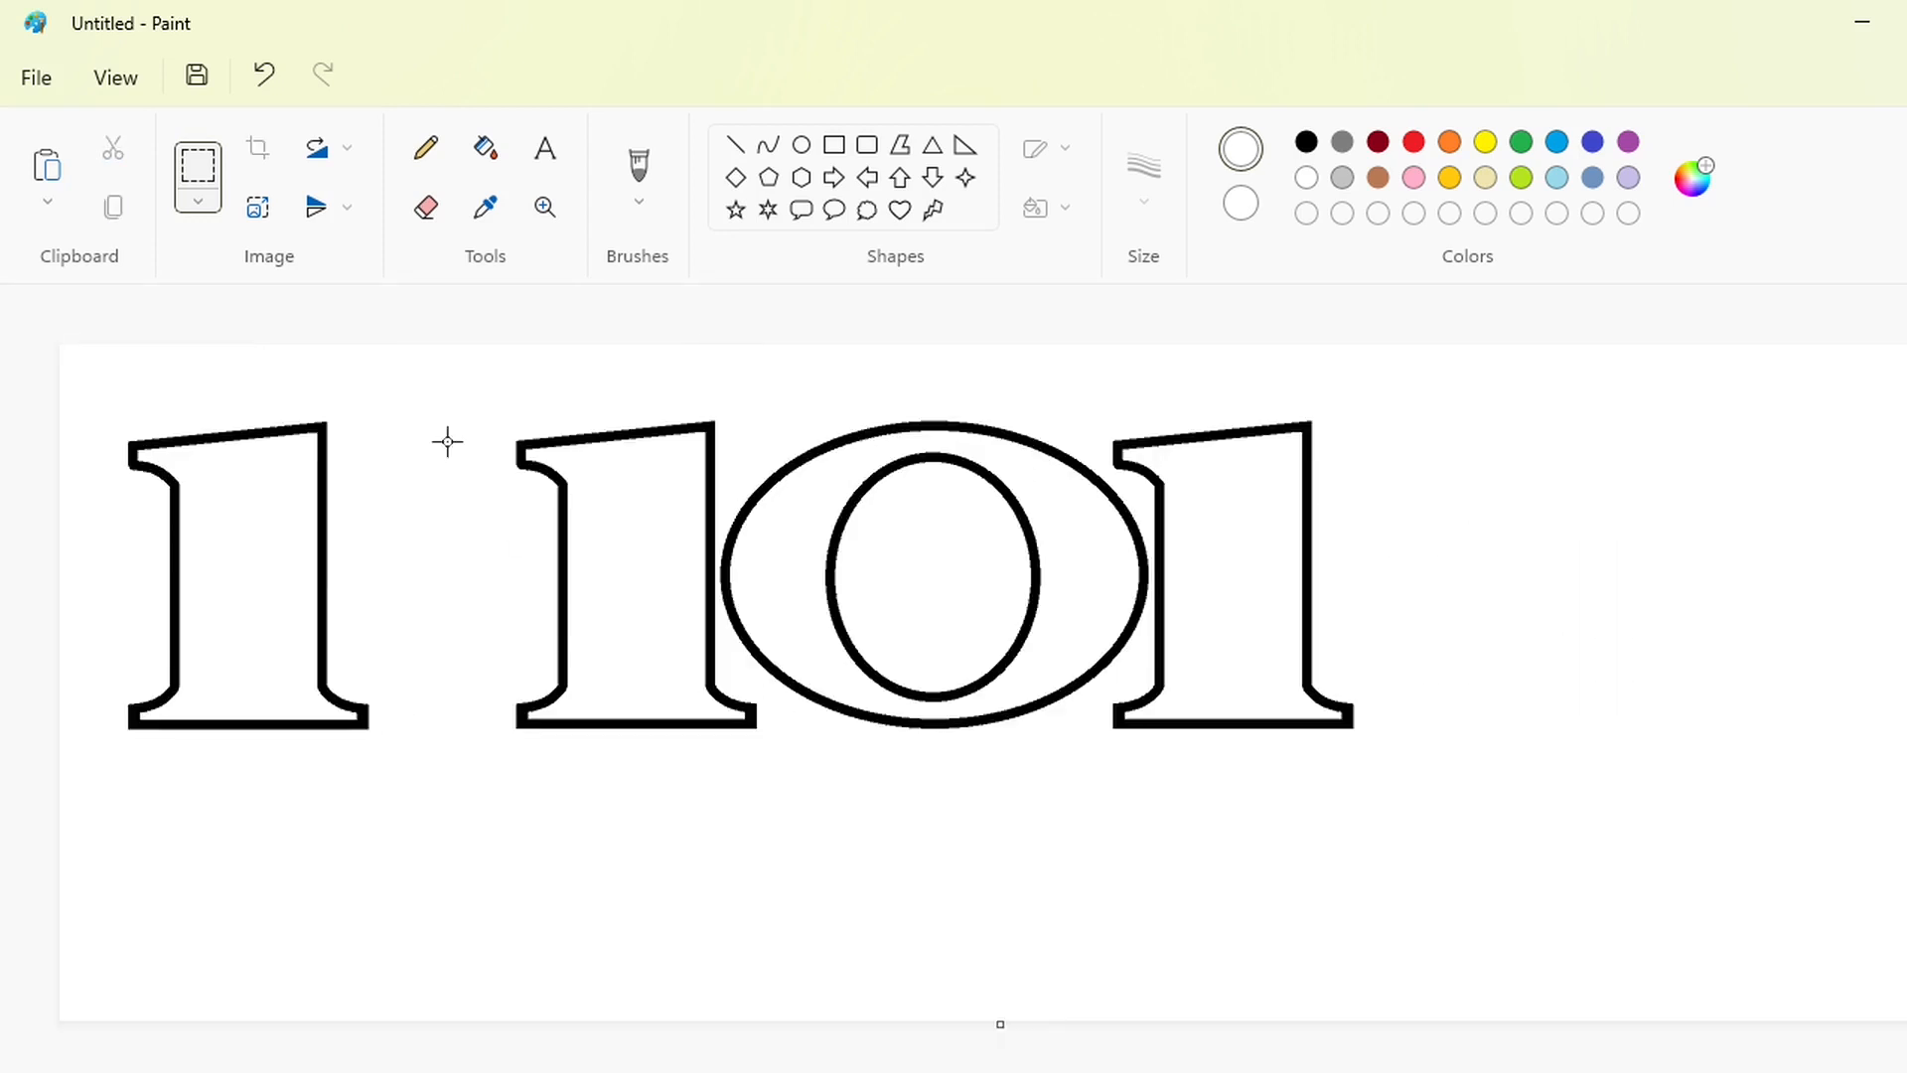
- Erase the spare numeral 1 on the far left by filling its outline with white
click(489, 152)
click(317, 642)
click(198, 166)
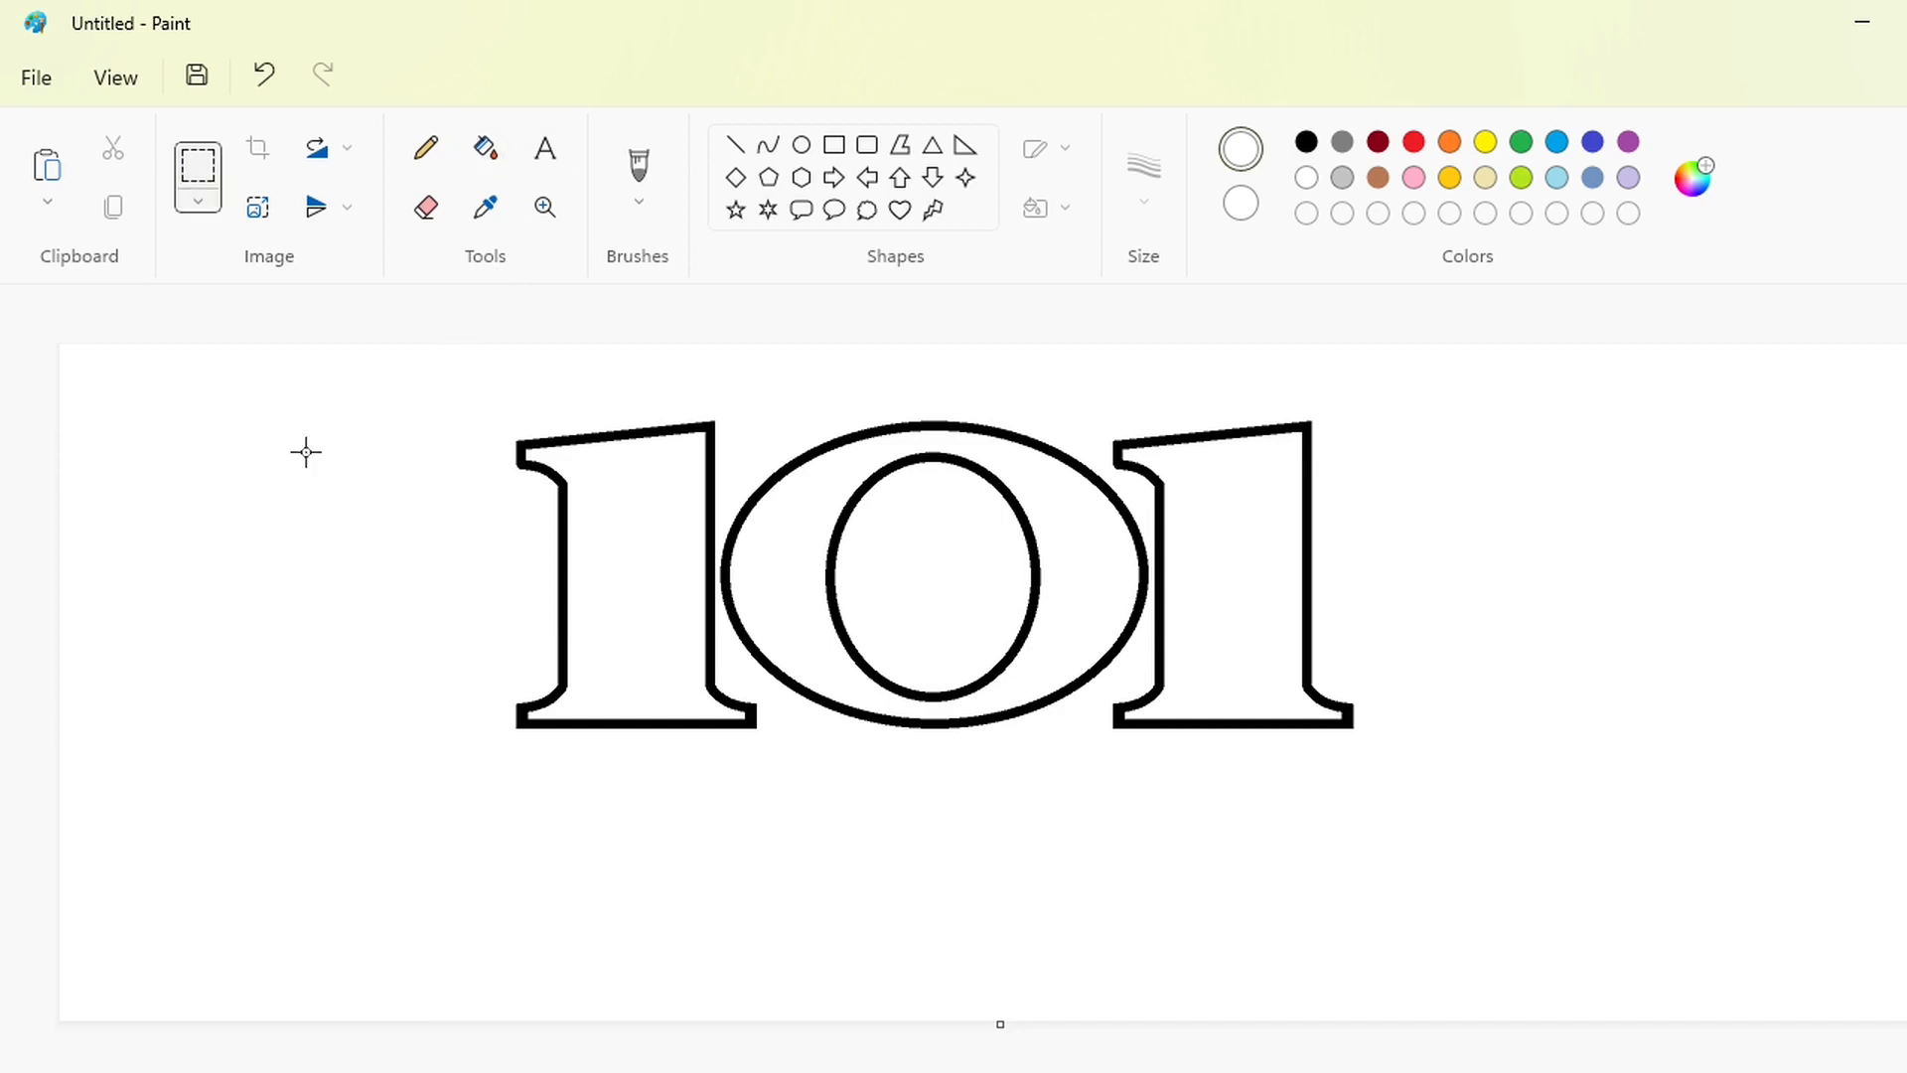
- Copy the whole 101 and paste a duplicate in the empty canvas area to its right
drag(298, 375, 1556, 885)
click(1830, 865)
click(1728, 1070)
drag(1001, 514, 1905, 515)
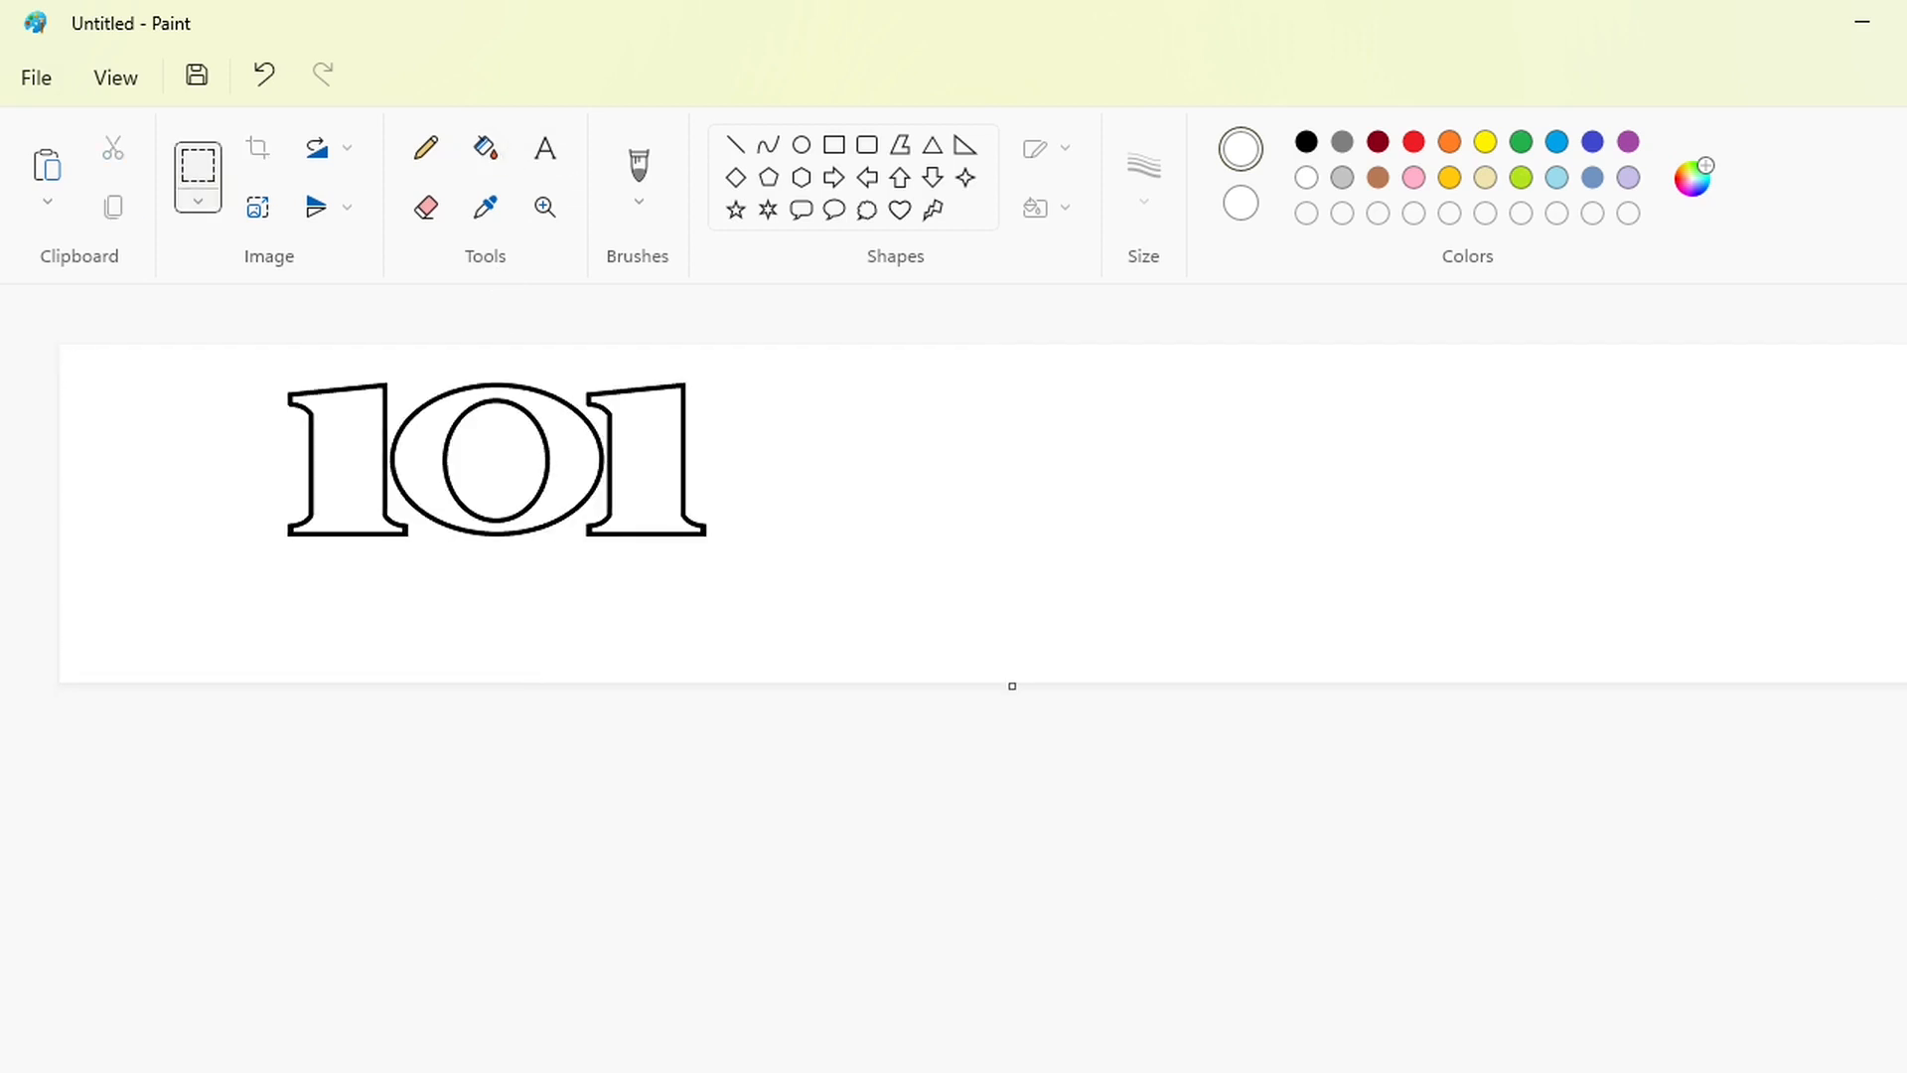
click(1887, 1072)
drag(740, 1072, 1656, 1071)
key(ctrl+v)
drag(662, 520, 1120, 579)
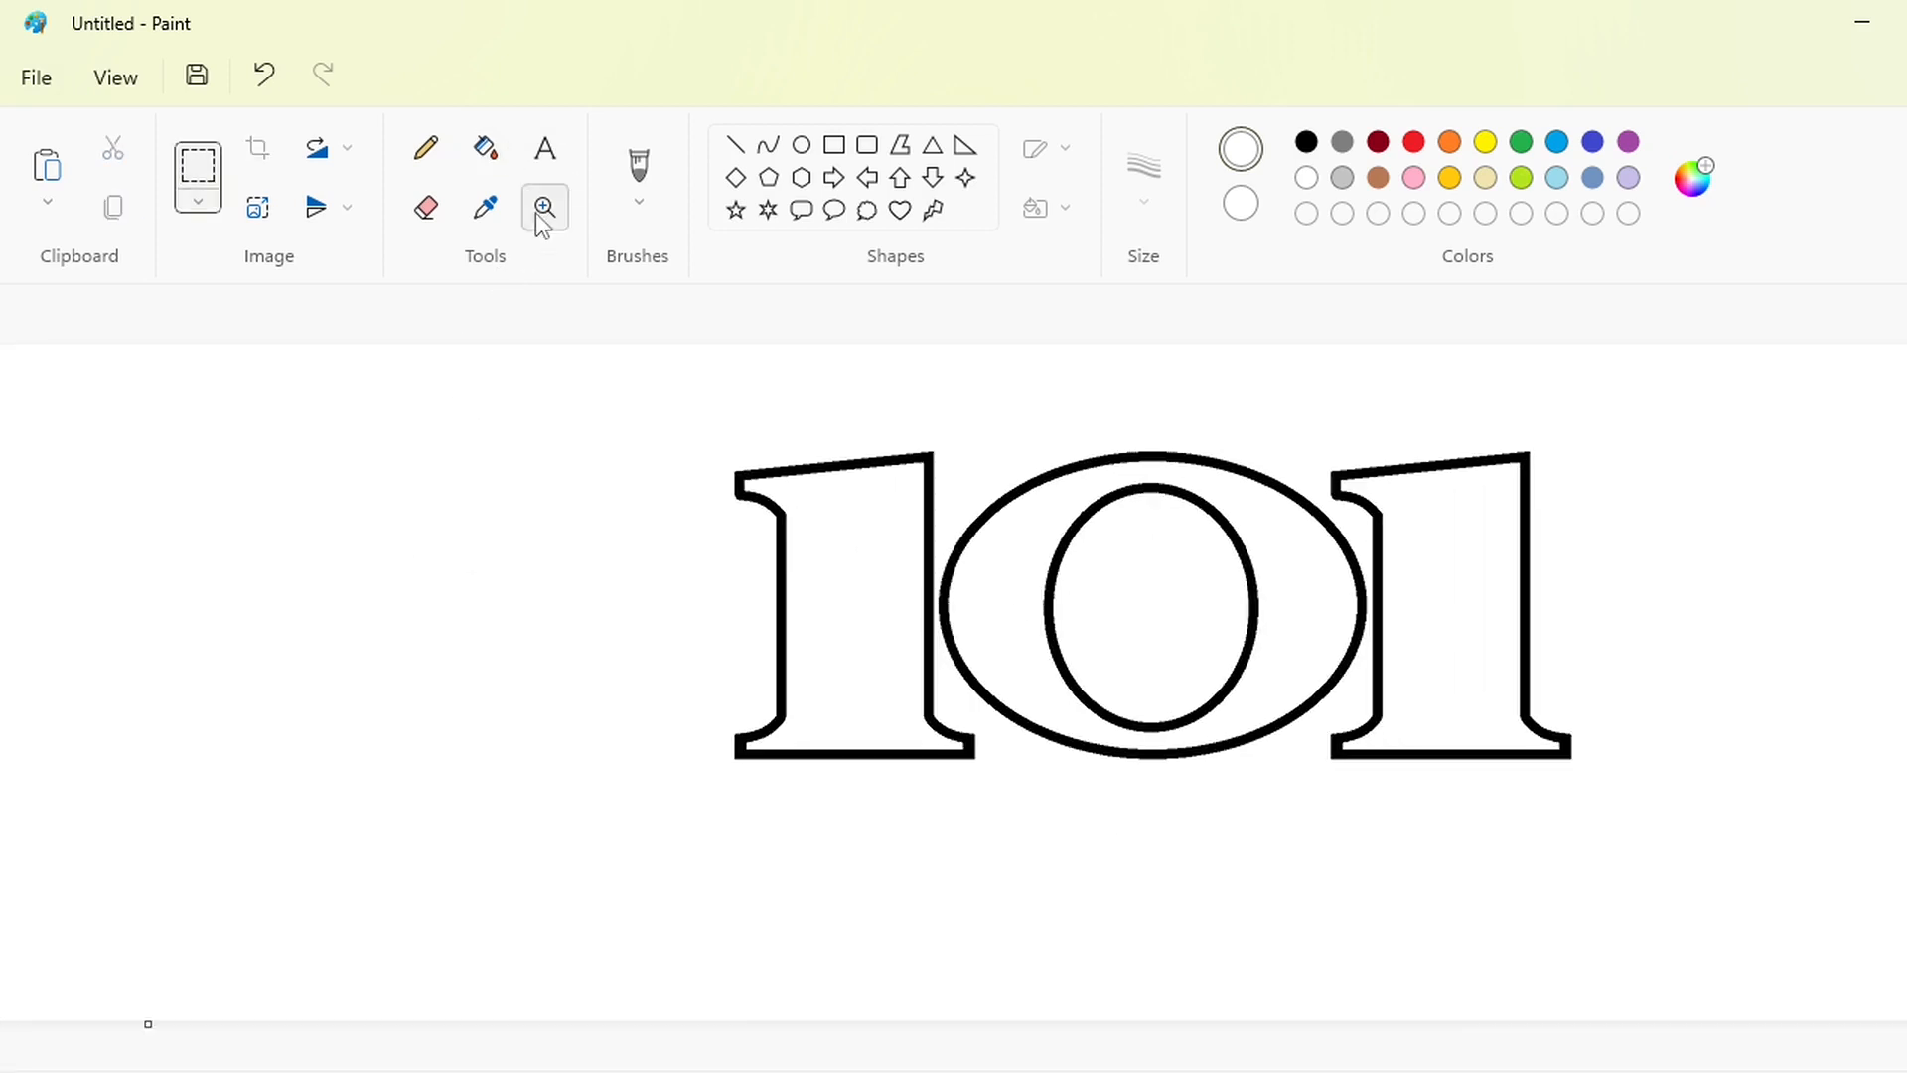
- Recolor all outlines of the duplicated 101 purple with the Fill tool
click(486, 147)
click(1628, 141)
click(1389, 526)
click(1362, 586)
click(1255, 607)
click(929, 600)
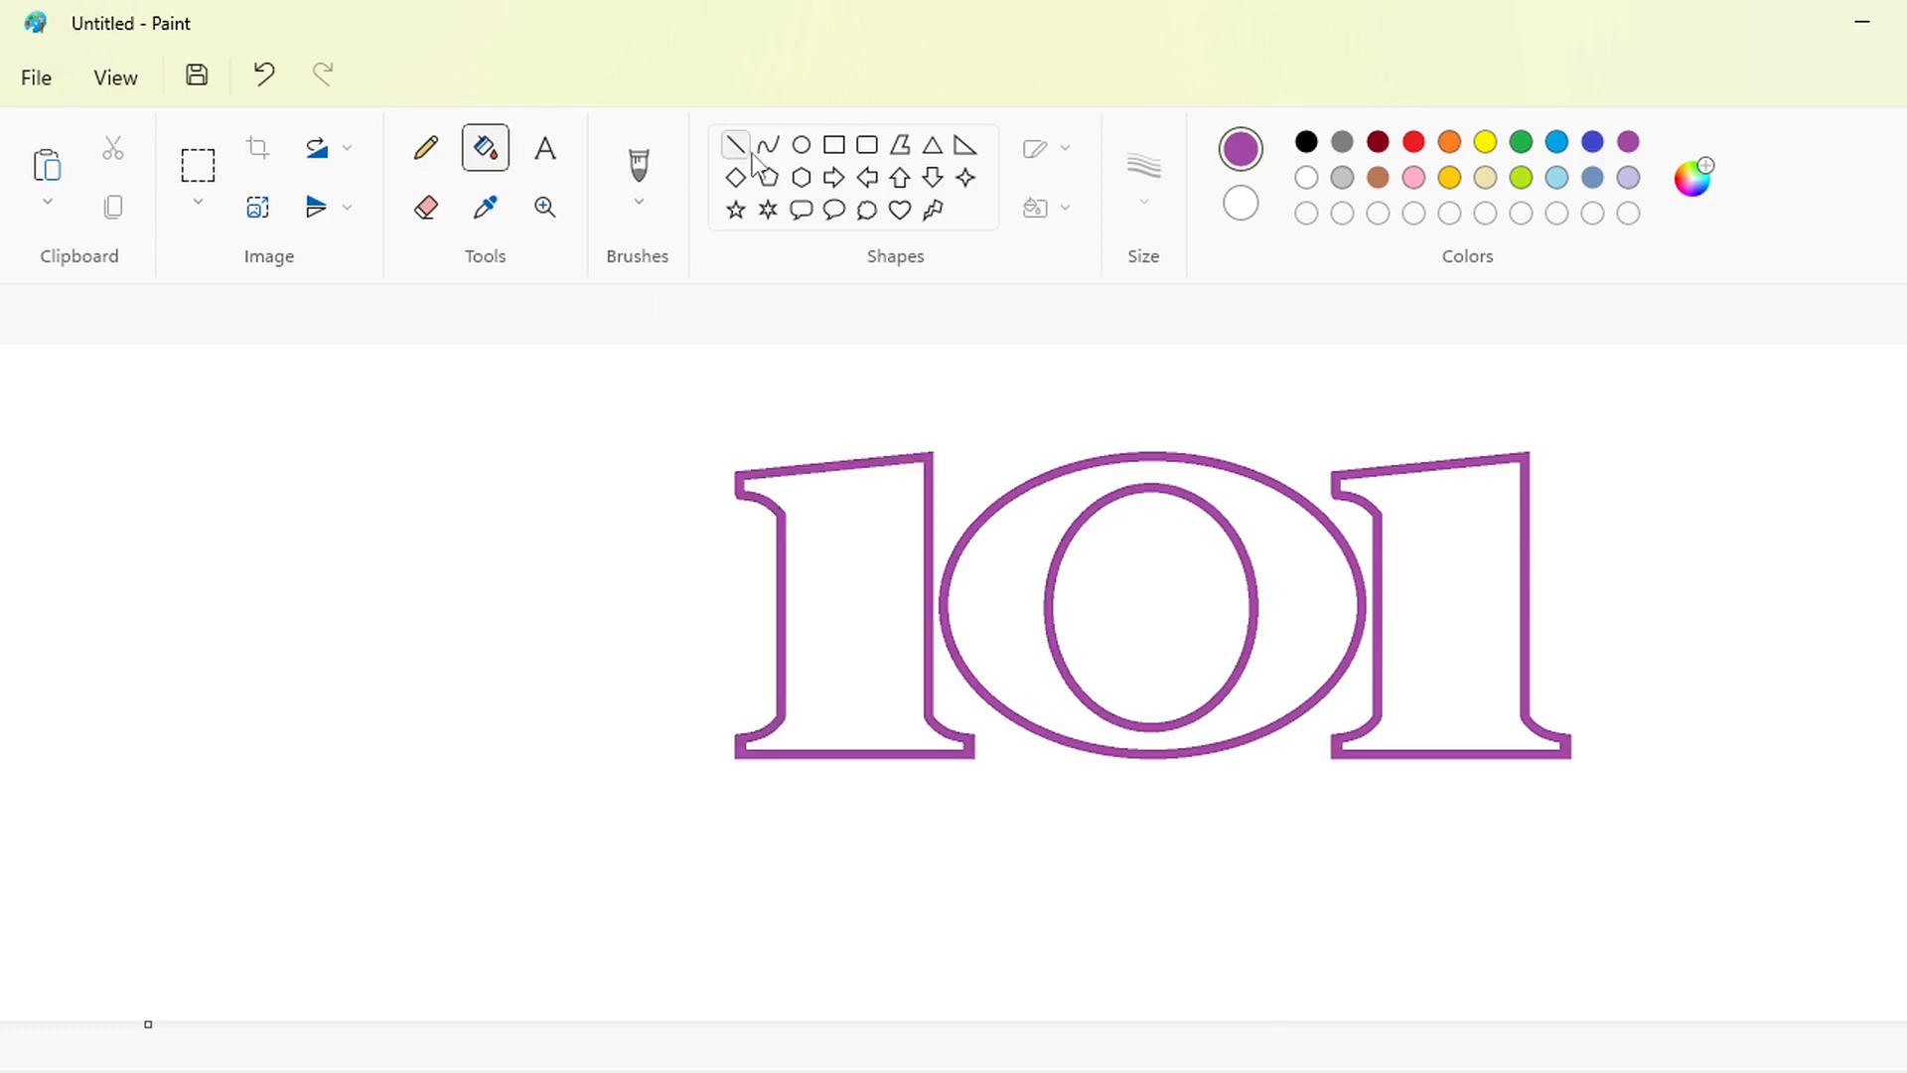
- Using a black 4px pencil, draw irregular Dalmatian-style spots and small dots across the first 1 of the purple 101
click(426, 148)
click(1144, 179)
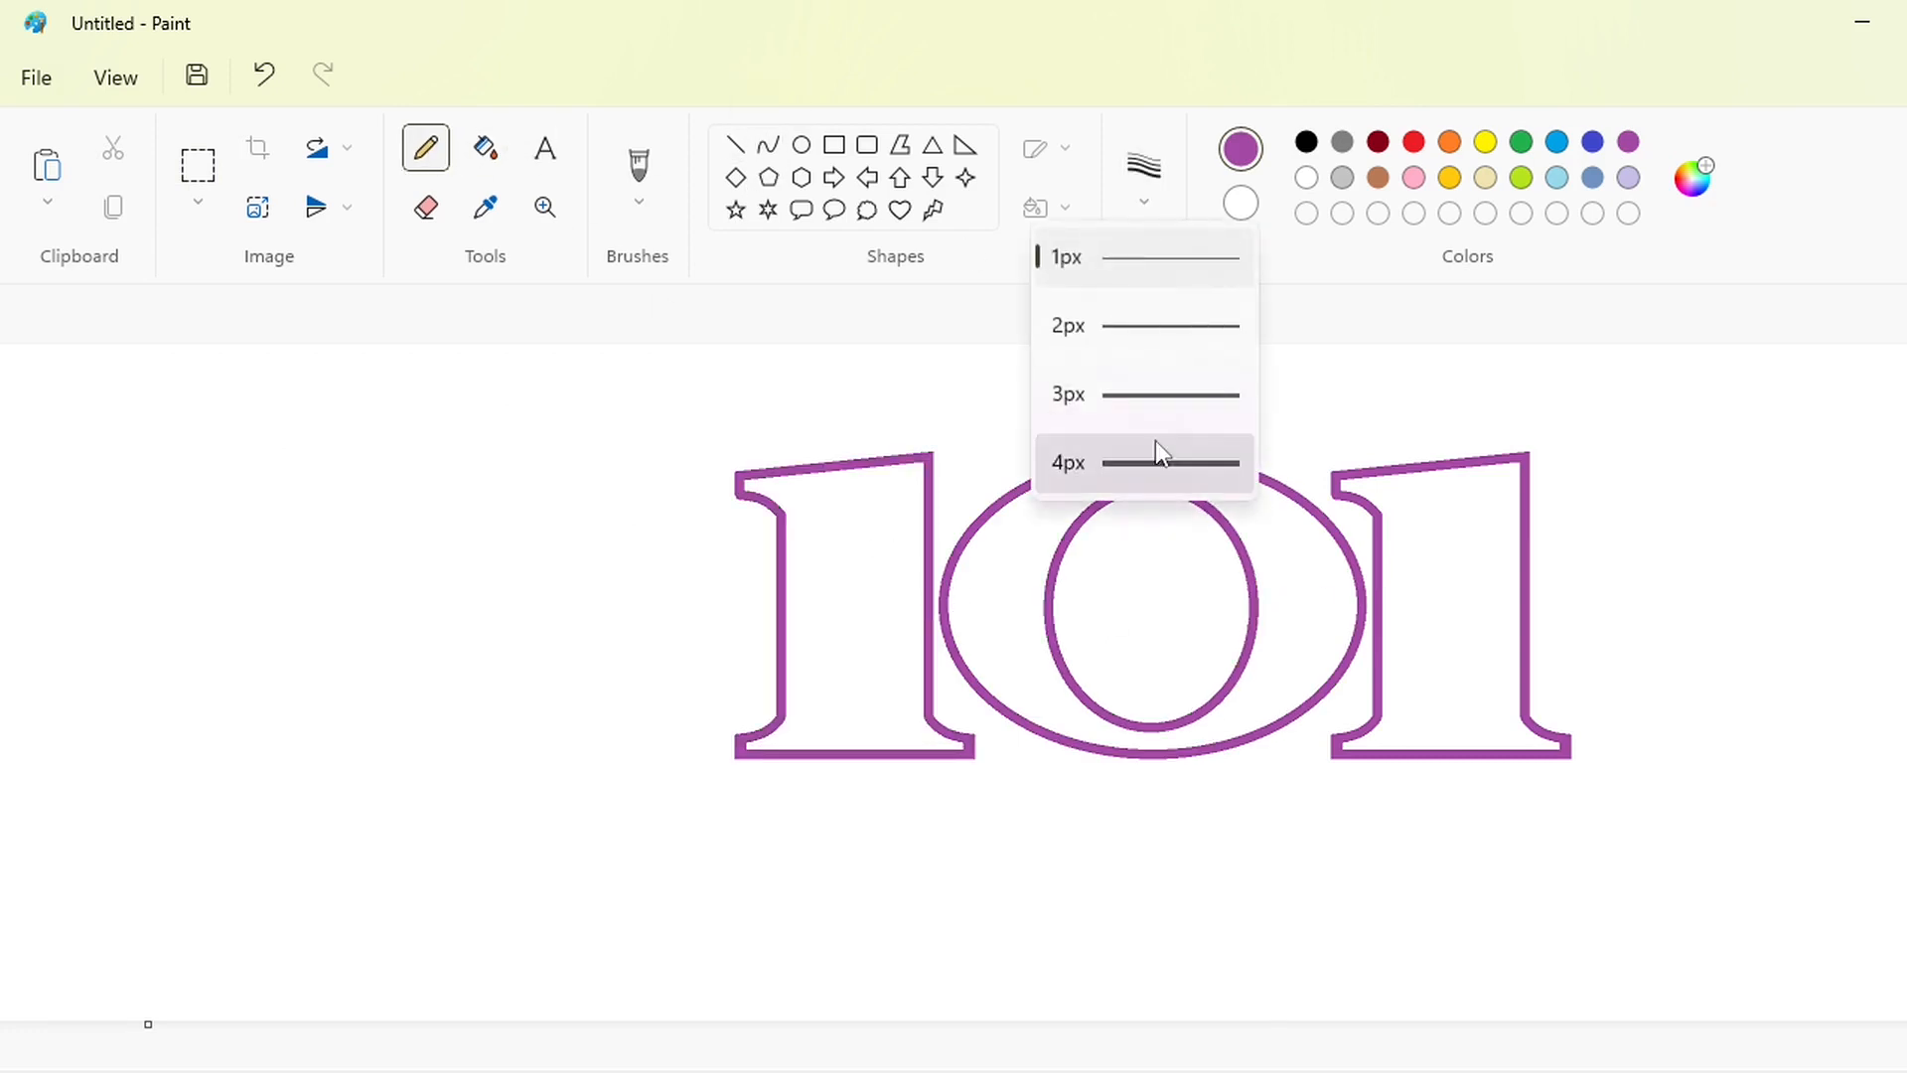
click(1153, 460)
click(1306, 141)
key(ctrl+z)
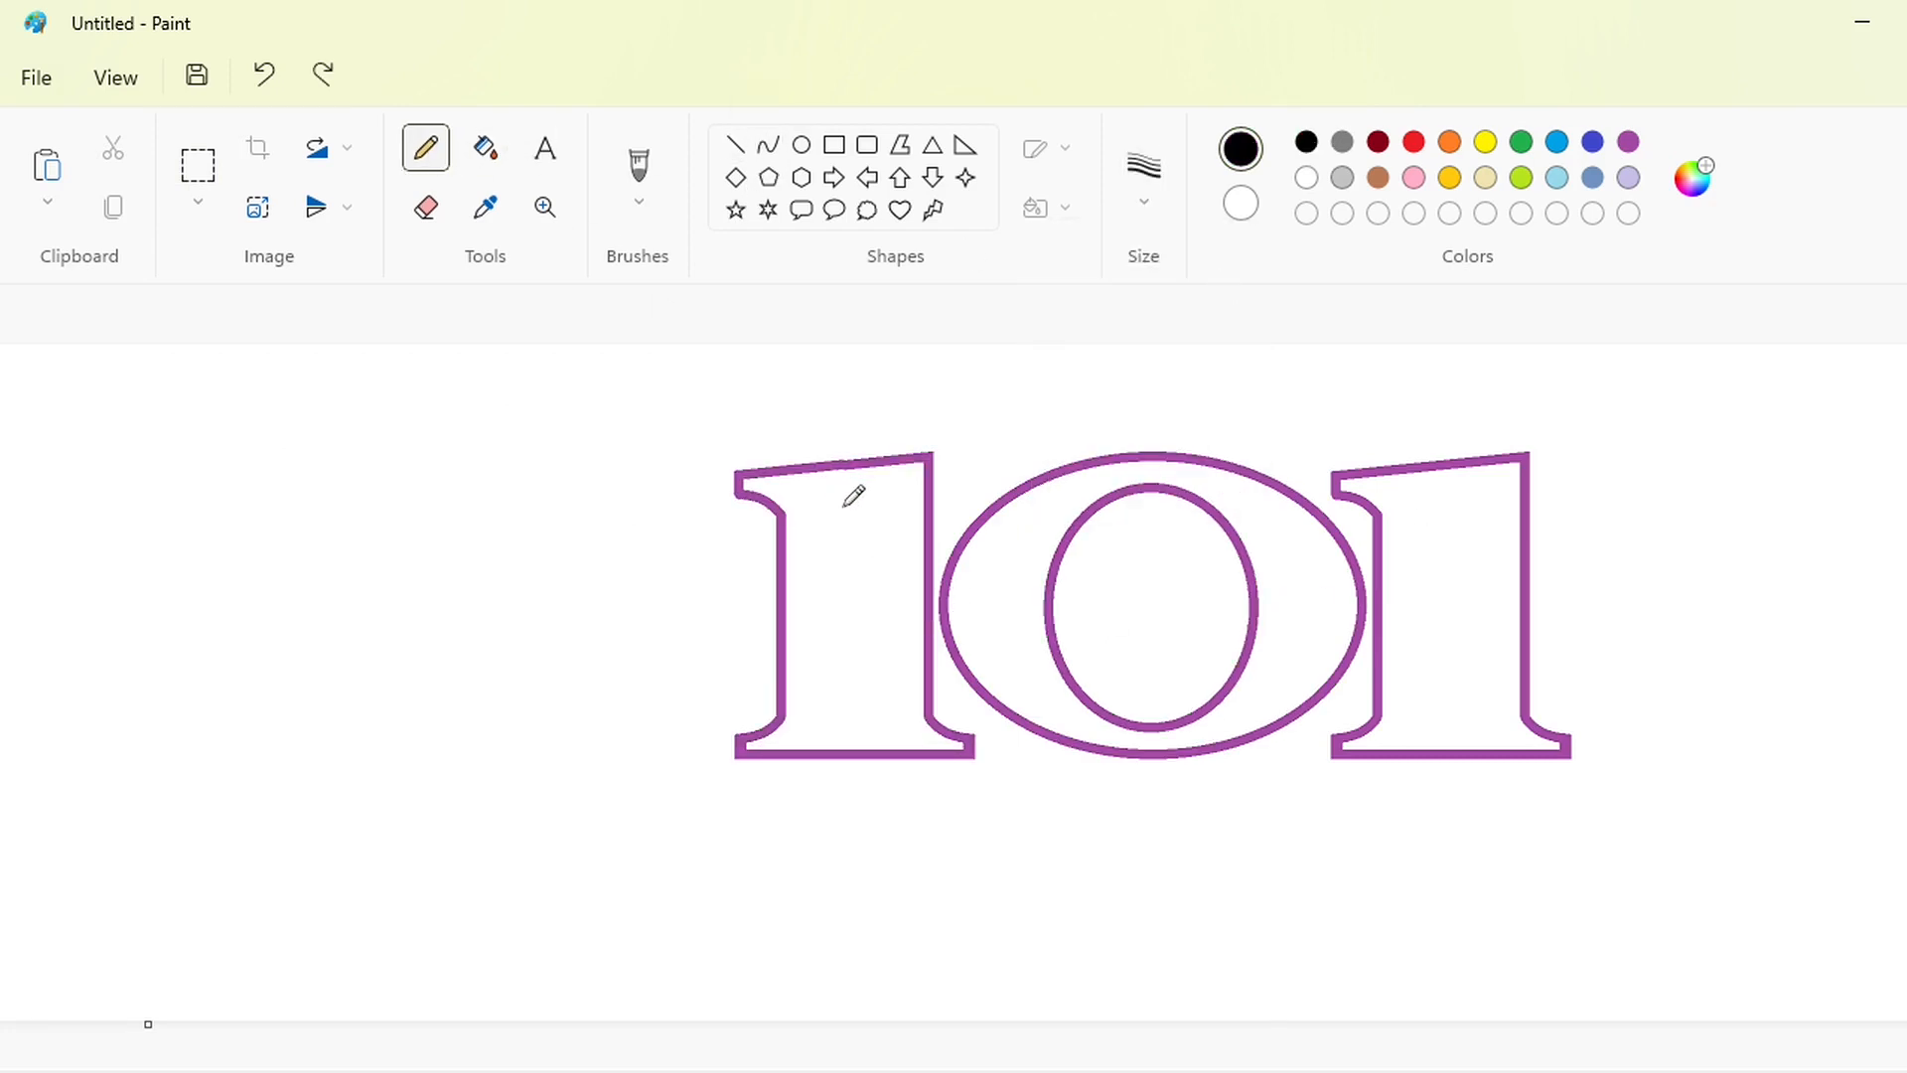
mouse_move(872, 451)
mouse_down()
mouse_move(841, 494)
mouse_move(852, 445)
mouse_up()
mouse_move(933, 497)
mouse_down()
mouse_move(866, 580)
mouse_move(842, 552)
mouse_move(794, 564)
mouse_up()
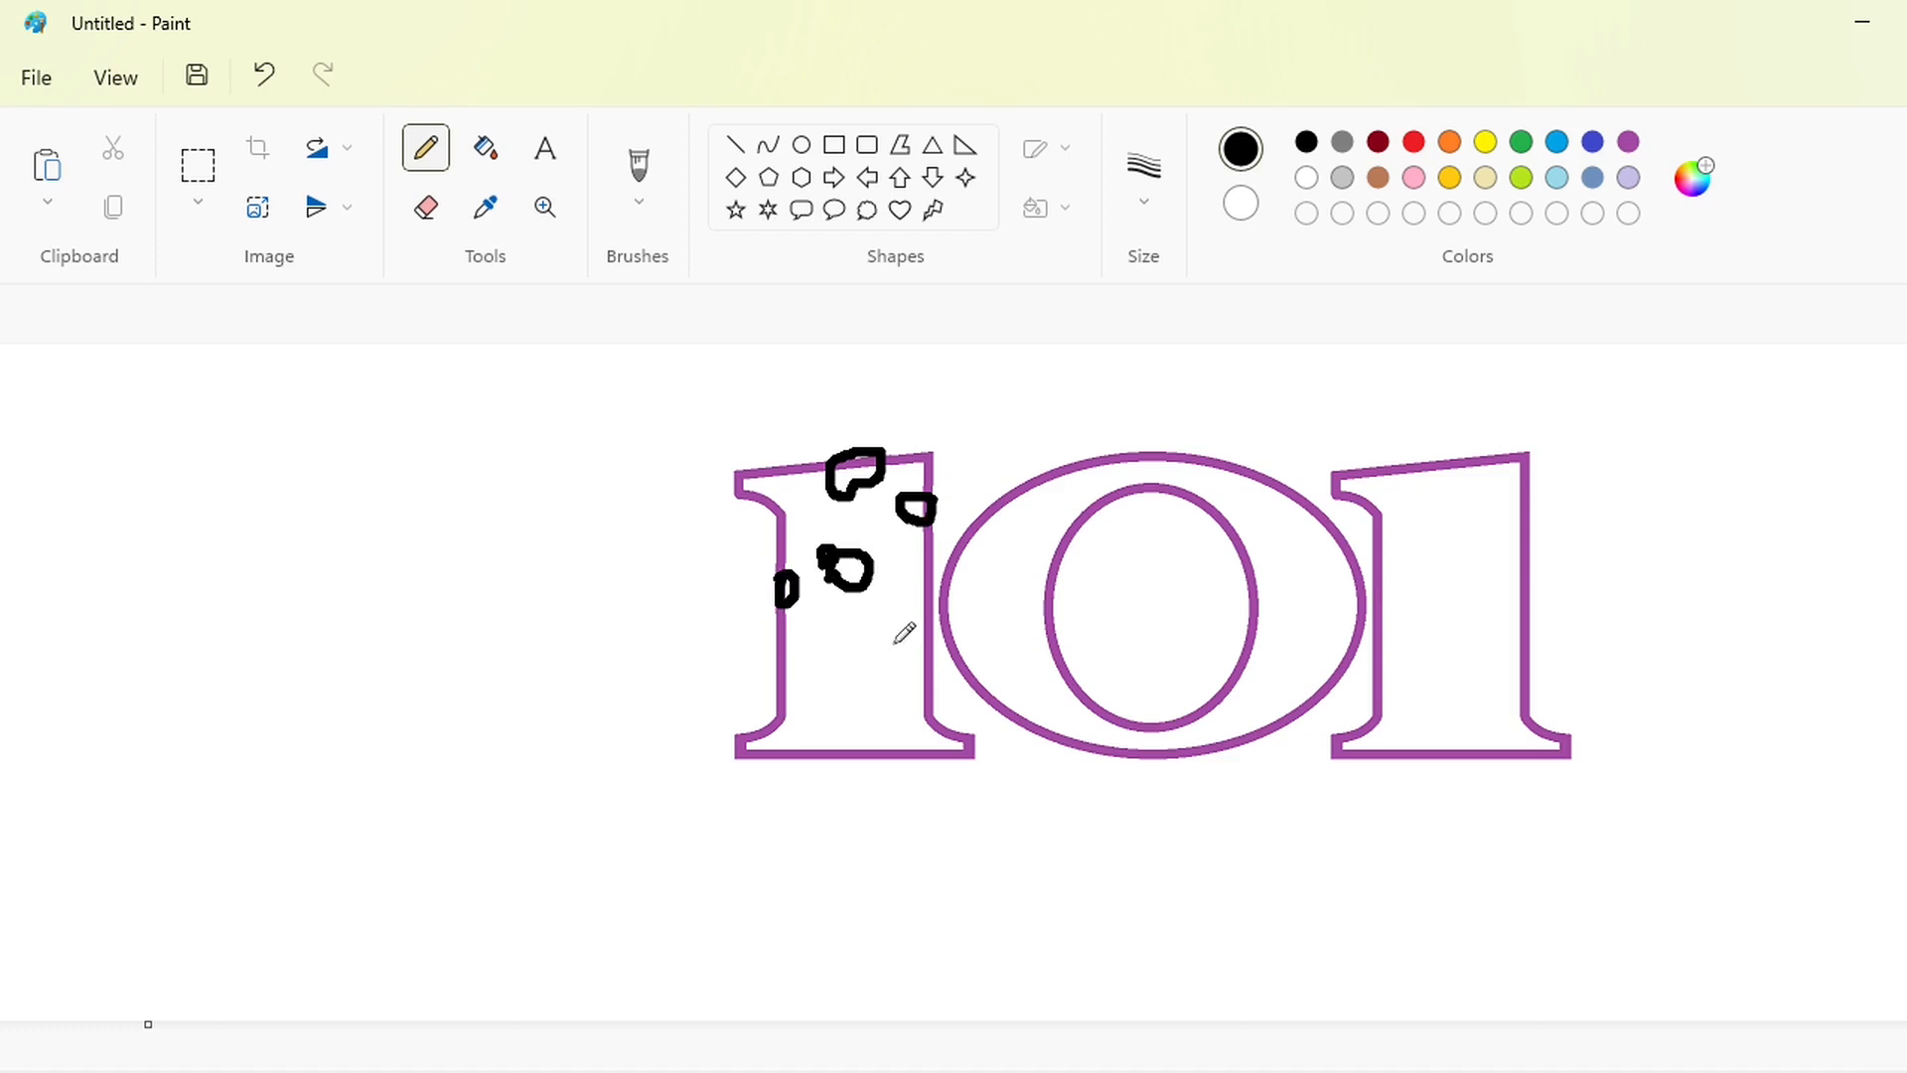
mouse_move(852, 685)
mouse_down()
mouse_move(794, 697)
mouse_move(874, 753)
mouse_move(844, 737)
mouse_up()
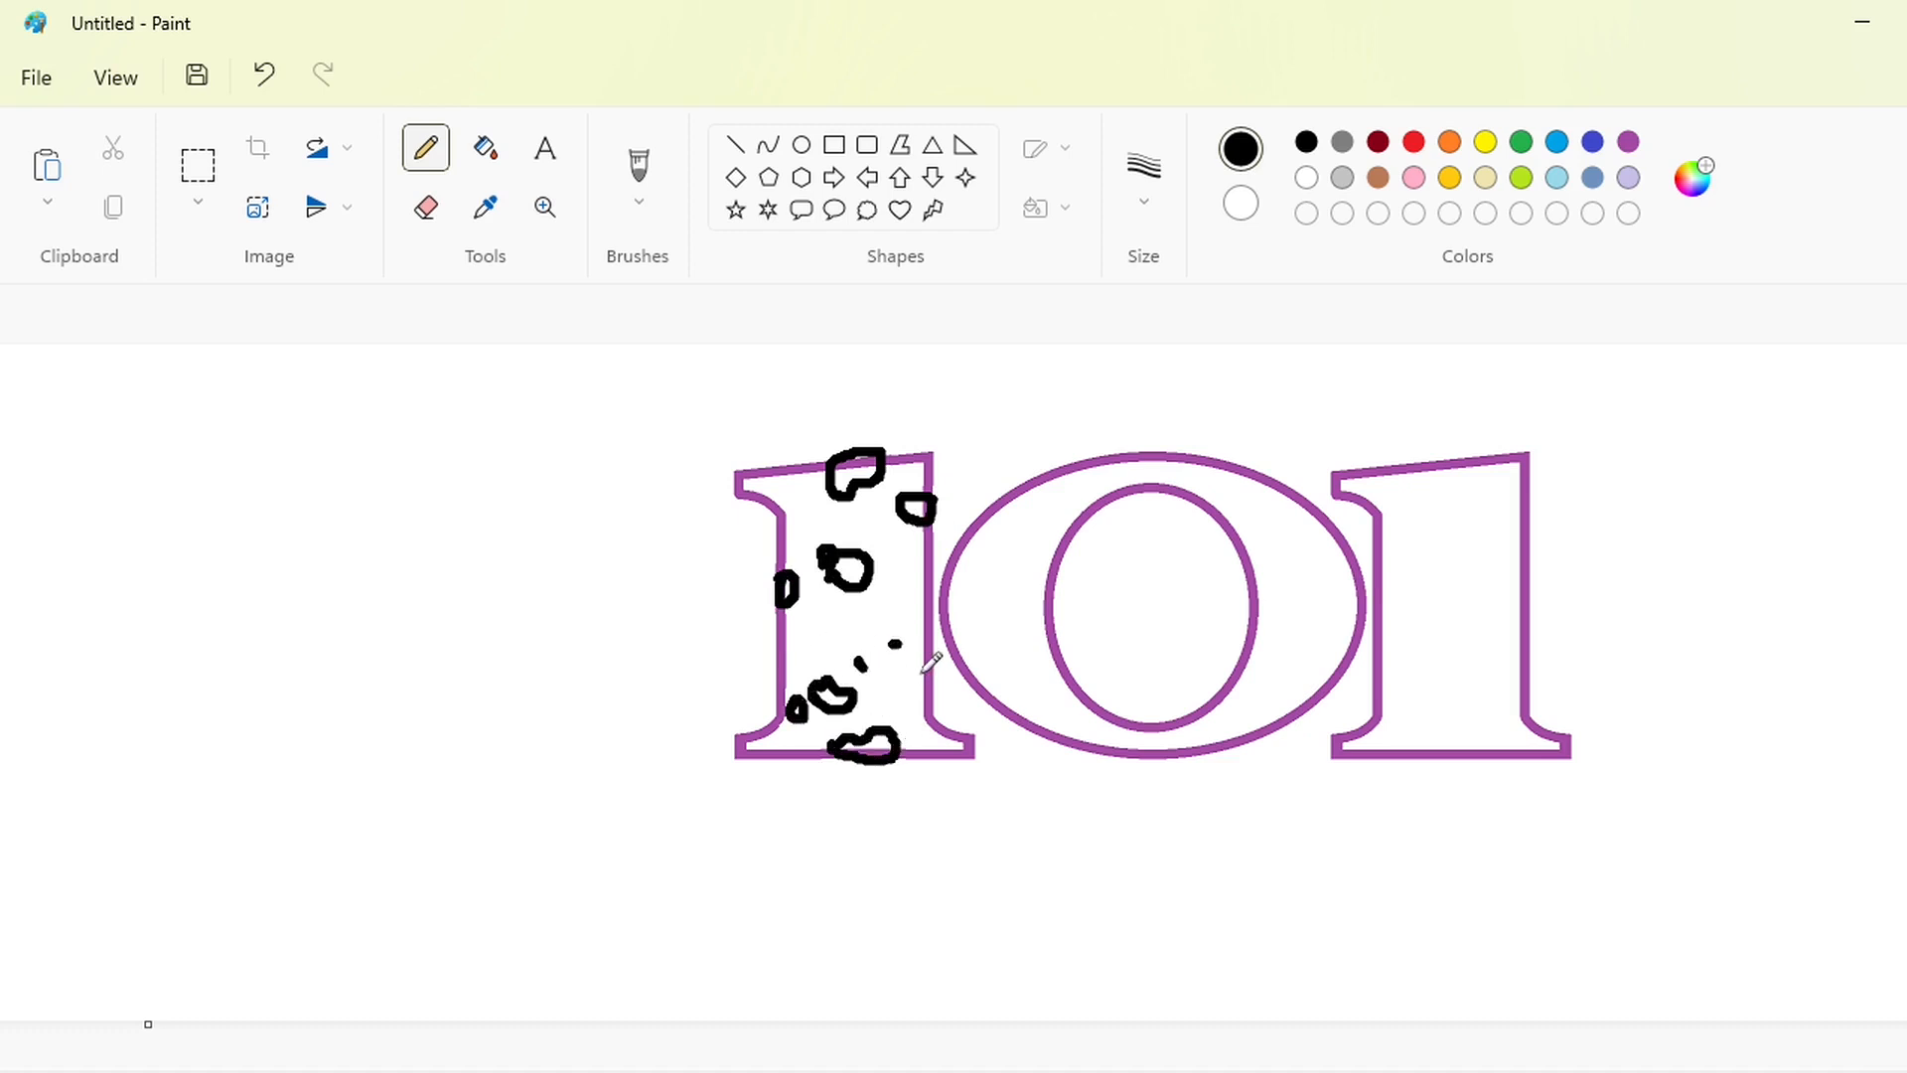
- Draw irregular black spot outlines and small dots all around the zero's ring
drag(1120, 446, 1197, 446)
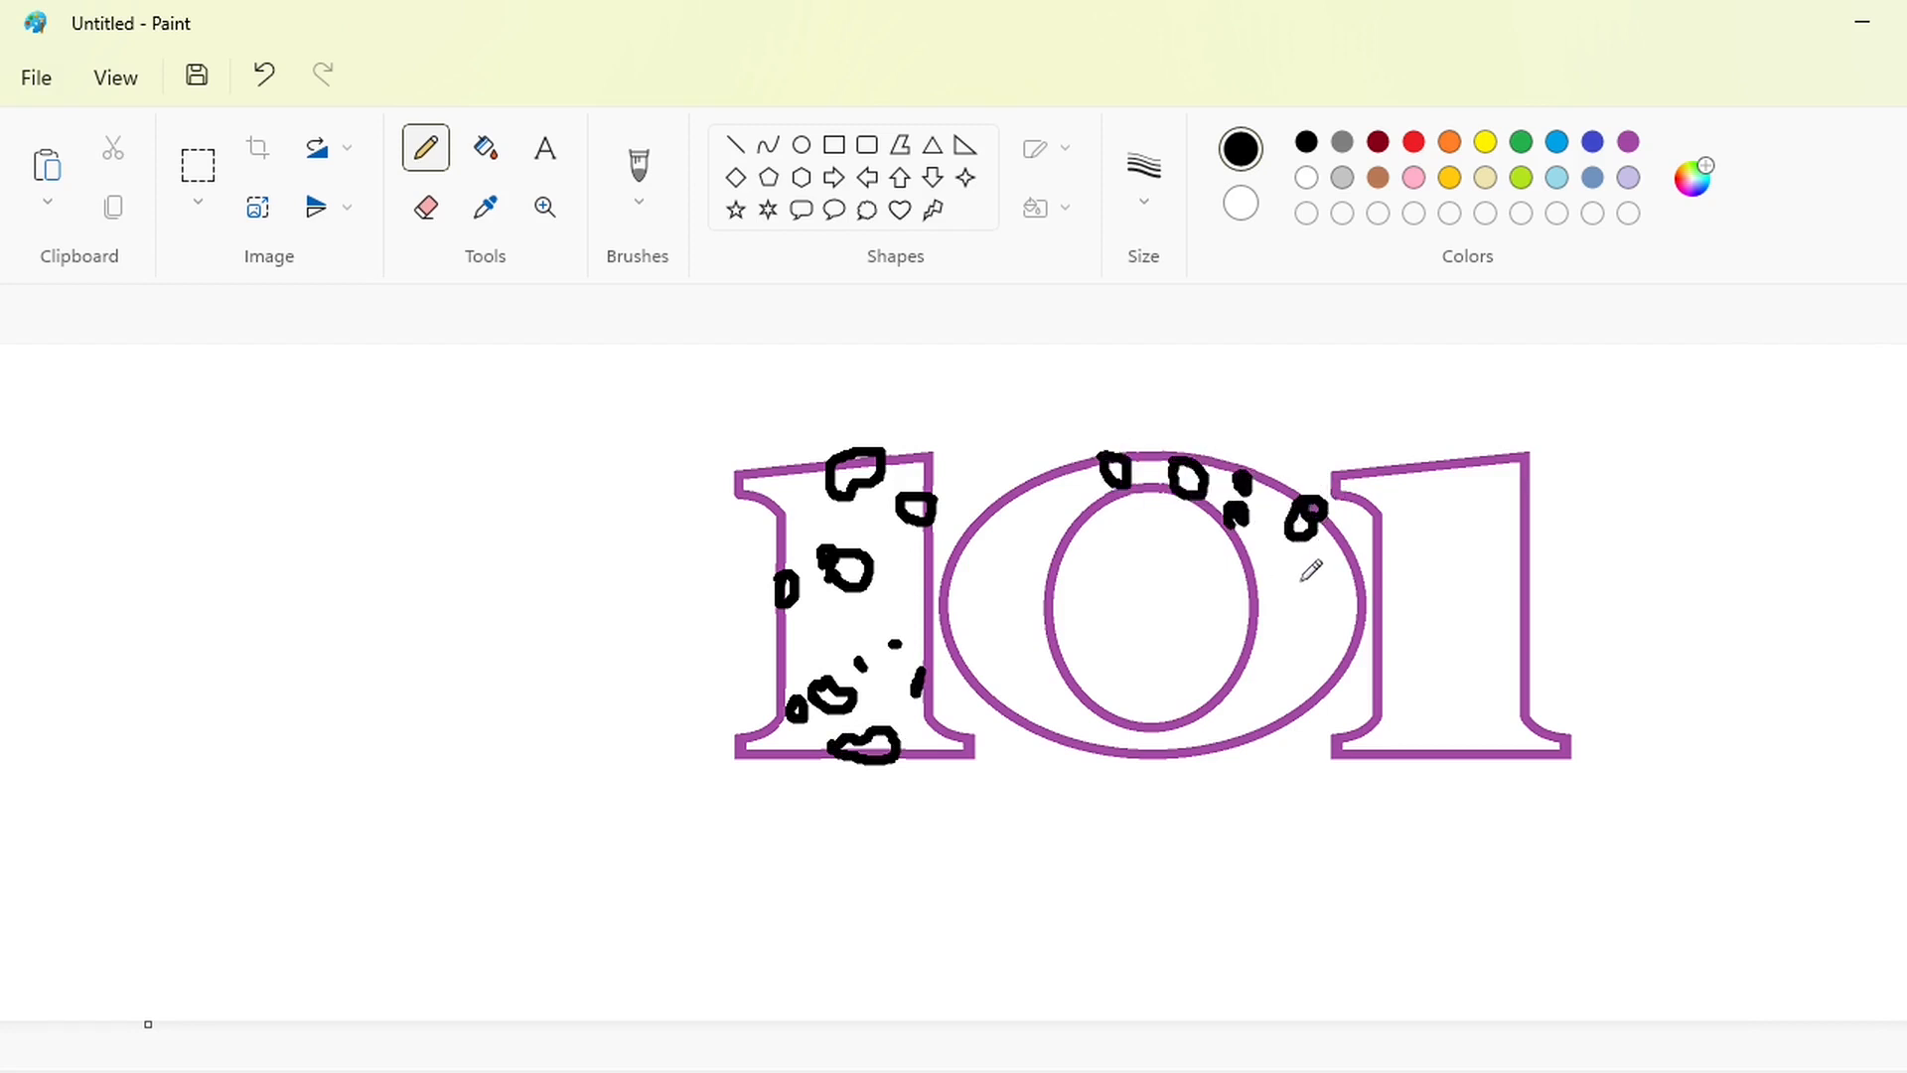
mouse_move(1302, 579)
mouse_down()
mouse_move(1275, 615)
mouse_move(1325, 689)
mouse_move(1297, 713)
mouse_move(1307, 701)
mouse_move(1217, 699)
mouse_up()
mouse_move(1105, 723)
mouse_down()
mouse_move(1085, 732)
mouse_move(1043, 684)
mouse_up()
mouse_move(985, 603)
mouse_down()
mouse_move(1018, 626)
mouse_move(999, 636)
mouse_up()
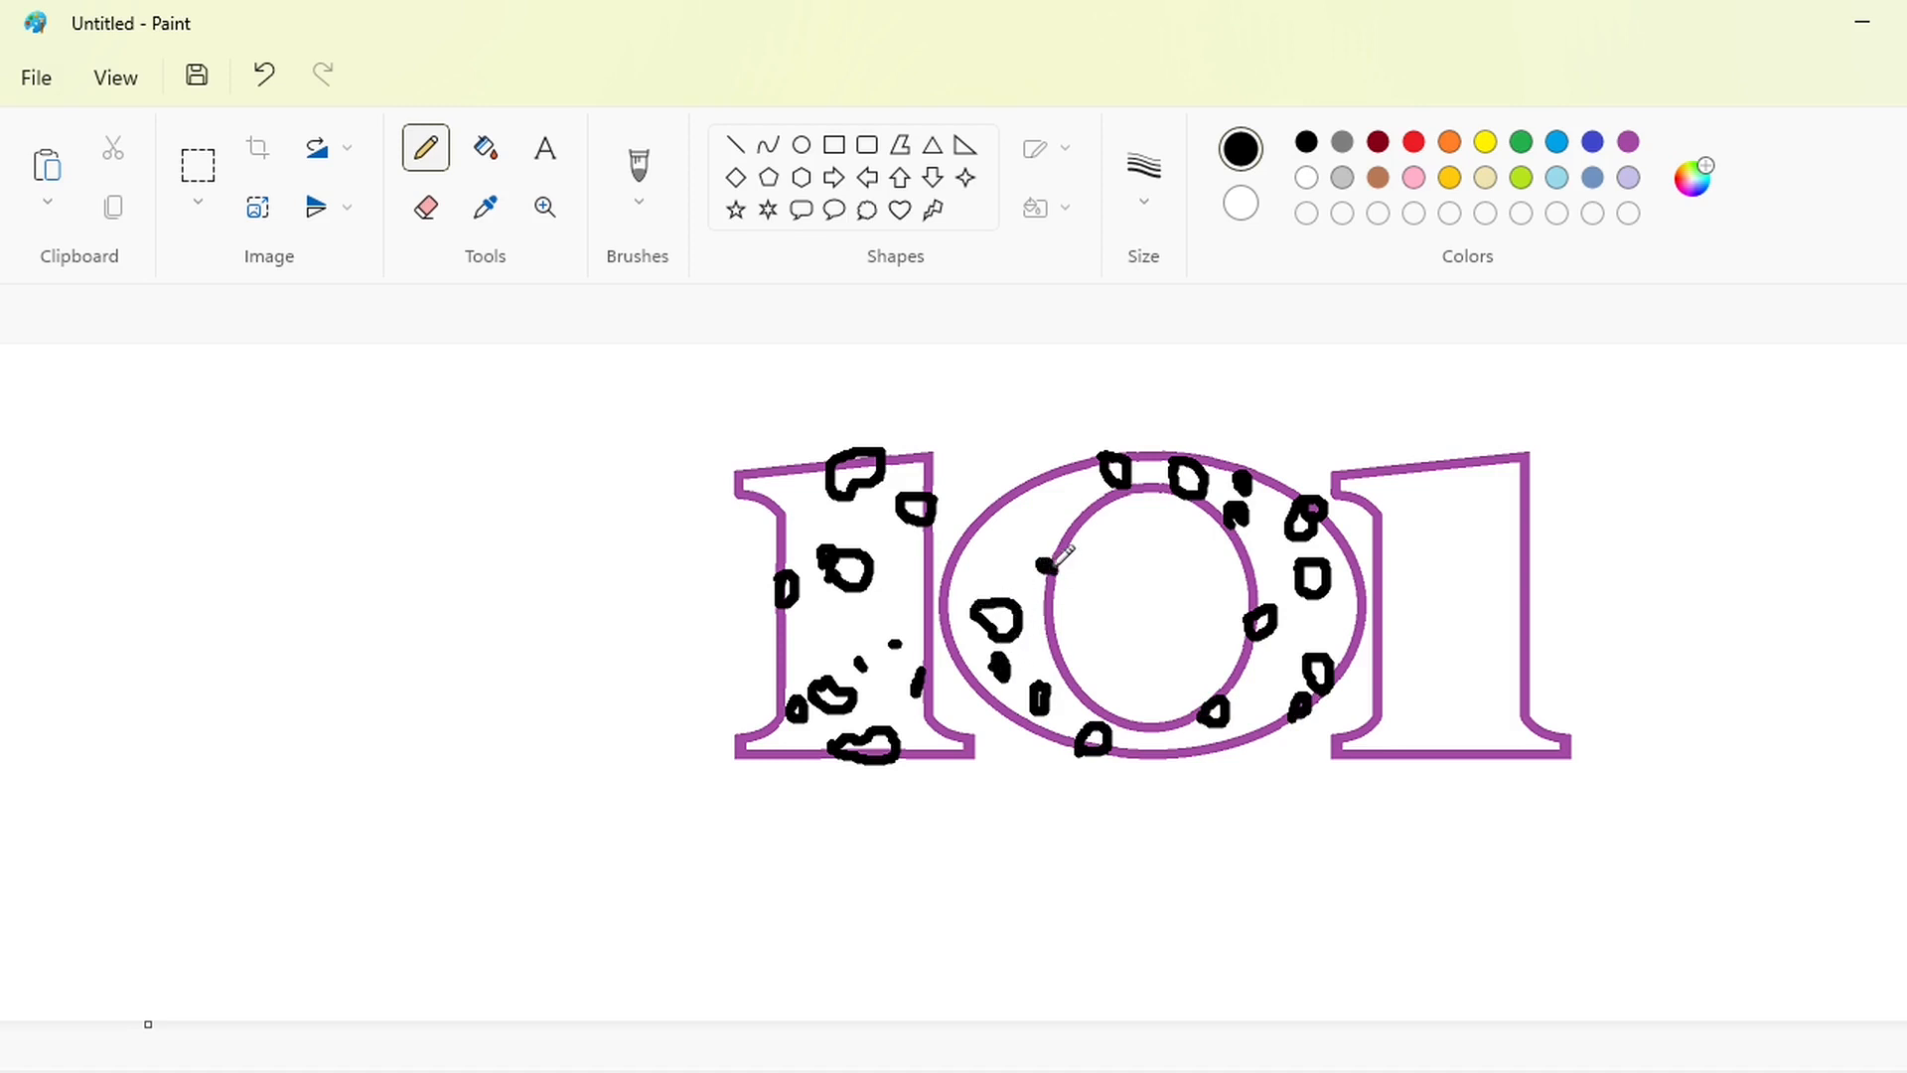
mouse_move(979, 520)
mouse_down()
mouse_move(999, 499)
mouse_move(962, 541)
mouse_up()
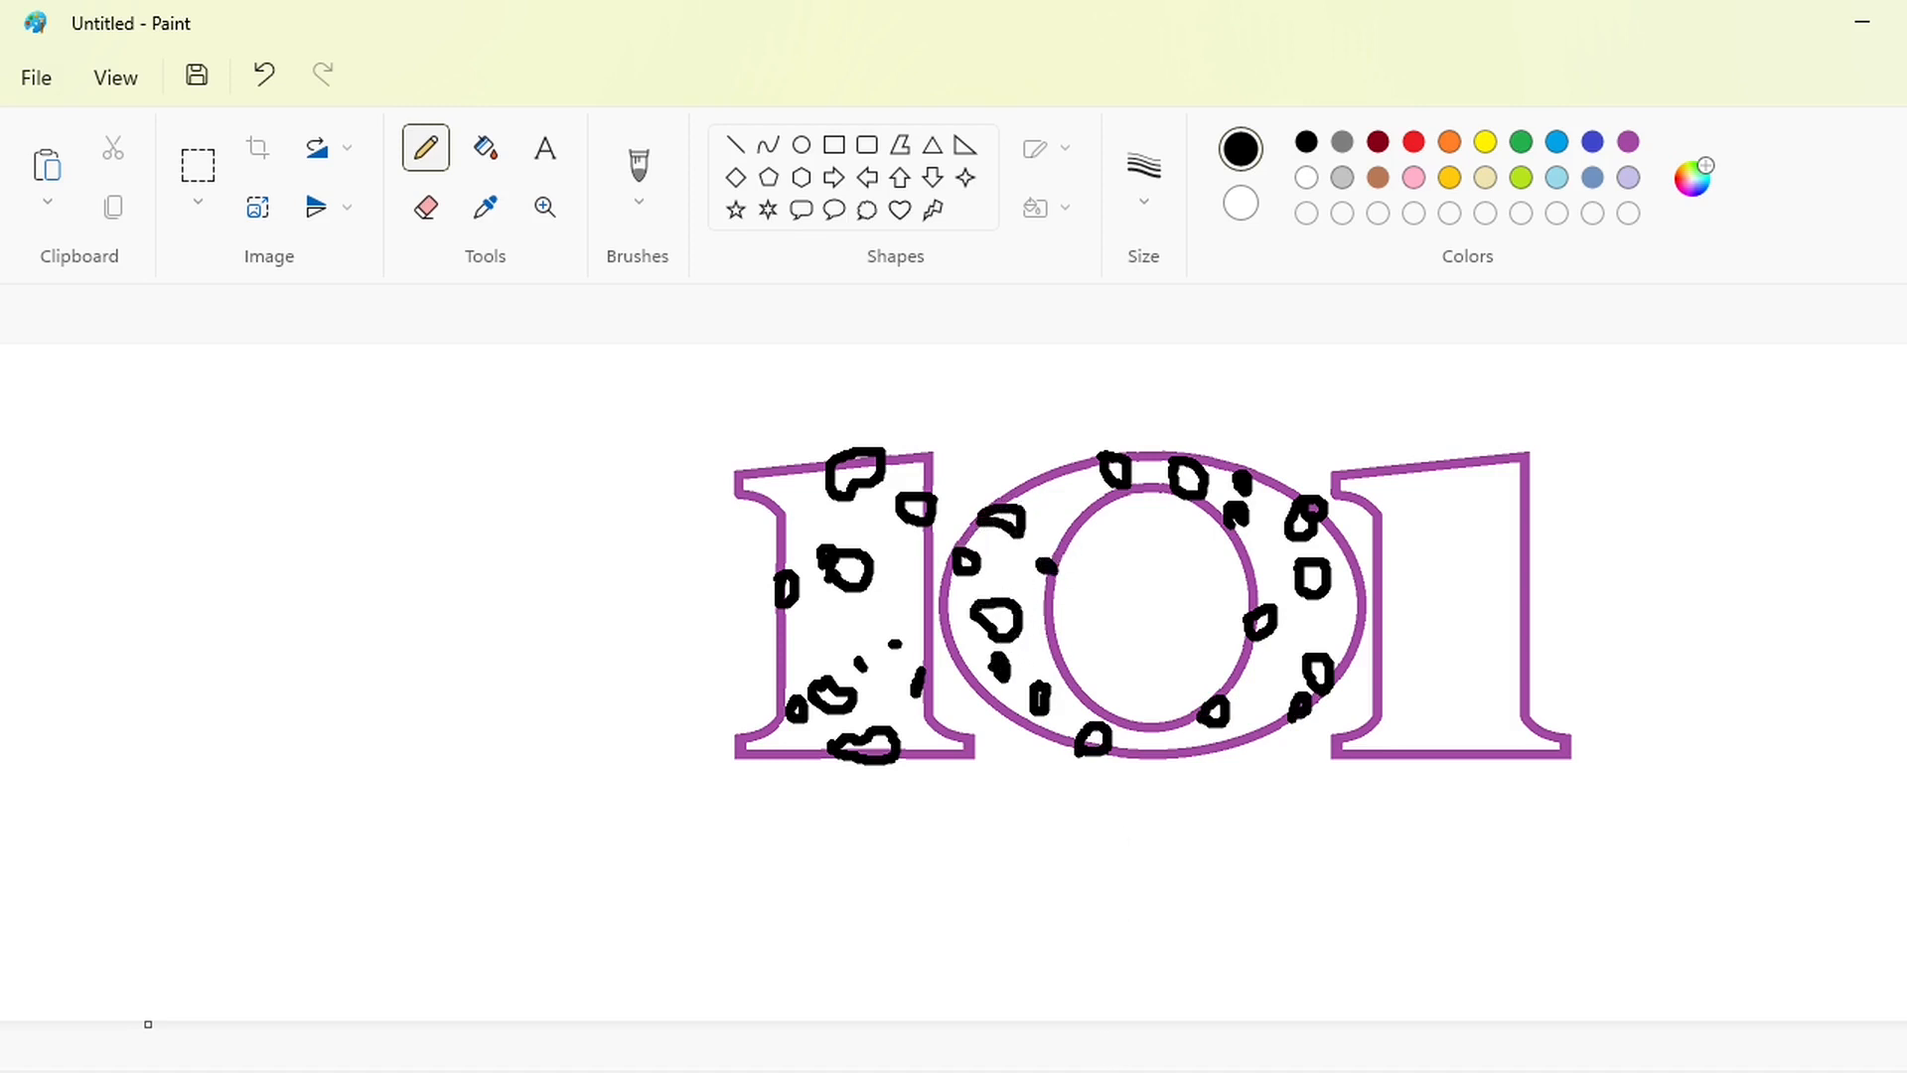
- Draw irregular black spot outlines and small dots from top to base on the last 1
drag(1414, 468, 1499, 461)
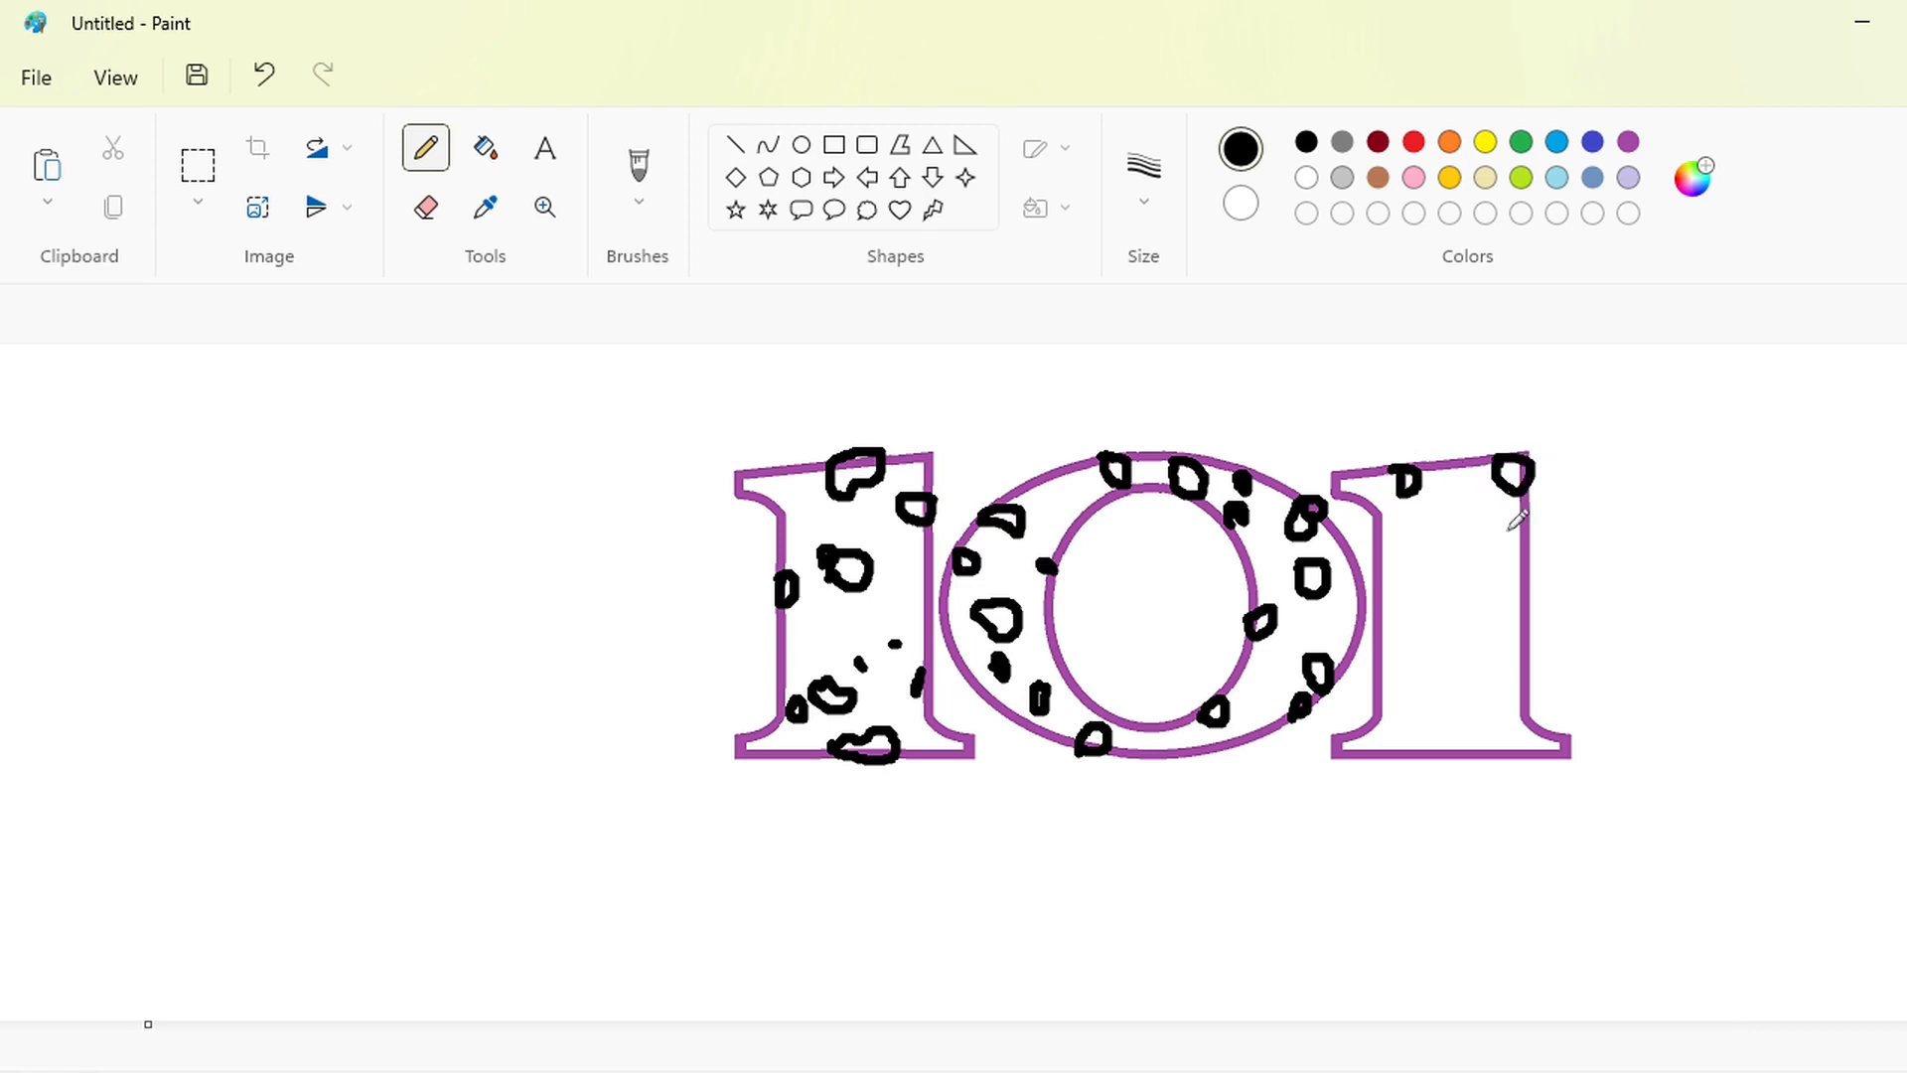
drag(1474, 524, 1513, 537)
drag(1490, 584, 1482, 571)
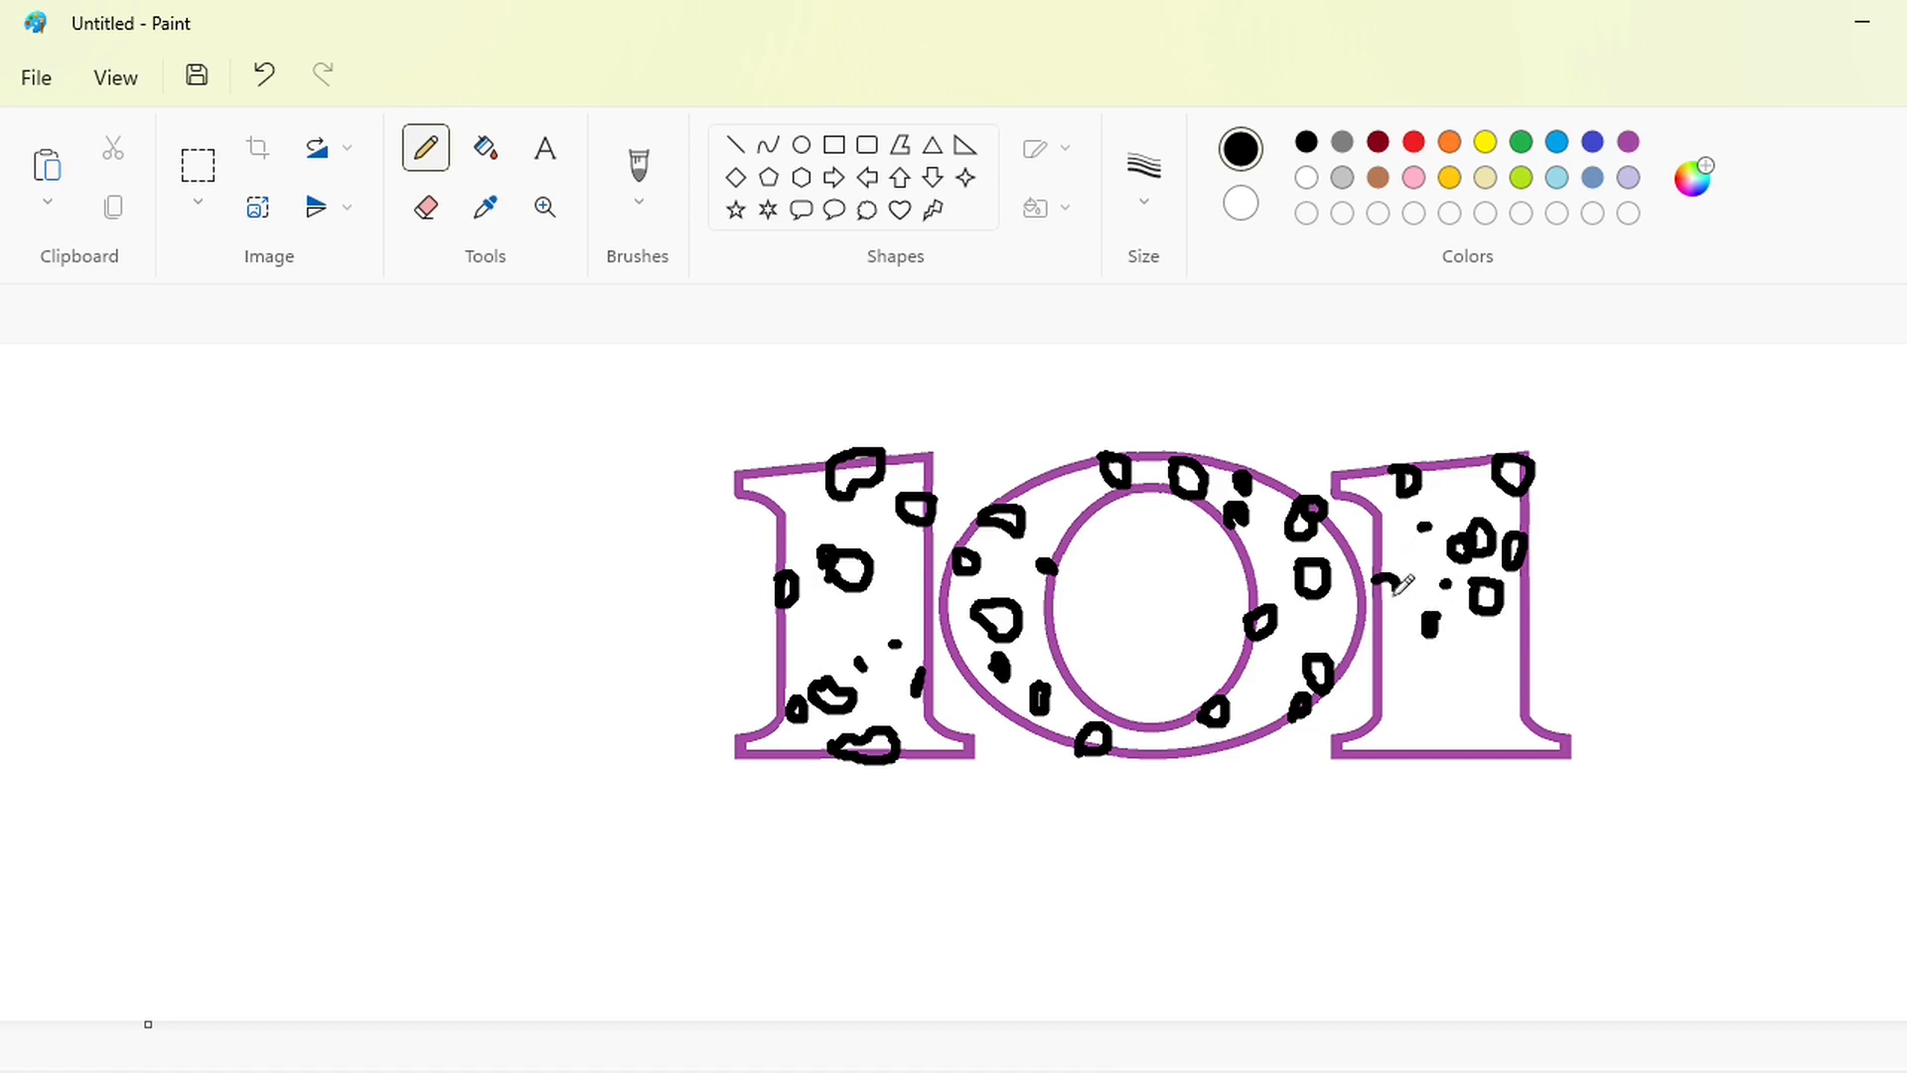
drag(1395, 590, 1389, 596)
mouse_move(1514, 675)
mouse_down()
mouse_move(1429, 692)
mouse_move(1363, 749)
mouse_up()
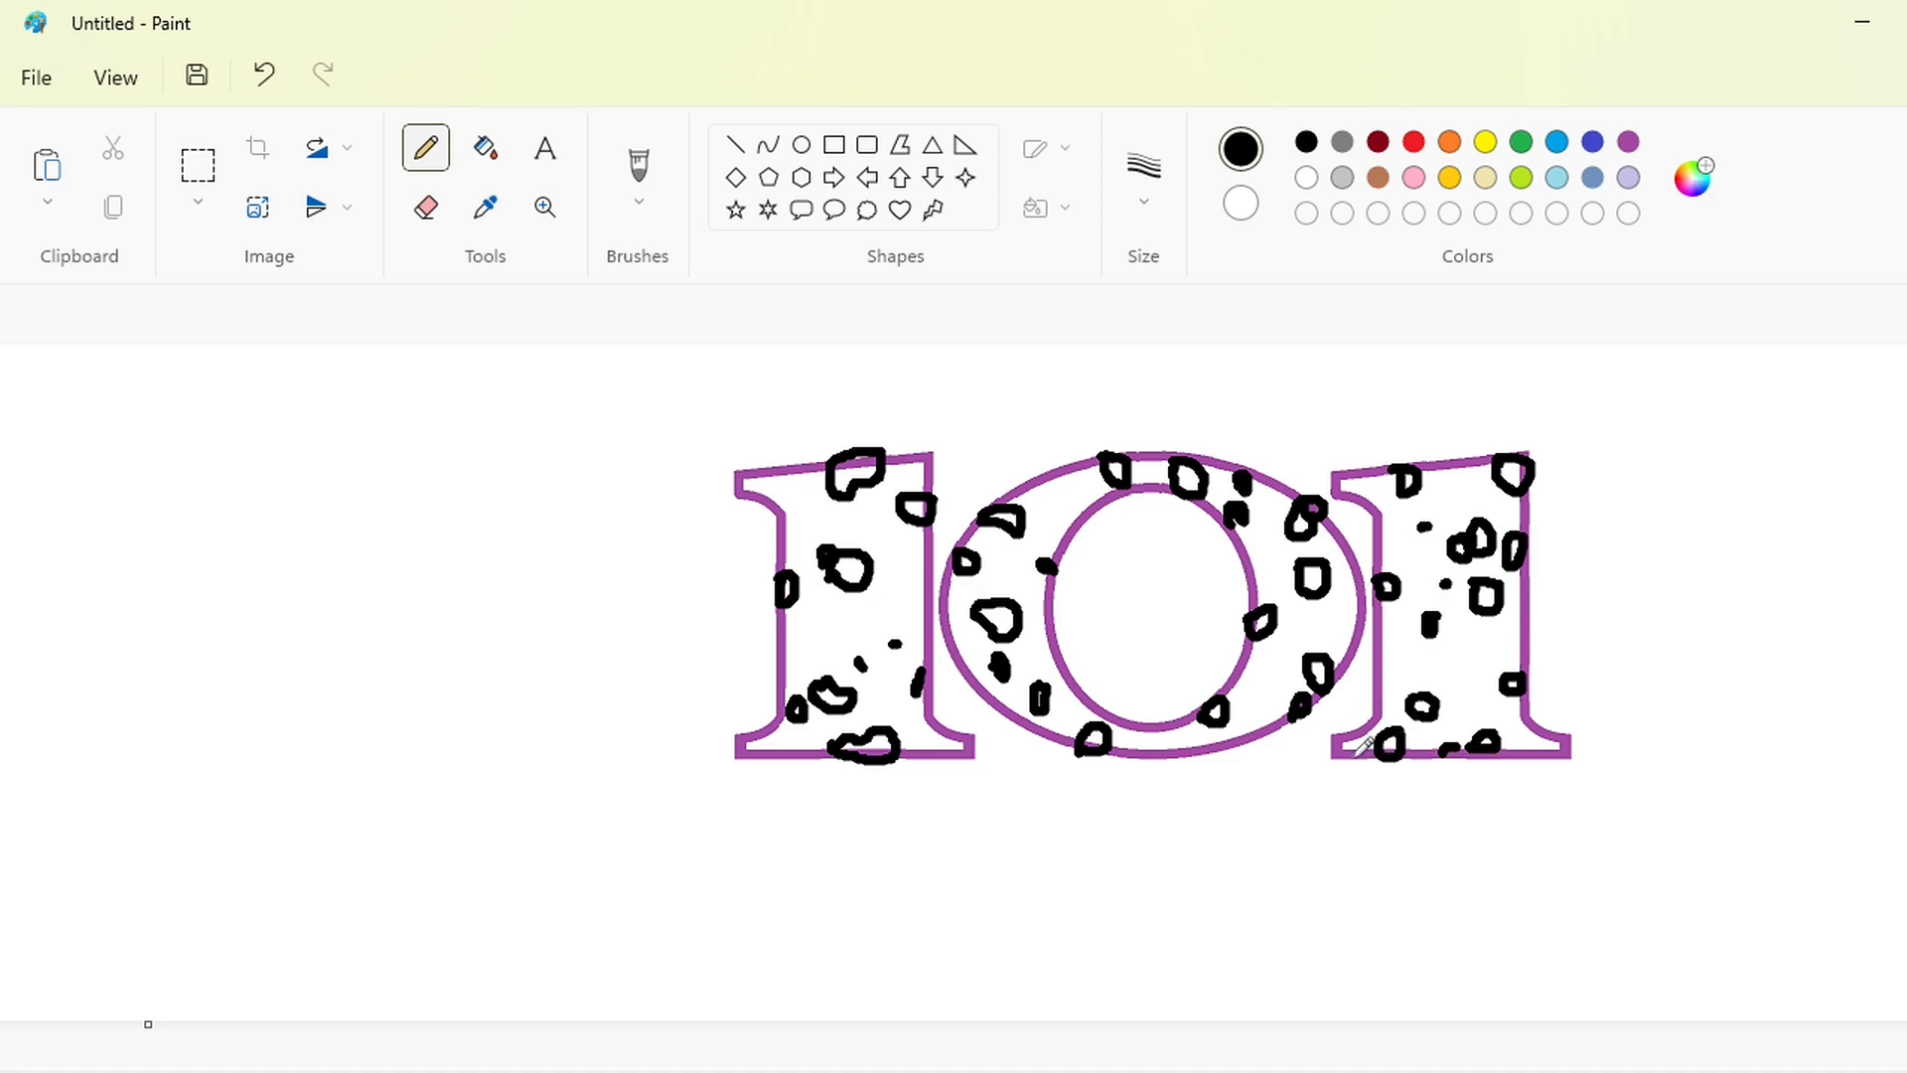
- Fill the outlined spots on the first 1 with black and touch up leftover gaps with the pencil
click(485, 148)
scroll(1060, 538, up, 2)
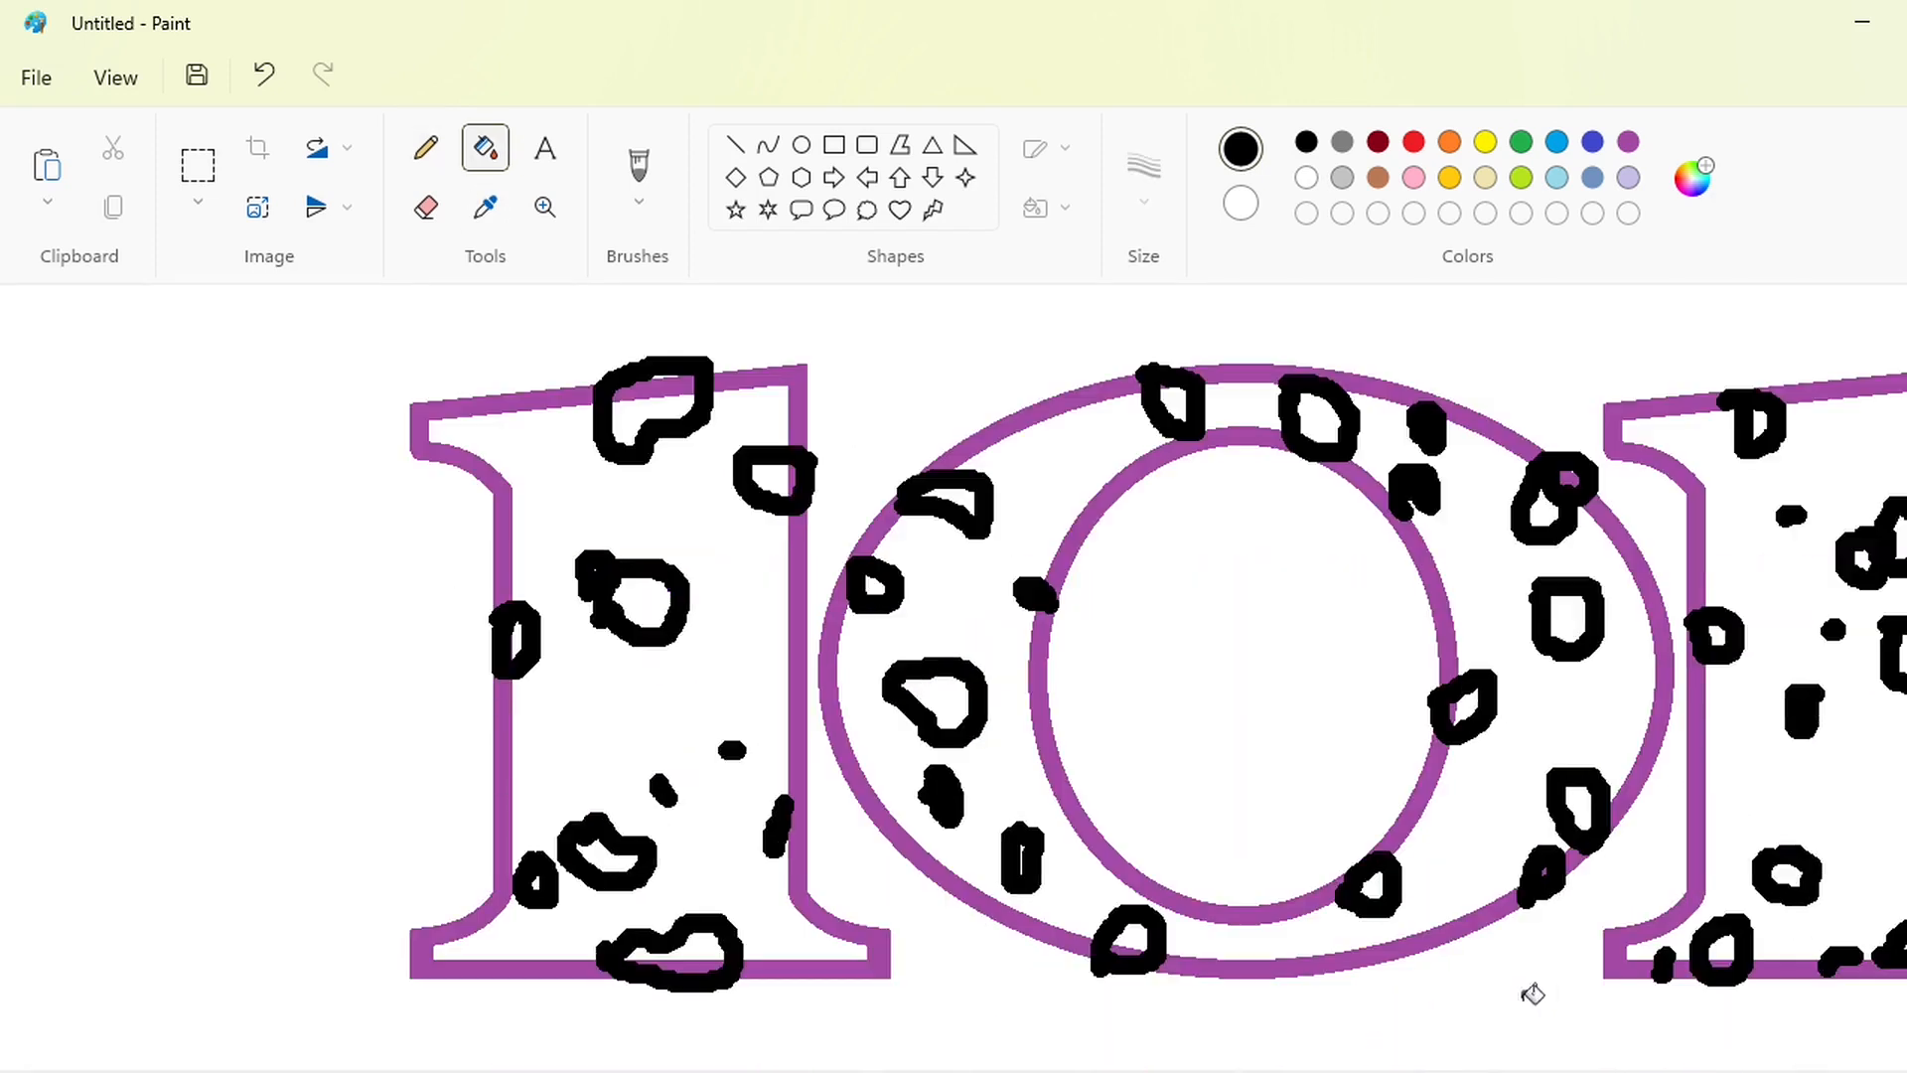
click(665, 385)
click(665, 385)
click(775, 459)
click(636, 601)
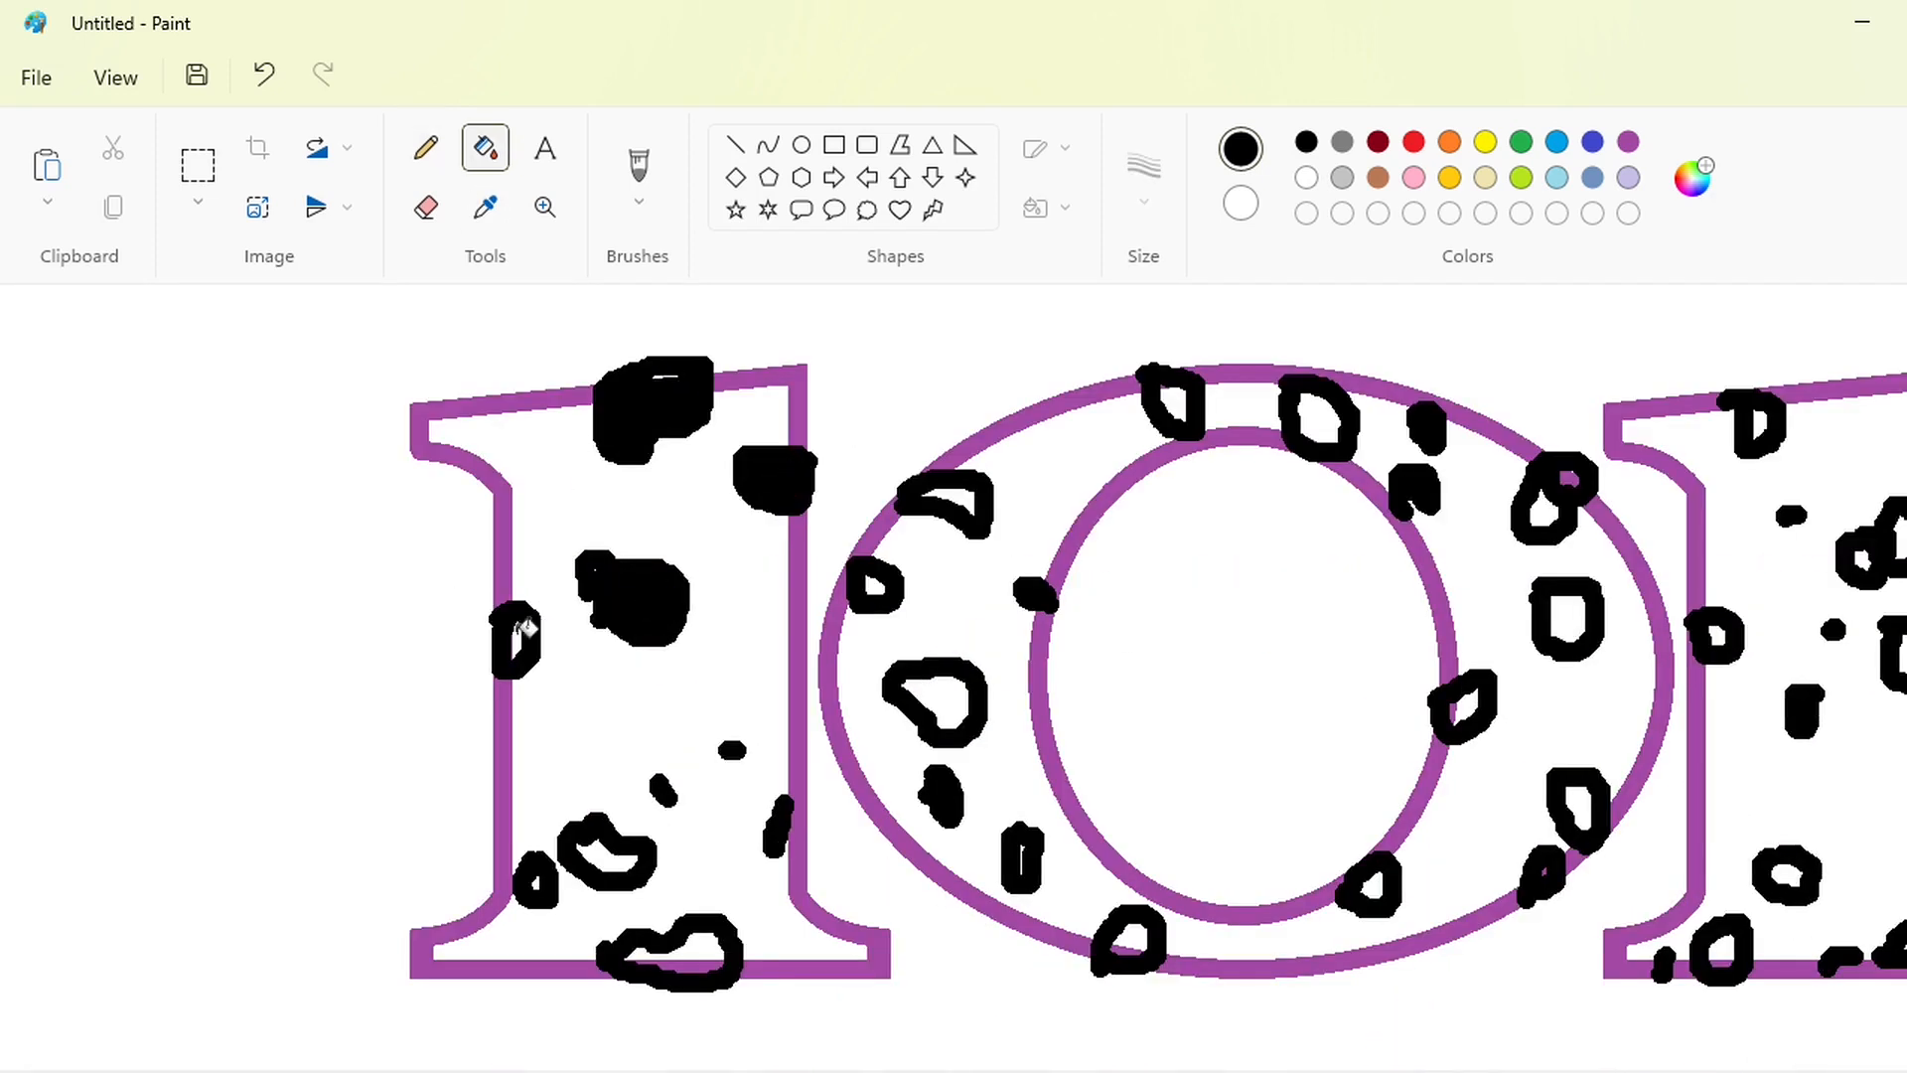
click(515, 641)
click(608, 854)
click(536, 879)
click(702, 958)
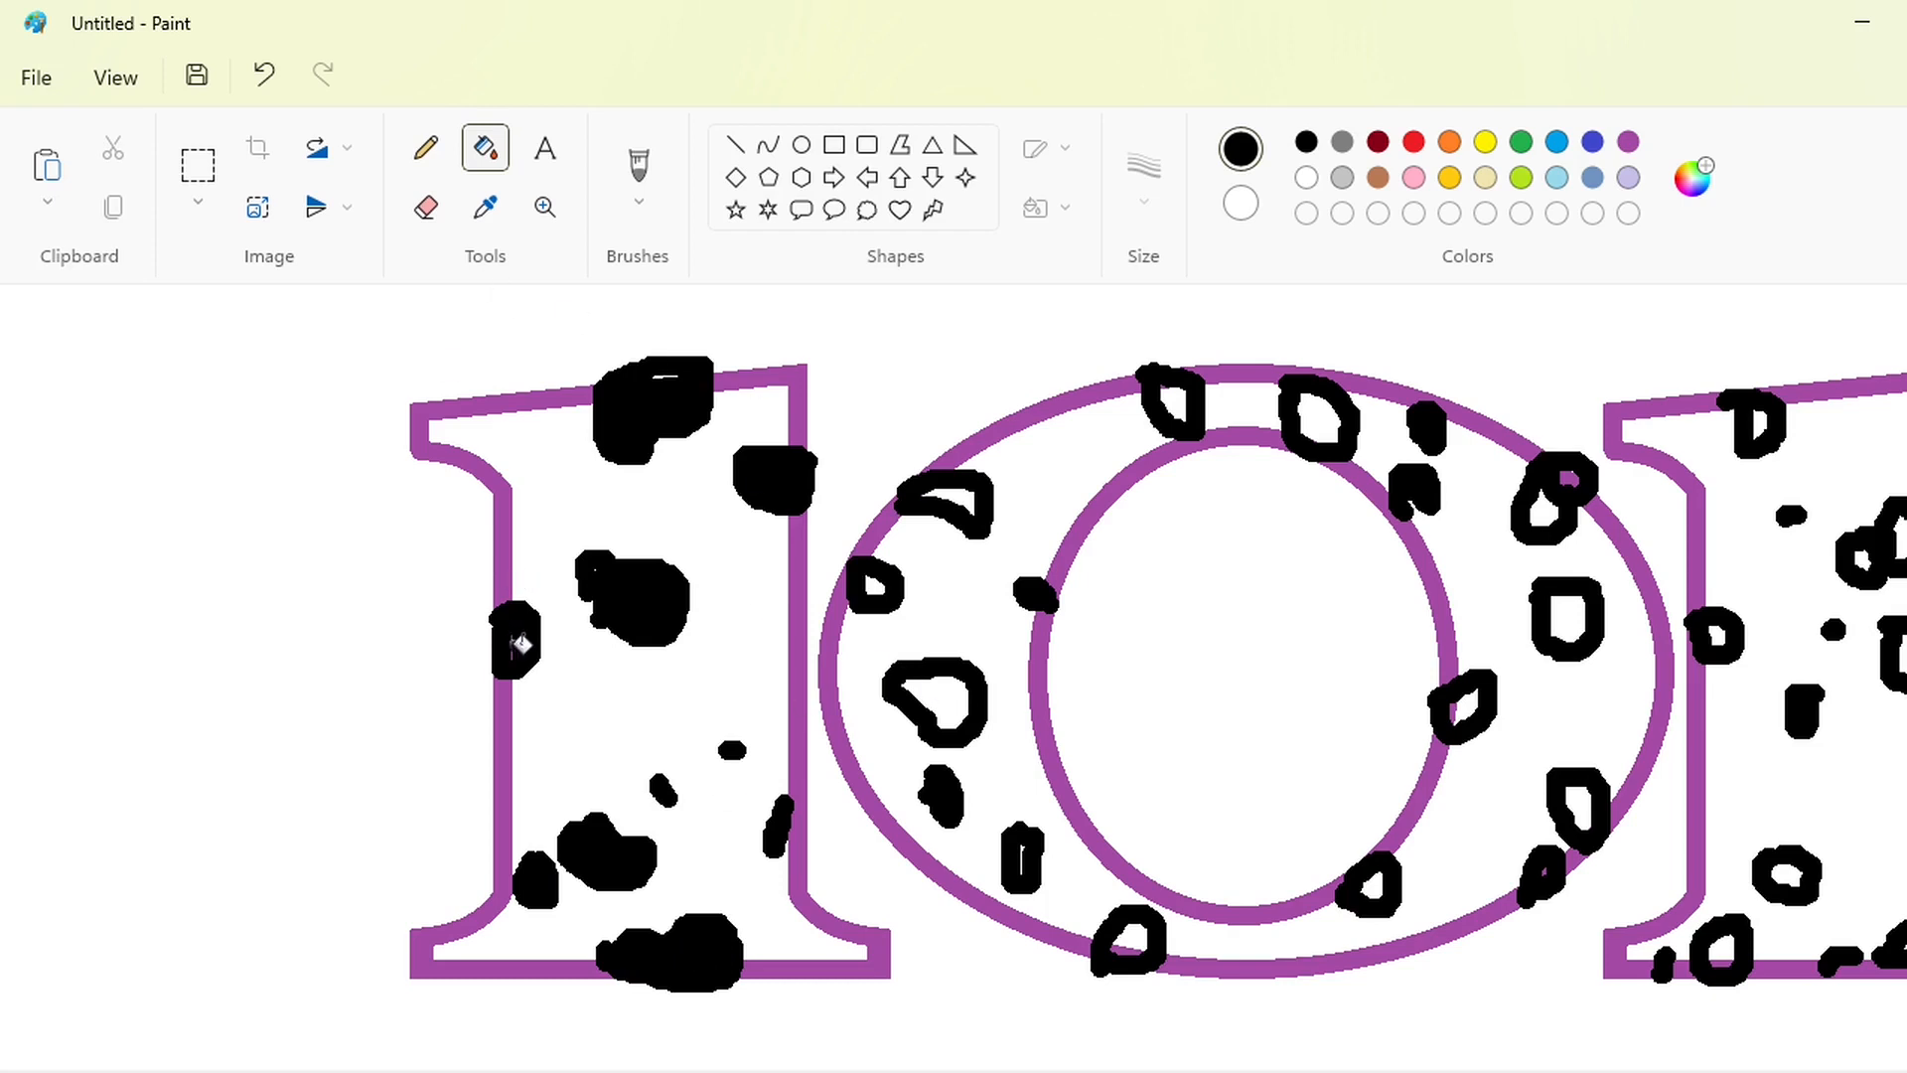
click(426, 148)
- Fill the outlined spots on the zero with black and cover the remaining small gaps with the pencil
click(484, 148)
click(1174, 402)
click(1316, 417)
click(1542, 511)
click(1569, 480)
click(1568, 616)
click(1576, 806)
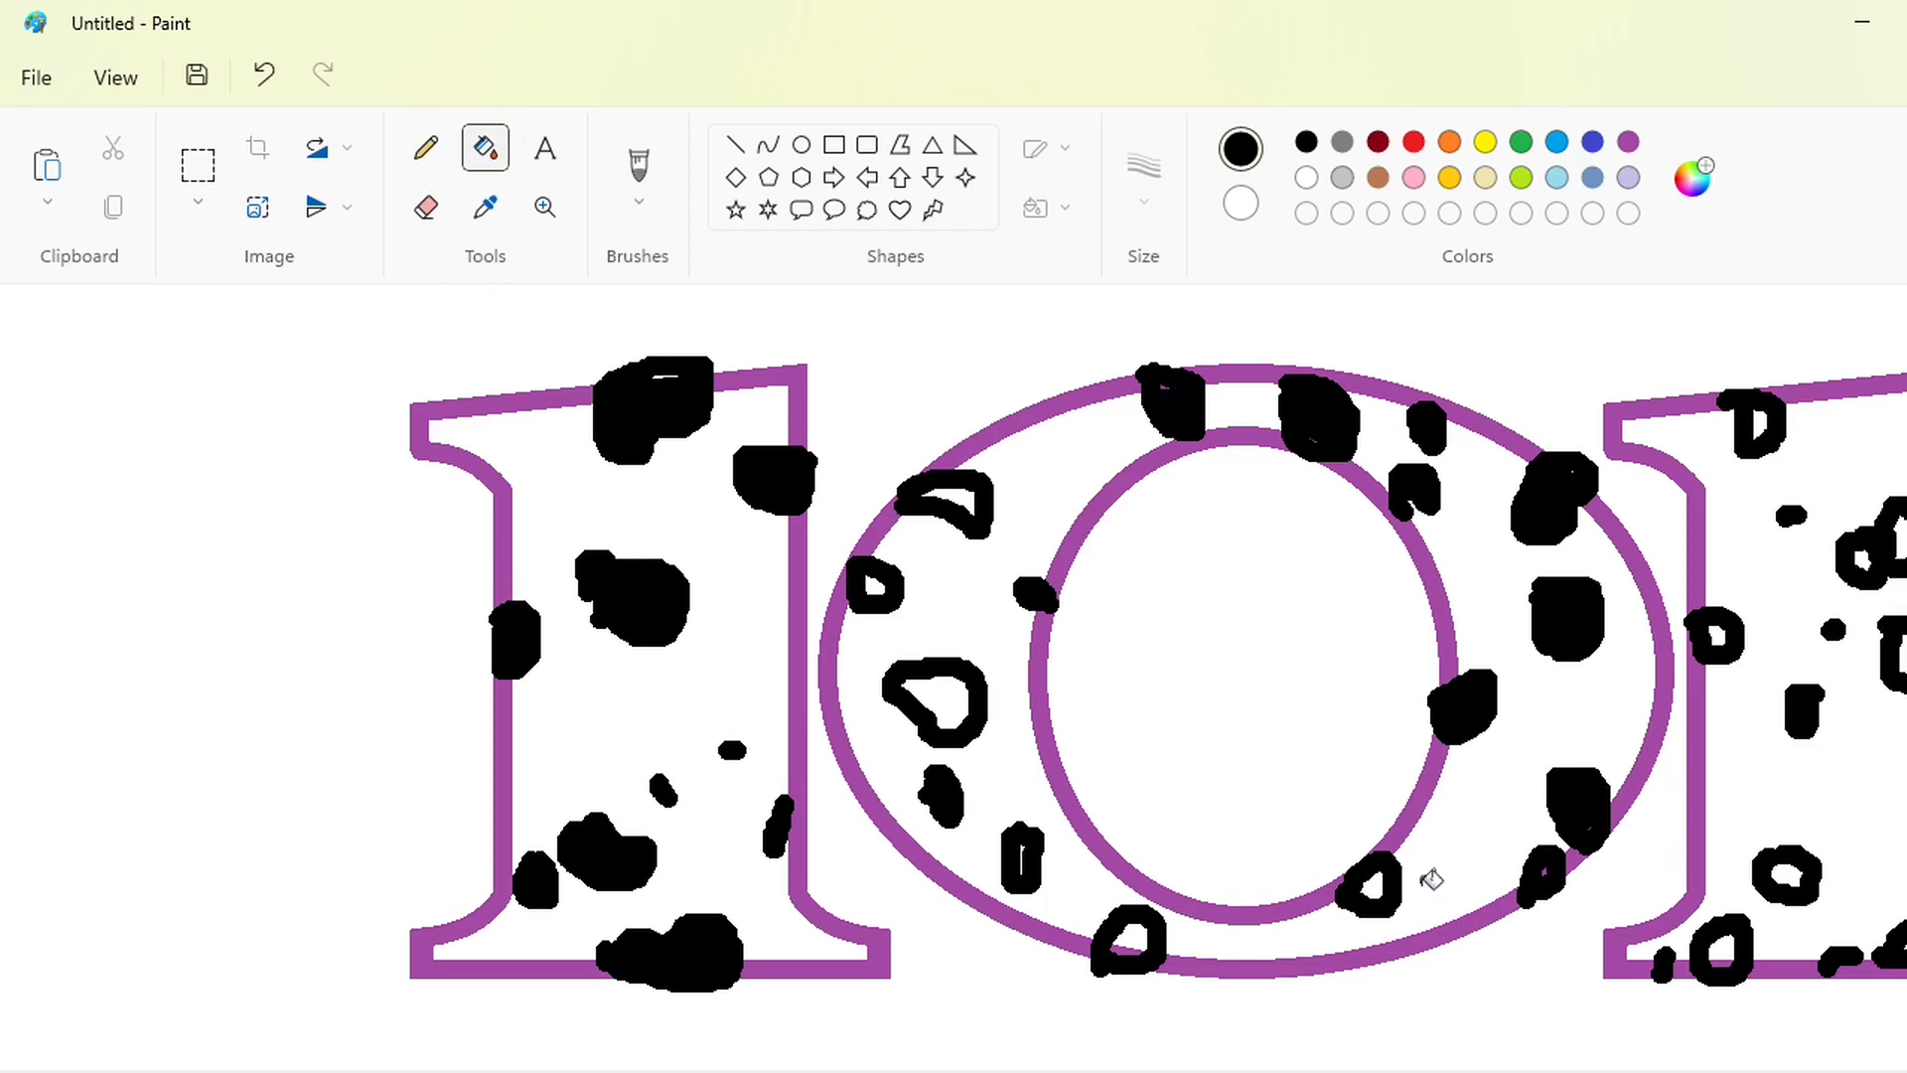
click(1370, 883)
click(1142, 929)
click(936, 697)
click(874, 585)
click(951, 499)
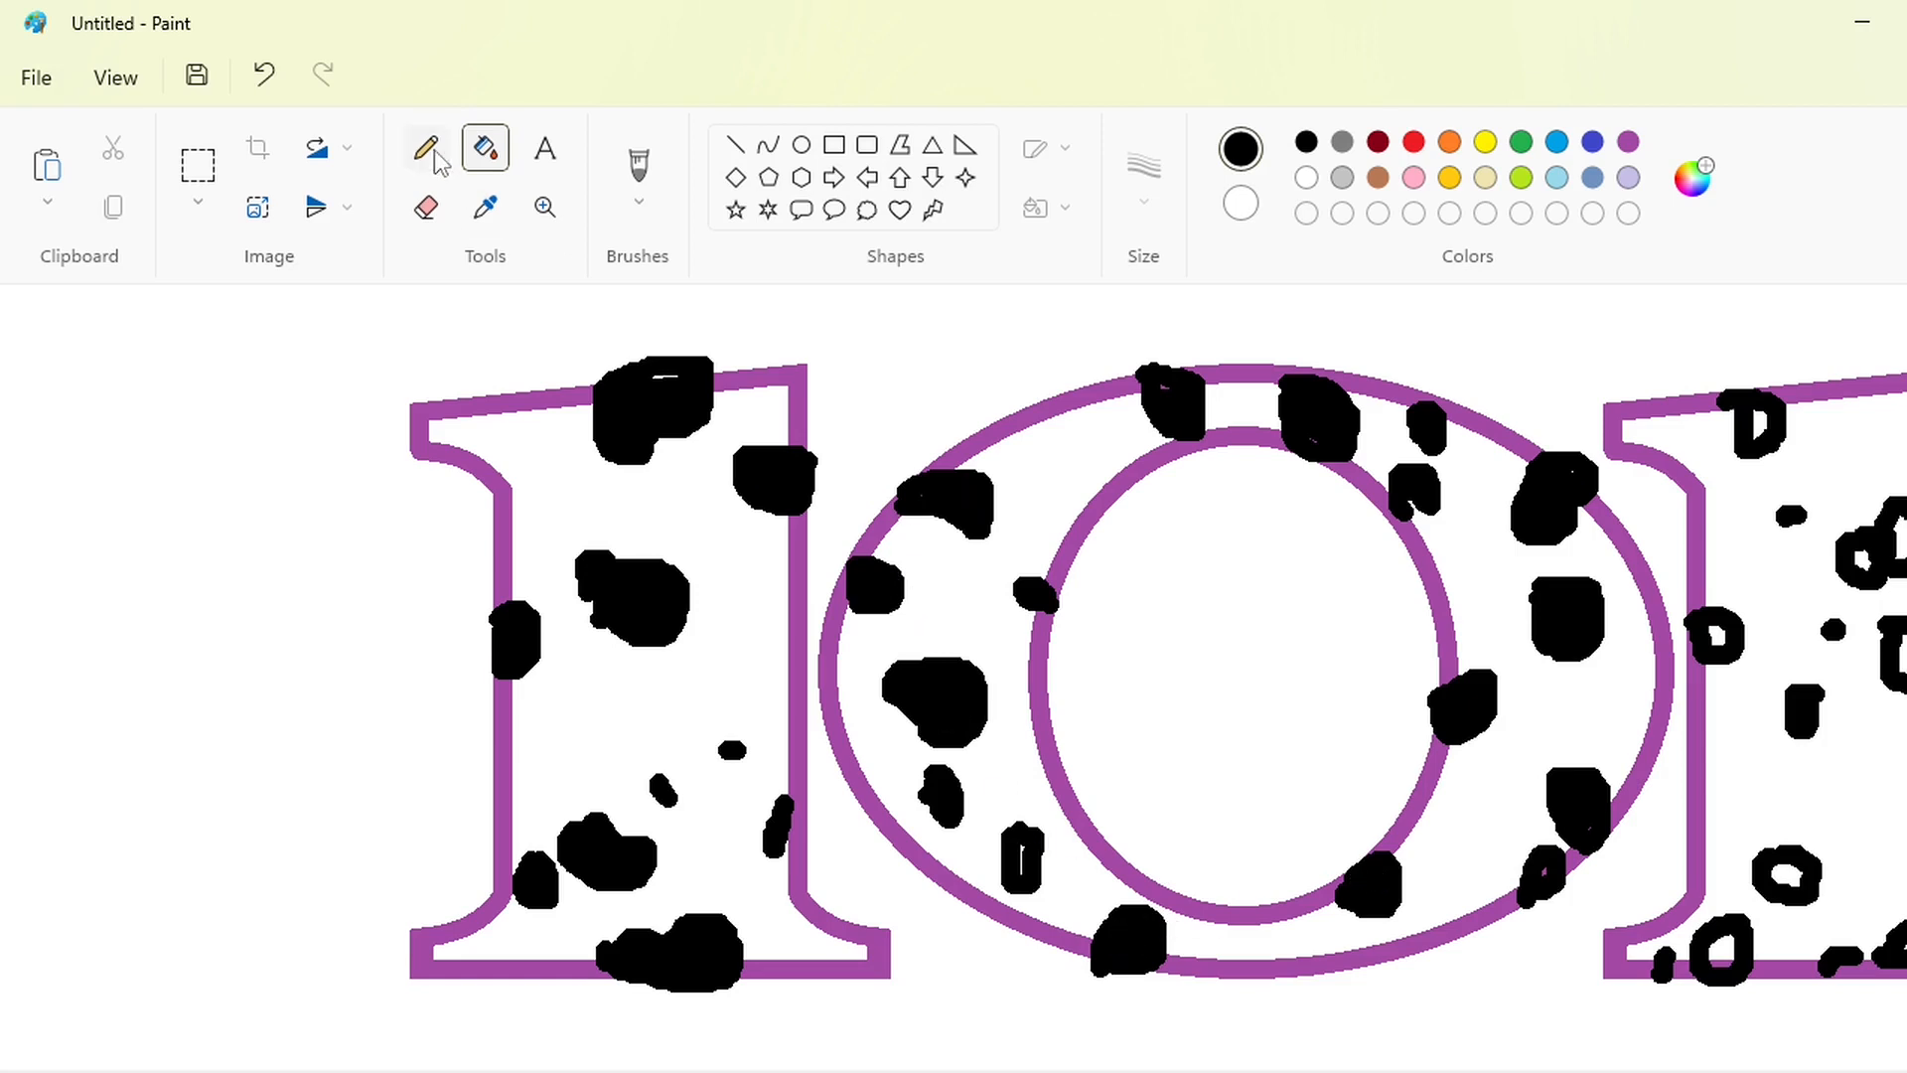
click(425, 148)
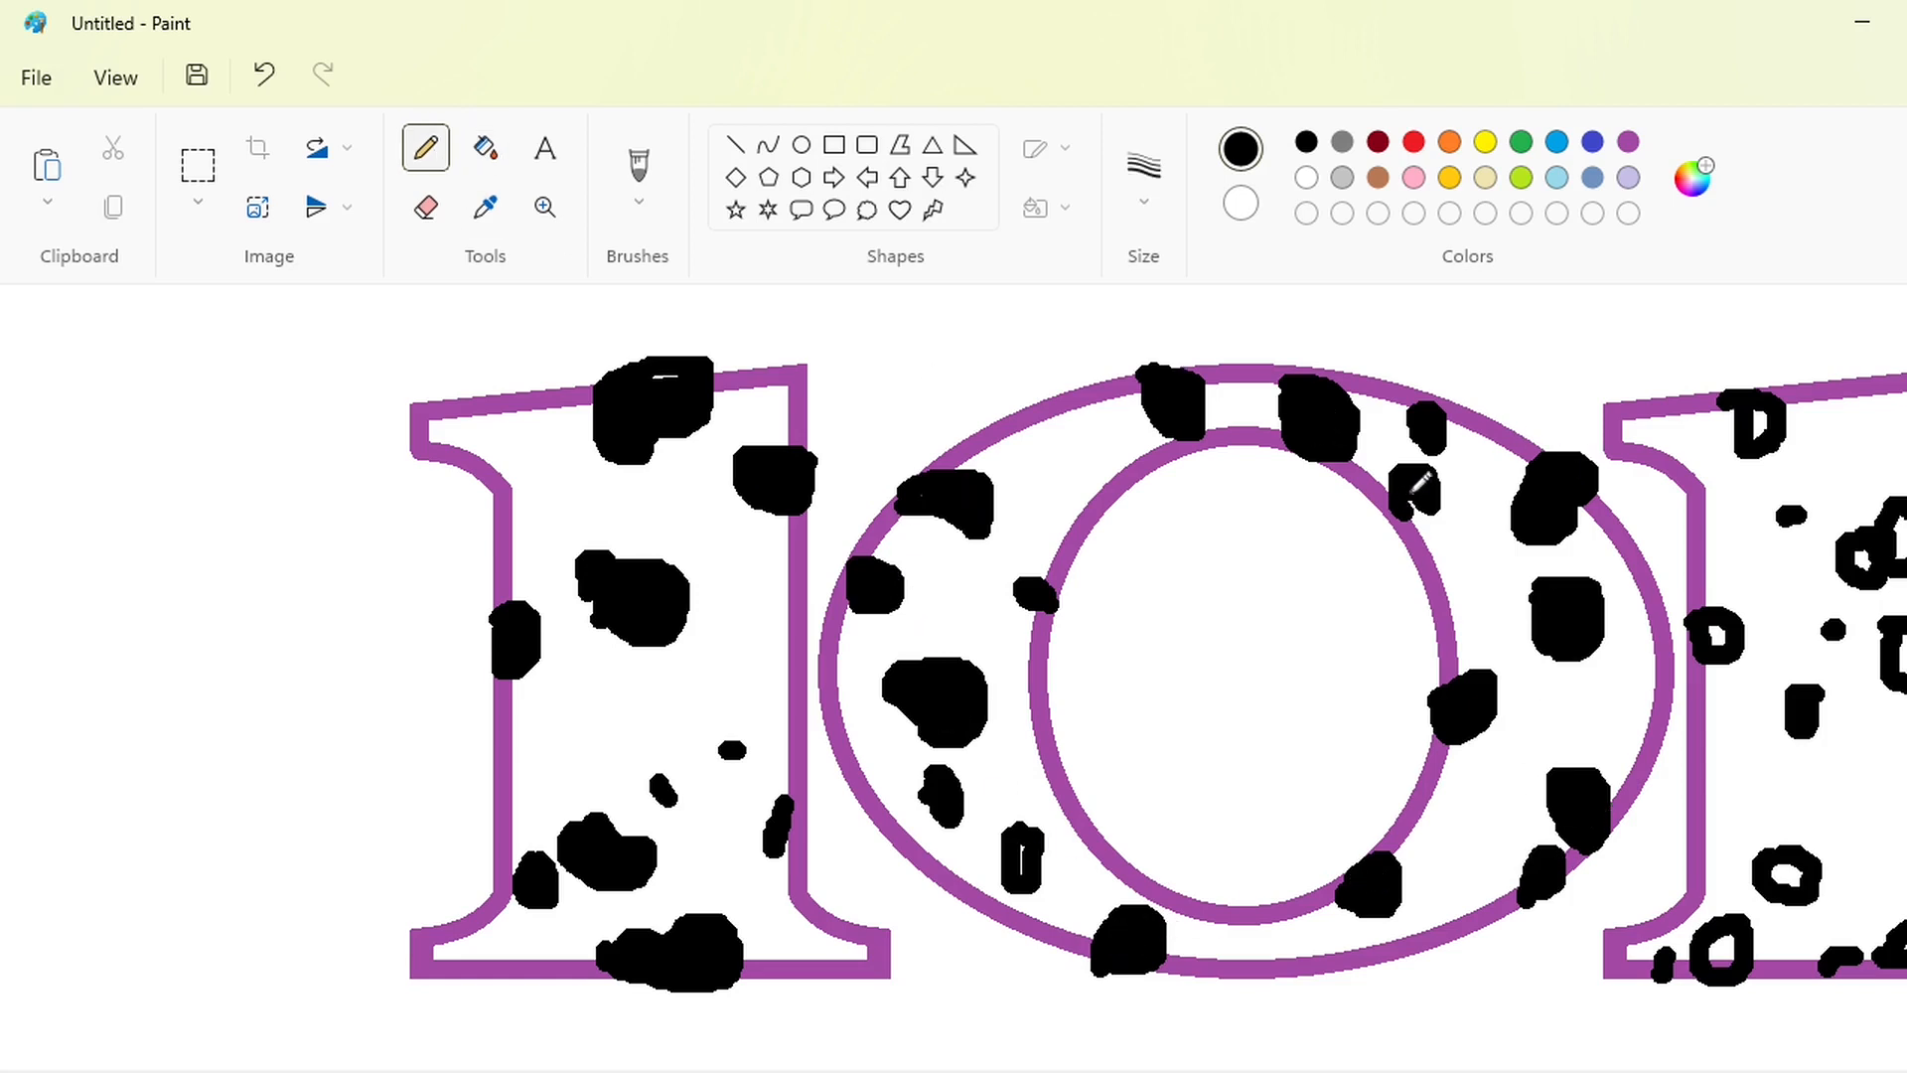
- Fill all the outlined spots on the last 1 with black
drag(864, 1072, 1430, 1072)
click(485, 149)
click(1160, 410)
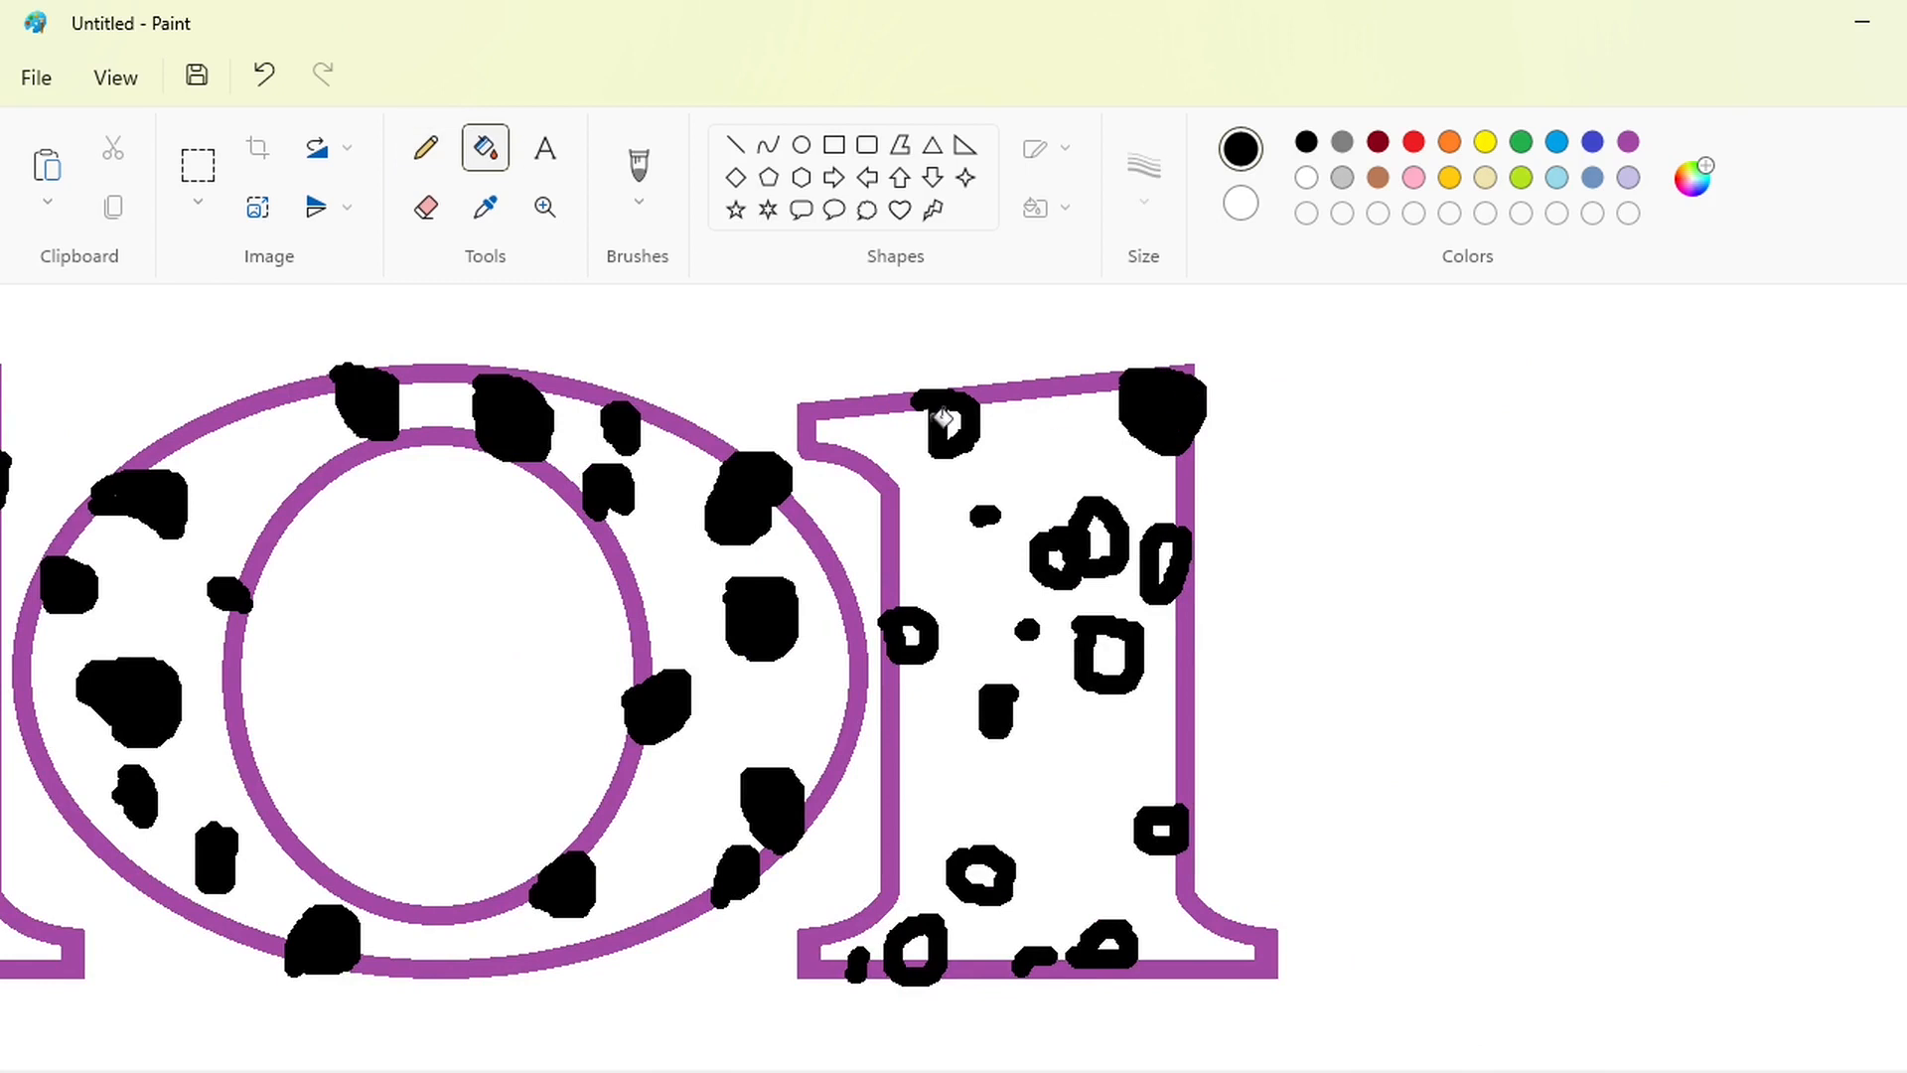
click(954, 424)
click(1100, 541)
click(1057, 560)
click(1169, 546)
click(1108, 655)
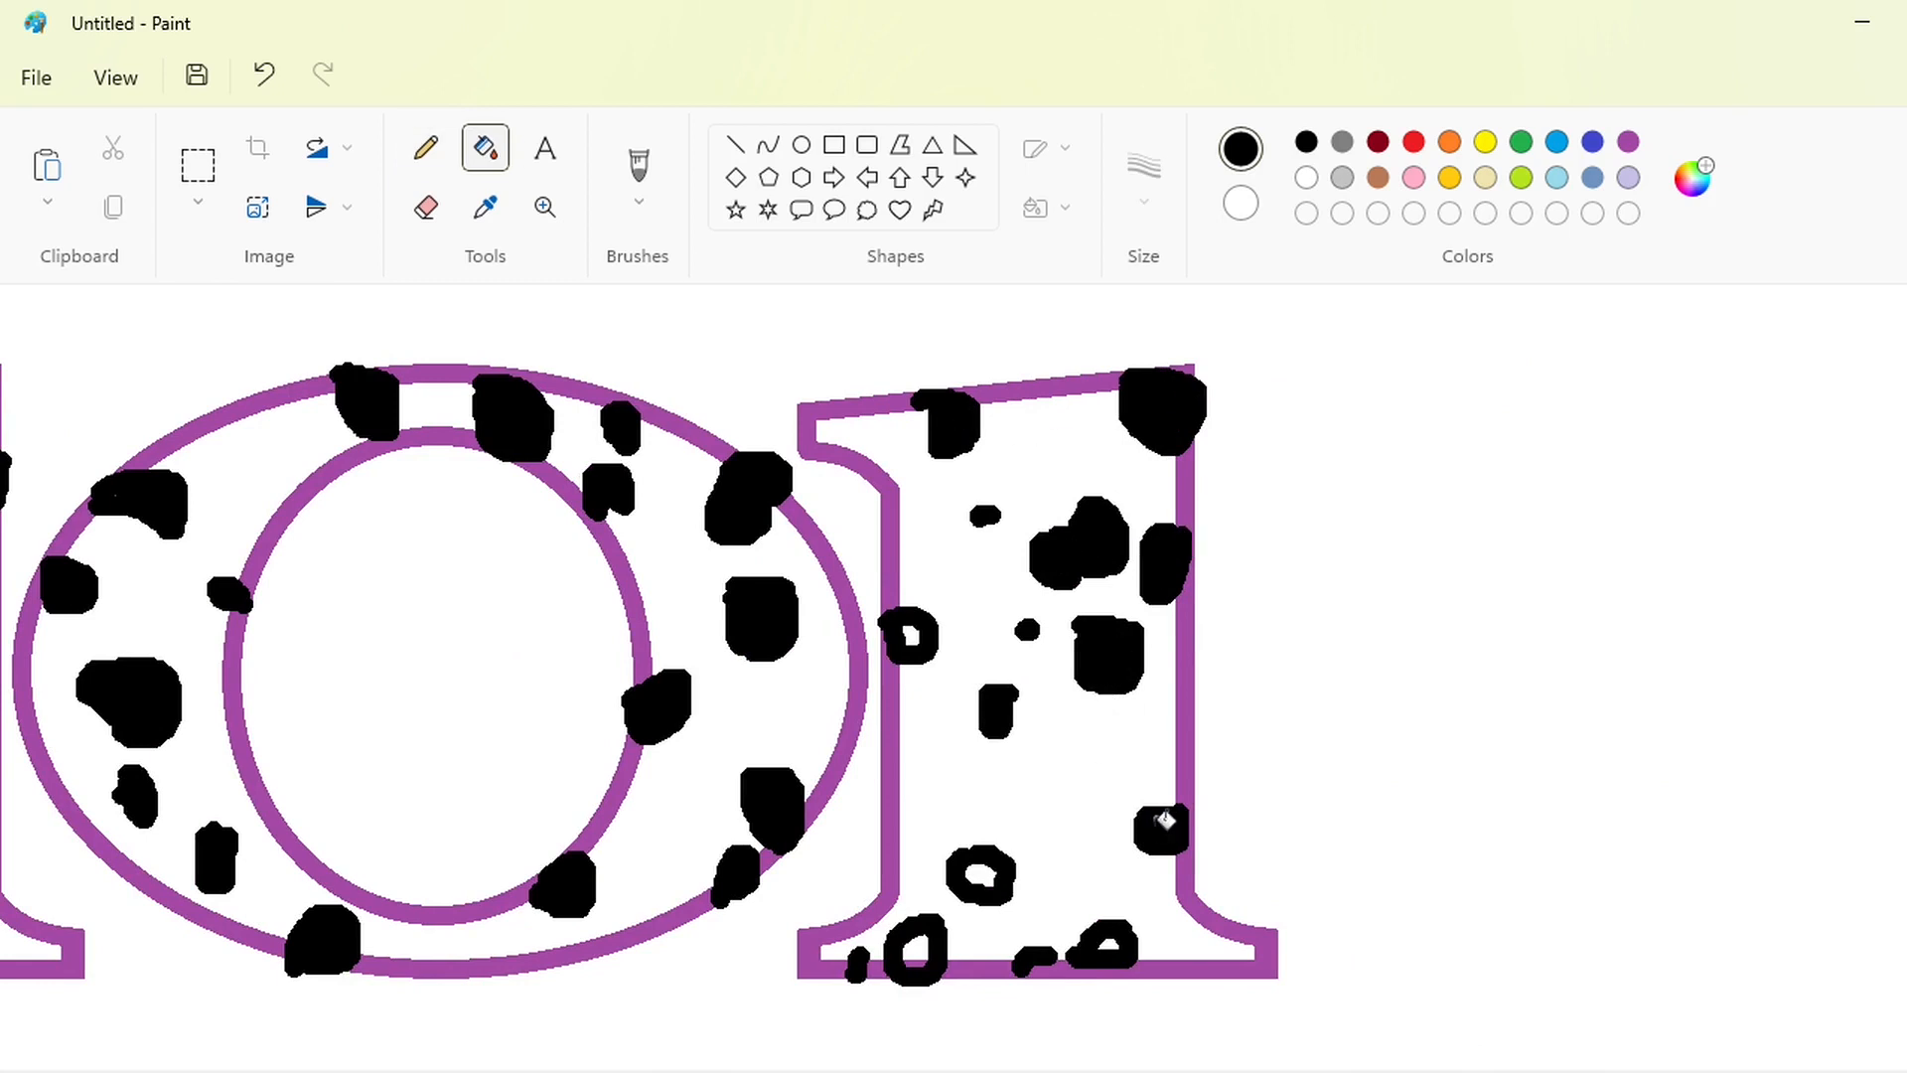
click(910, 636)
click(981, 874)
click(921, 953)
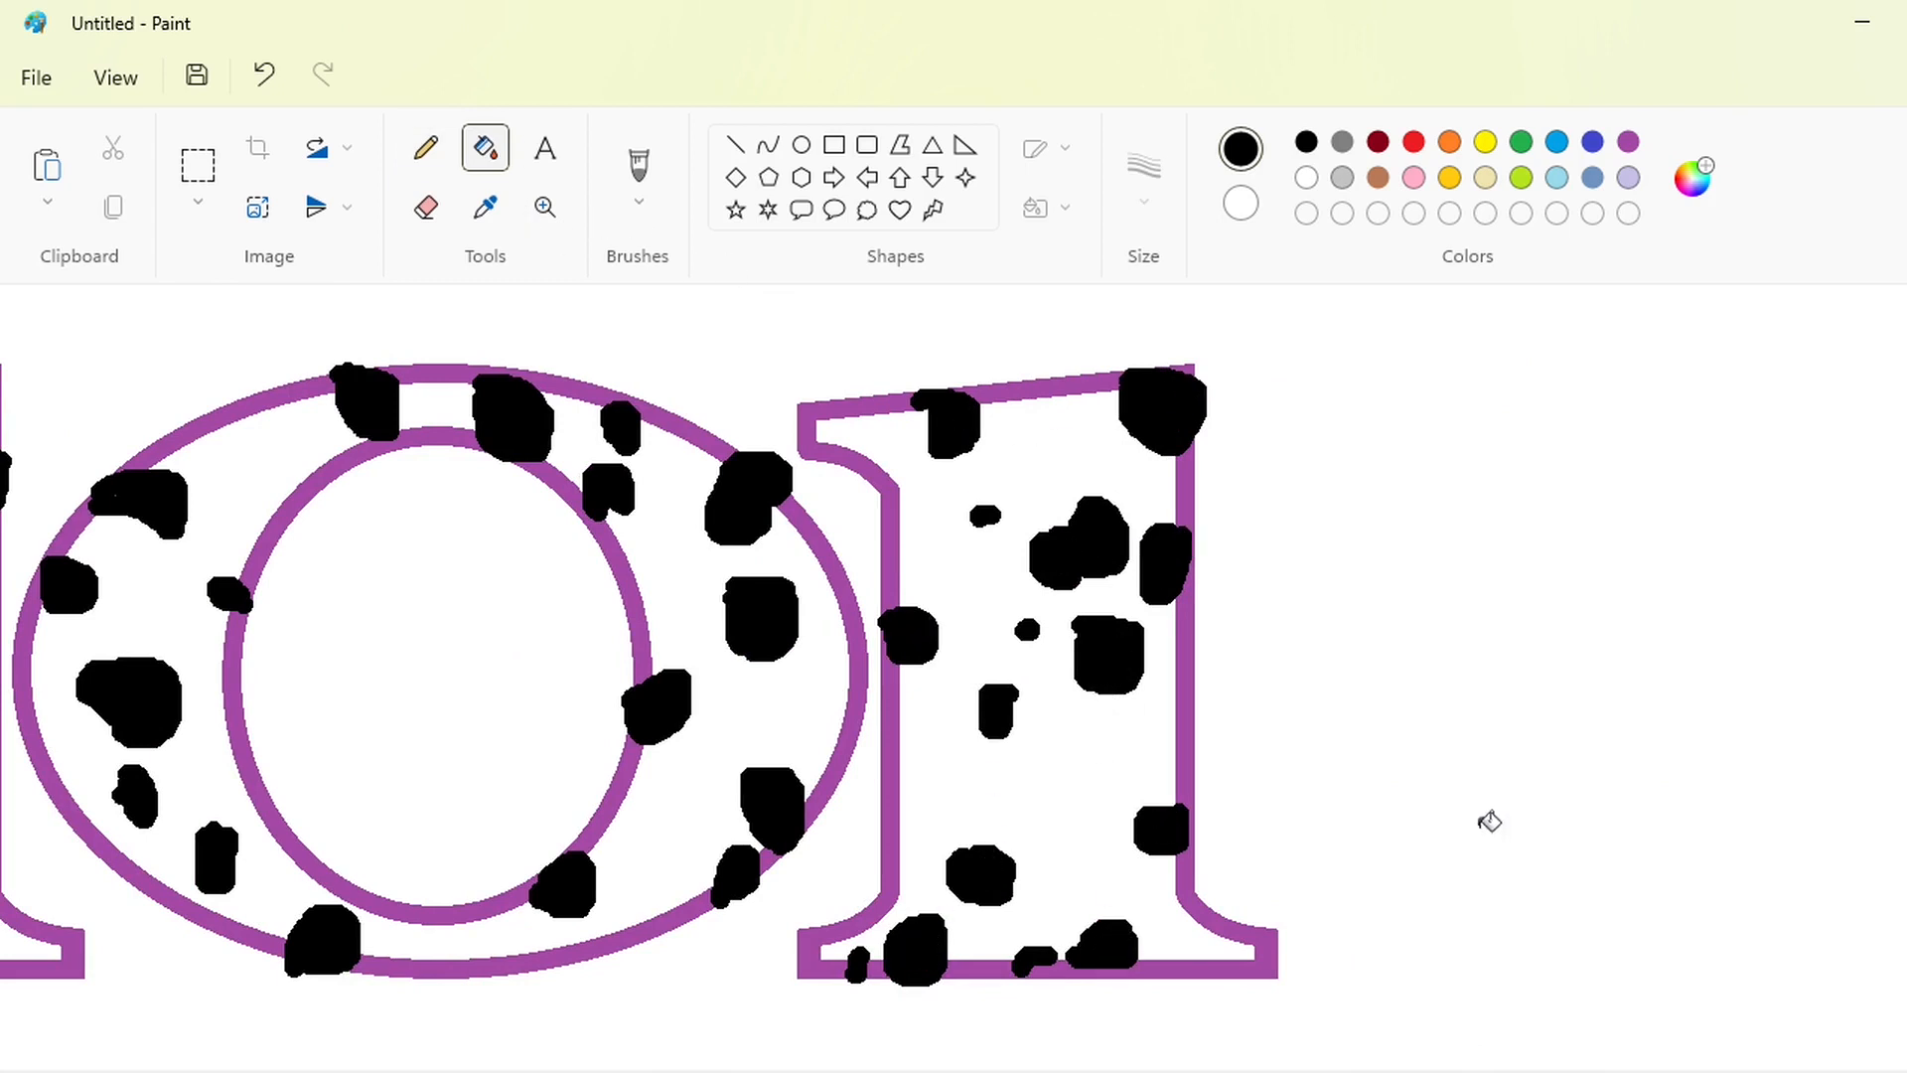
- Fill the black outlines of the original 101 with purple, undoing the misplaced fill inside the last 1
scroll(954, 675, down, 1)
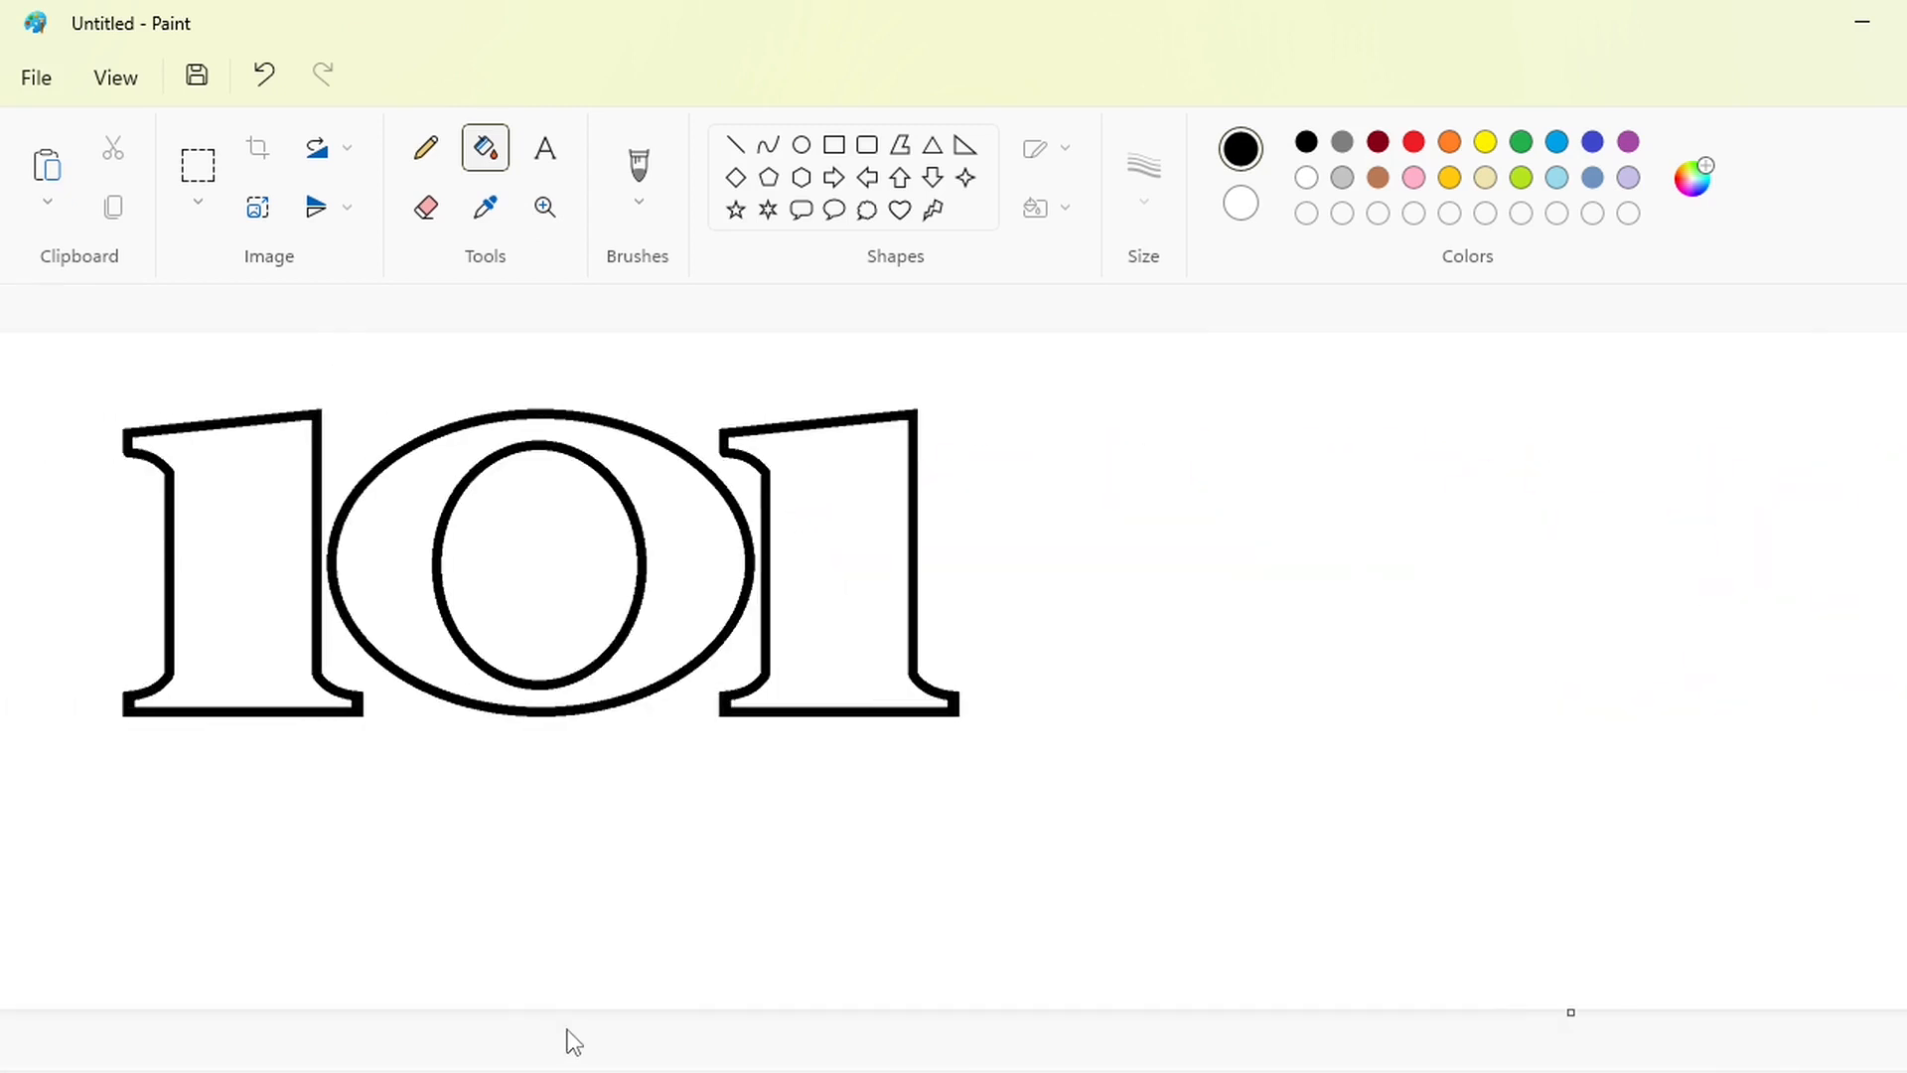
click(1628, 141)
click(320, 442)
click(437, 541)
click(451, 422)
click(780, 466)
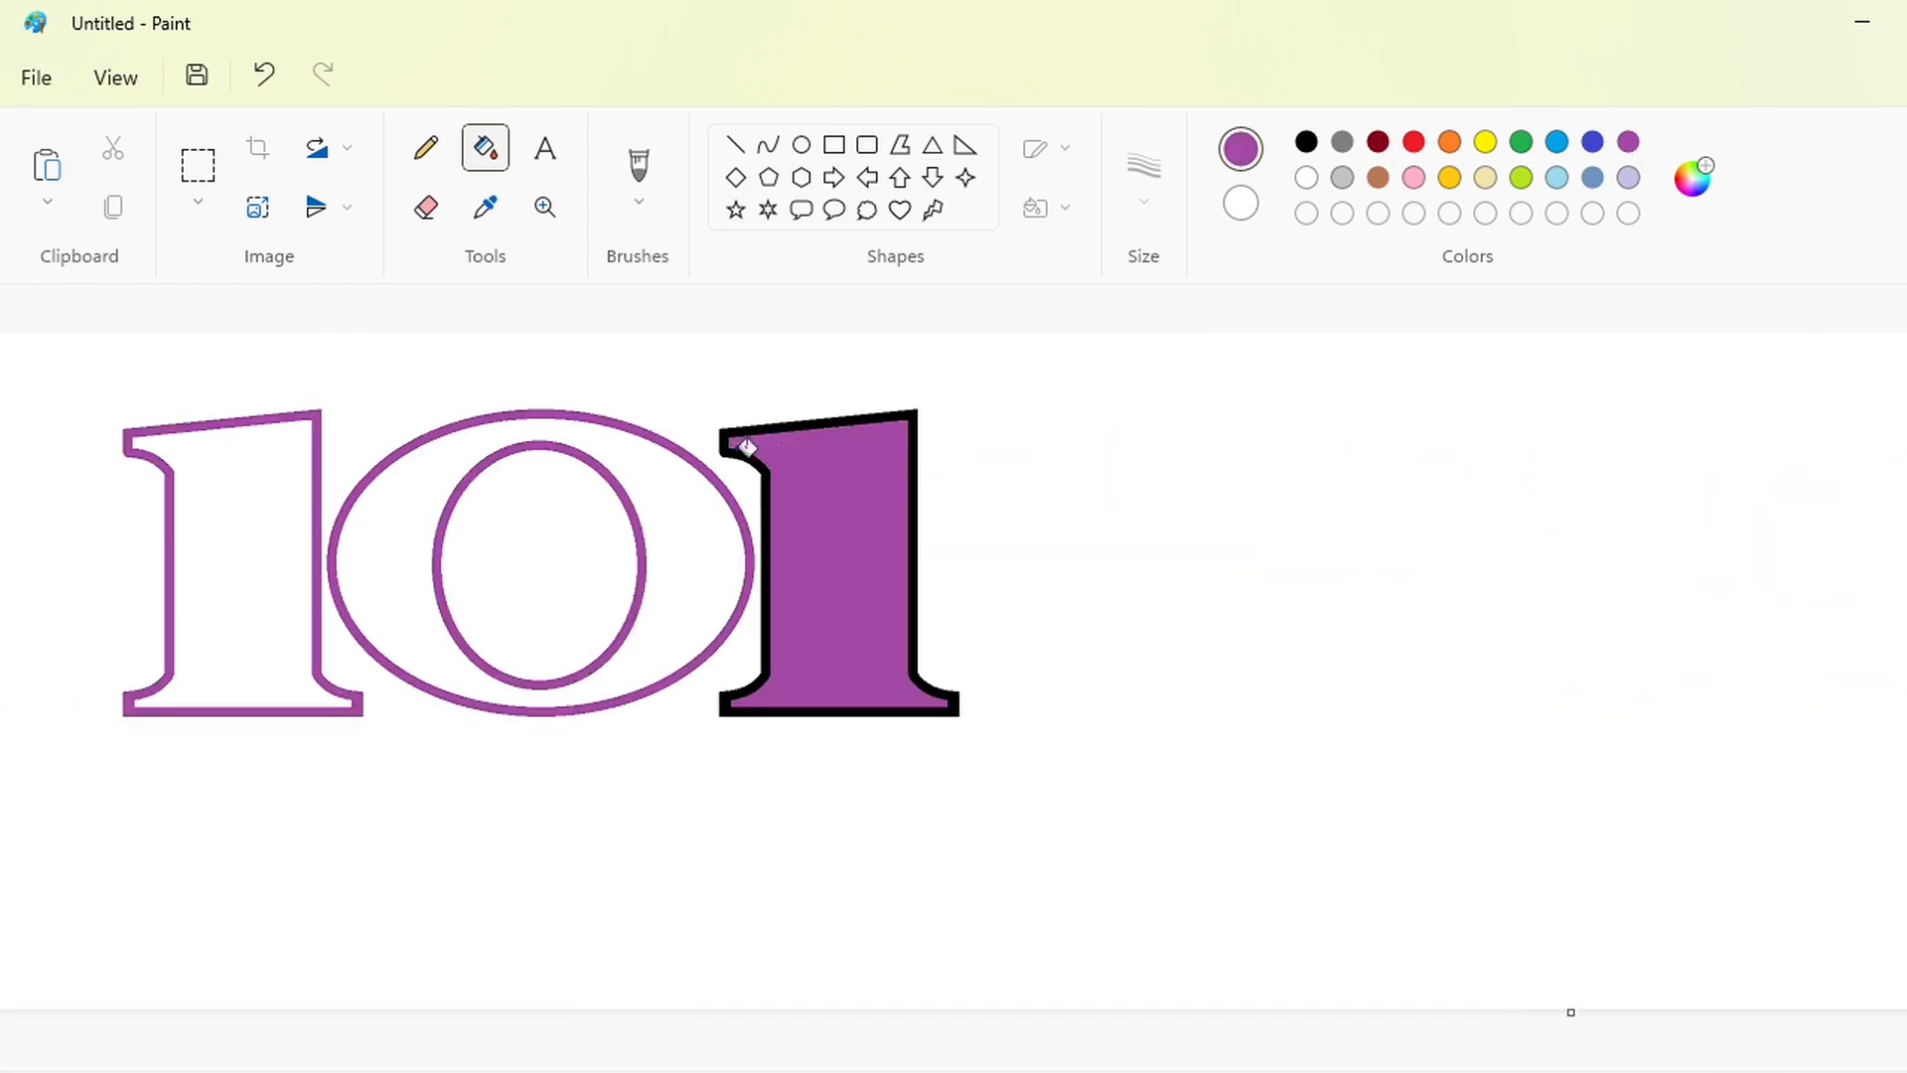
key(ctrl+z)
click(761, 427)
- Copy the clean purple 101 outline and overlay it exactly on the spotted 101
click(198, 163)
drag(50, 344, 1098, 843)
click(1099, 843)
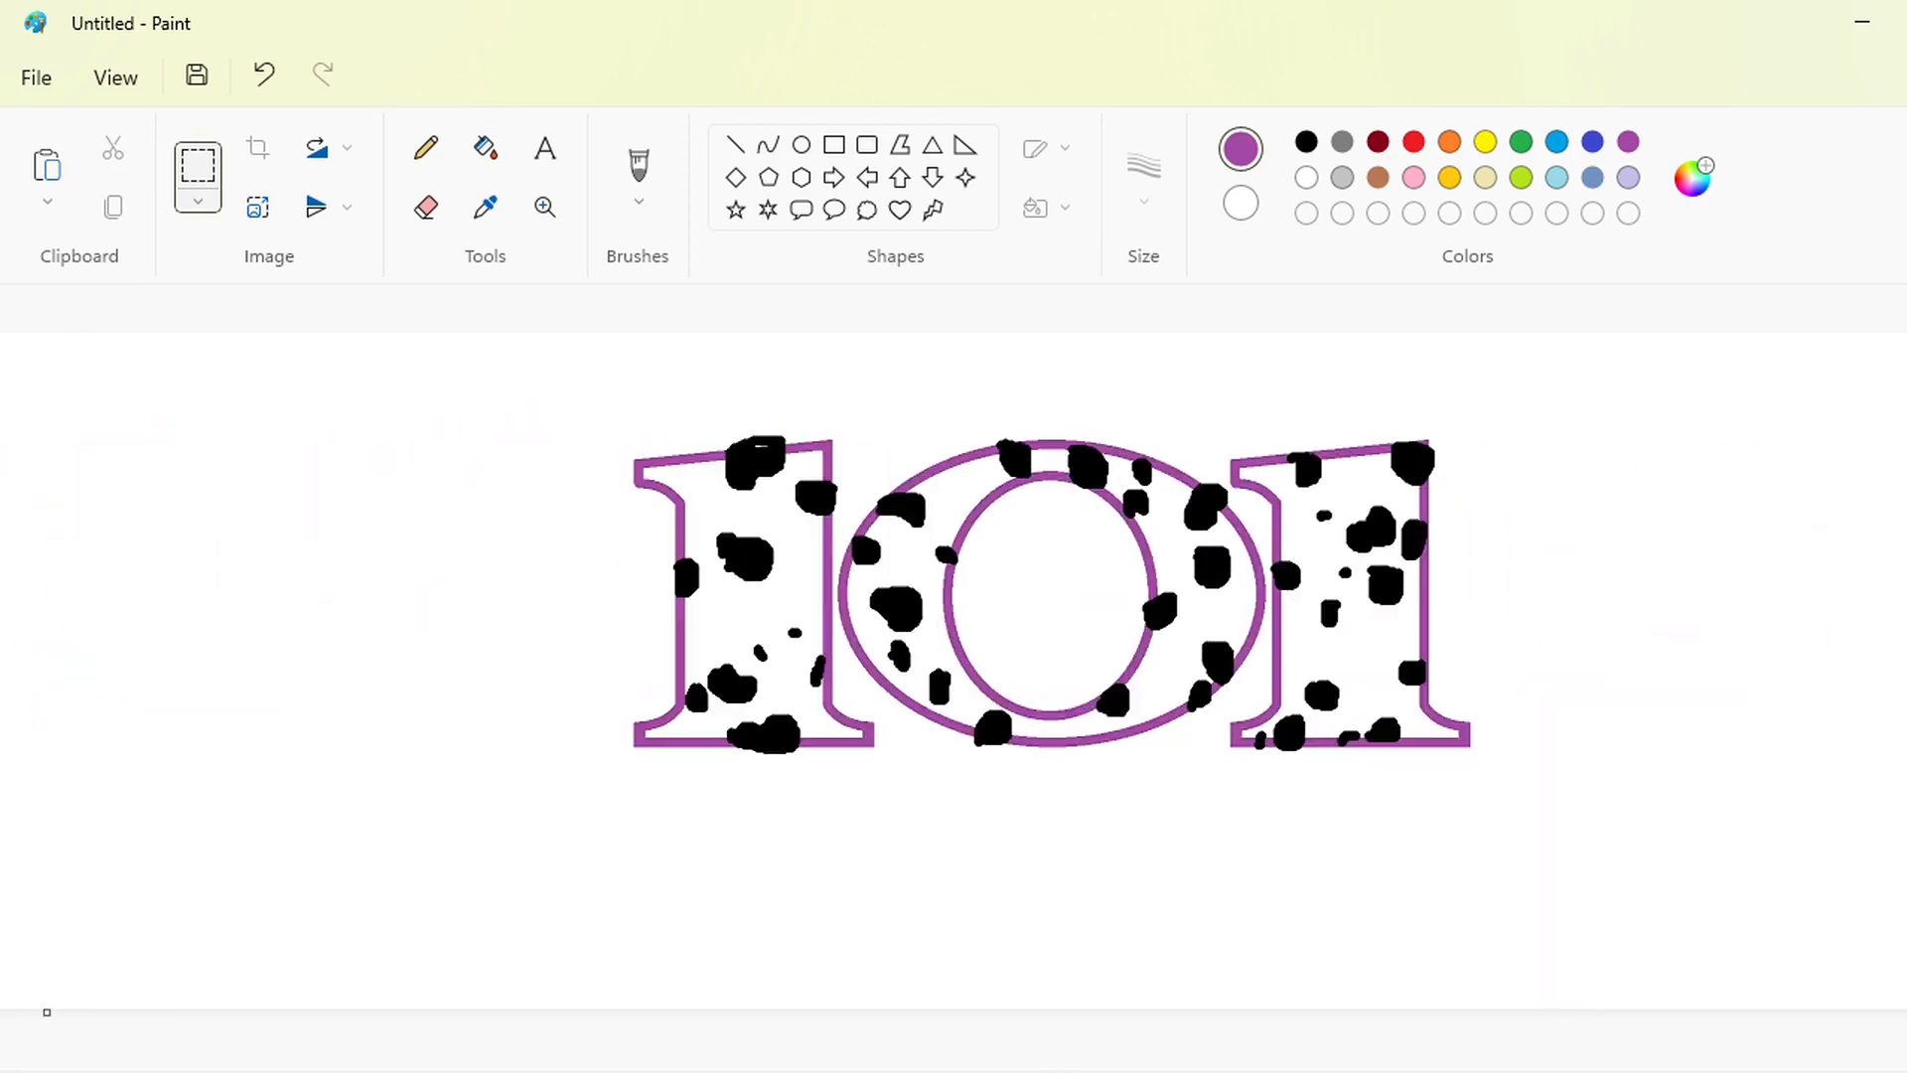
scroll(953, 794, up, 2)
scroll(953, 795, right, 5)
scroll(1417, 954, left, 2)
scroll(1418, 953, down, 2)
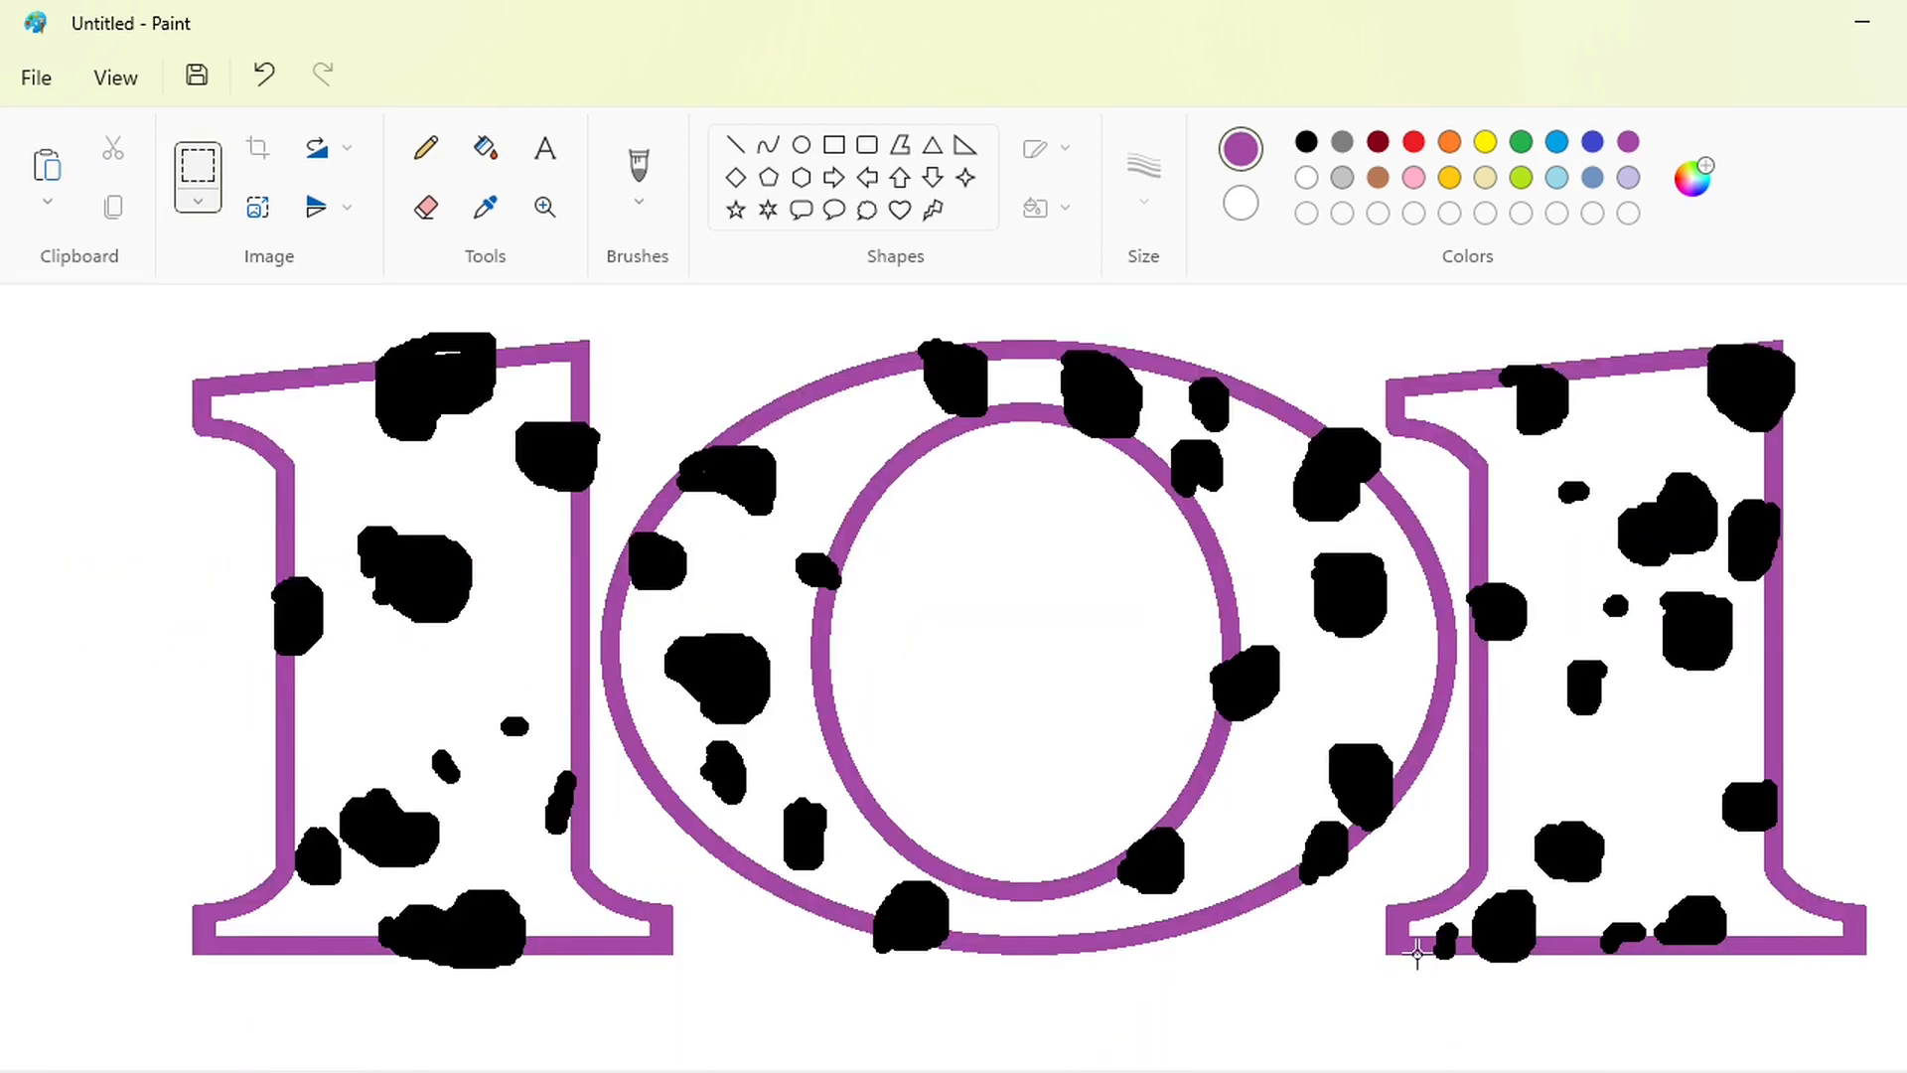
key(ctrl+v)
key(Up)
key(Up)
key(Up)
key(Up)
key(Up)
key(Up)
key(Up)
key(Up)
key(Up)
key(Up)
key(Up)
key(Up)
key(Up)
key(Up)
key(Up)
key(Up)
key(Up)
key(Up)
key(Up)
key(Up)
key(Left)
key(Left)
key(Left)
key(Left)
key(Left)
key(Left)
key(Left)
key(Left)
key(Left)
key(Left)
key(Left)
key(Left)
key(Left)
key(Left)
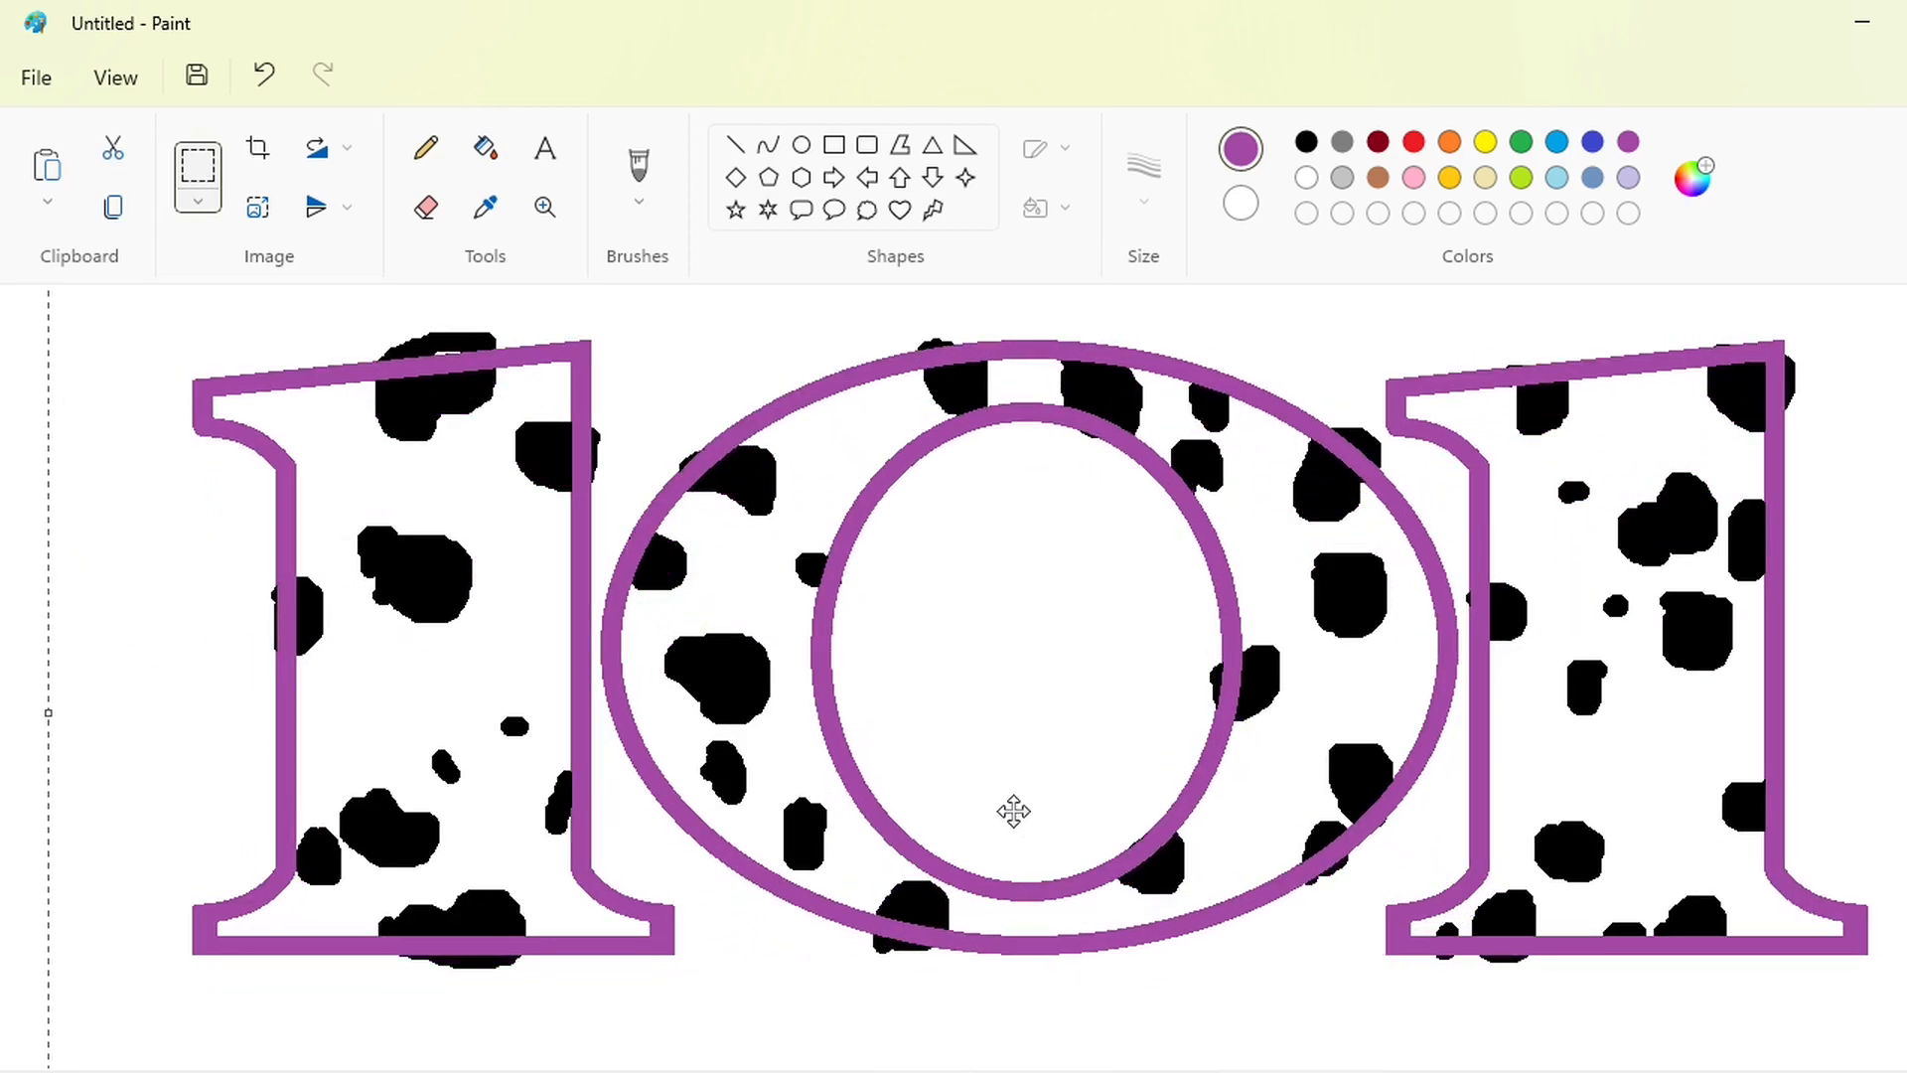
click(22, 598)
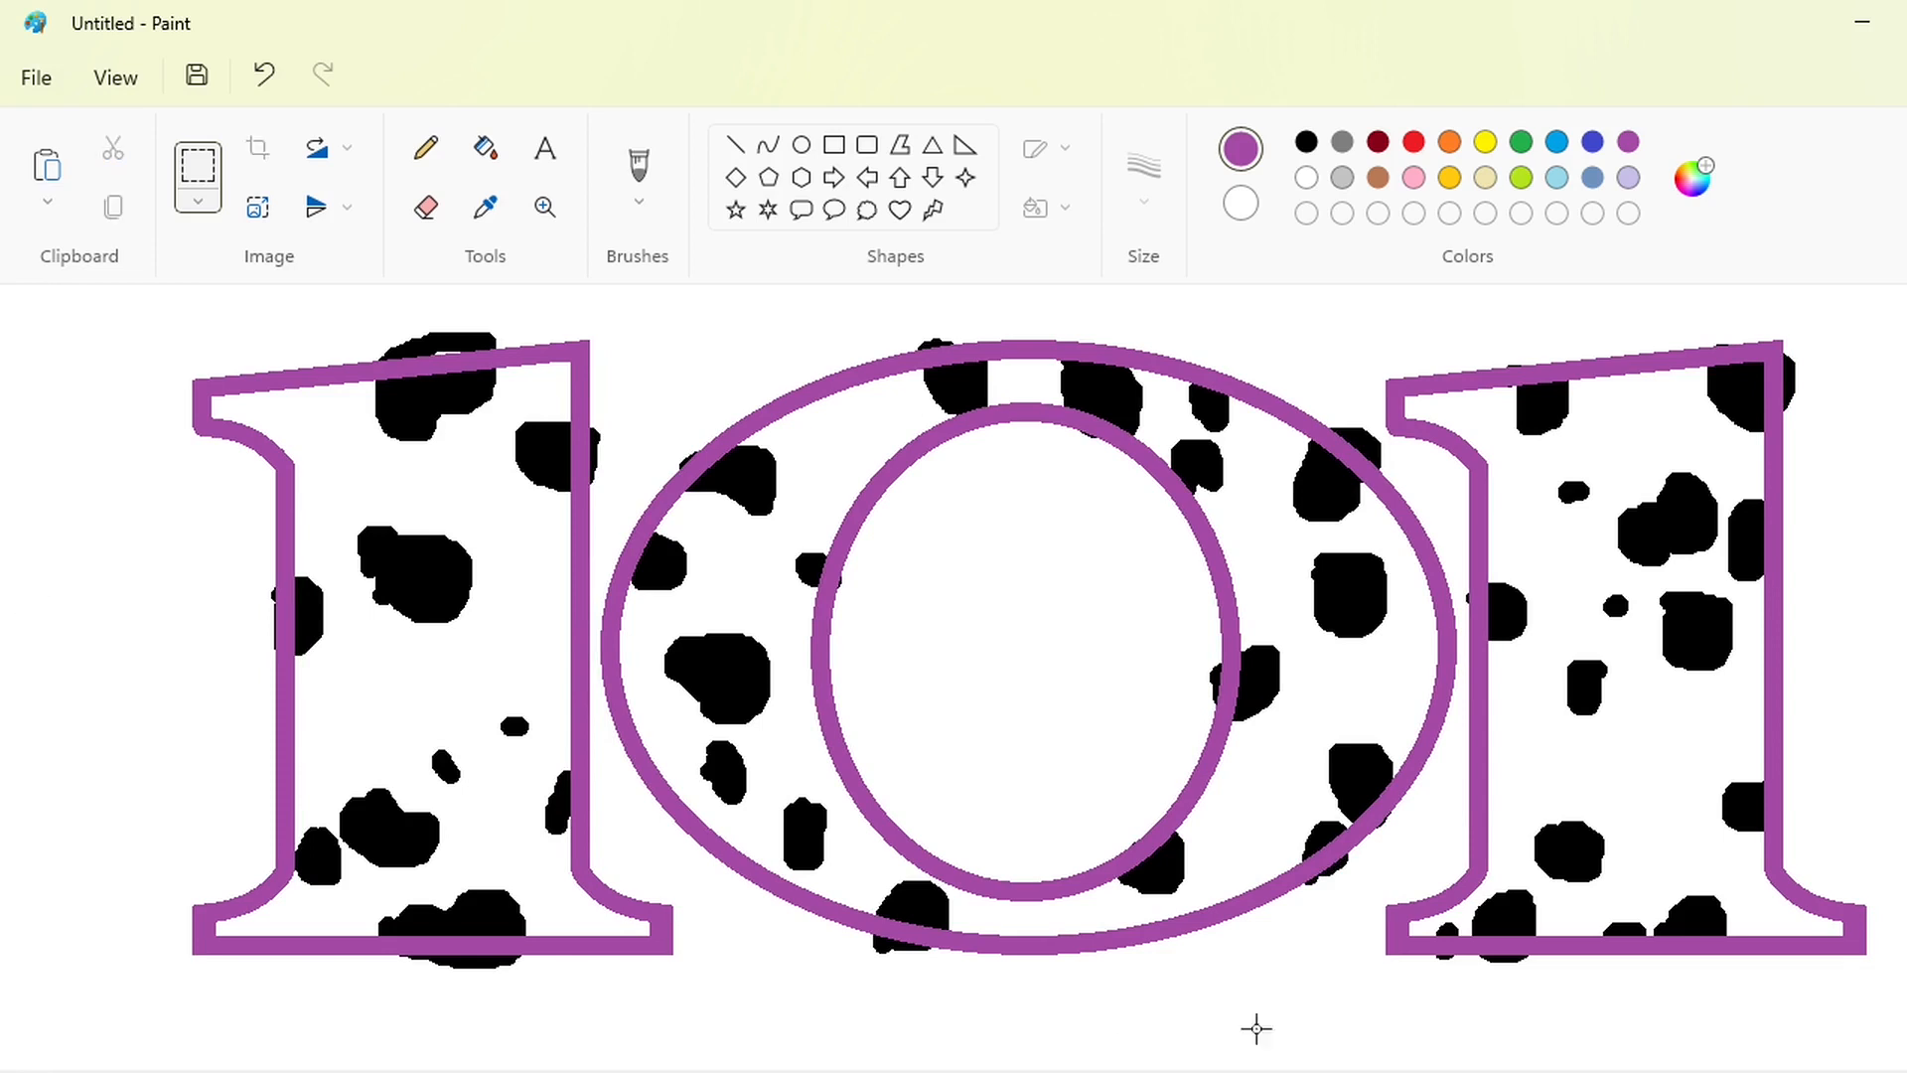
- Fill the background and the zero's centre with black and then white to remove the spots outside the purple outlines
click(1682, 1070)
click(486, 148)
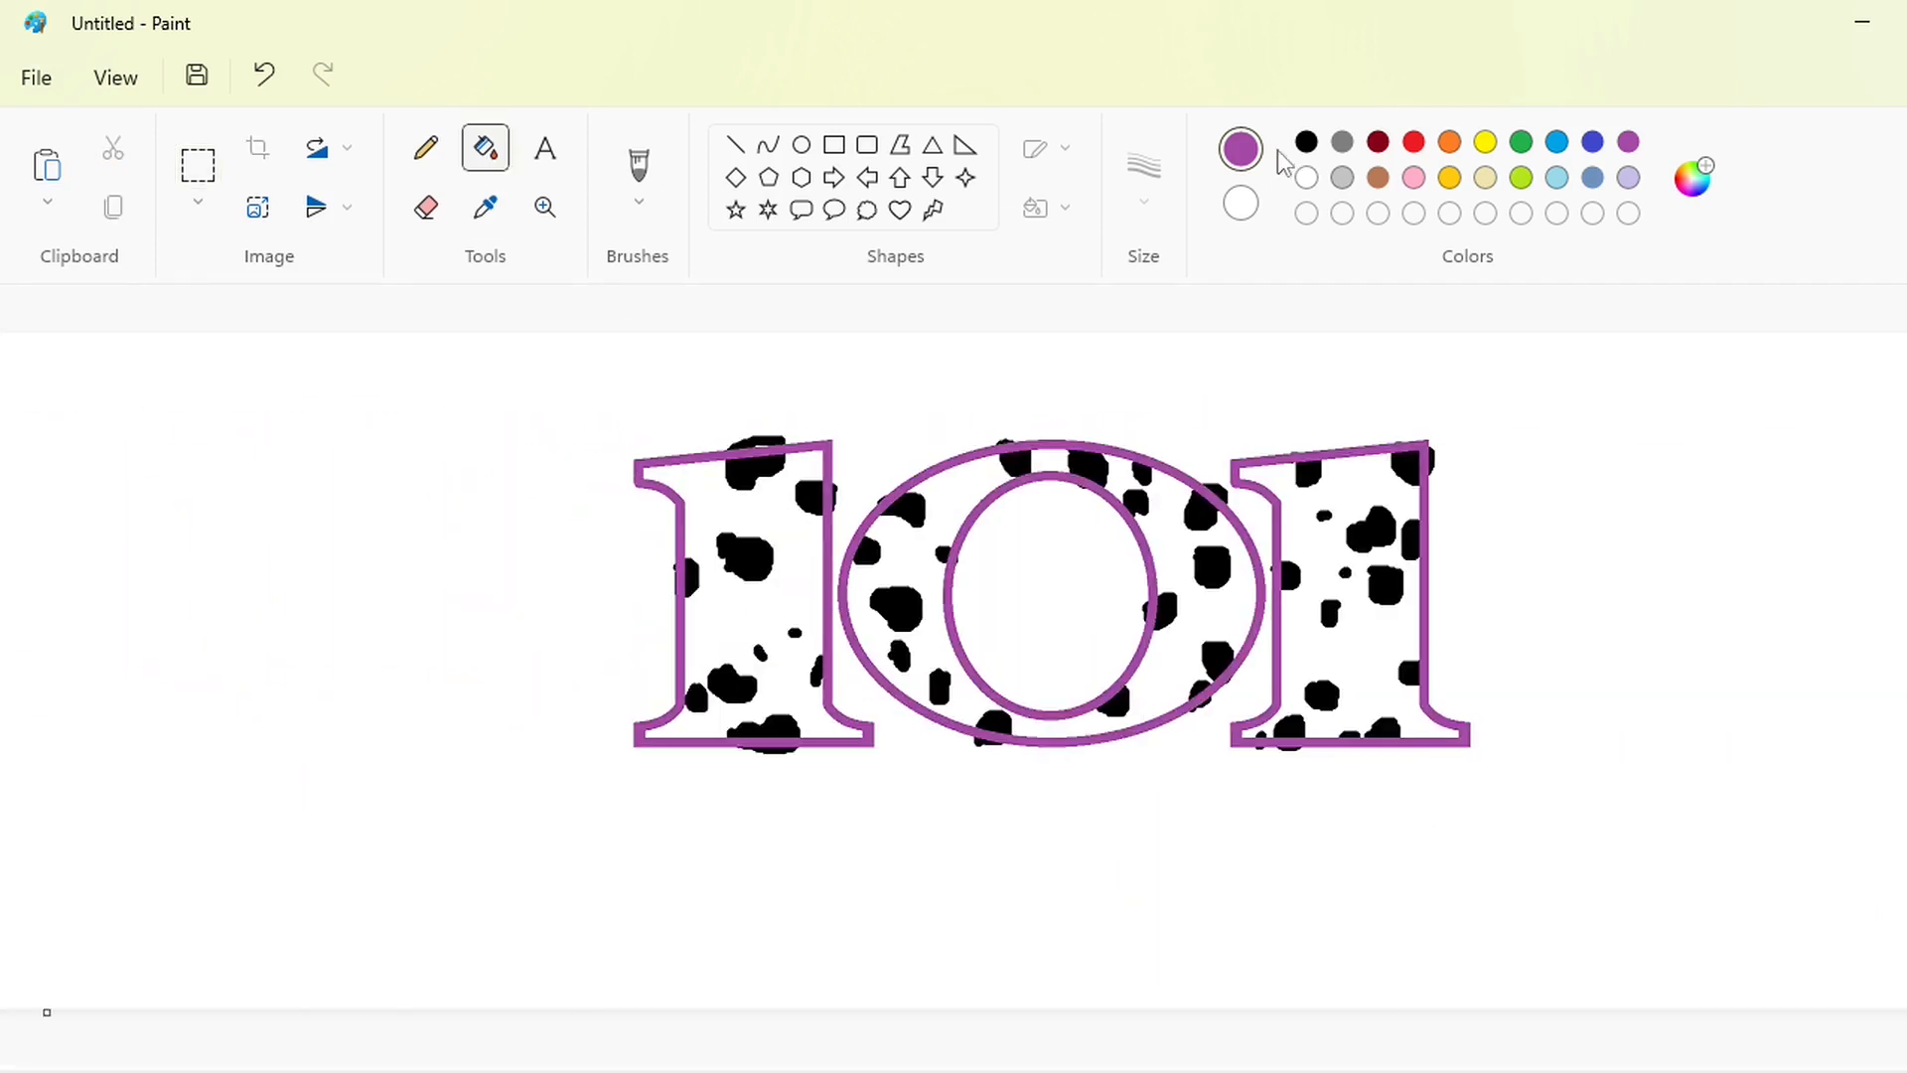
click(1306, 142)
click(1361, 352)
click(1305, 179)
click(1257, 382)
click(1306, 142)
click(1074, 586)
click(1306, 178)
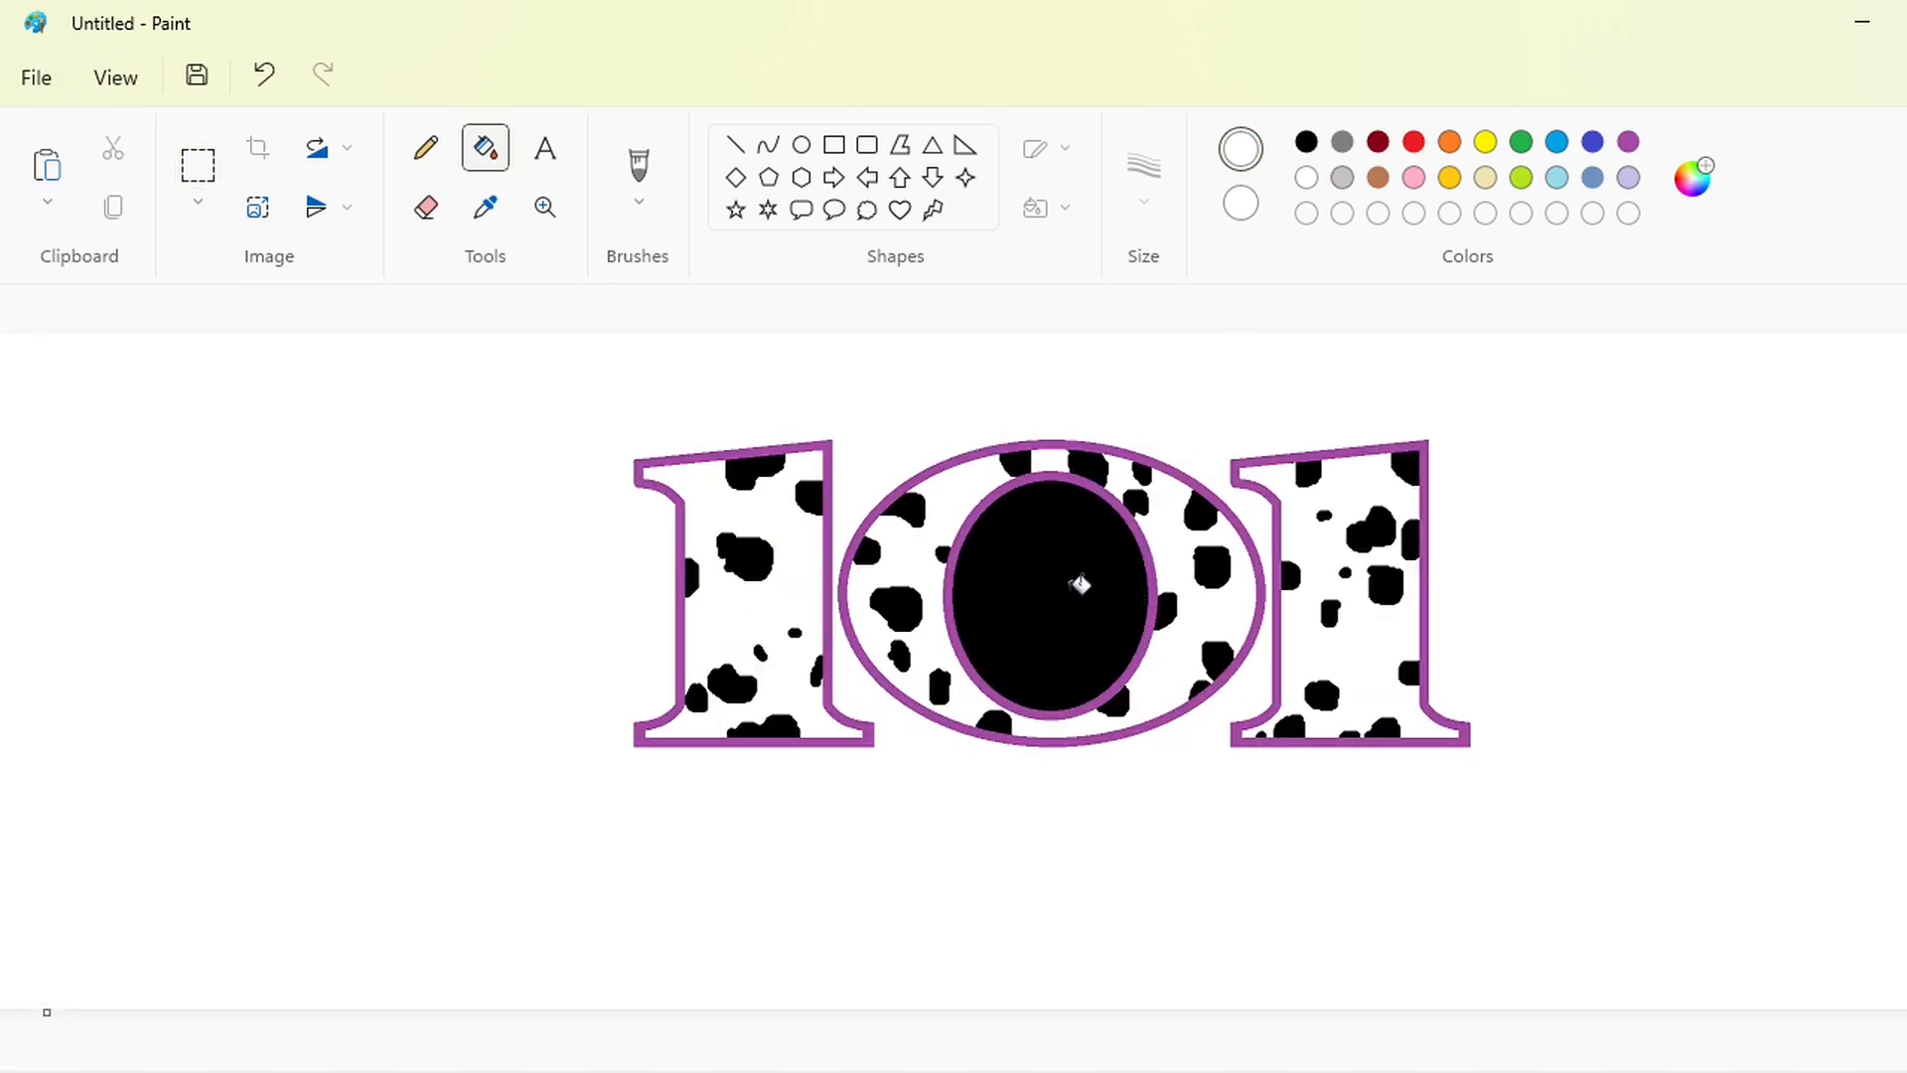
click(1081, 584)
- Add the black text "DALMATIANS" in Times New Roman MT below the spotted 101
click(545, 148)
click(1306, 142)
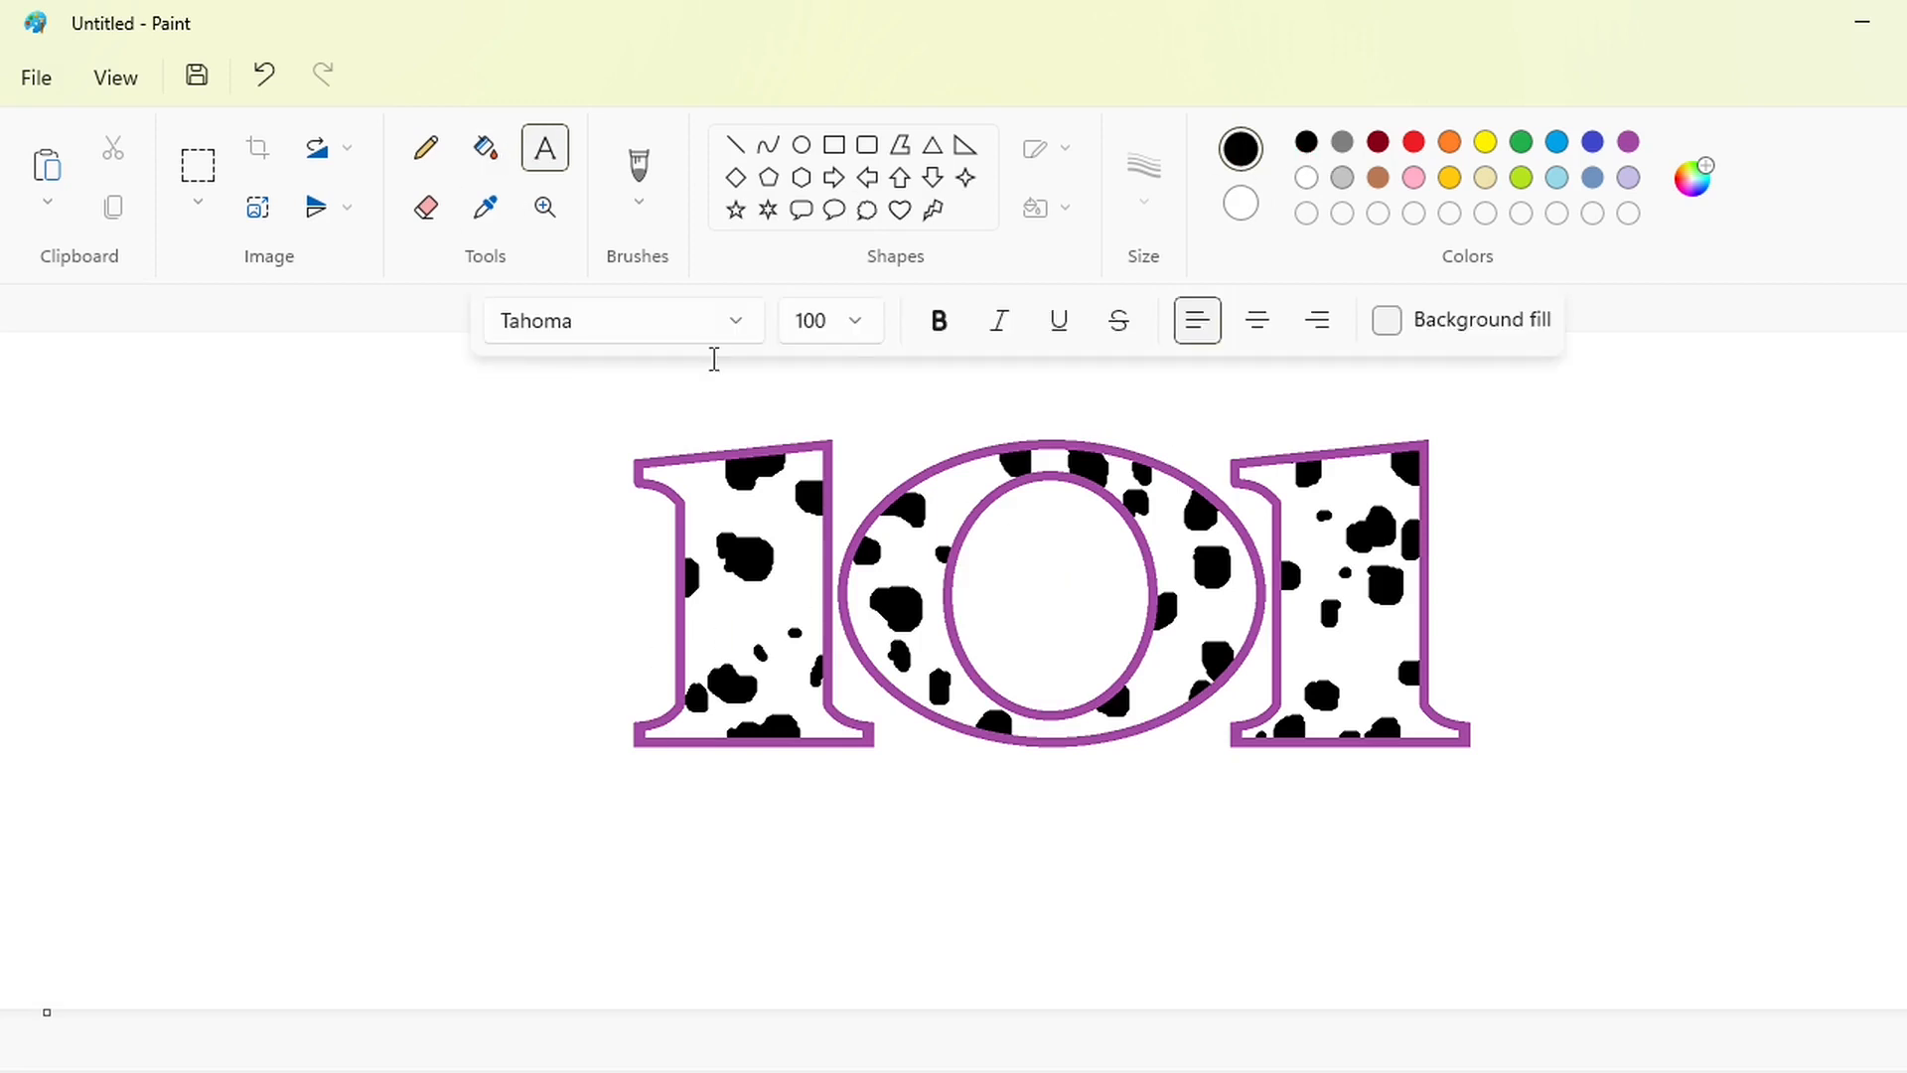
click(715, 320)
click(681, 527)
click(590, 773)
text(DALMATIANS)
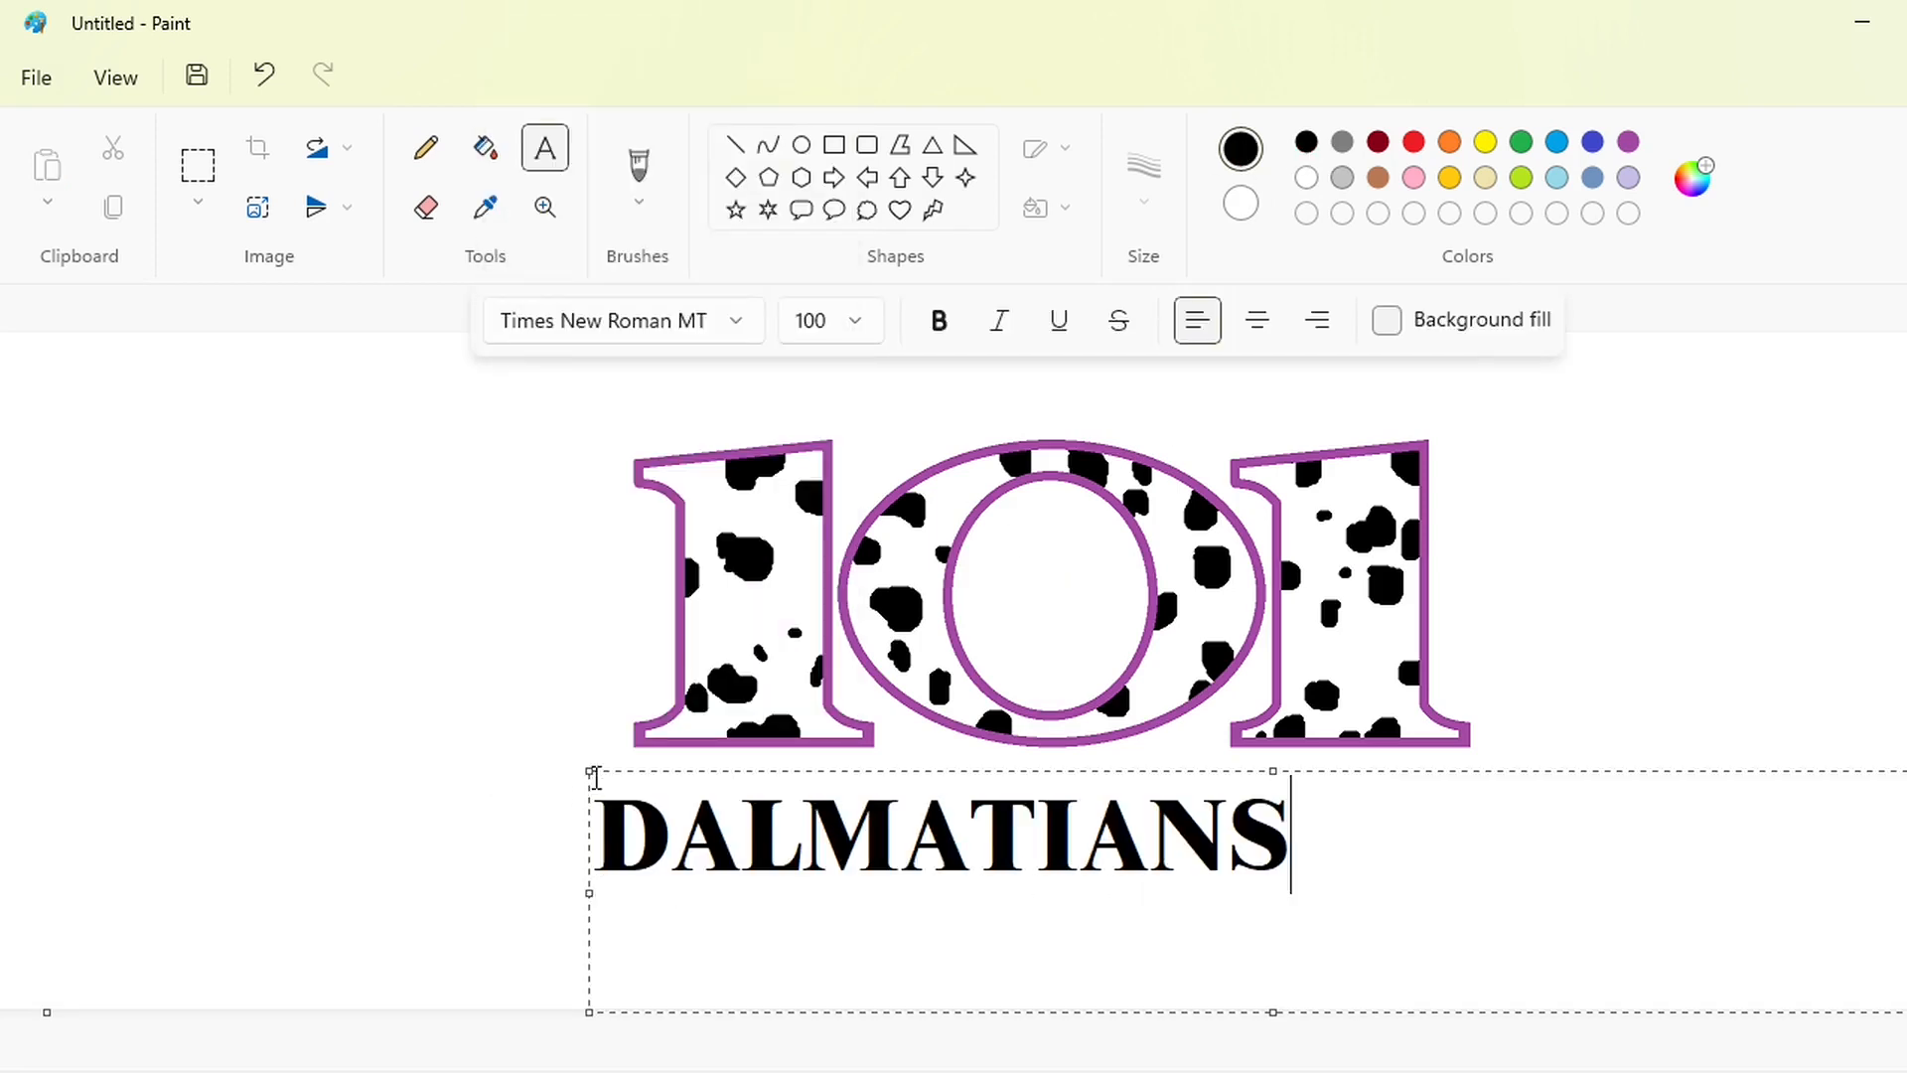
- Align the DALMATIANS text with the edge of the first 1 directly beneath the number and set its font size to 122
drag(594, 777, 634, 748)
key(ctrl+a)
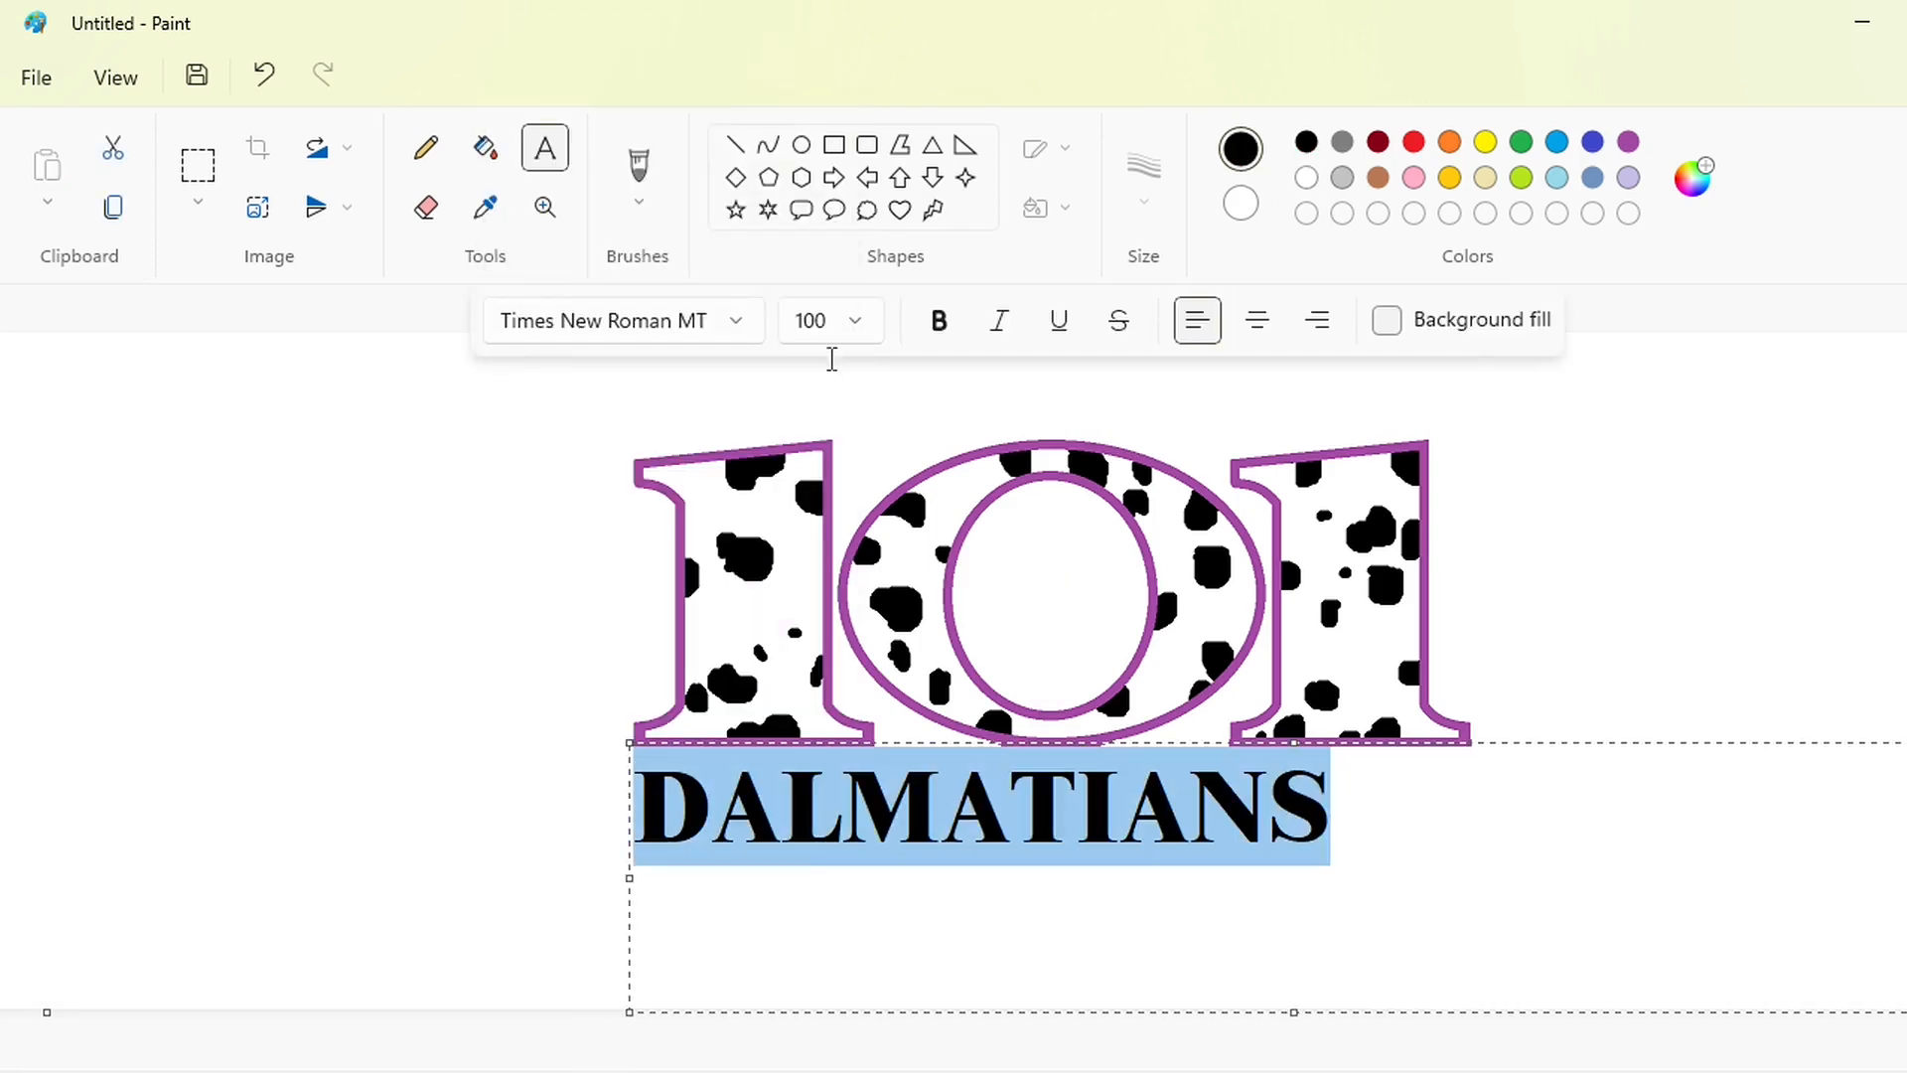
click(856, 322)
text(120)
key(Return)
click(856, 319)
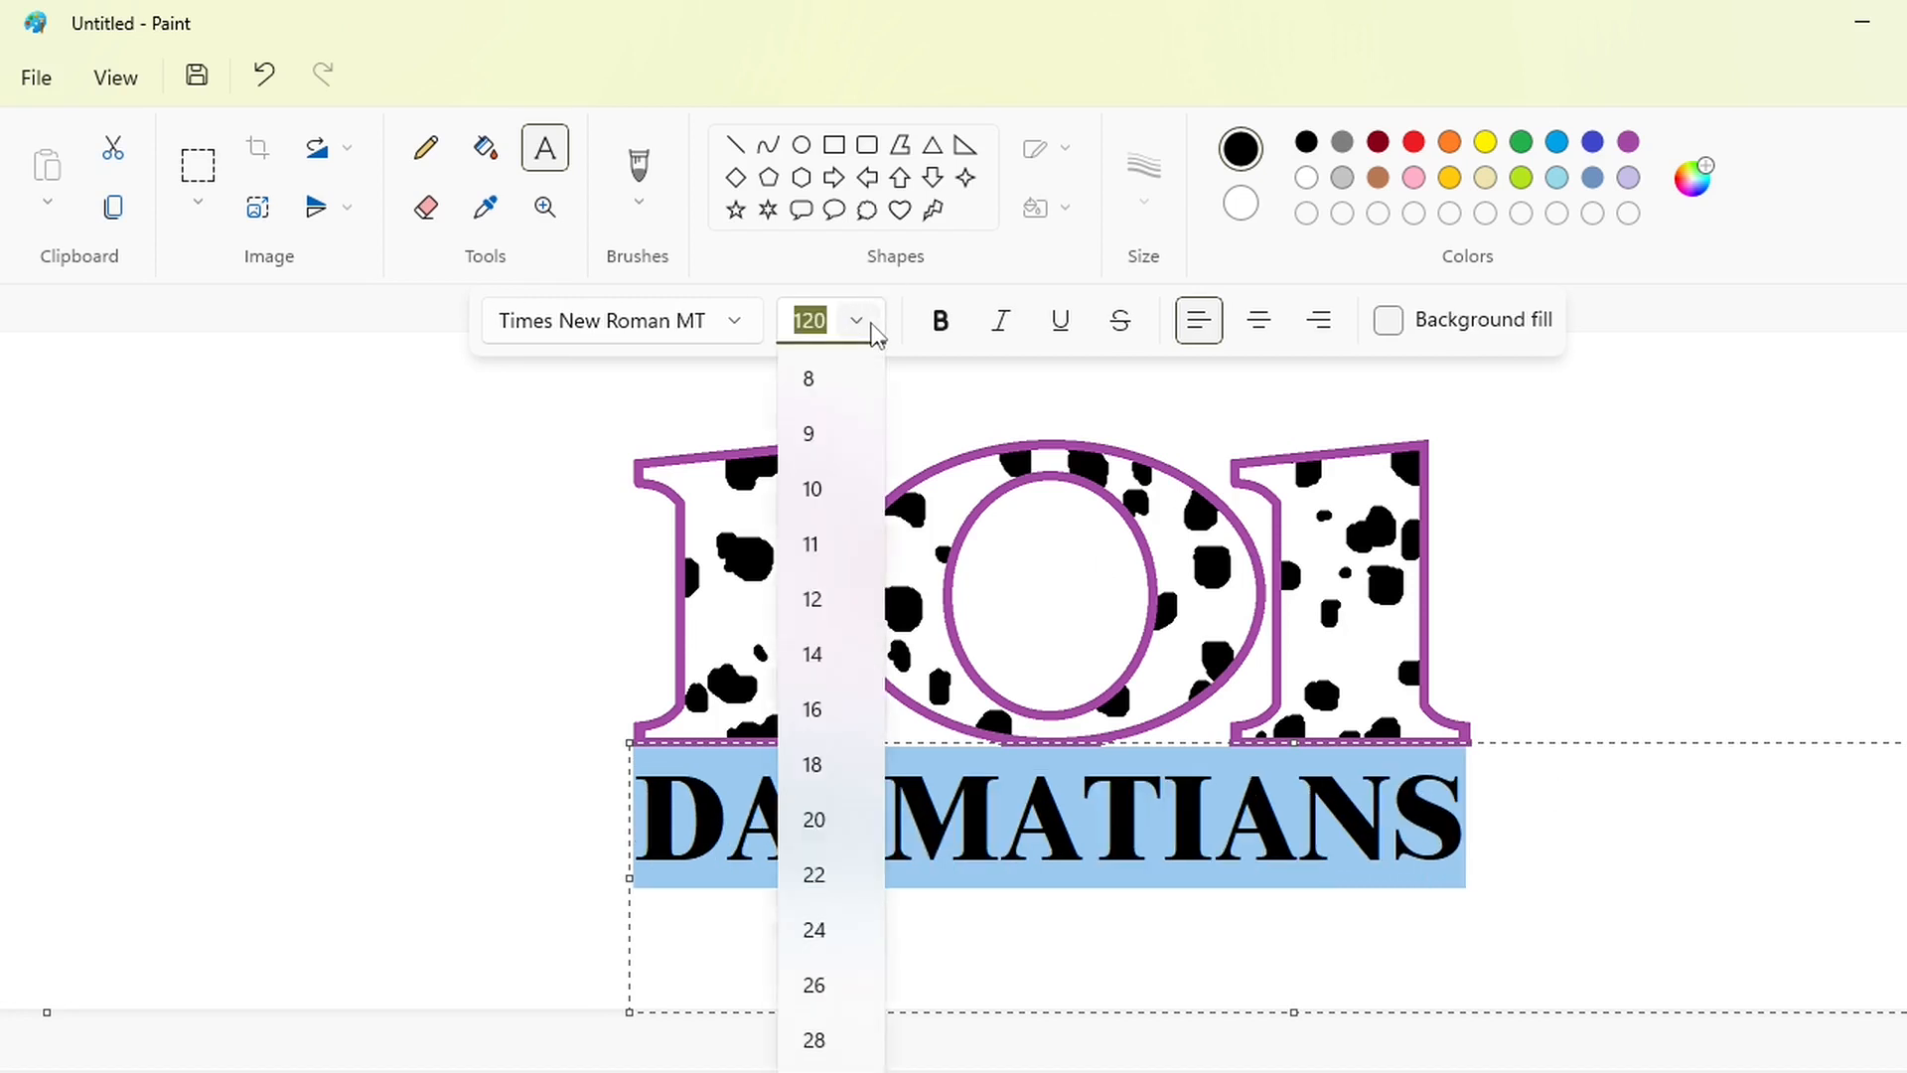
text(122)
key(Return)
click(482, 733)
- Copy the DALMATIANS text, undo its placement and paste it lower, leaving a gap beneath the 101
click(198, 164)
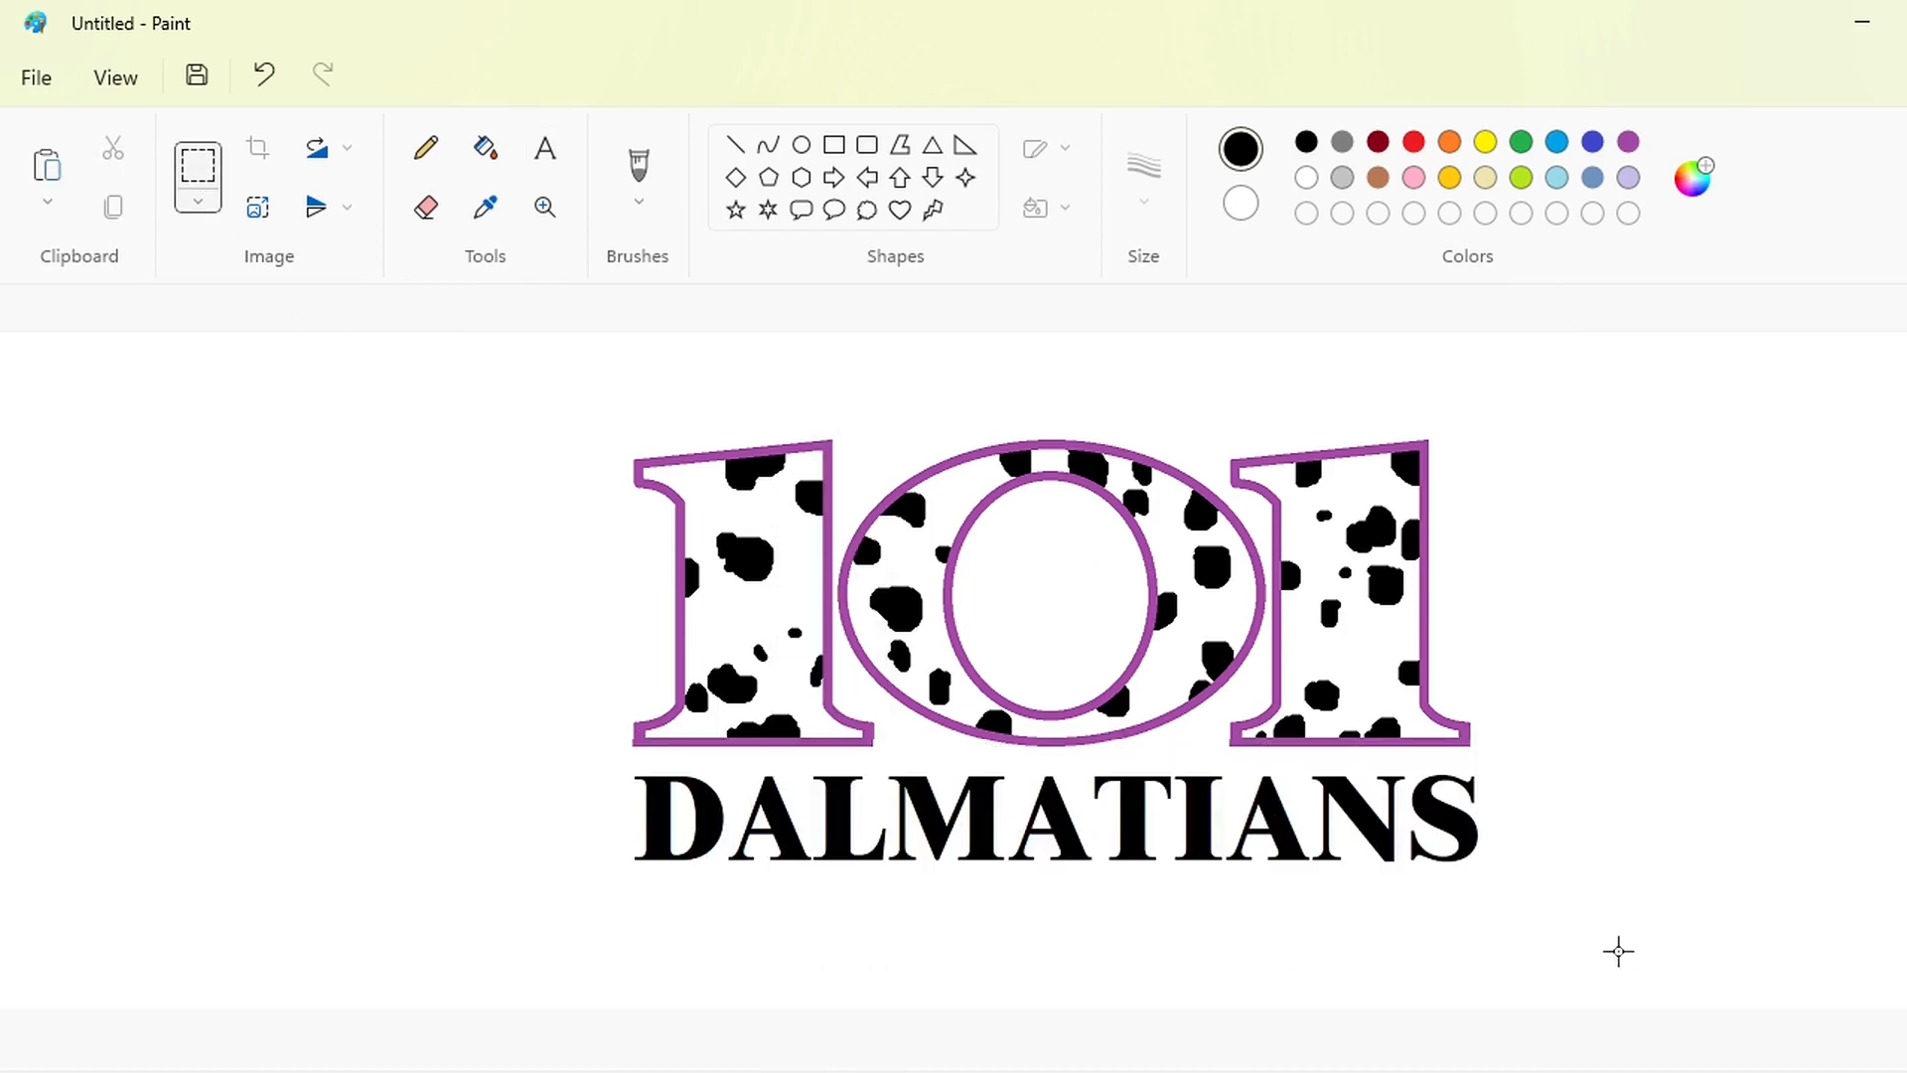
drag(1660, 956, 481, 754)
key(ctrl+c)
key(ctrl+z)
key(ctrl+v)
drag(617, 424, 1013, 927)
click(460, 694)
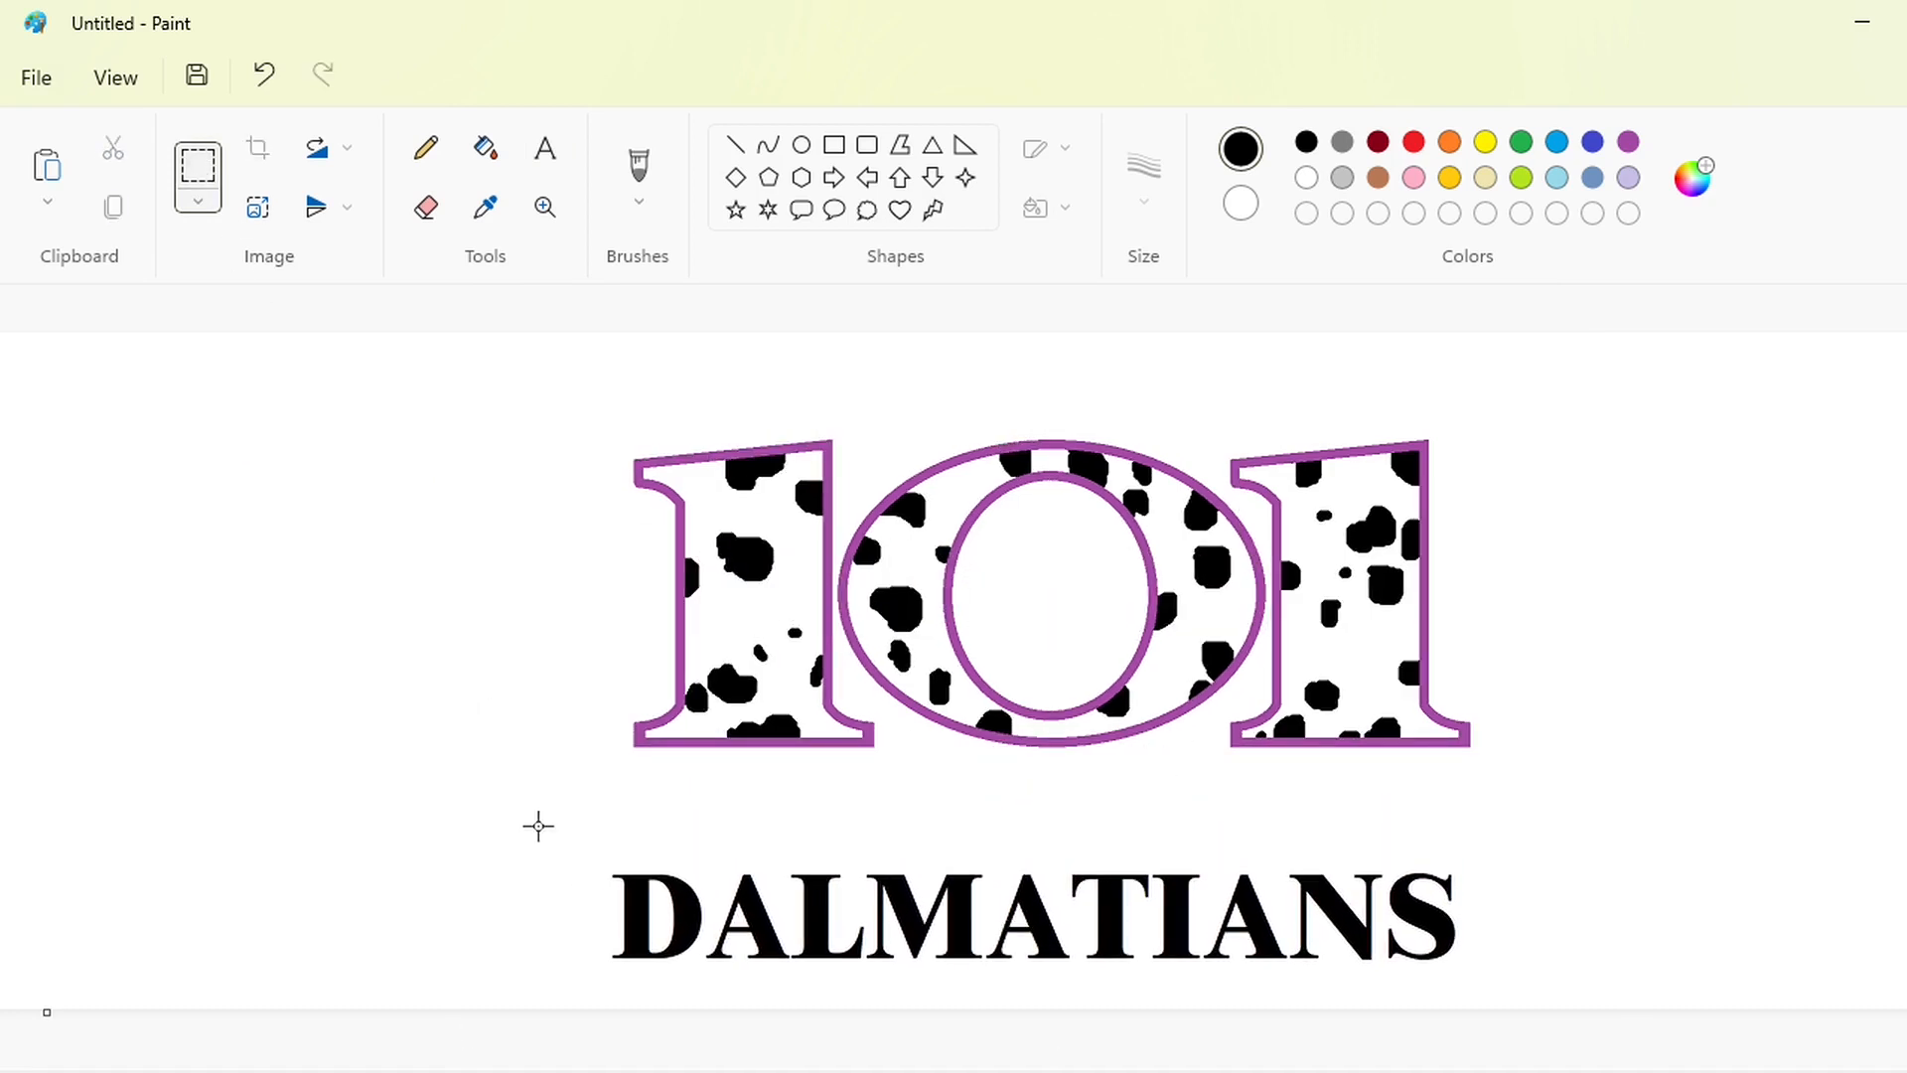
- Copy the black DALMATIANS text and place the duplicate in the empty area between the two 101s
drag(480, 792, 1583, 1009)
key(ctrl+c)
key(ctrl+v)
drag(965, 1054, 689, 1054)
drag(1228, 483, 716, 595)
click(800, 378)
- Fill every letter of the duplicate DALMATIANS with purple
click(1624, 146)
click(483, 153)
click(167, 583)
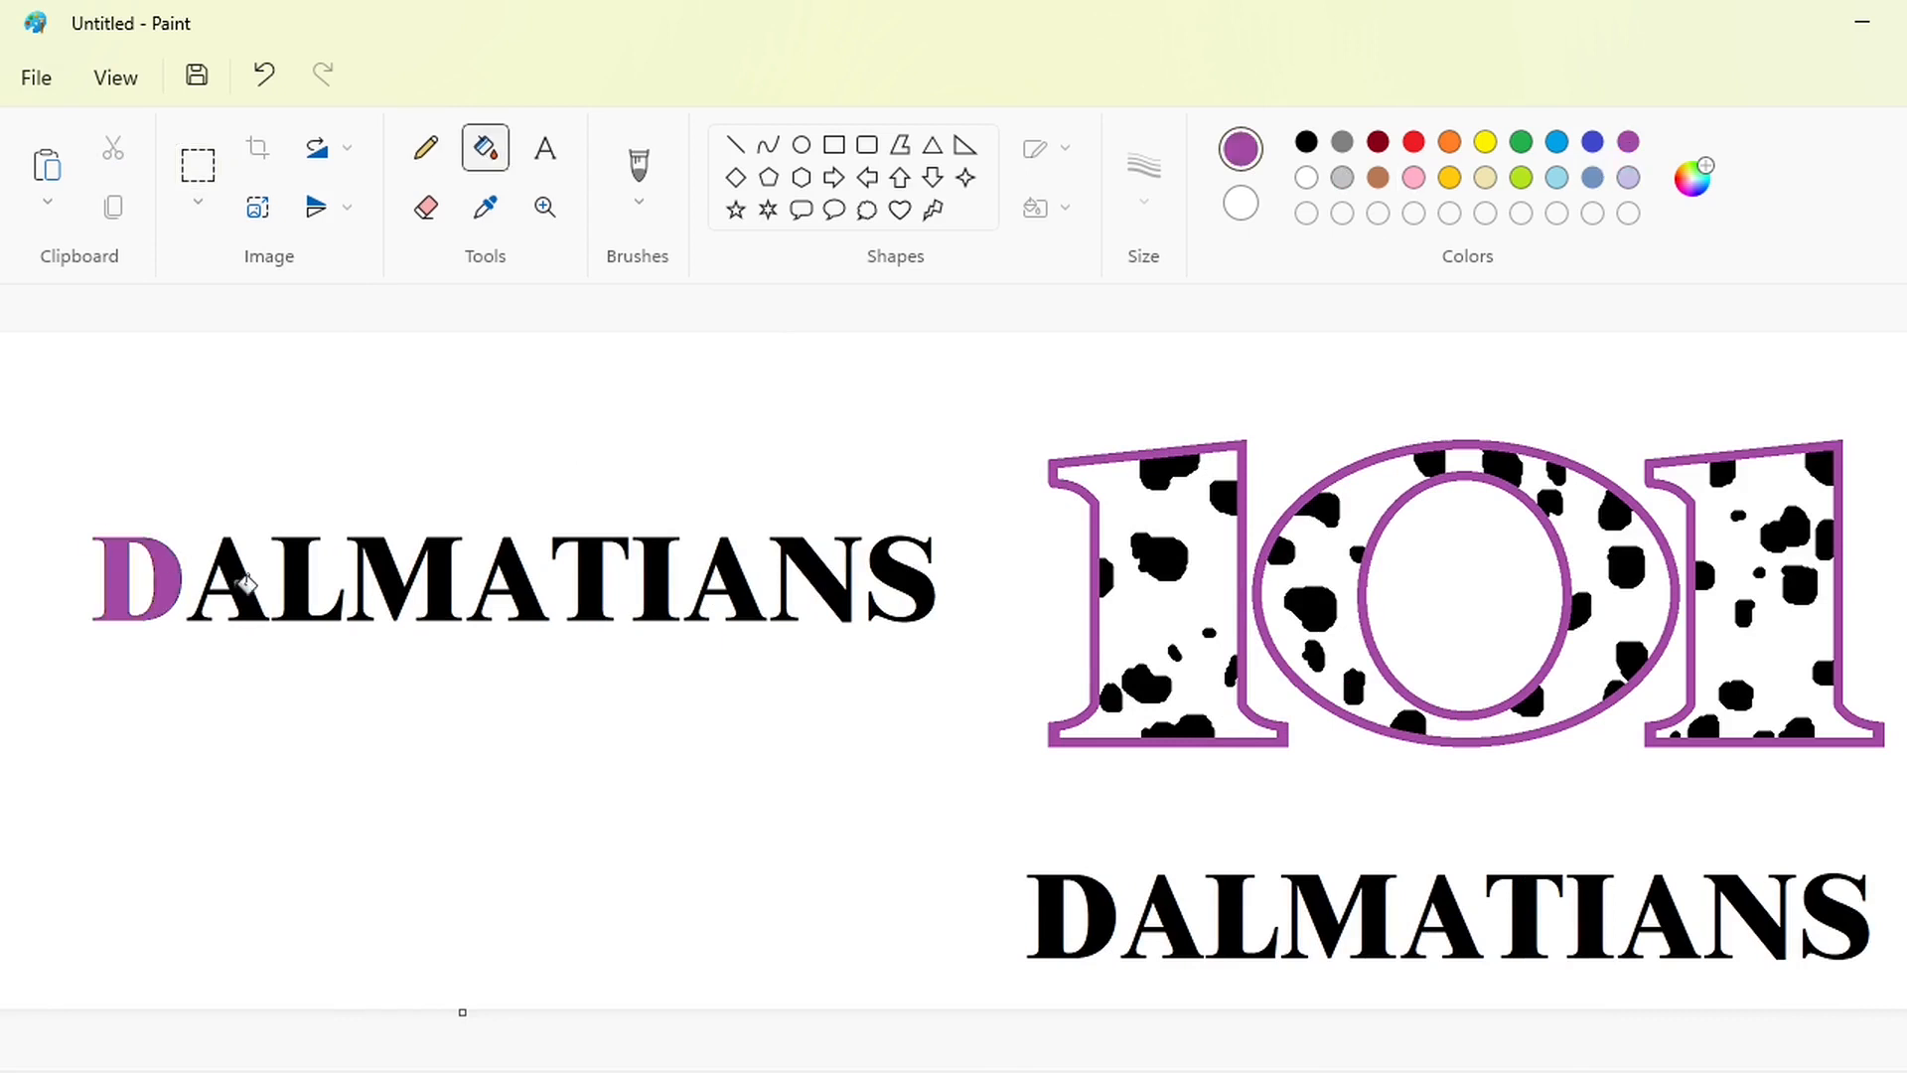
click(238, 584)
click(386, 584)
click(521, 584)
click(592, 584)
click(628, 584)
click(662, 593)
click(736, 587)
click(830, 586)
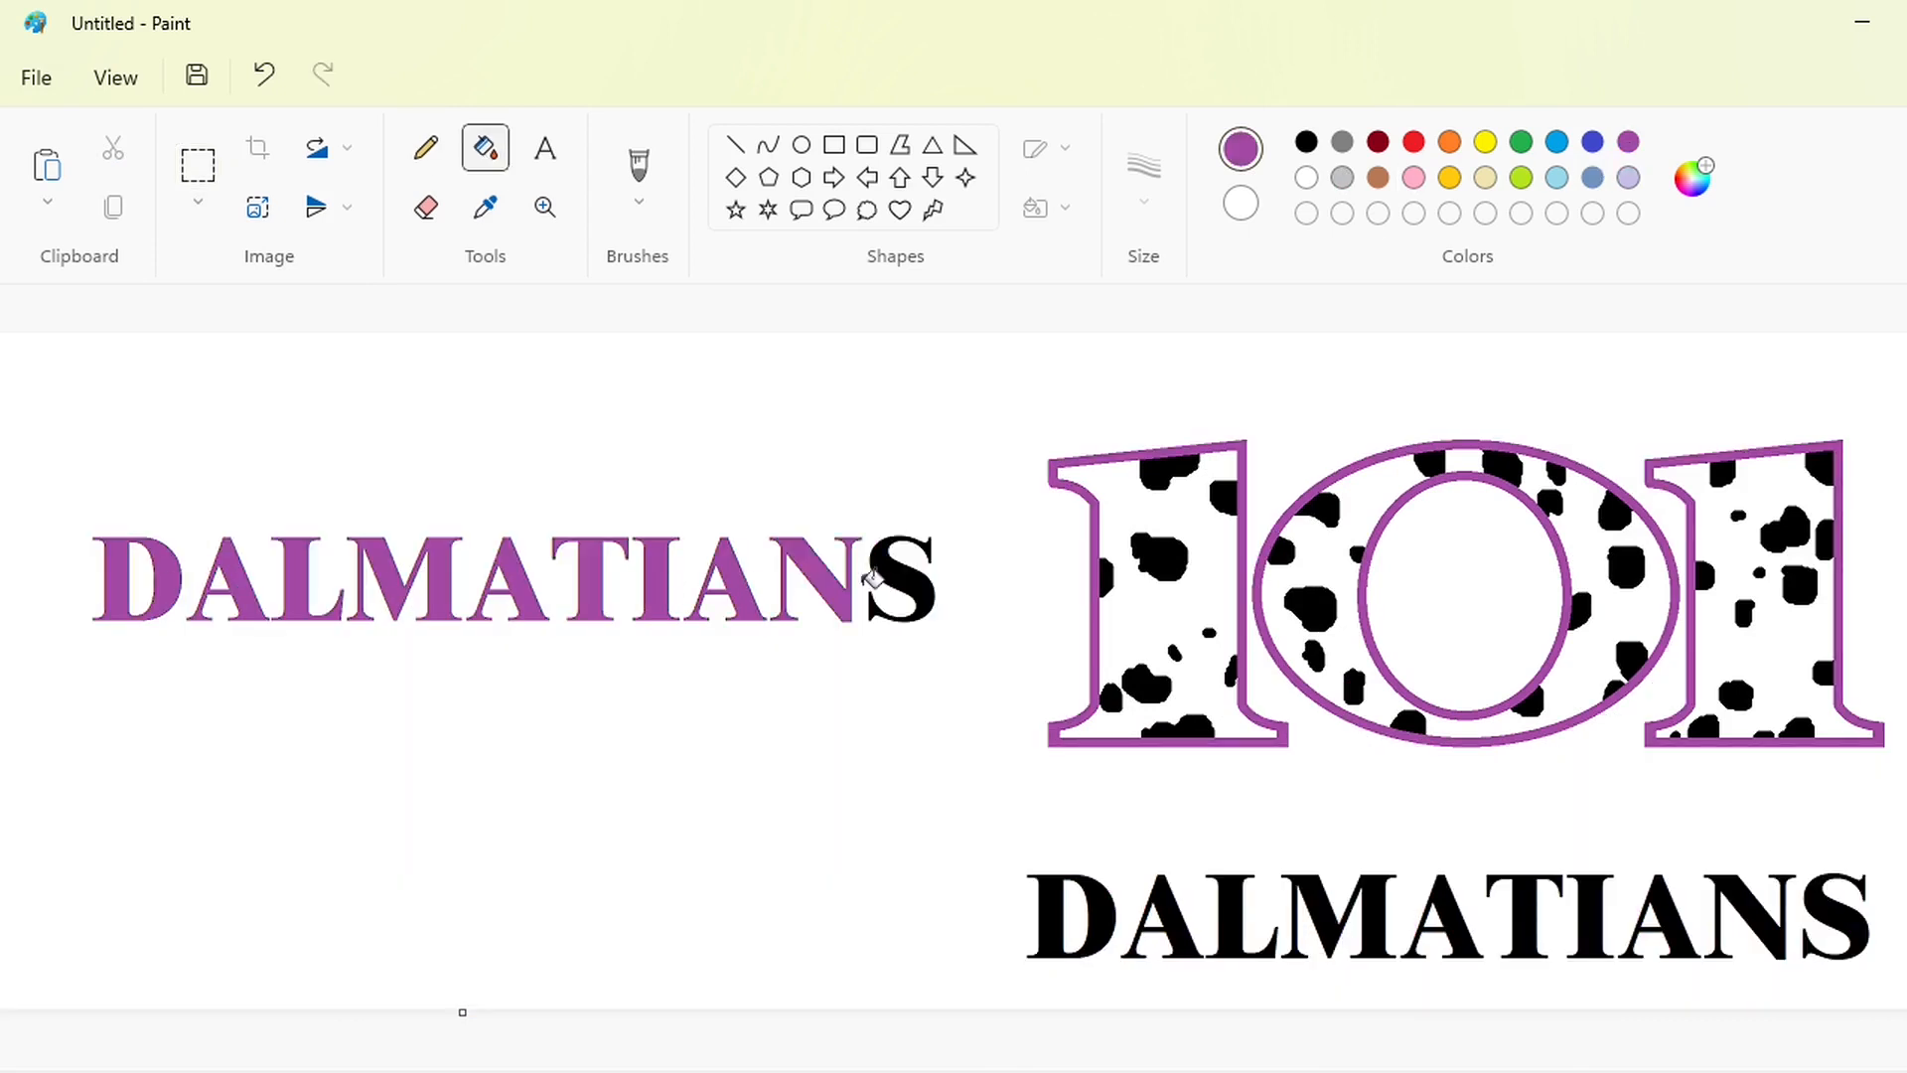
click(887, 569)
- Copy the purple DALMATIANS over the black one, slightly offset to form a black drop shadow
click(198, 173)
drag(38, 413, 962, 763)
scroll(1351, 1047, right, 4)
key(ctrl+v)
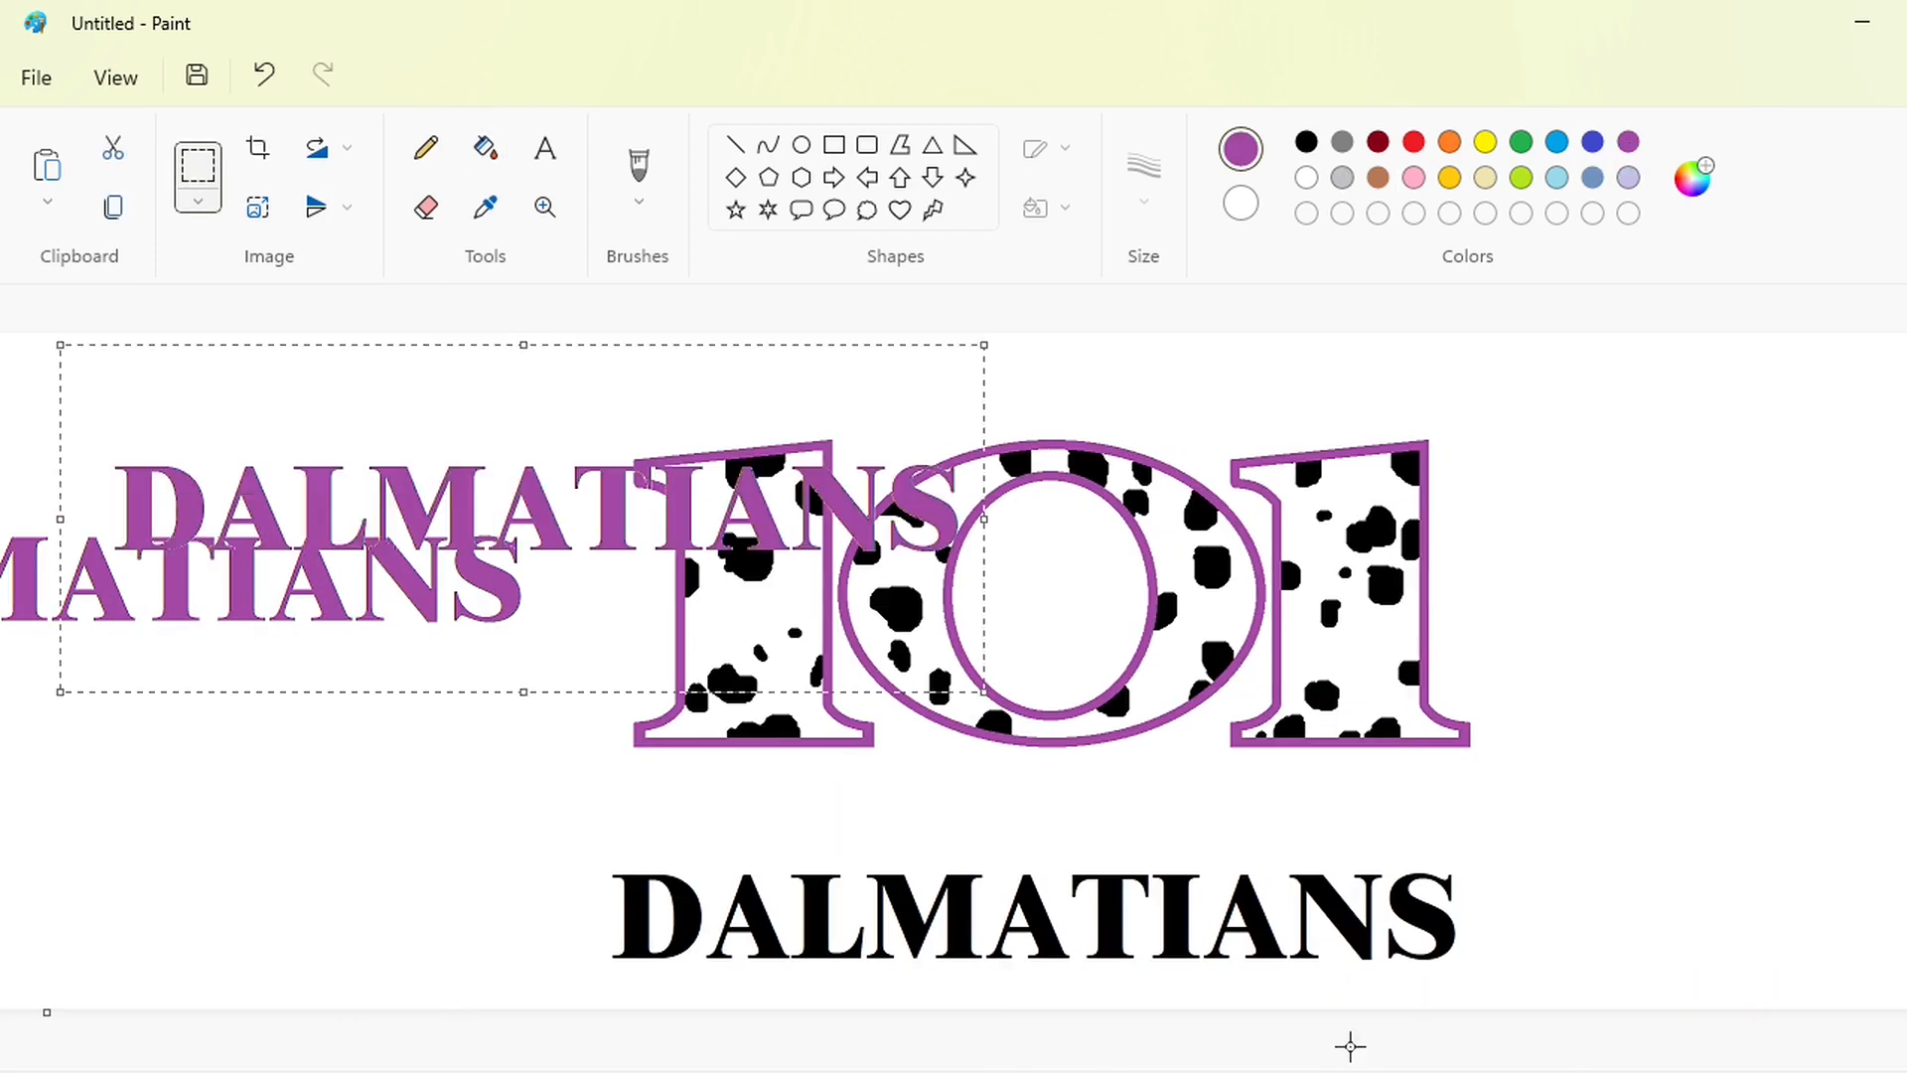
drag(496, 552, 981, 928)
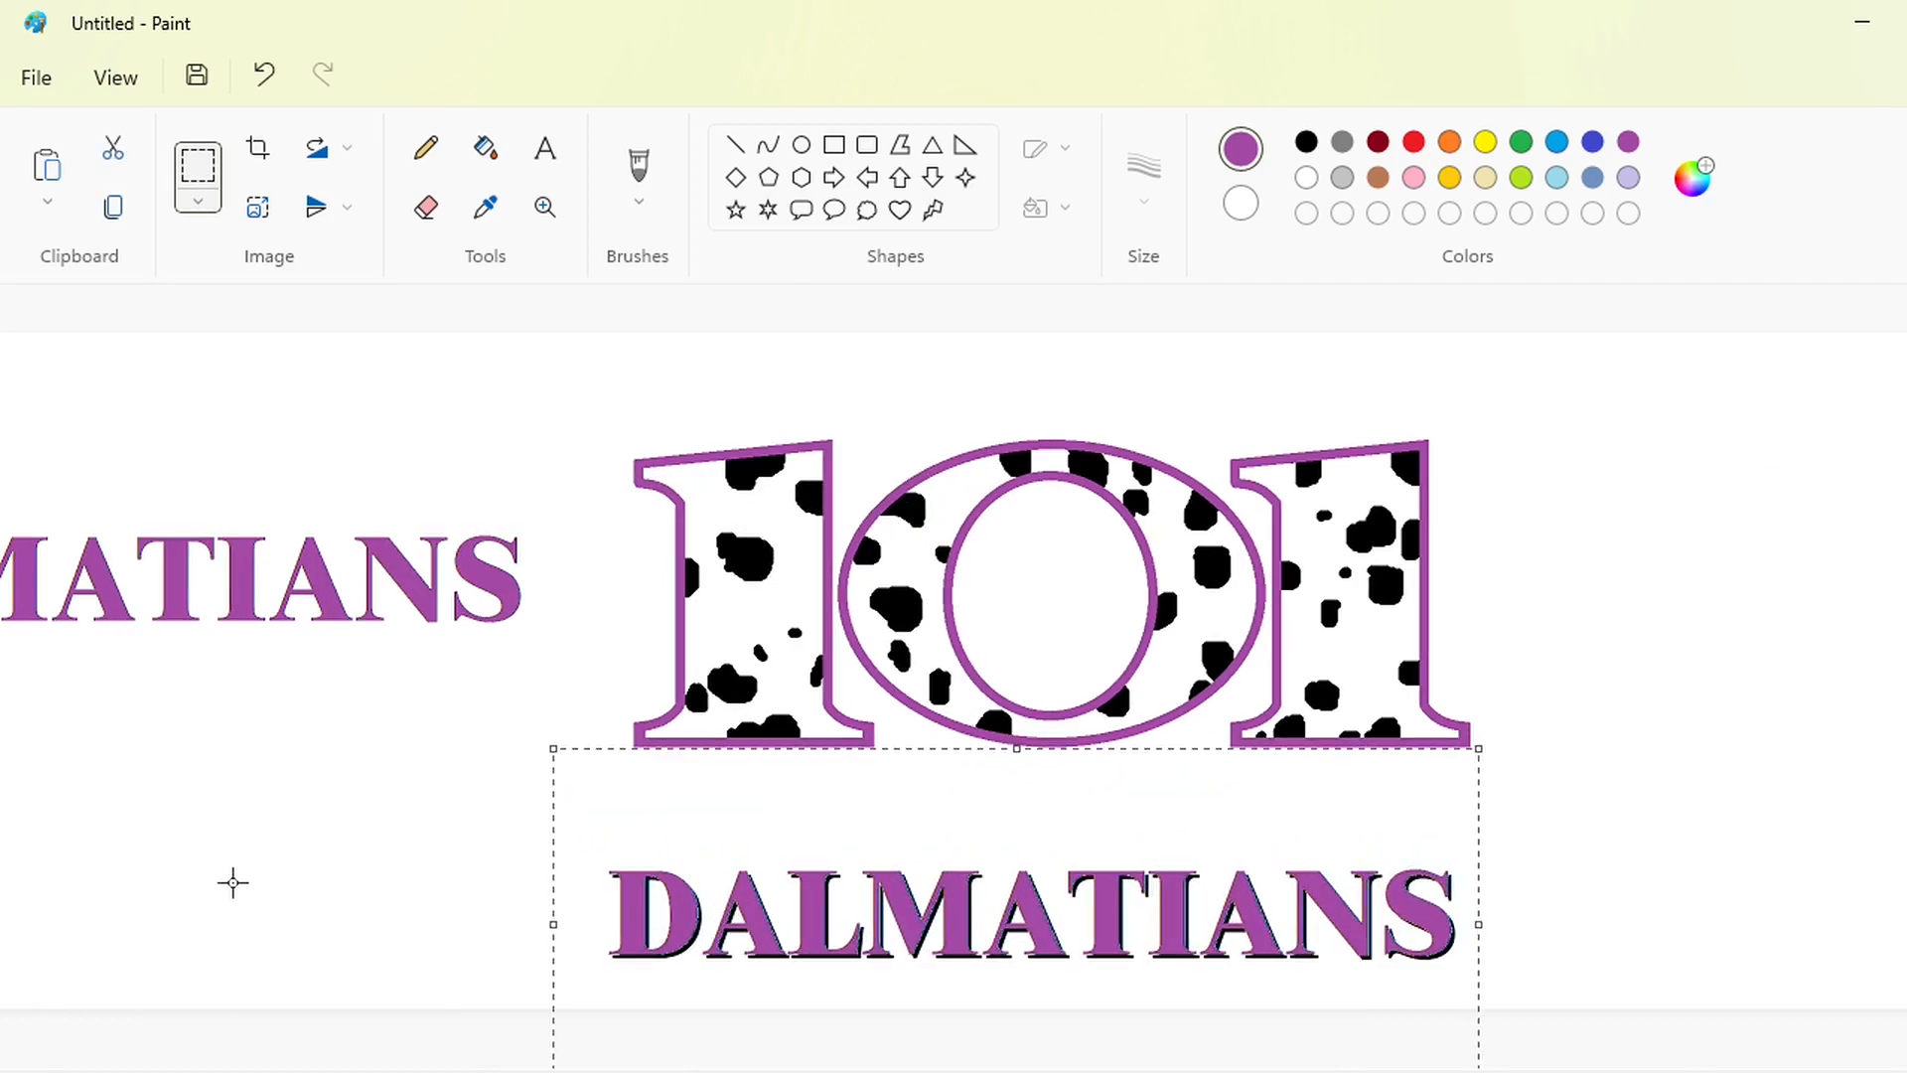
click(297, 653)
- Undo the last edits and cover the black DALMATIANS beneath the spotted 101 with a white filled rectangle
key(ctrl+z)
key(ctrl+z)
key(ctrl+z)
key(ctrl+z)
click(835, 145)
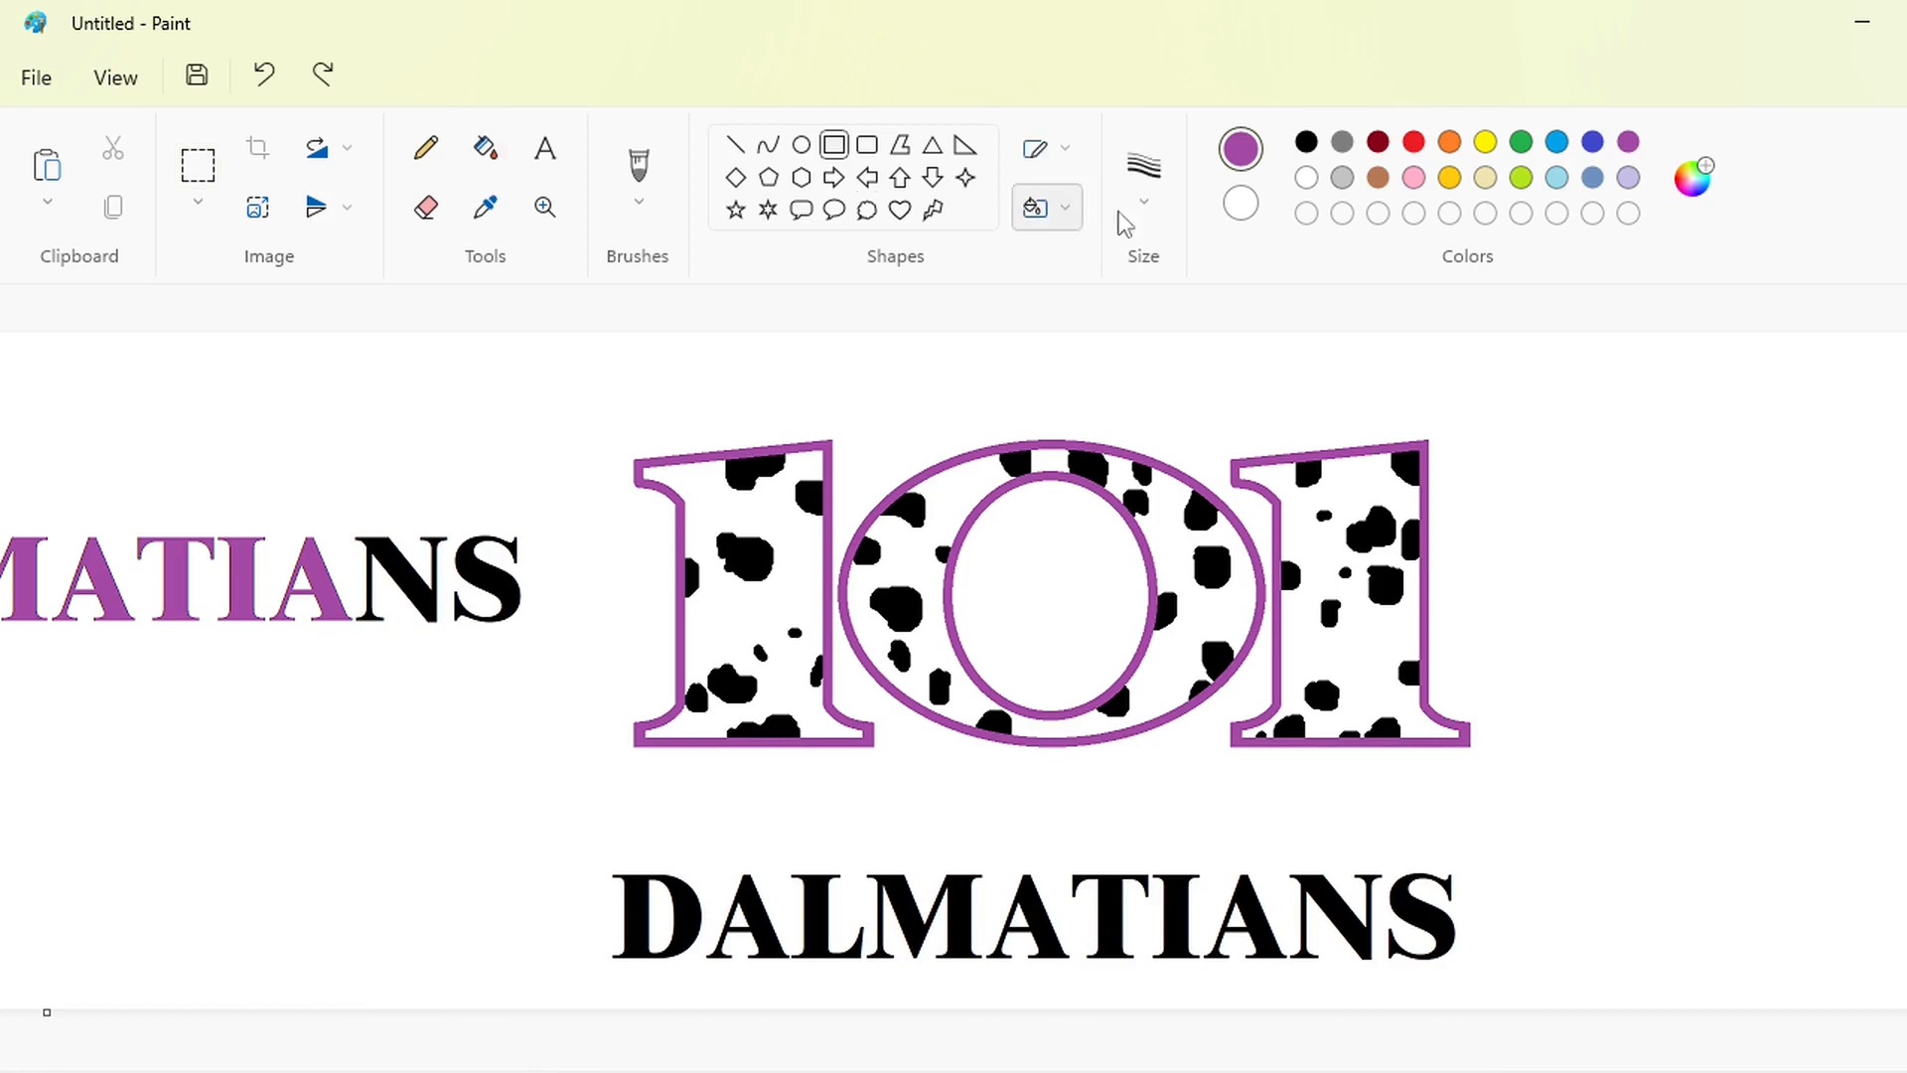
click(1051, 209)
click(938, 326)
click(1306, 177)
drag(586, 839, 1509, 984)
click(1691, 595)
- Paste the shadowed purple DALMATIANS and position it directly beneath the spotted 101
key(ctrl+v)
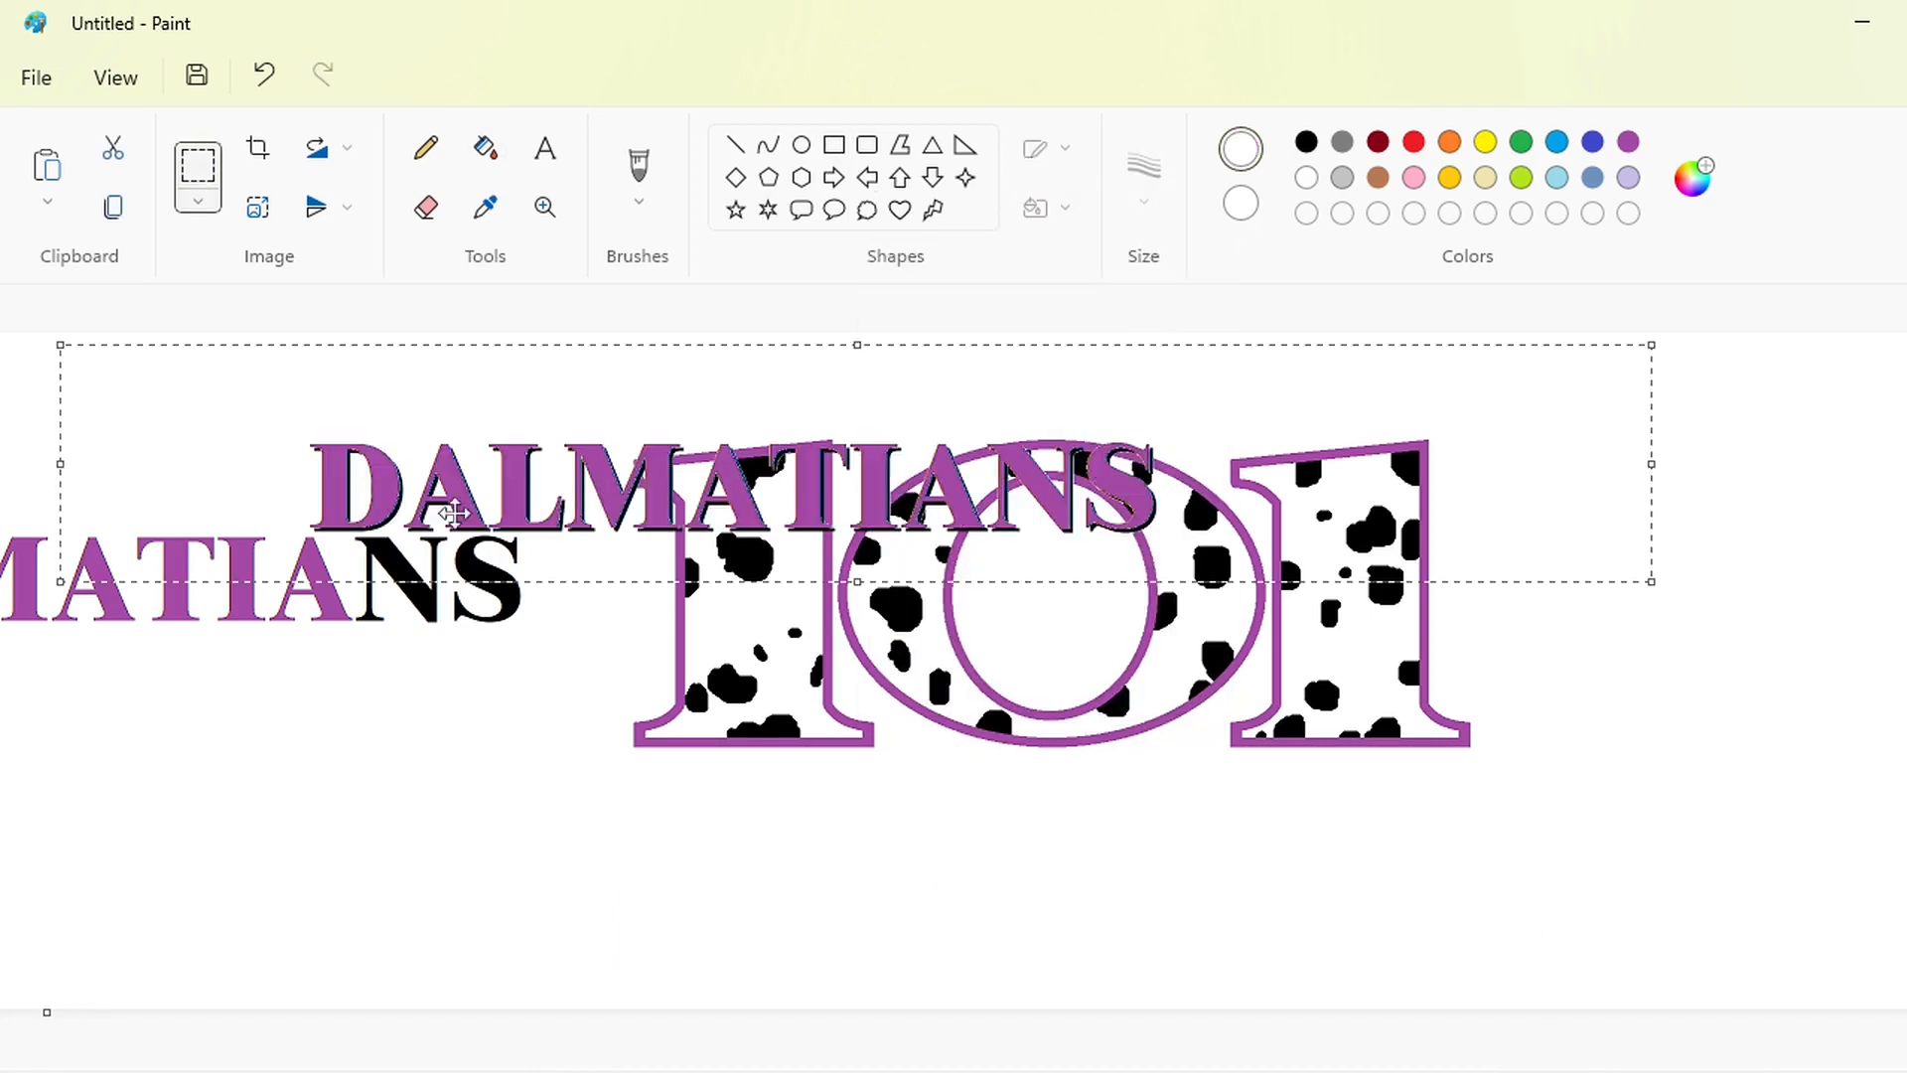
drag(765, 498, 1078, 785)
key(Down)
key(Down)
key(Down)
key(Down)
key(Down)
key(Down)
key(Down)
key(Down)
key(Down)
key(Down)
key(Down)
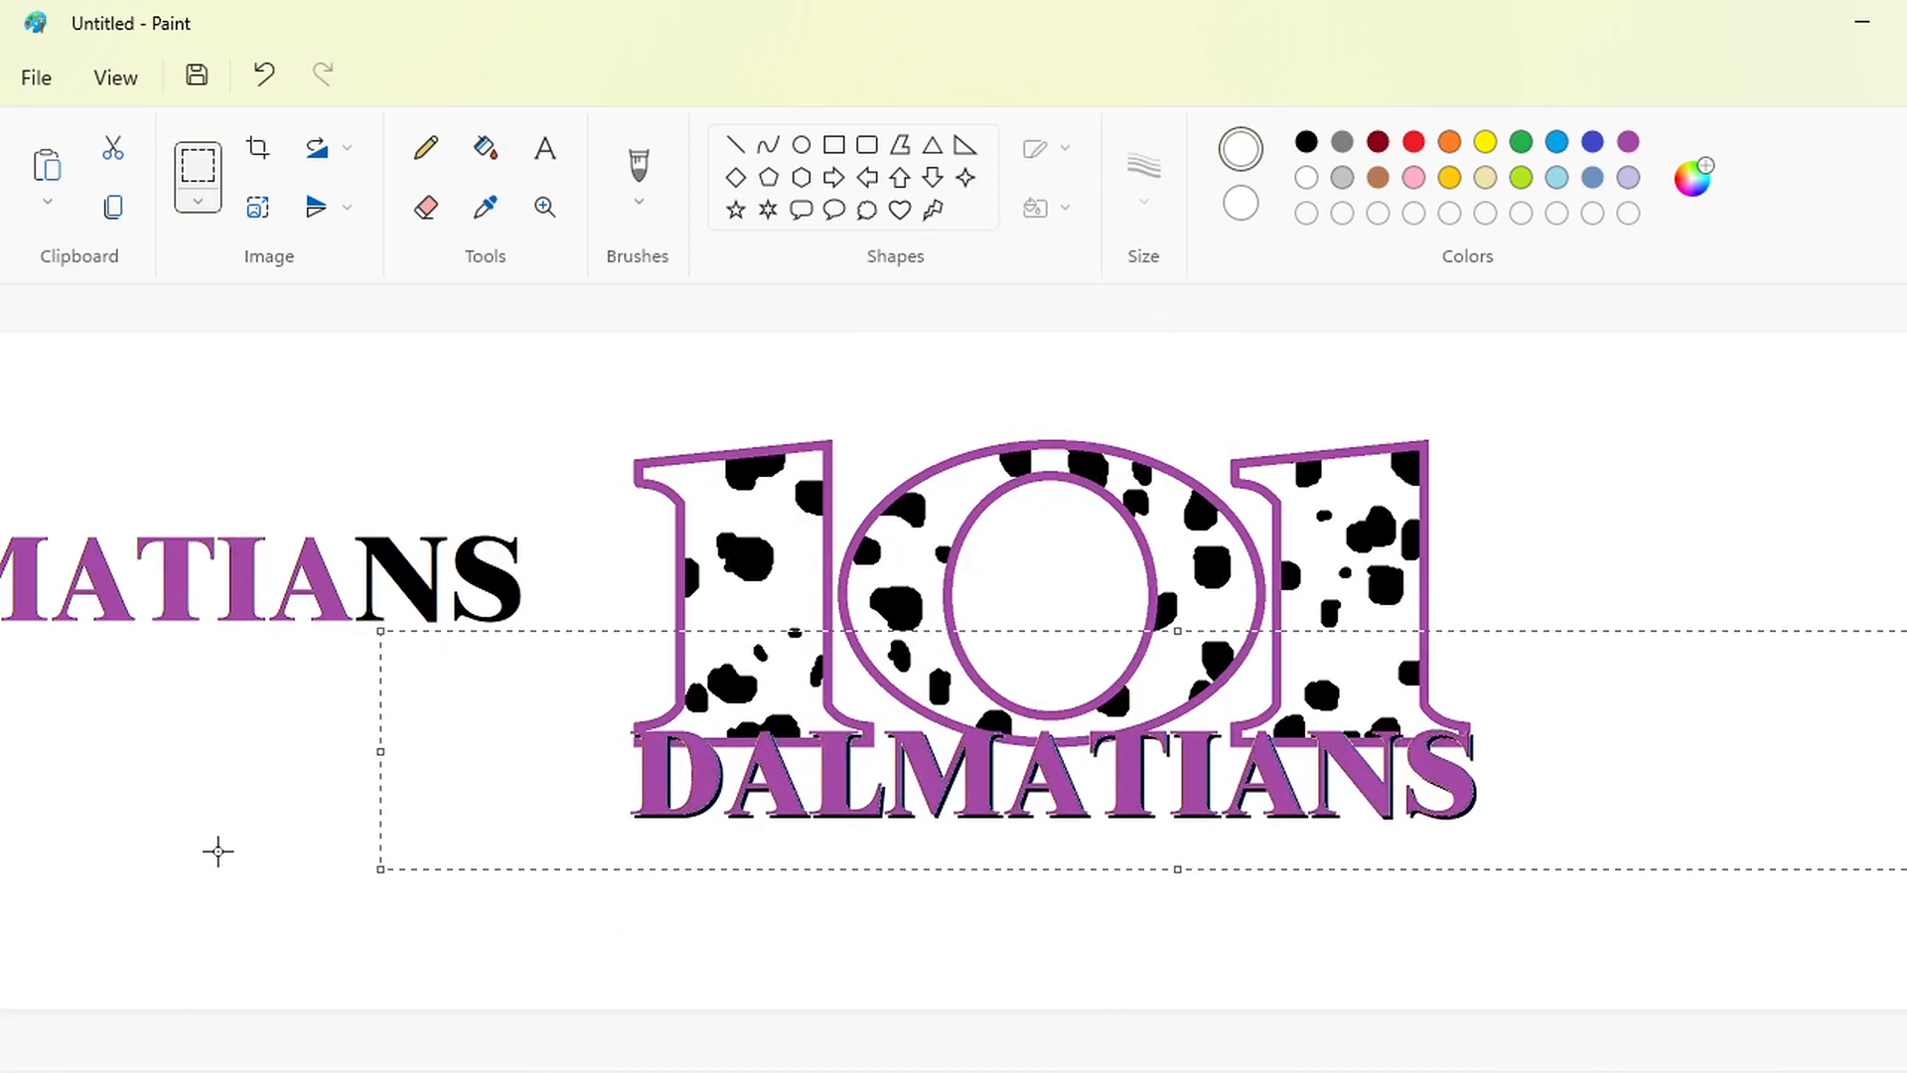
click(741, 962)
- Cover the leftover partly purple DALMATIANS between the two 101s with a white filled rectangle
scroll(741, 962, down, 1)
click(834, 145)
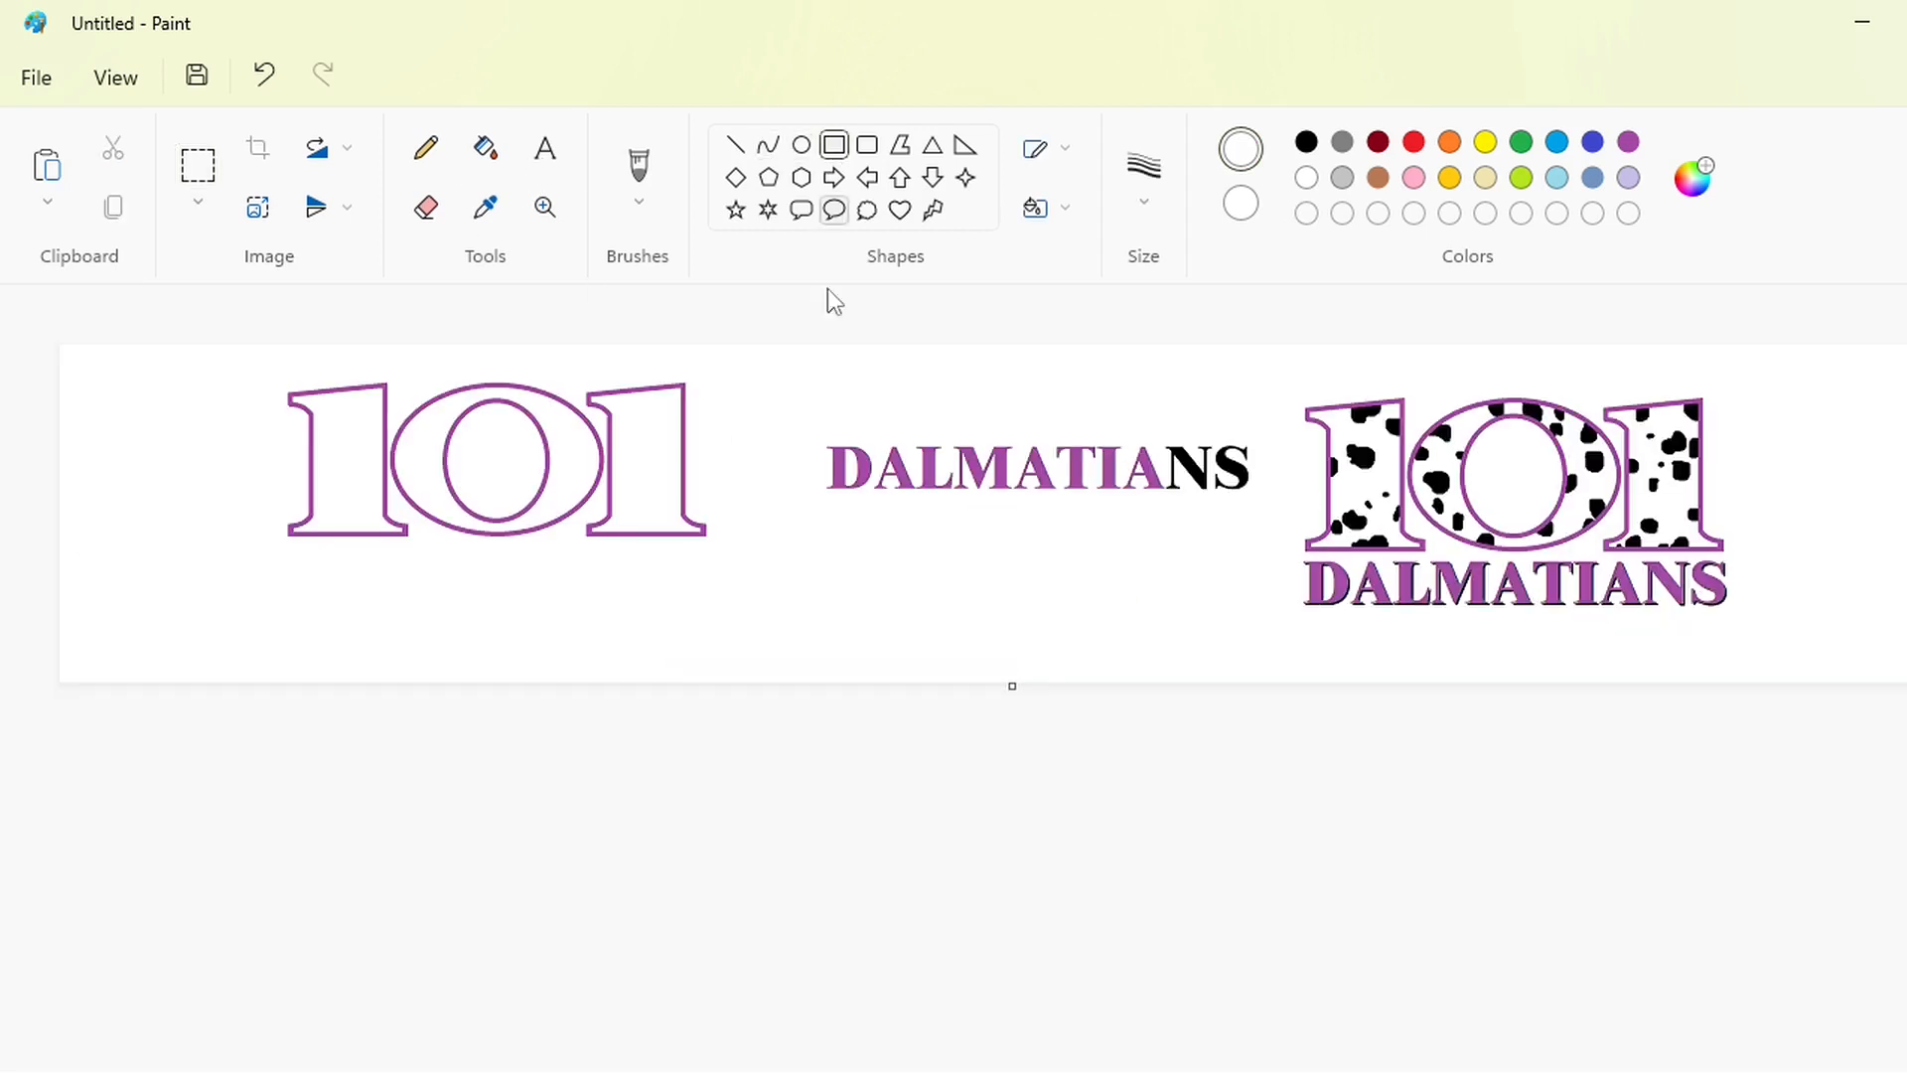
drag(807, 417, 1269, 573)
click(1644, 980)
scroll(1198, 1049, down, 1)
scroll(1197, 1048, up, 1)
scroll(976, 576, up, 1)
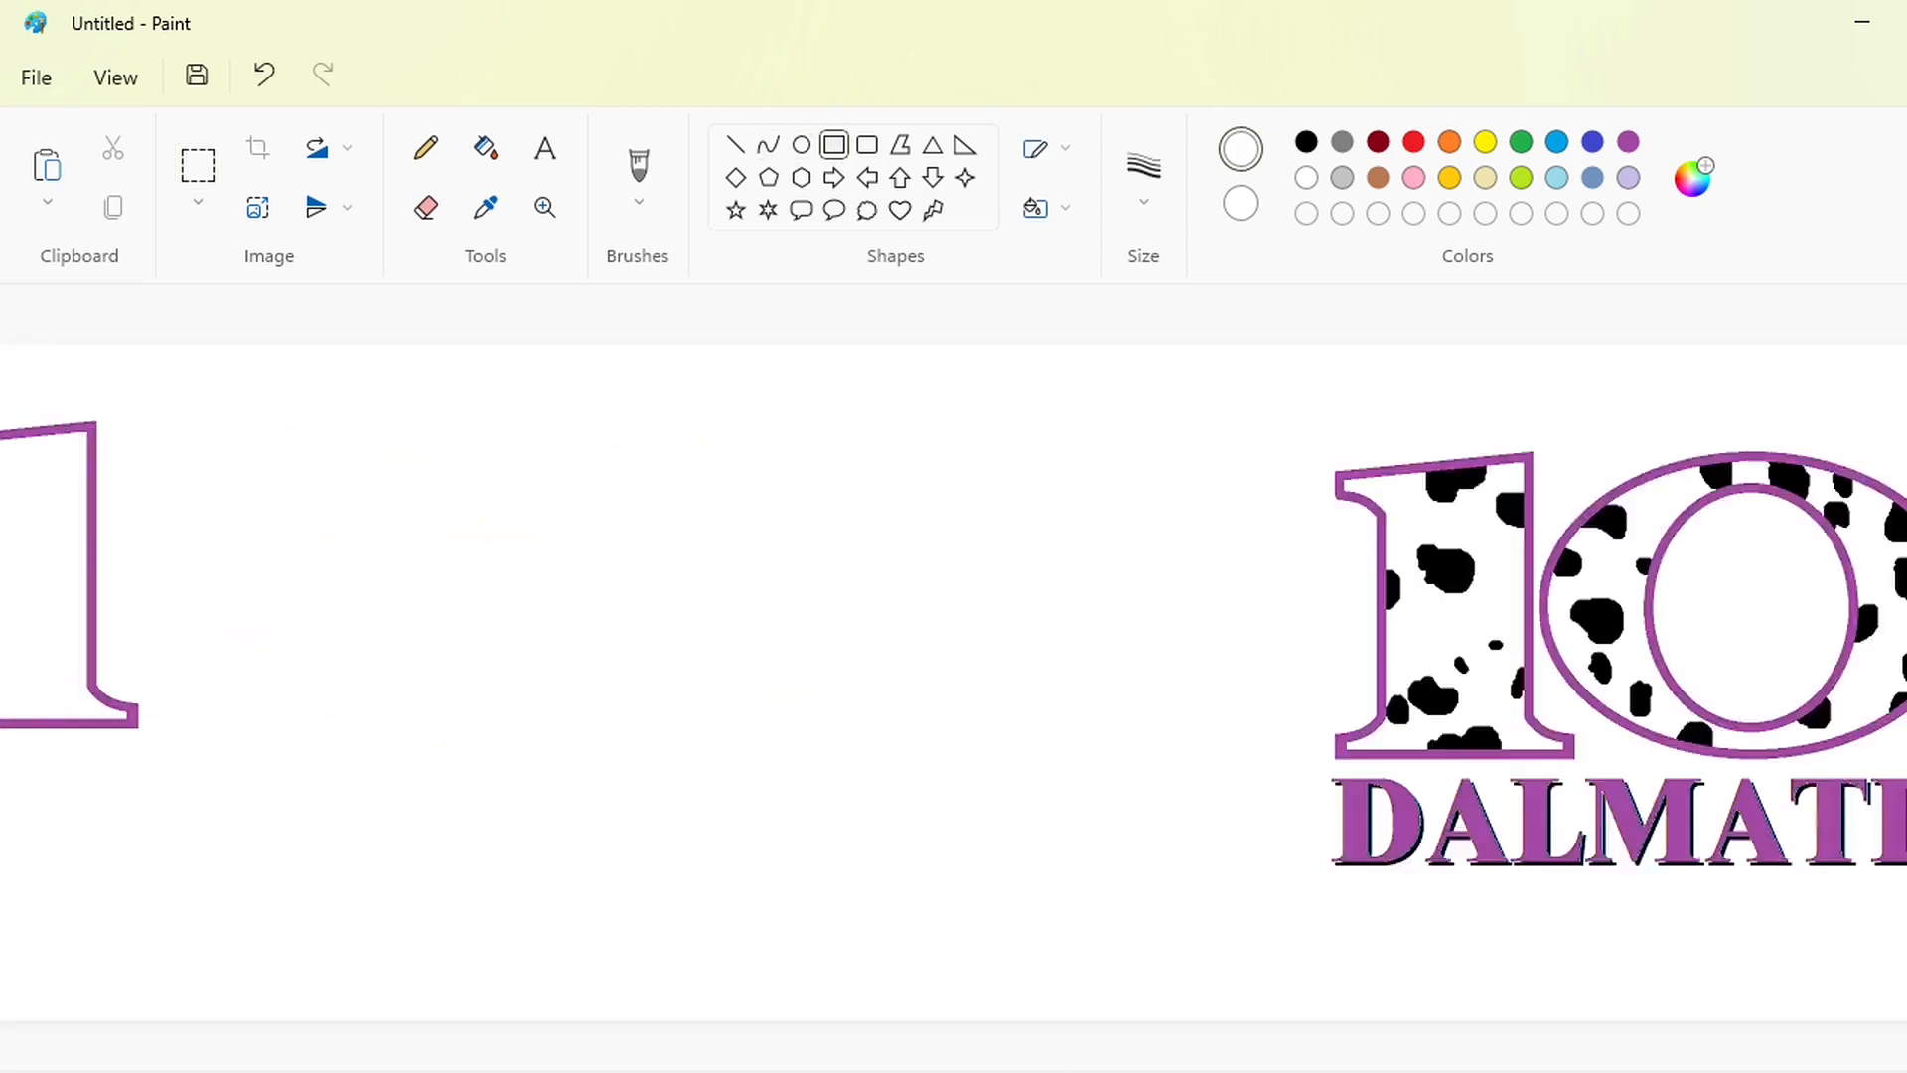
- Set up the Text tool with black colour, font size 50 and the Waltograph font
click(545, 148)
click(1306, 142)
click(857, 322)
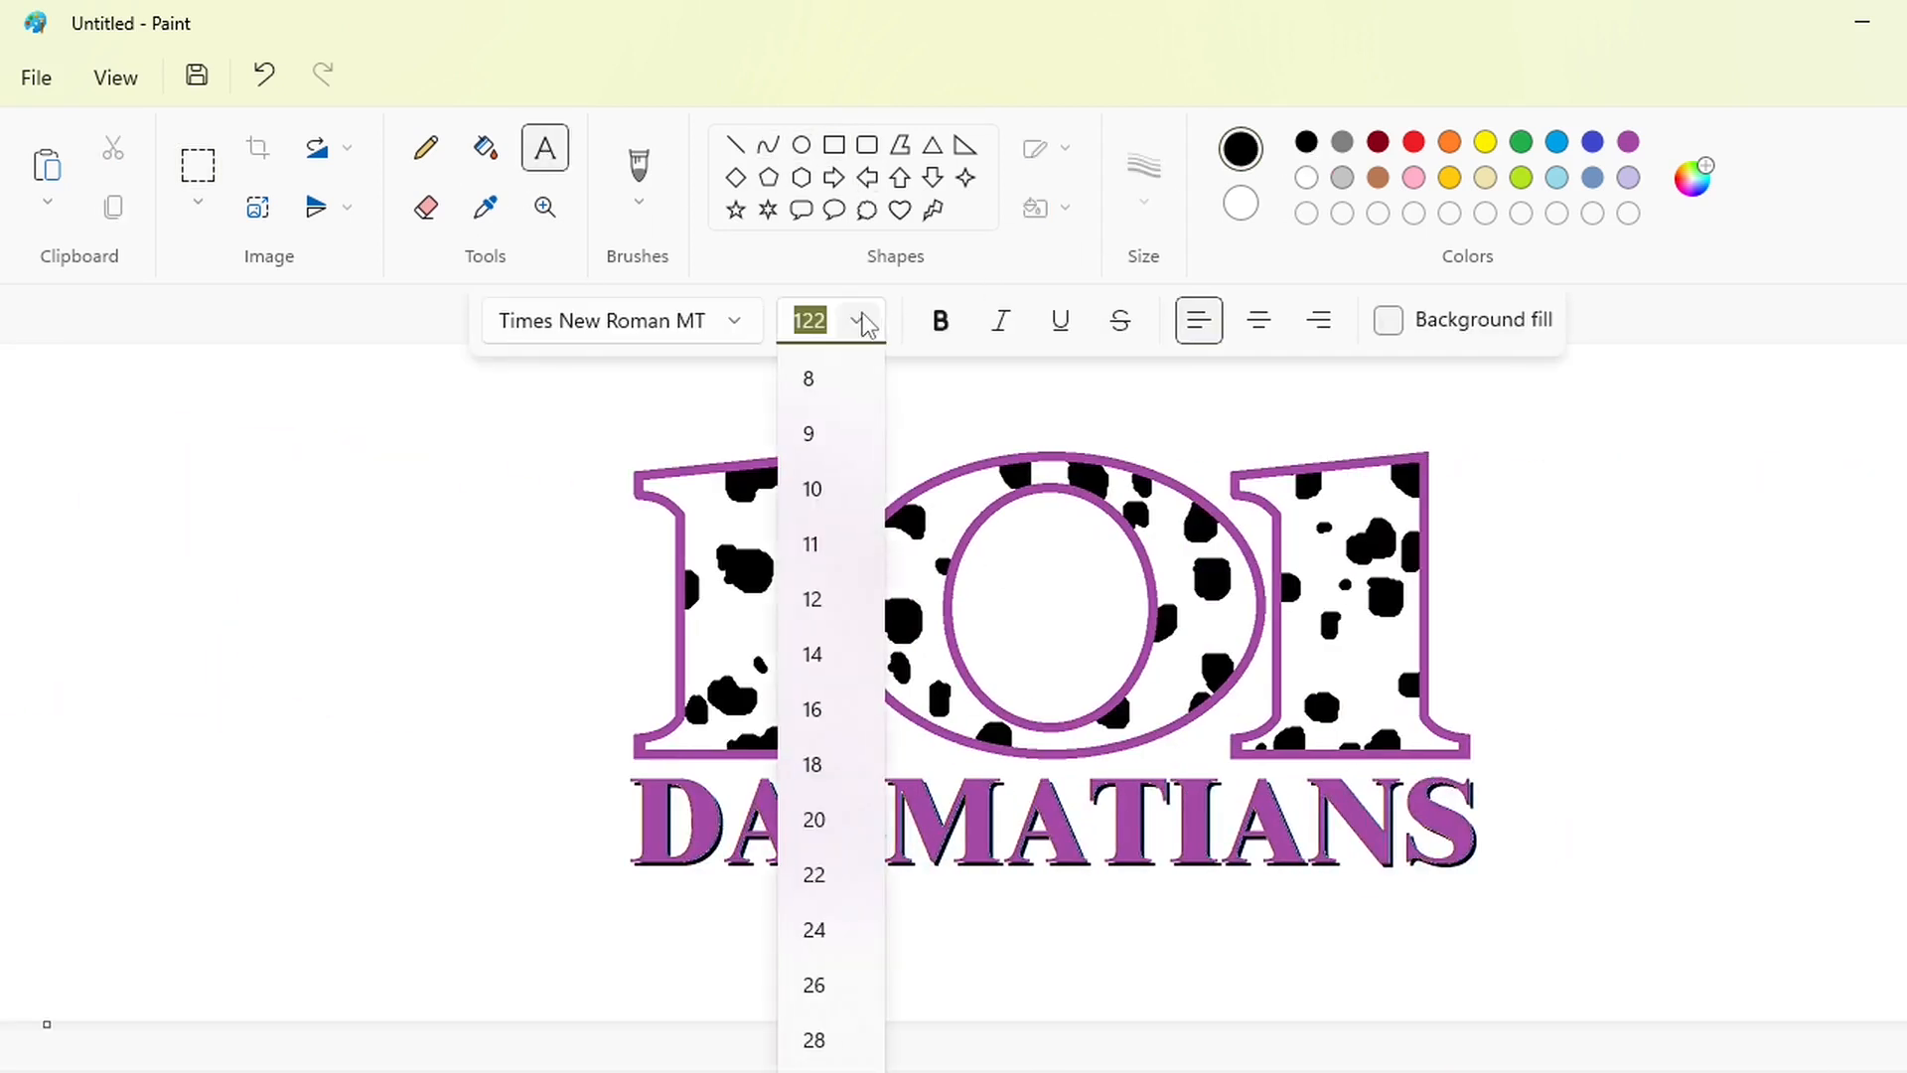
text(50)
key(Return)
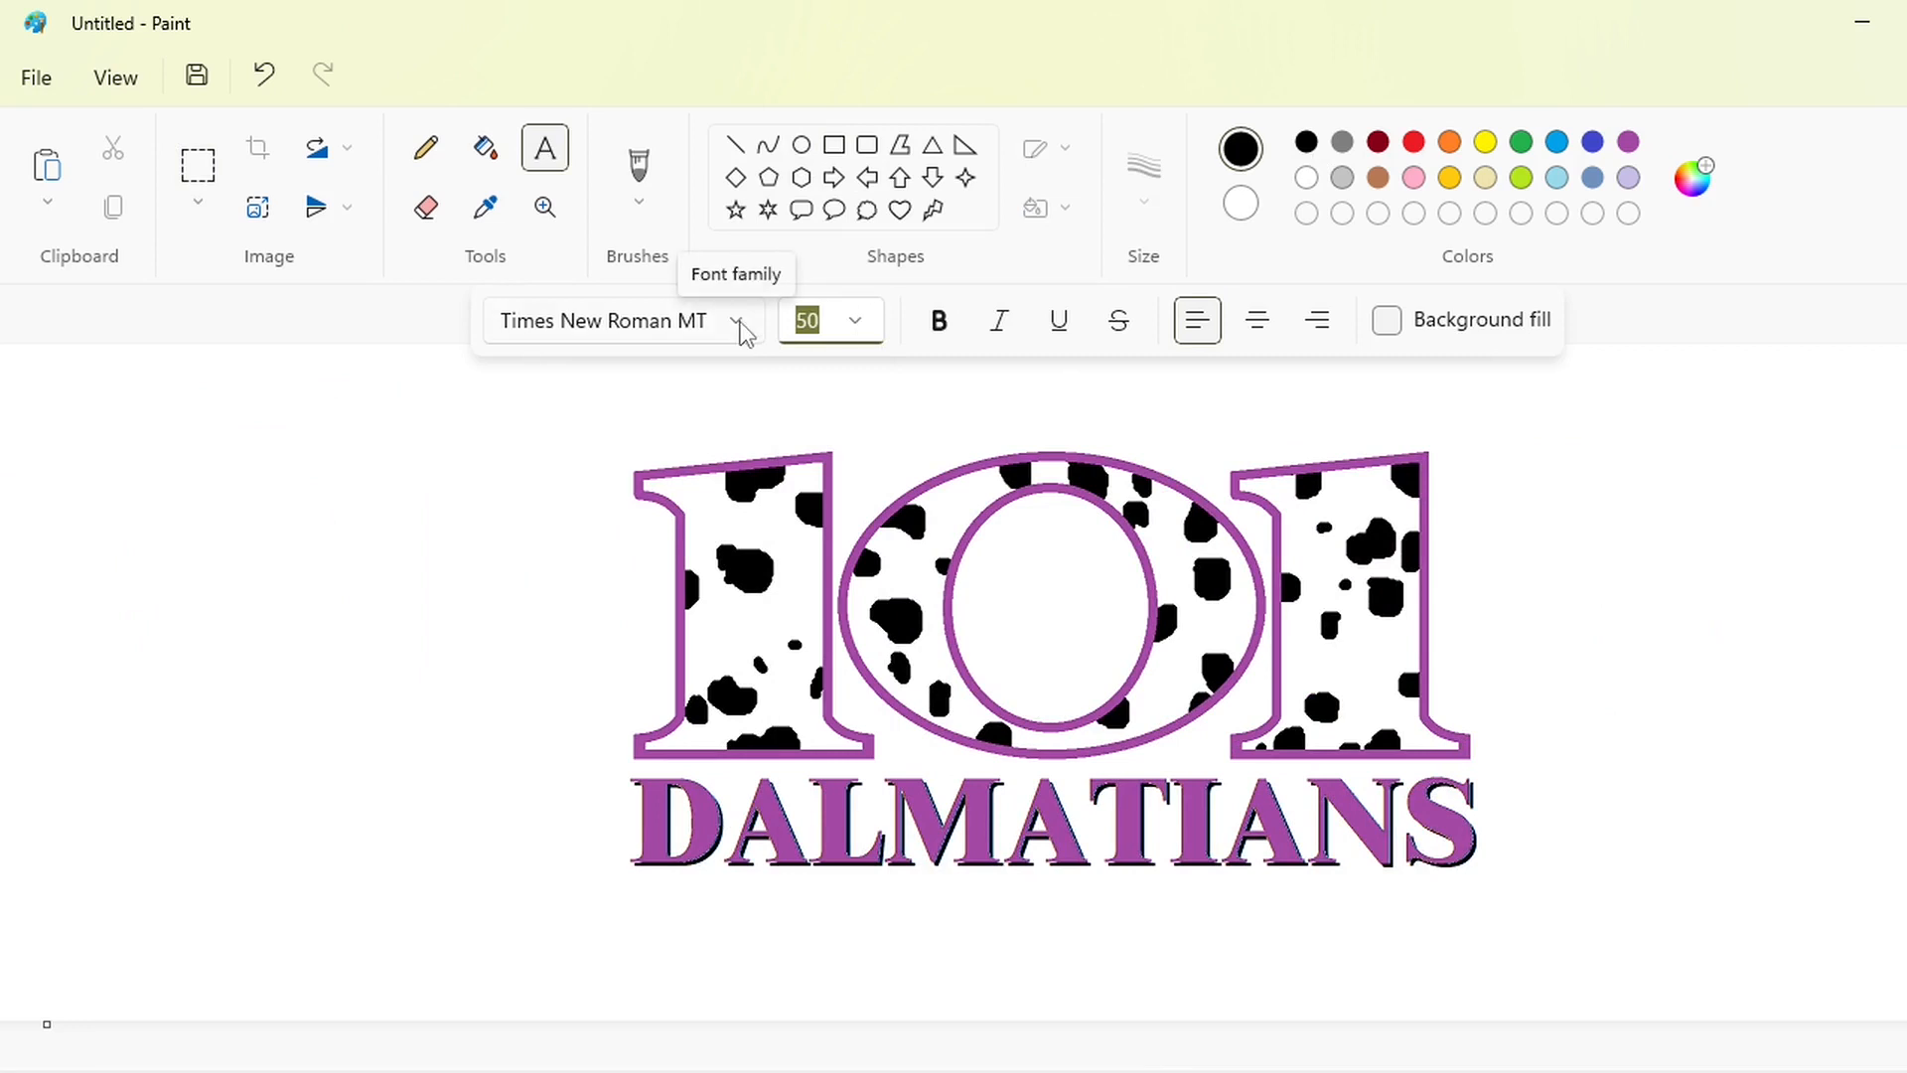
click(737, 327)
scroll(689, 498, down, 6)
scroll(693, 502, up, 2)
click(616, 186)
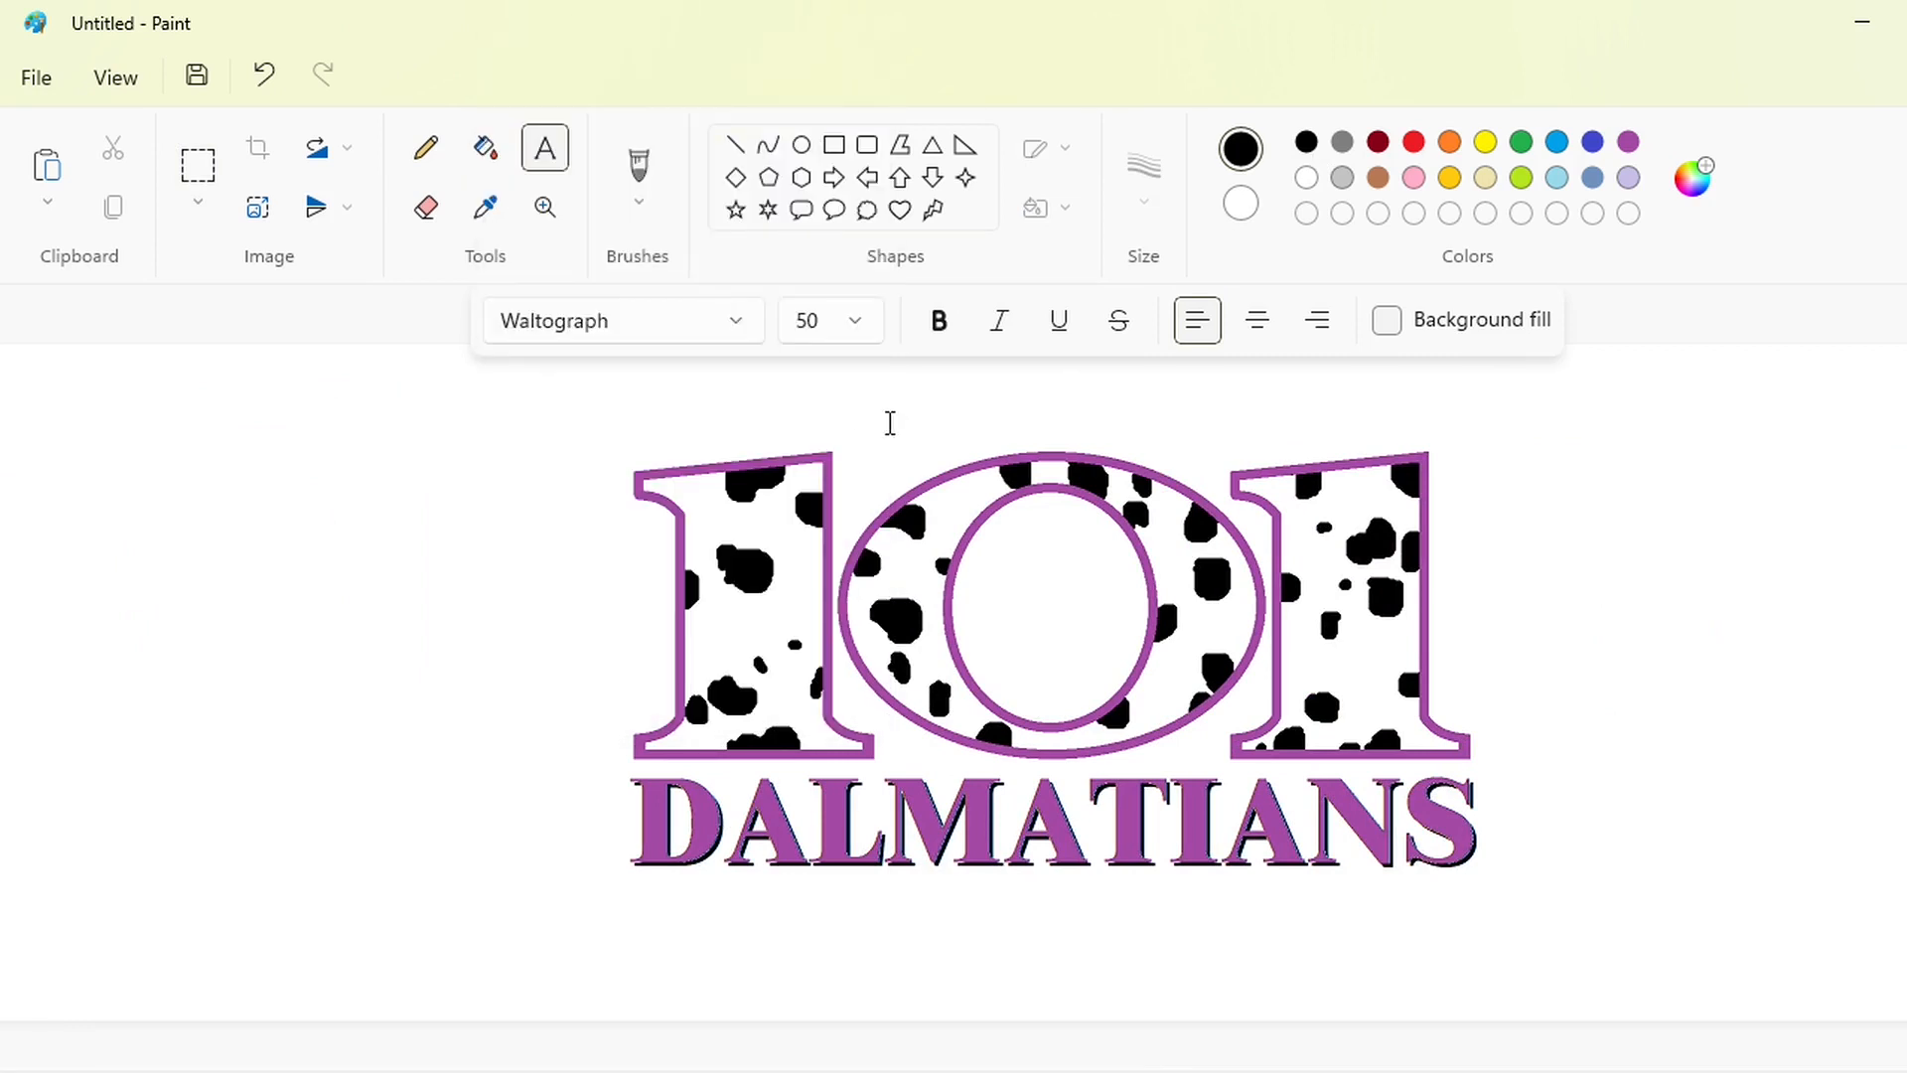
- Add the text "Disney" just above the zero of the spotted 101
click(890, 422)
click(1092, 583)
click(883, 452)
text(Disney)
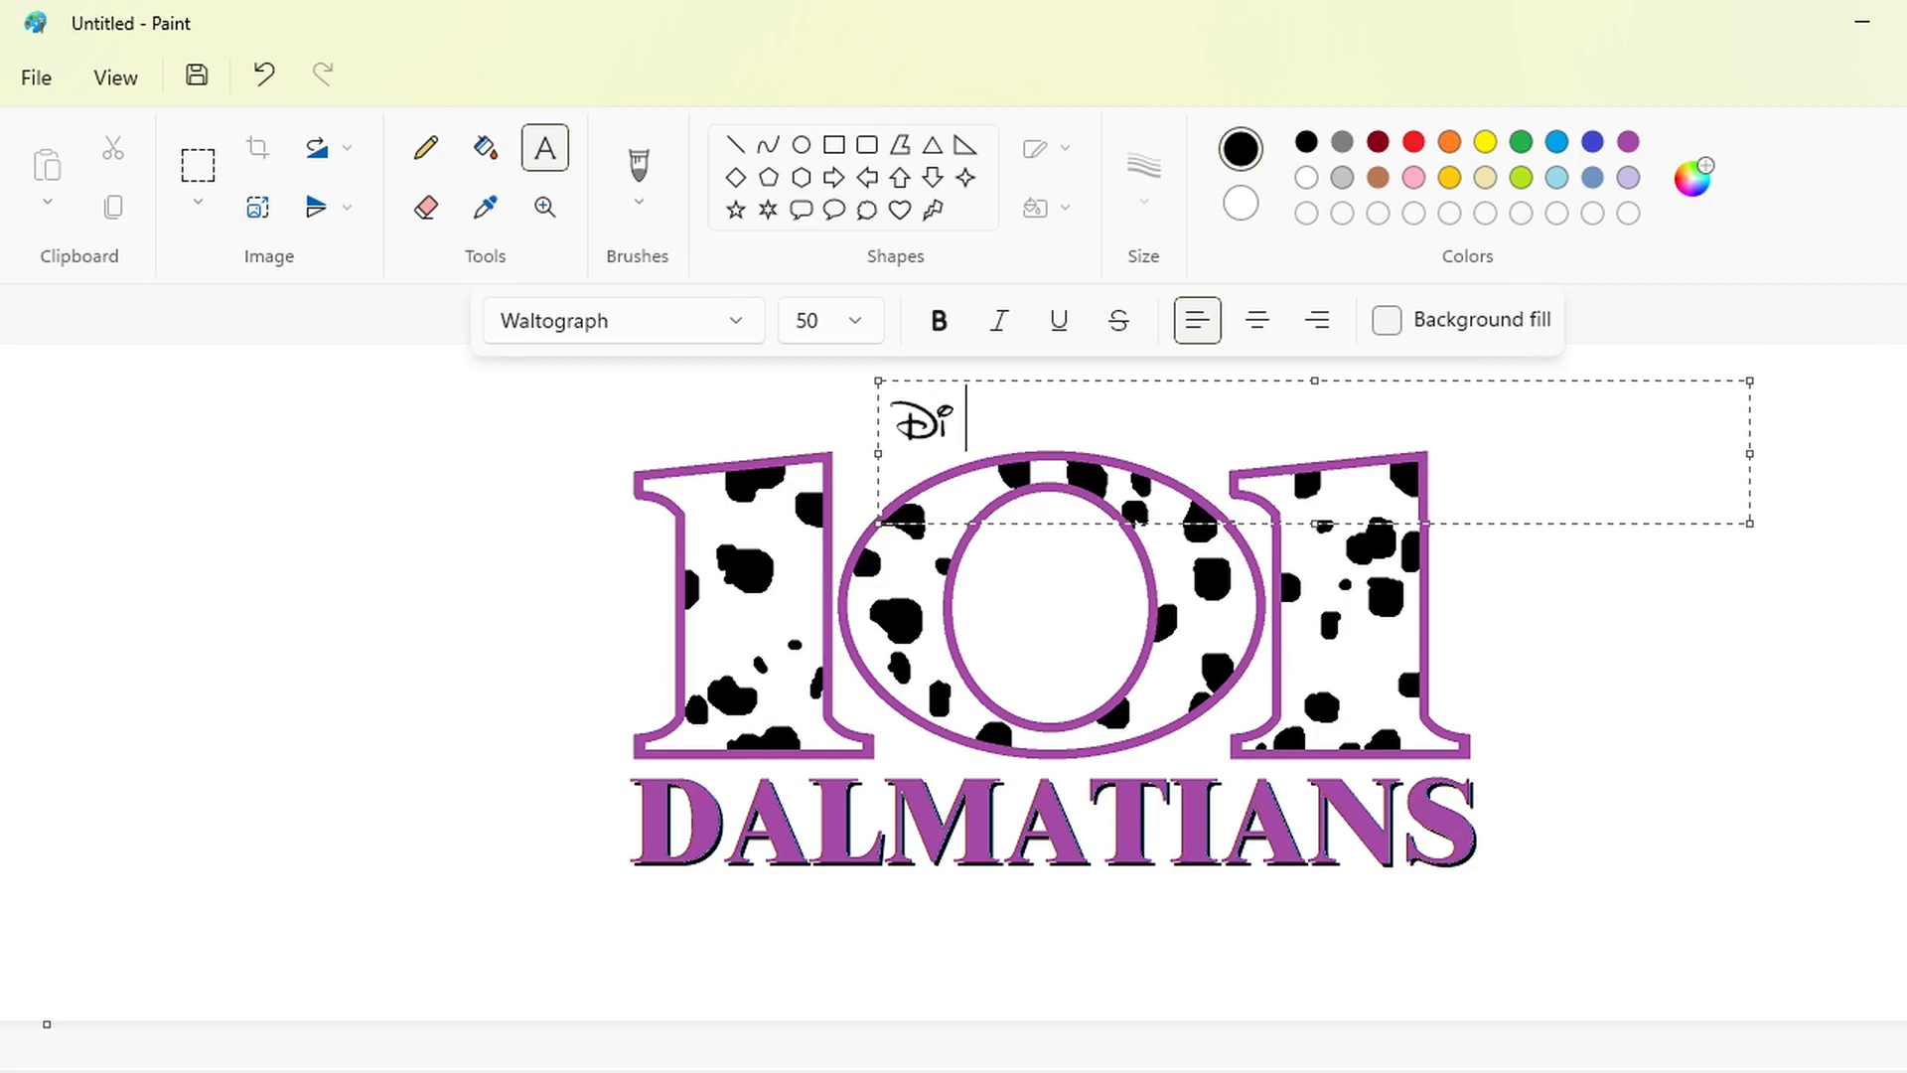
key(BackSpace)
key(BackSpace)
key(BackSpace)
key(BackSpace)
key(BackSpace)
key(BackSpace)
text(Disney)
- Try the Disney text at font size 100 in a taller text box
key(ctrl+a)
click(855, 319)
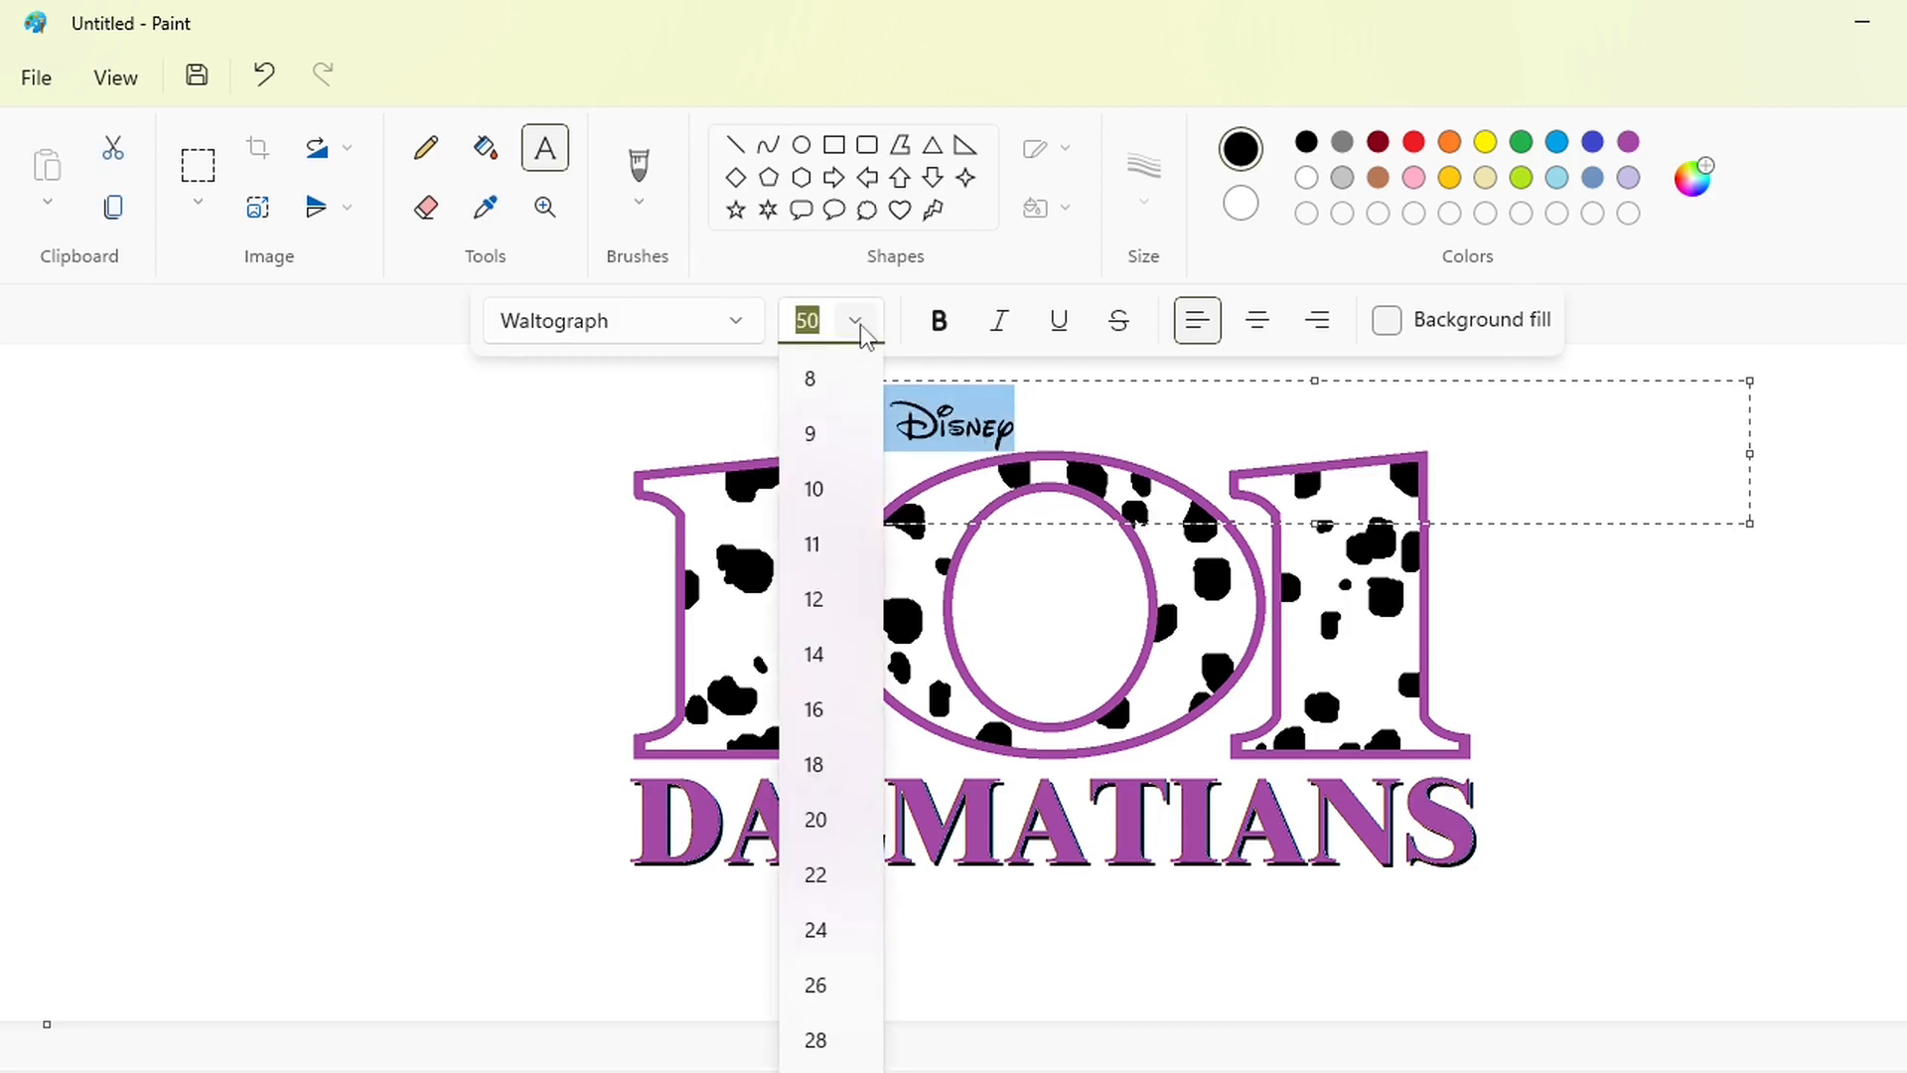
text(100)
key(Return)
click(1319, 440)
drag(1314, 522, 1314, 592)
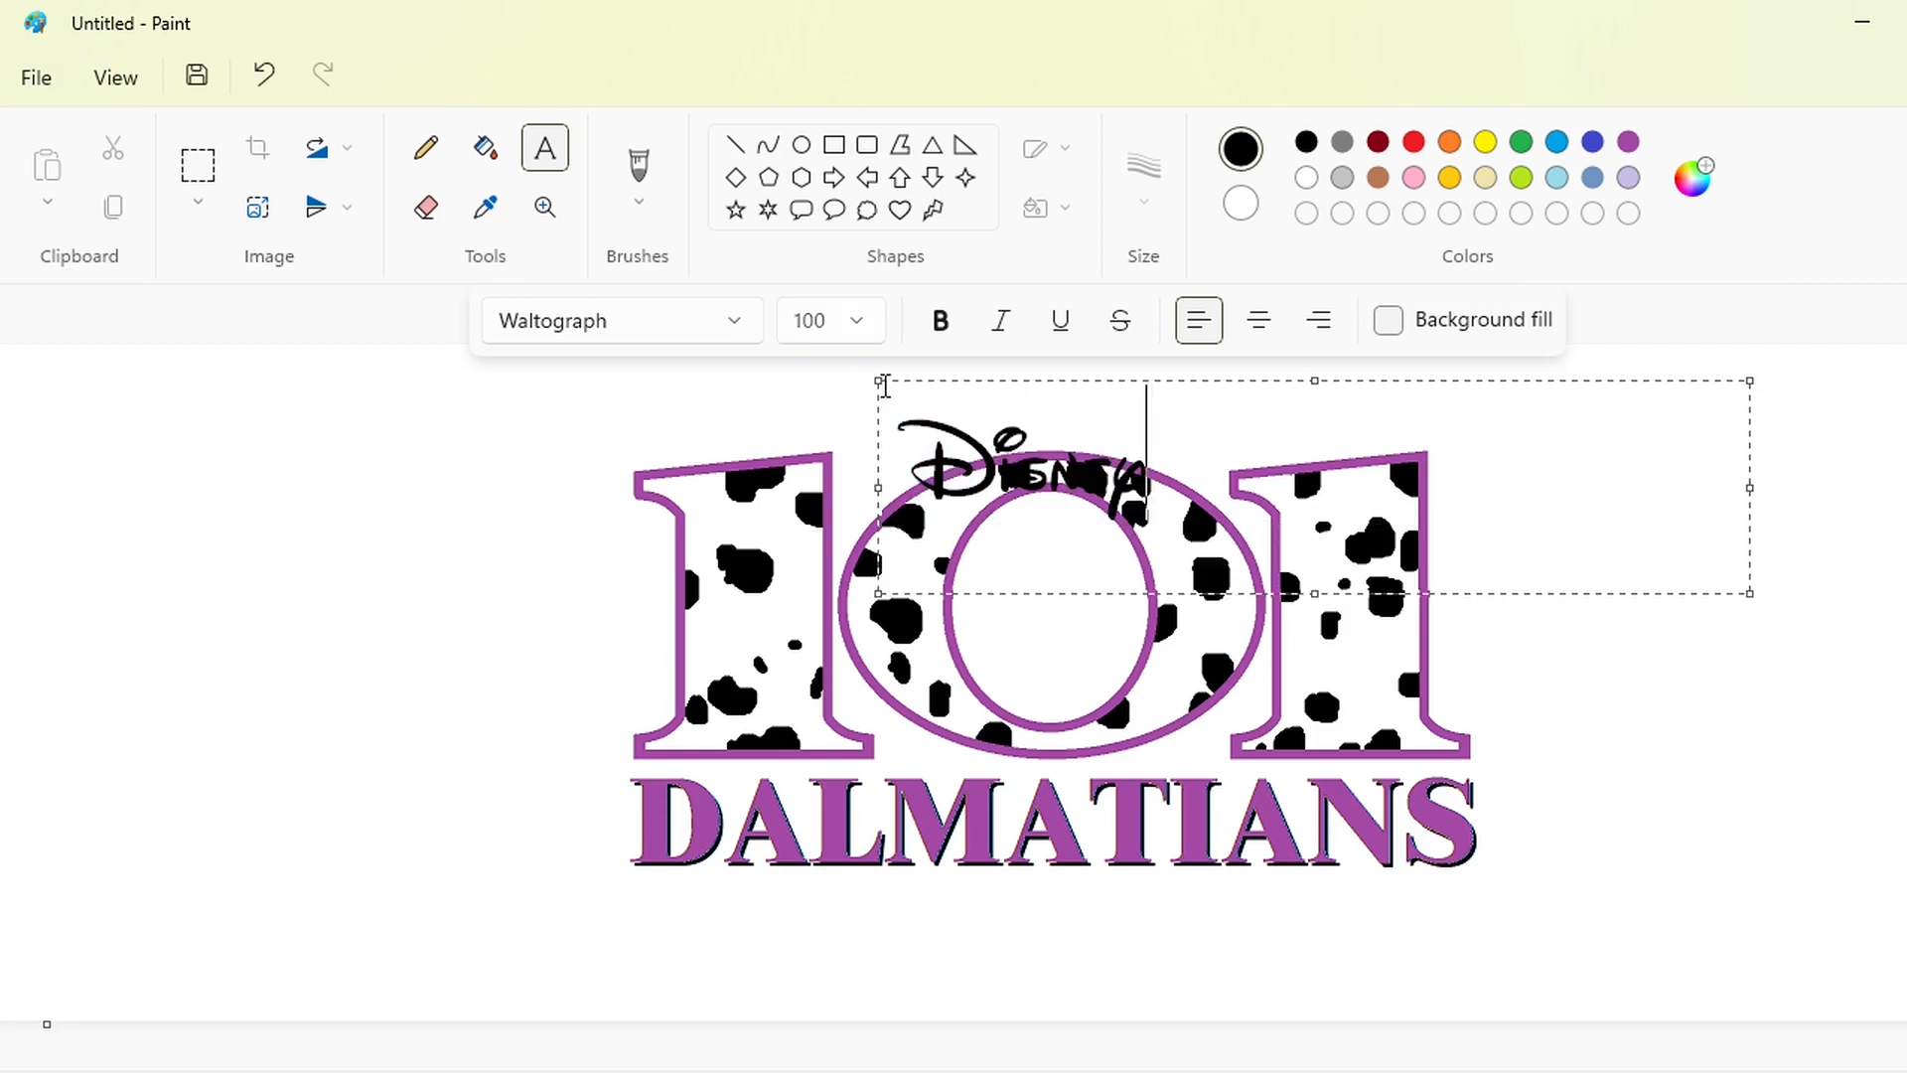
- Set the Disney text to font size 80 and extend it to read "Disney's"
mouse_move(878, 381)
mouse_down()
mouse_move(891, 323)
mouse_move(884, 375)
mouse_up()
key(ctrl+a)
click(855, 320)
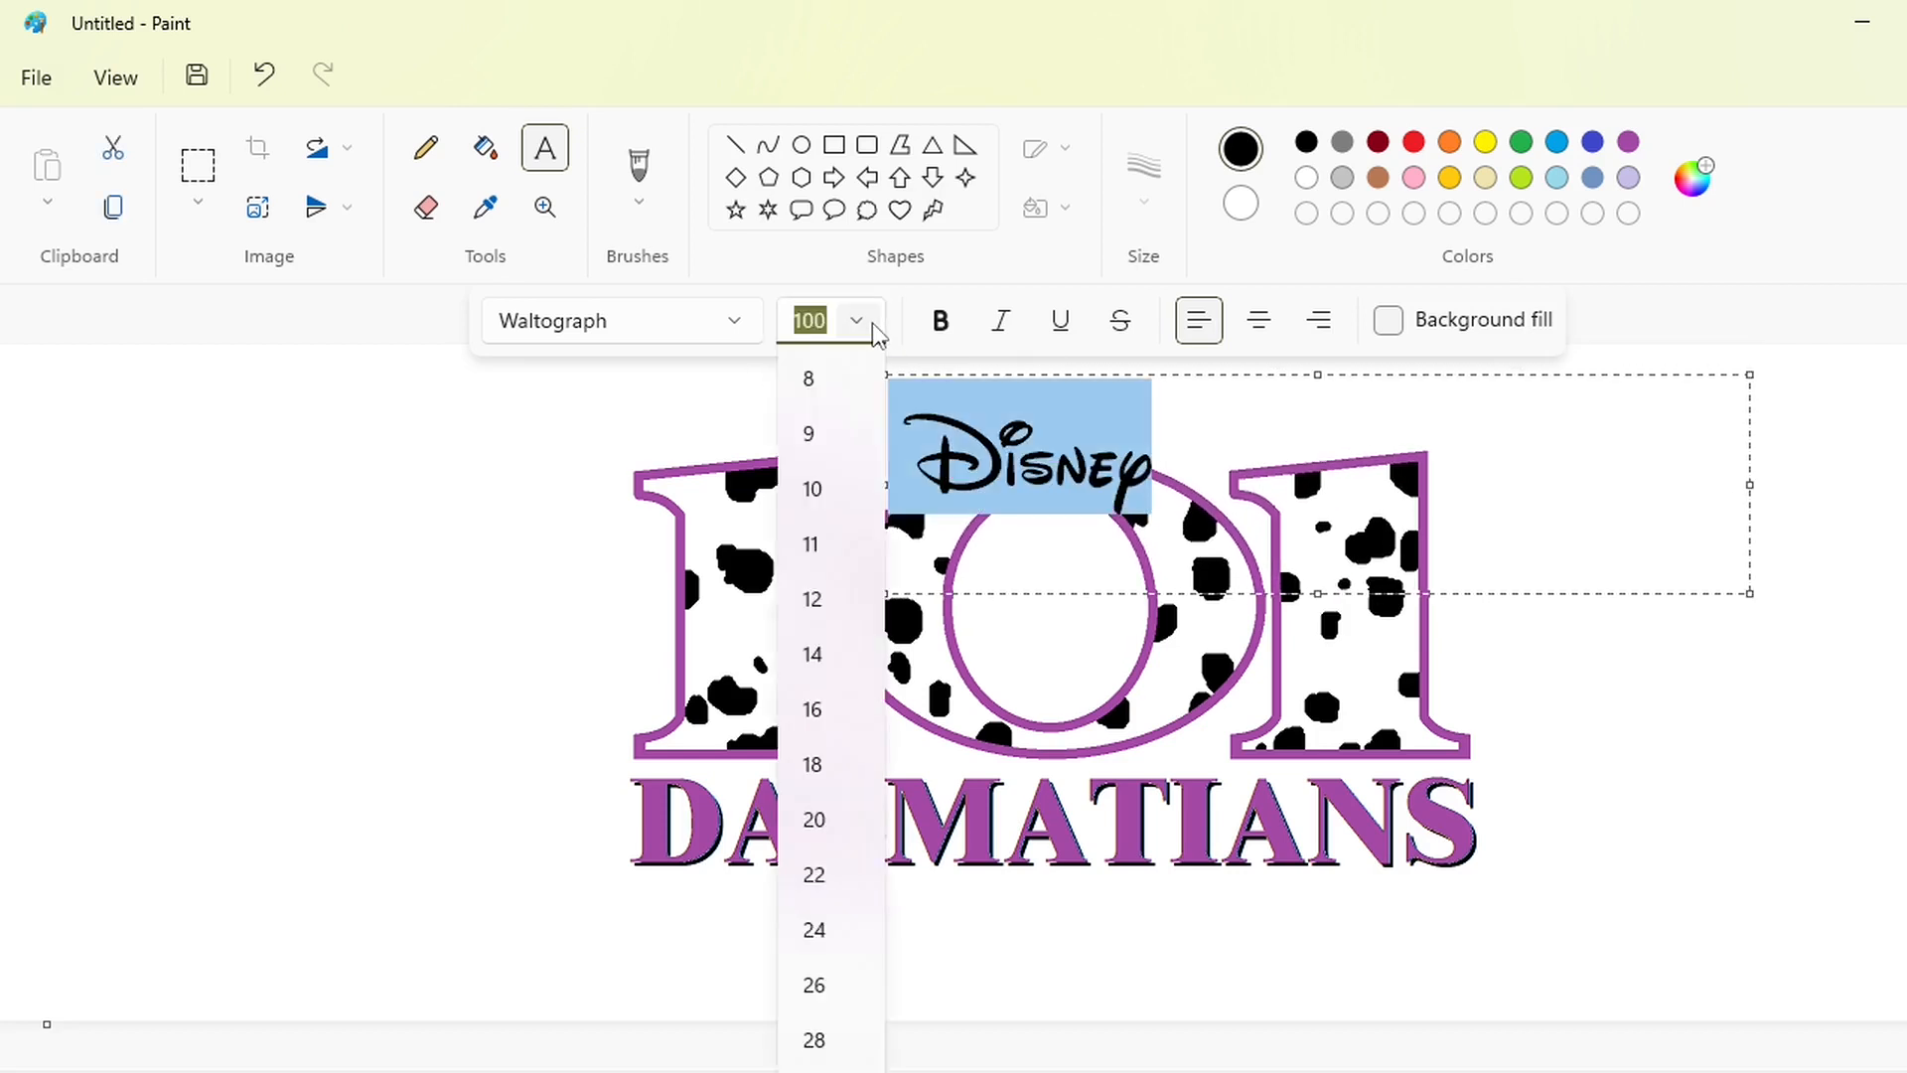
text(80)
key(Return)
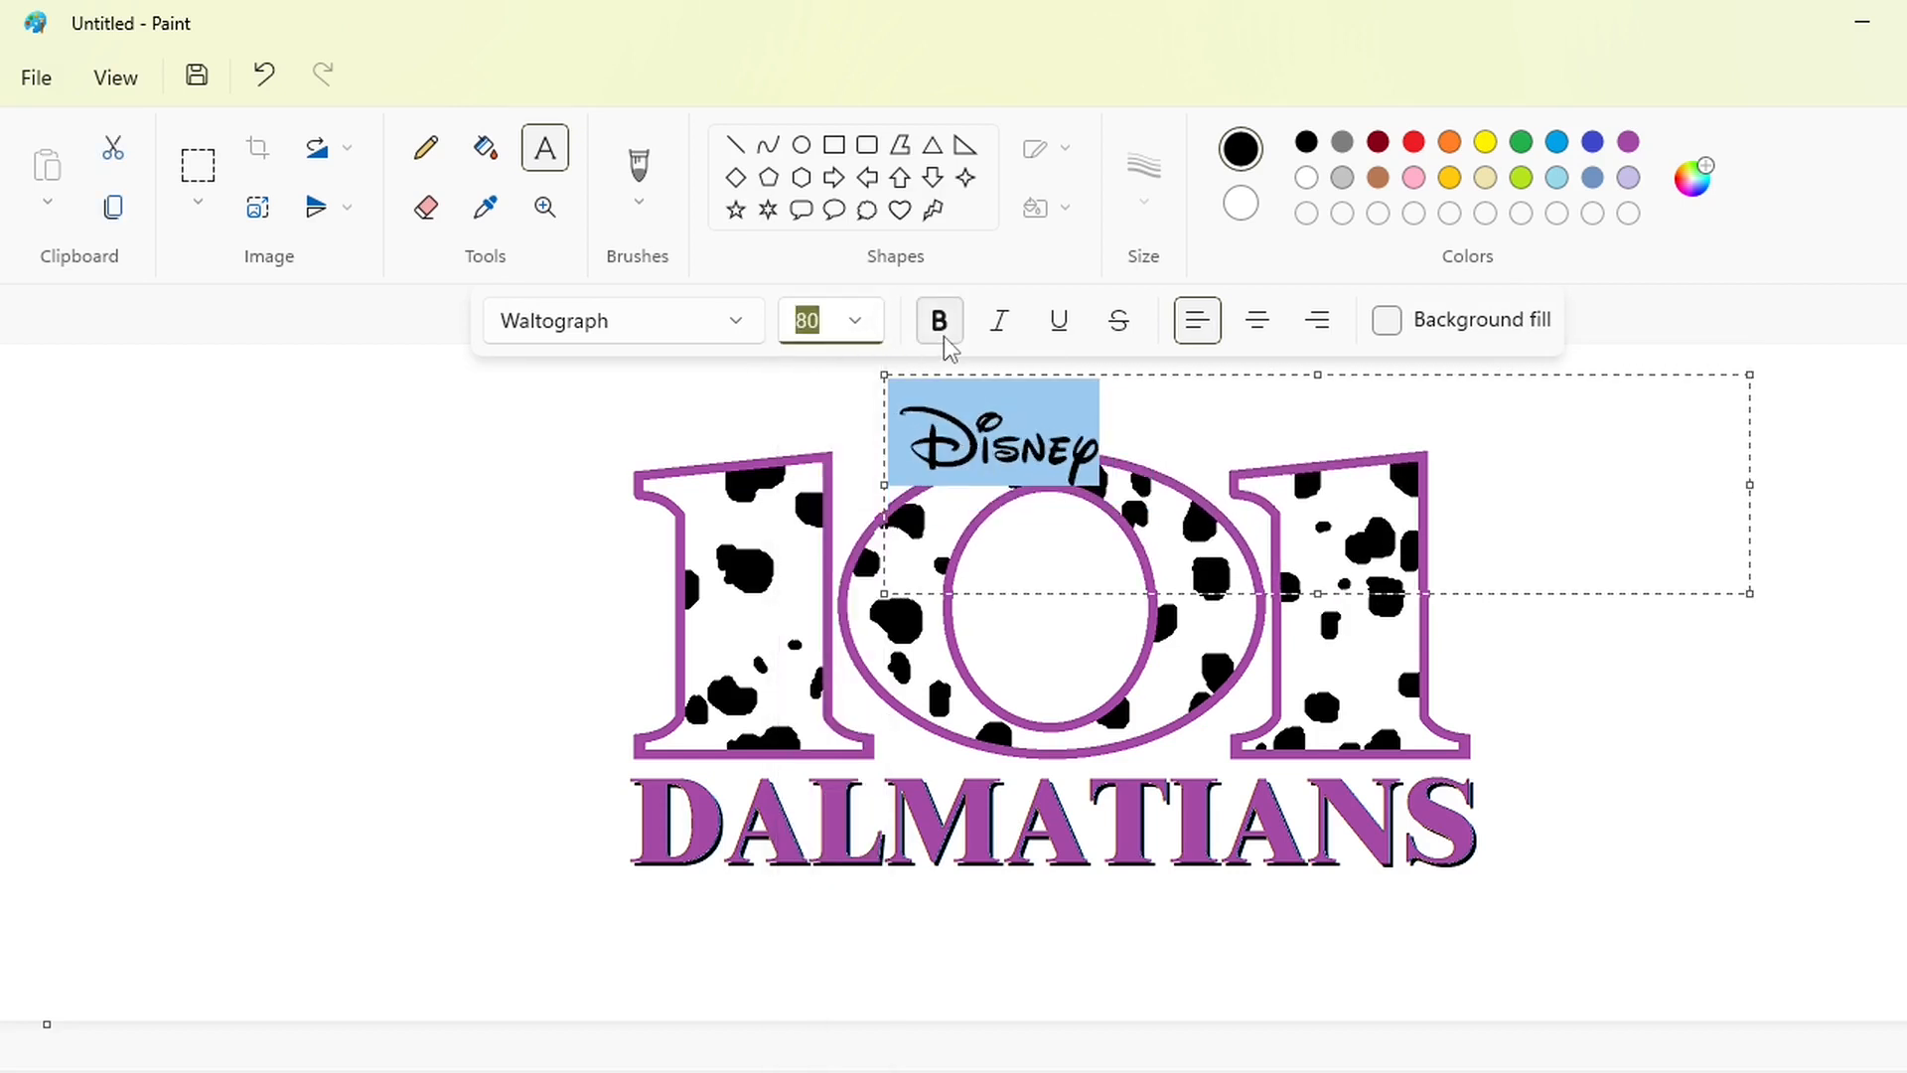
click(1158, 429)
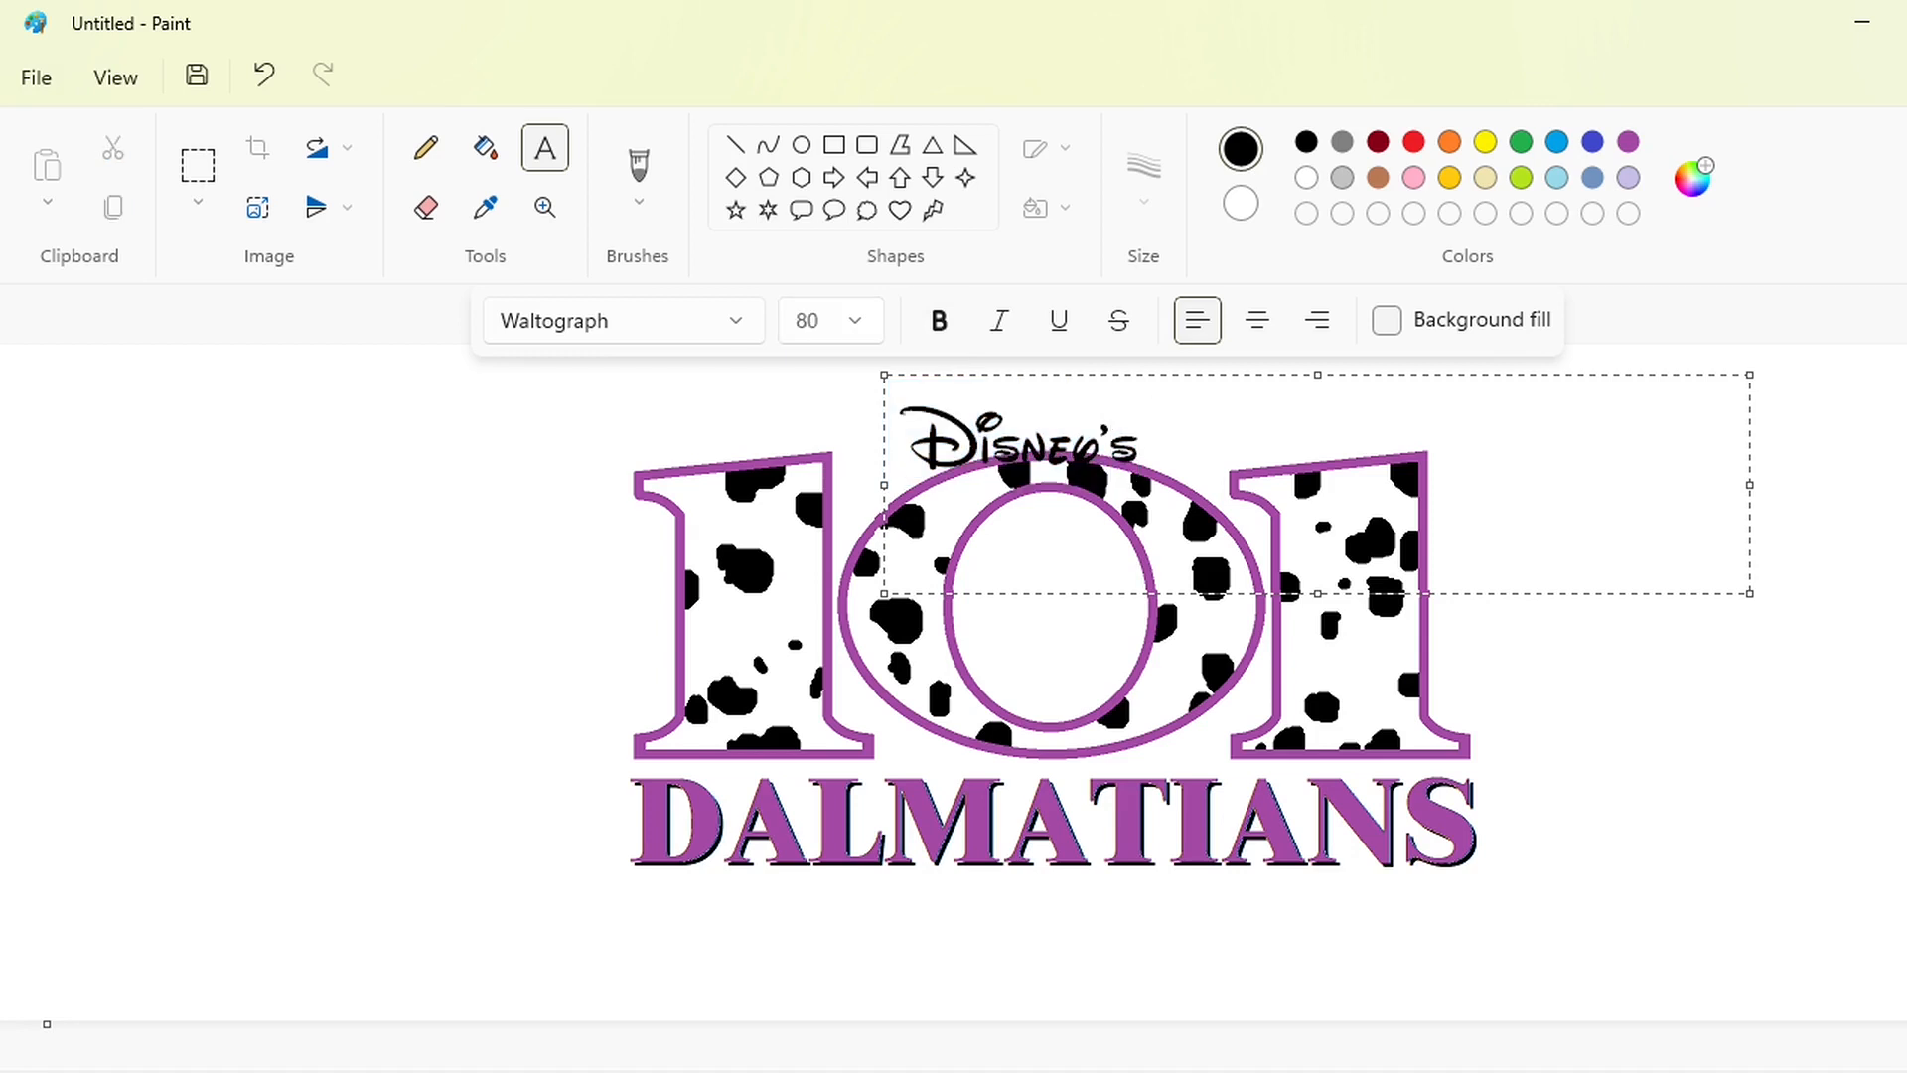
- Place the "Disney's" text on the blank area beside the 101, then copy it and paste it above the zero
drag(883, 373, 142, 419)
click(145, 419)
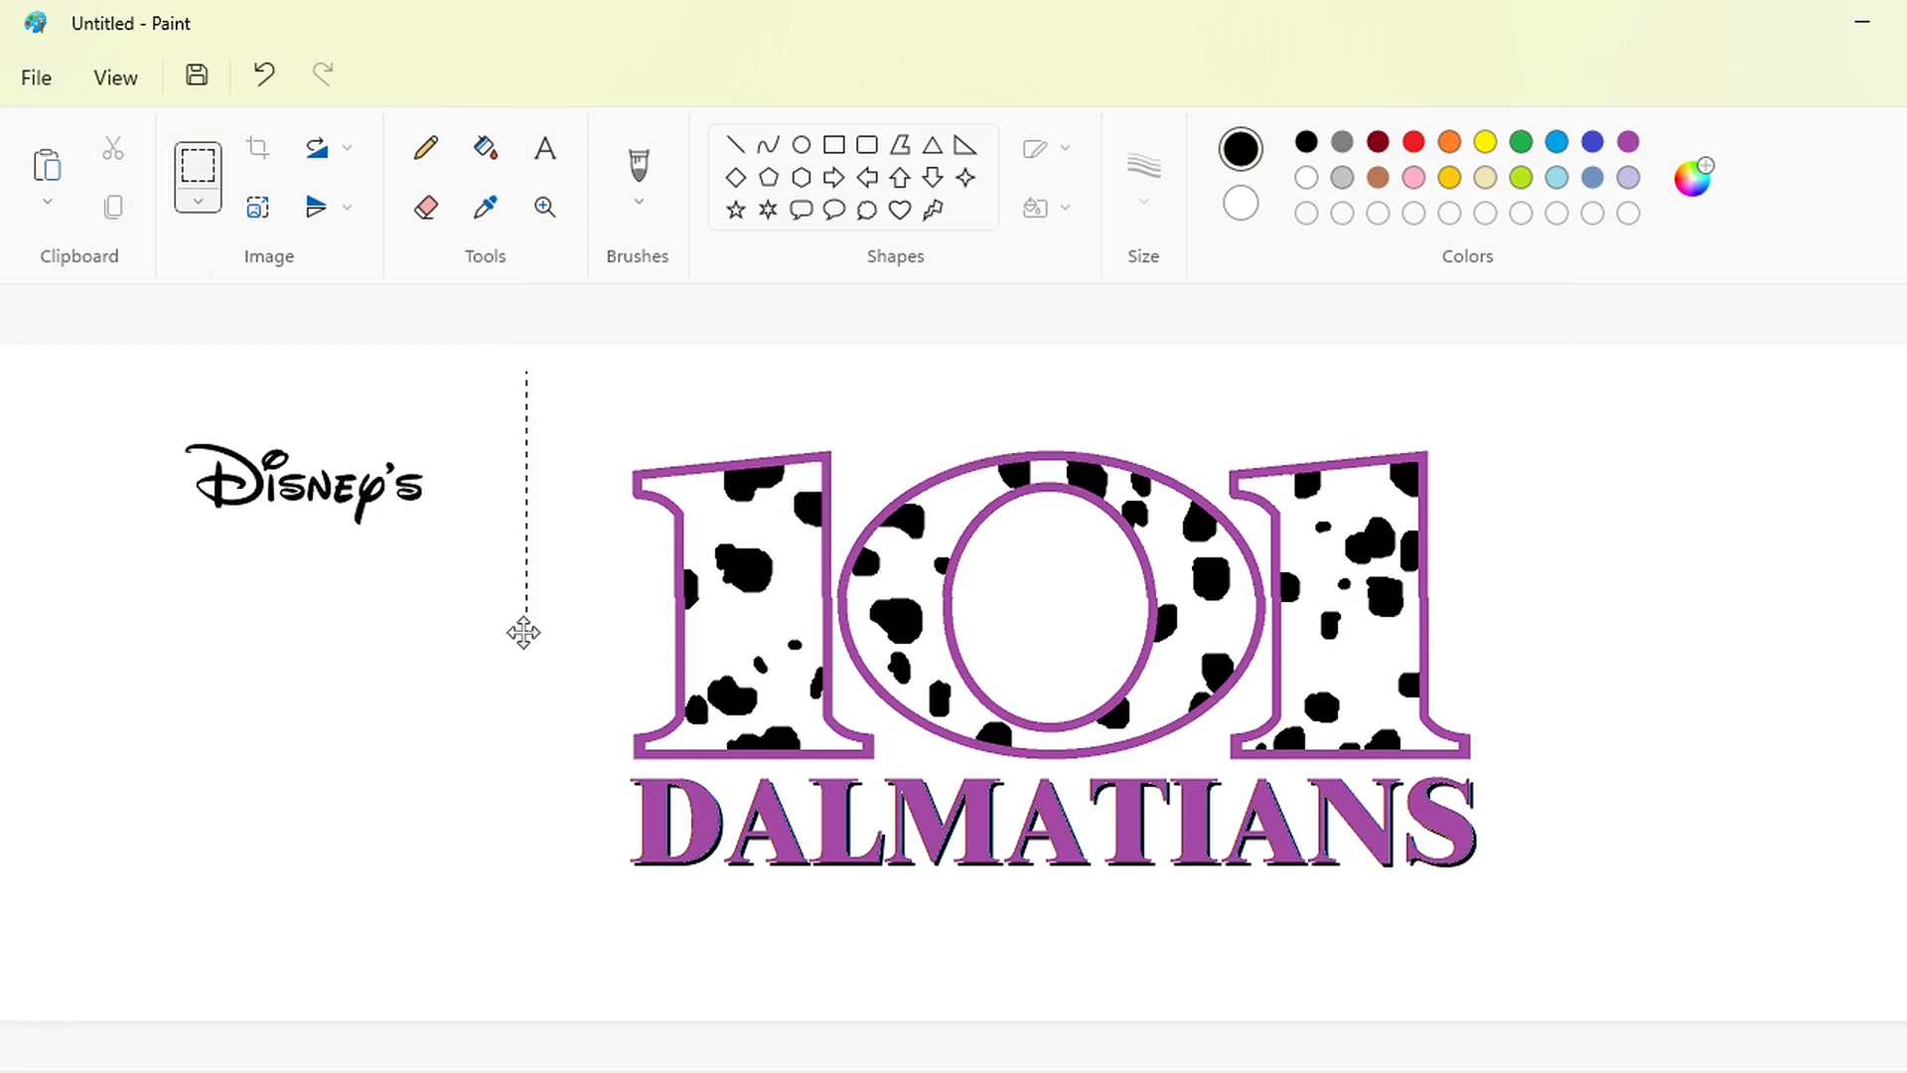
key(ctrl+c)
key(ctrl+z)
key(ctrl+v)
drag(302, 468, 1059, 421)
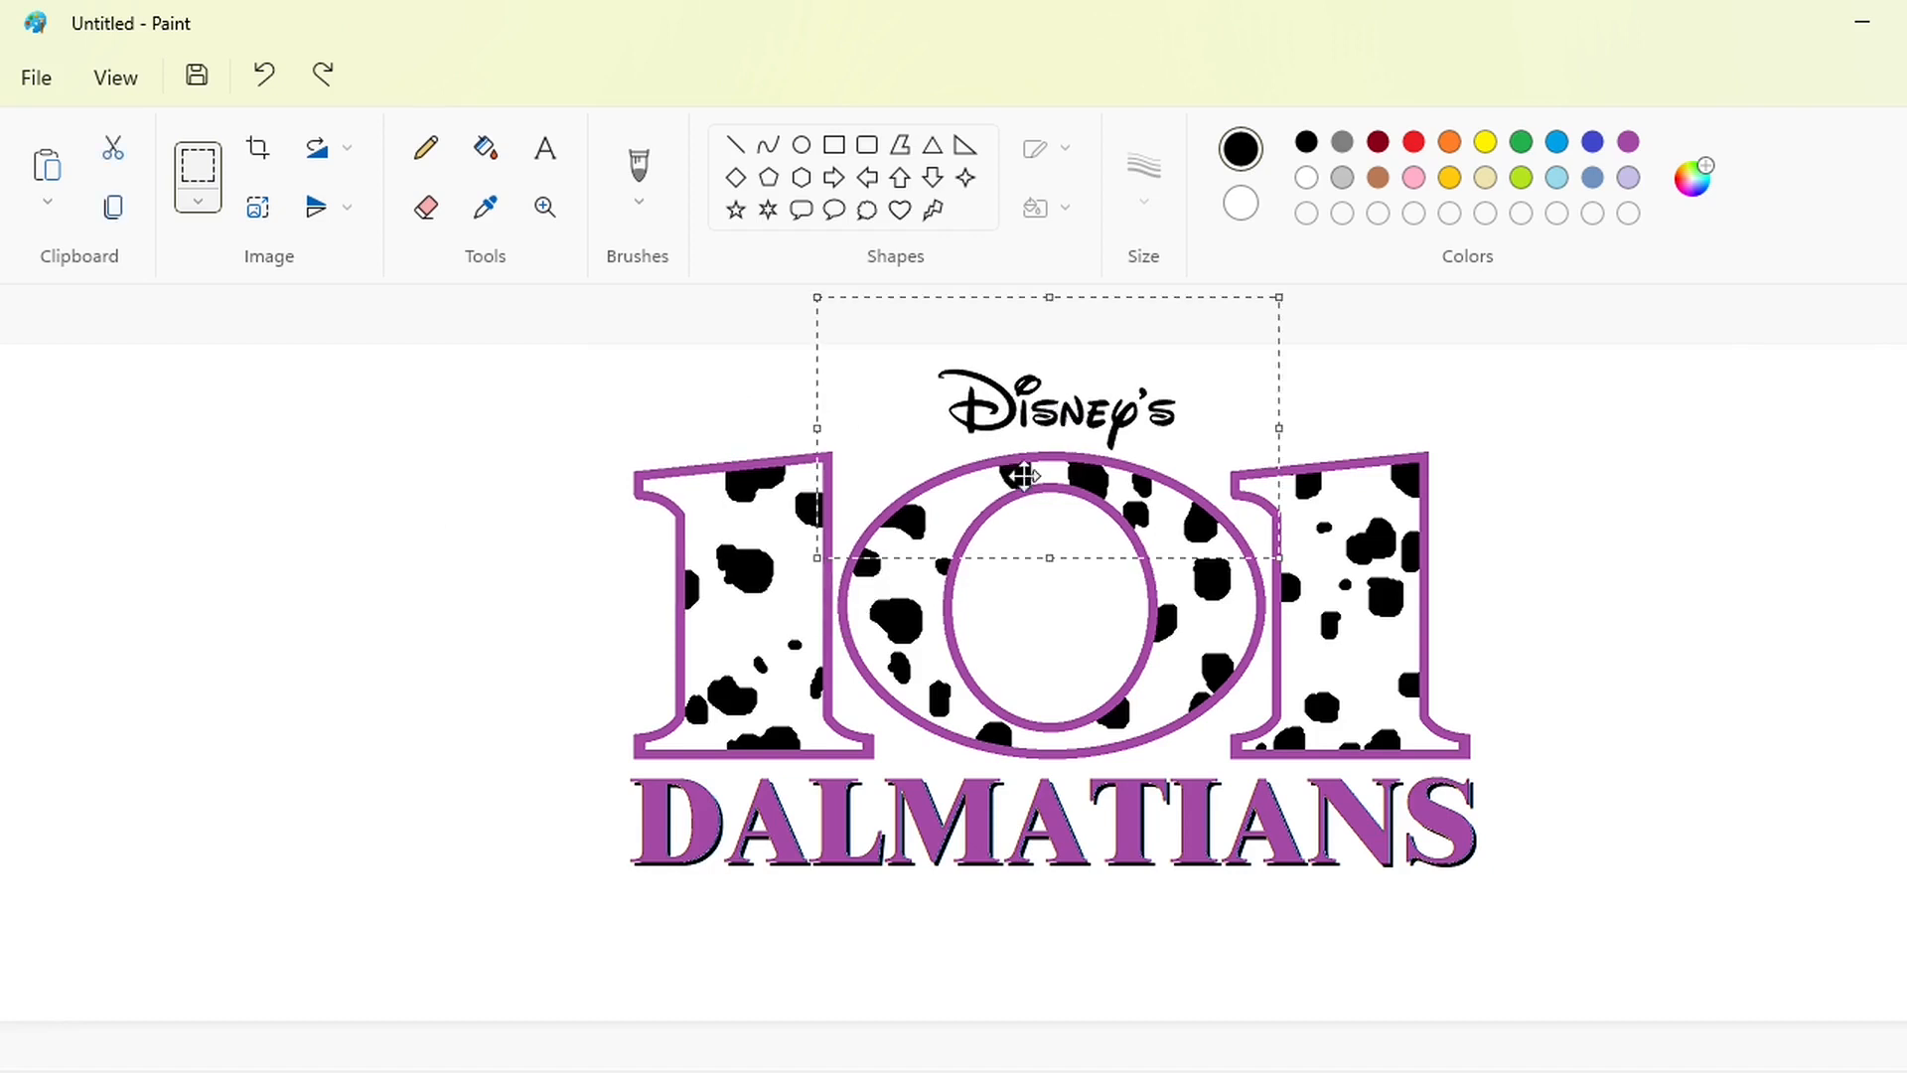
- Nudge the pasted "Disney's" slightly left and down to centre it above the zero, and deselect it
key(Escape)
key(Left)
key(Left)
key(Left)
key(Left)
key(Left)
key(Left)
key(Left)
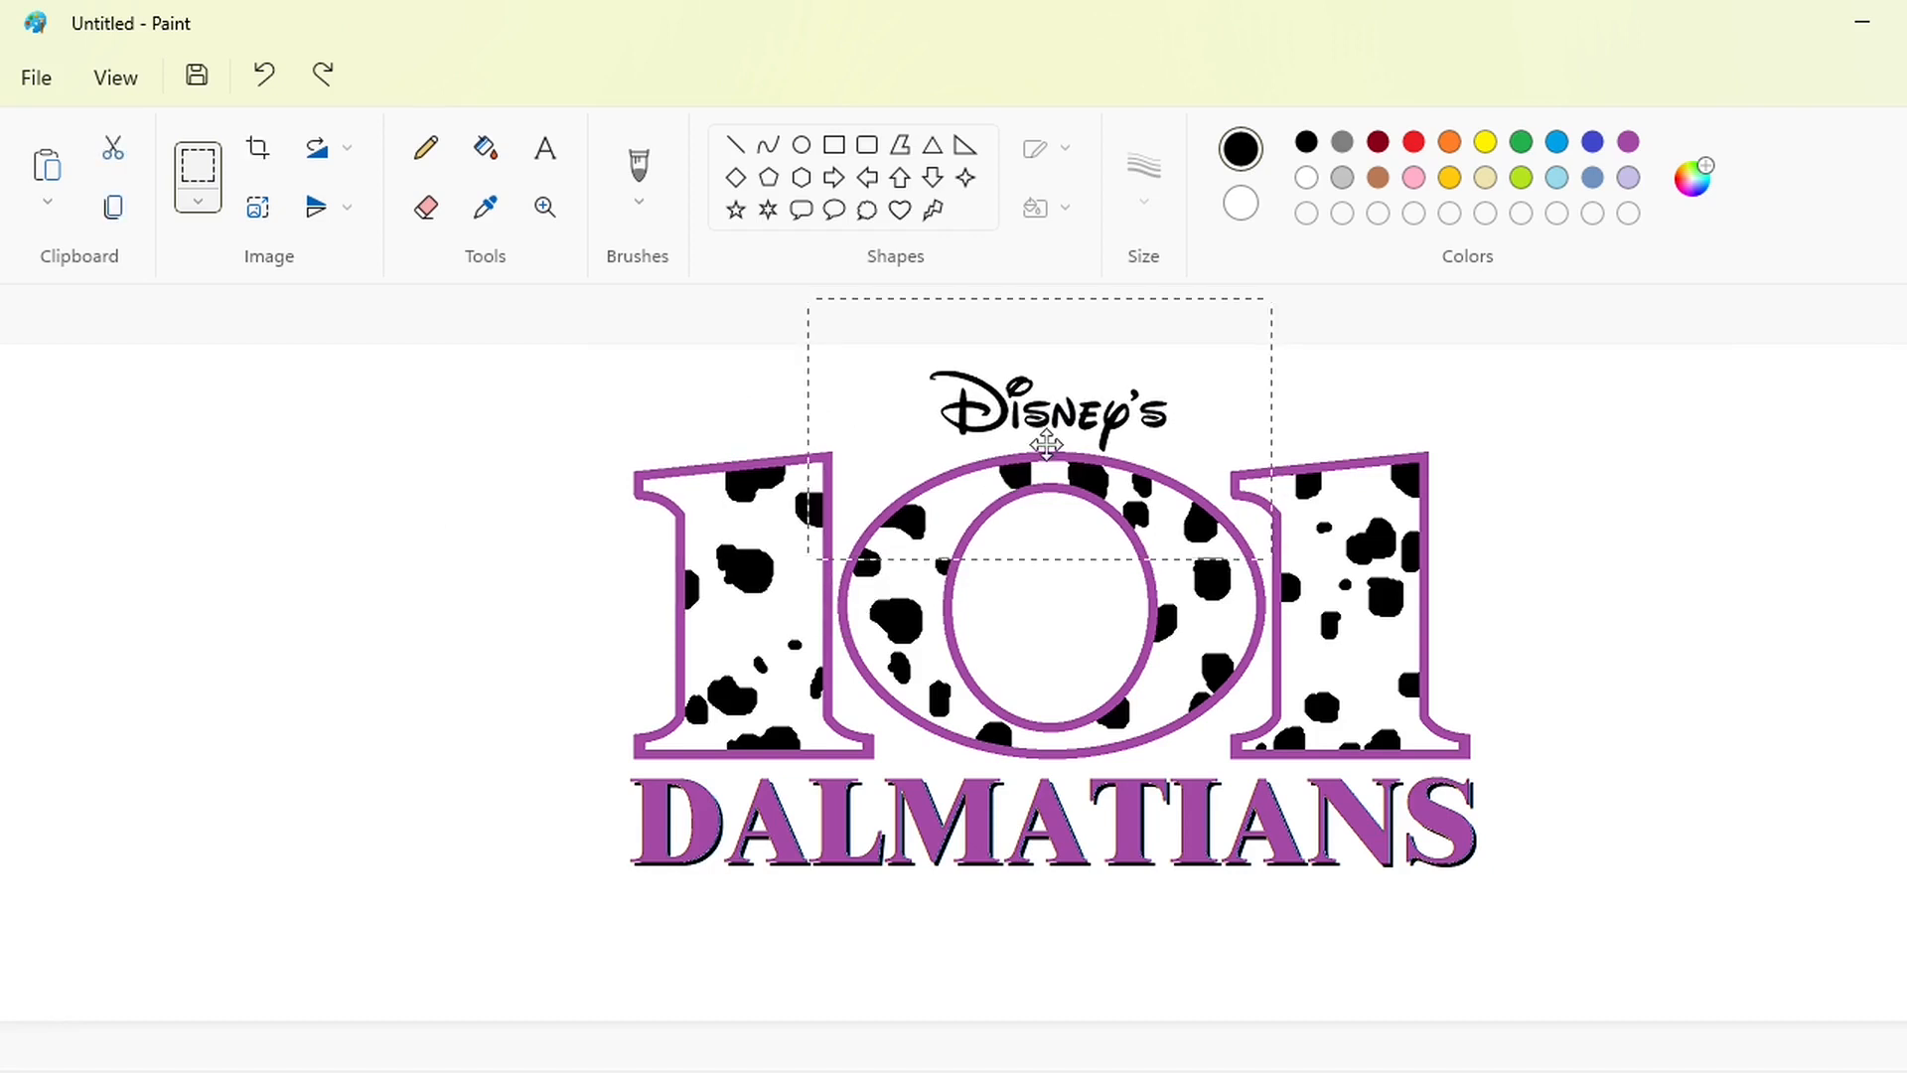
key(Down)
click(586, 459)
- Take the whole logo off the canvas, widen the blank canvas, and paste the logo back in its middle
drag(1715, 987, 408, 348)
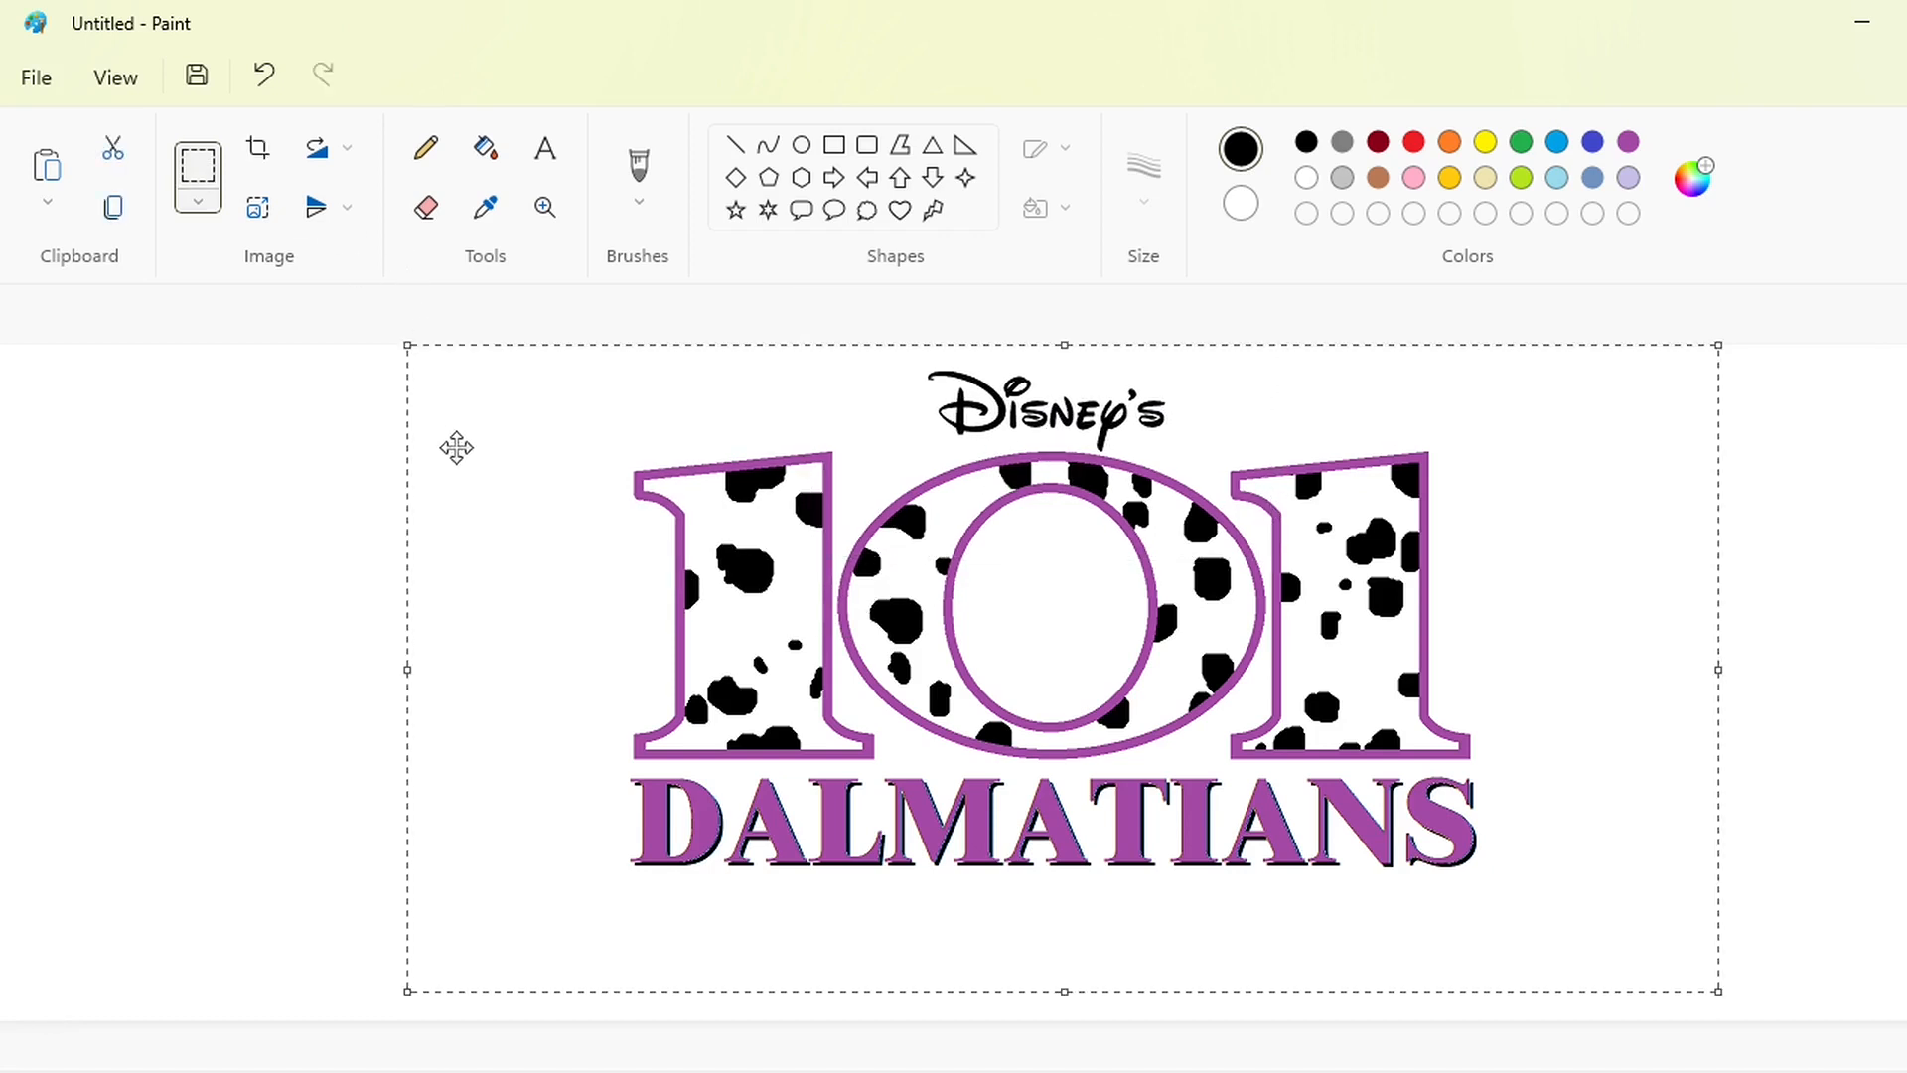
click(294, 434)
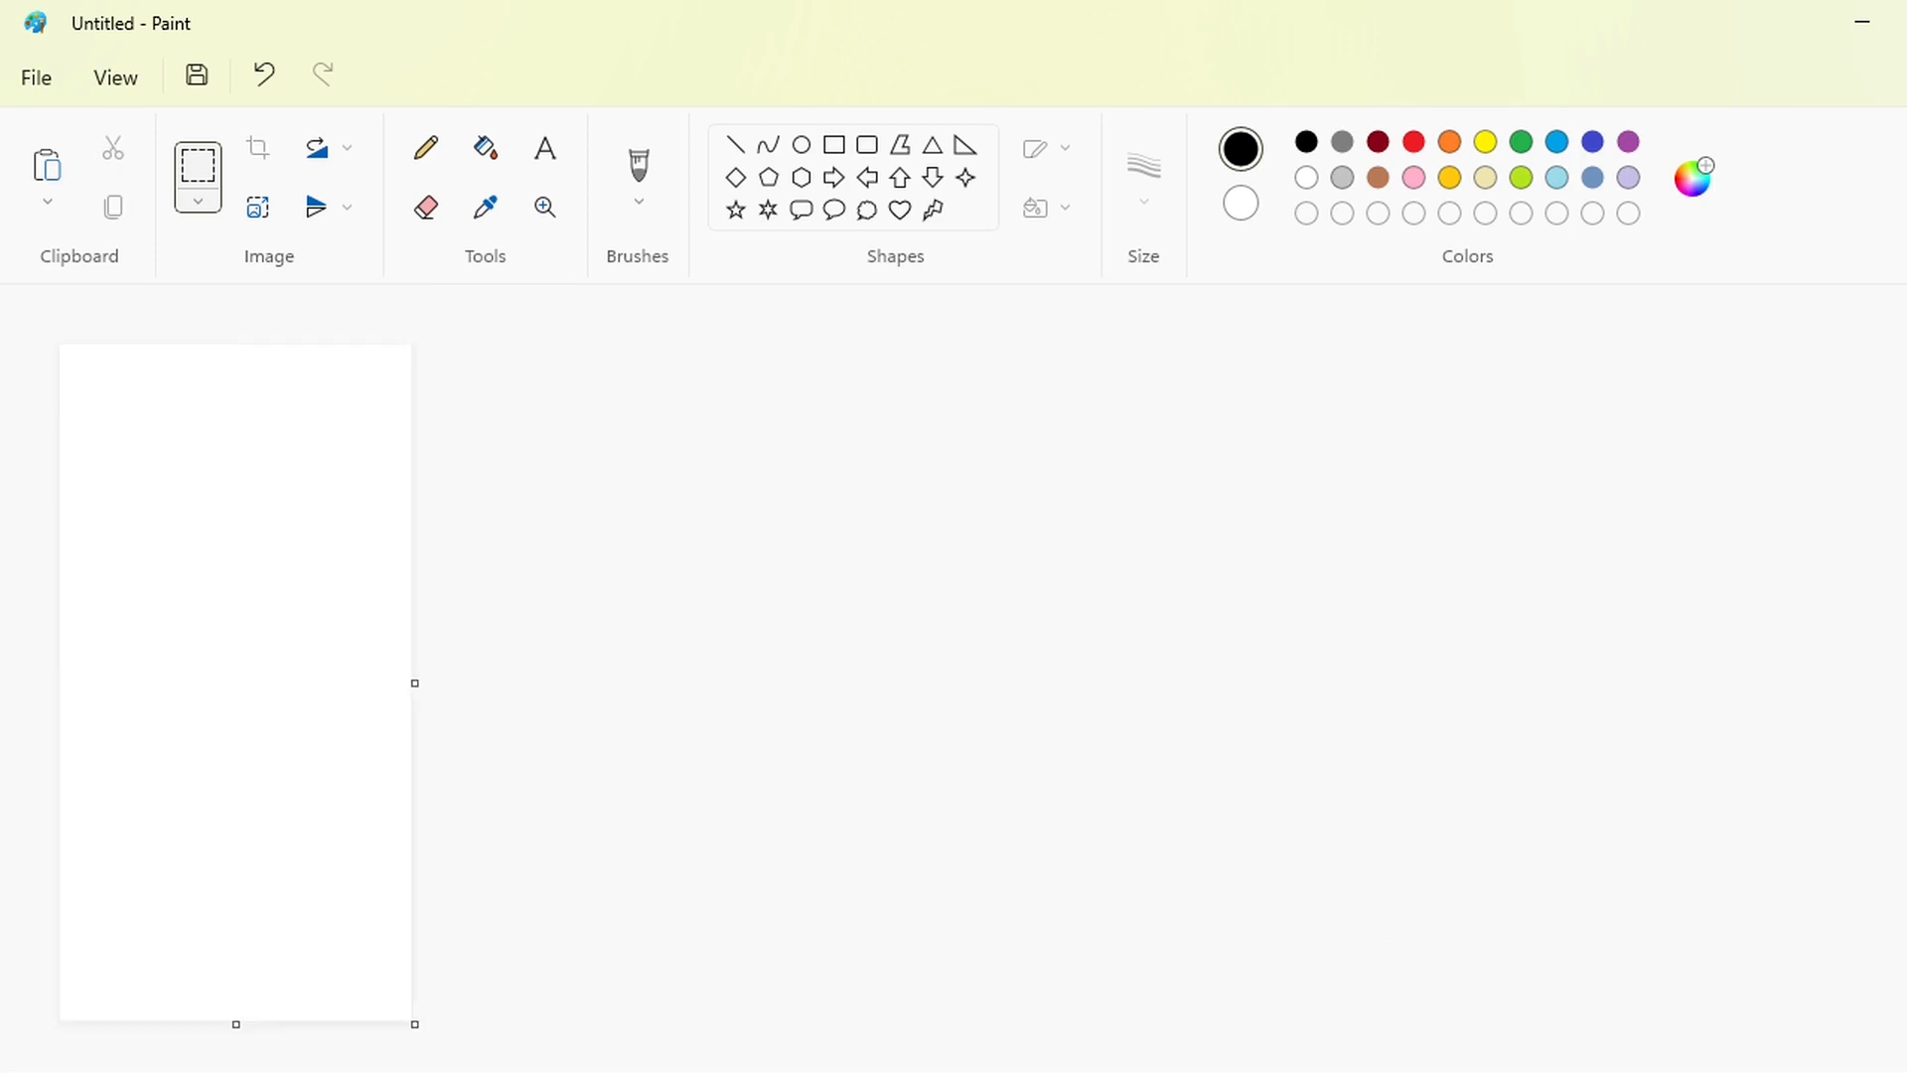
drag(413, 681, 1899, 711)
key(ctrl+v)
drag(694, 629, 911, 652)
click(162, 512)
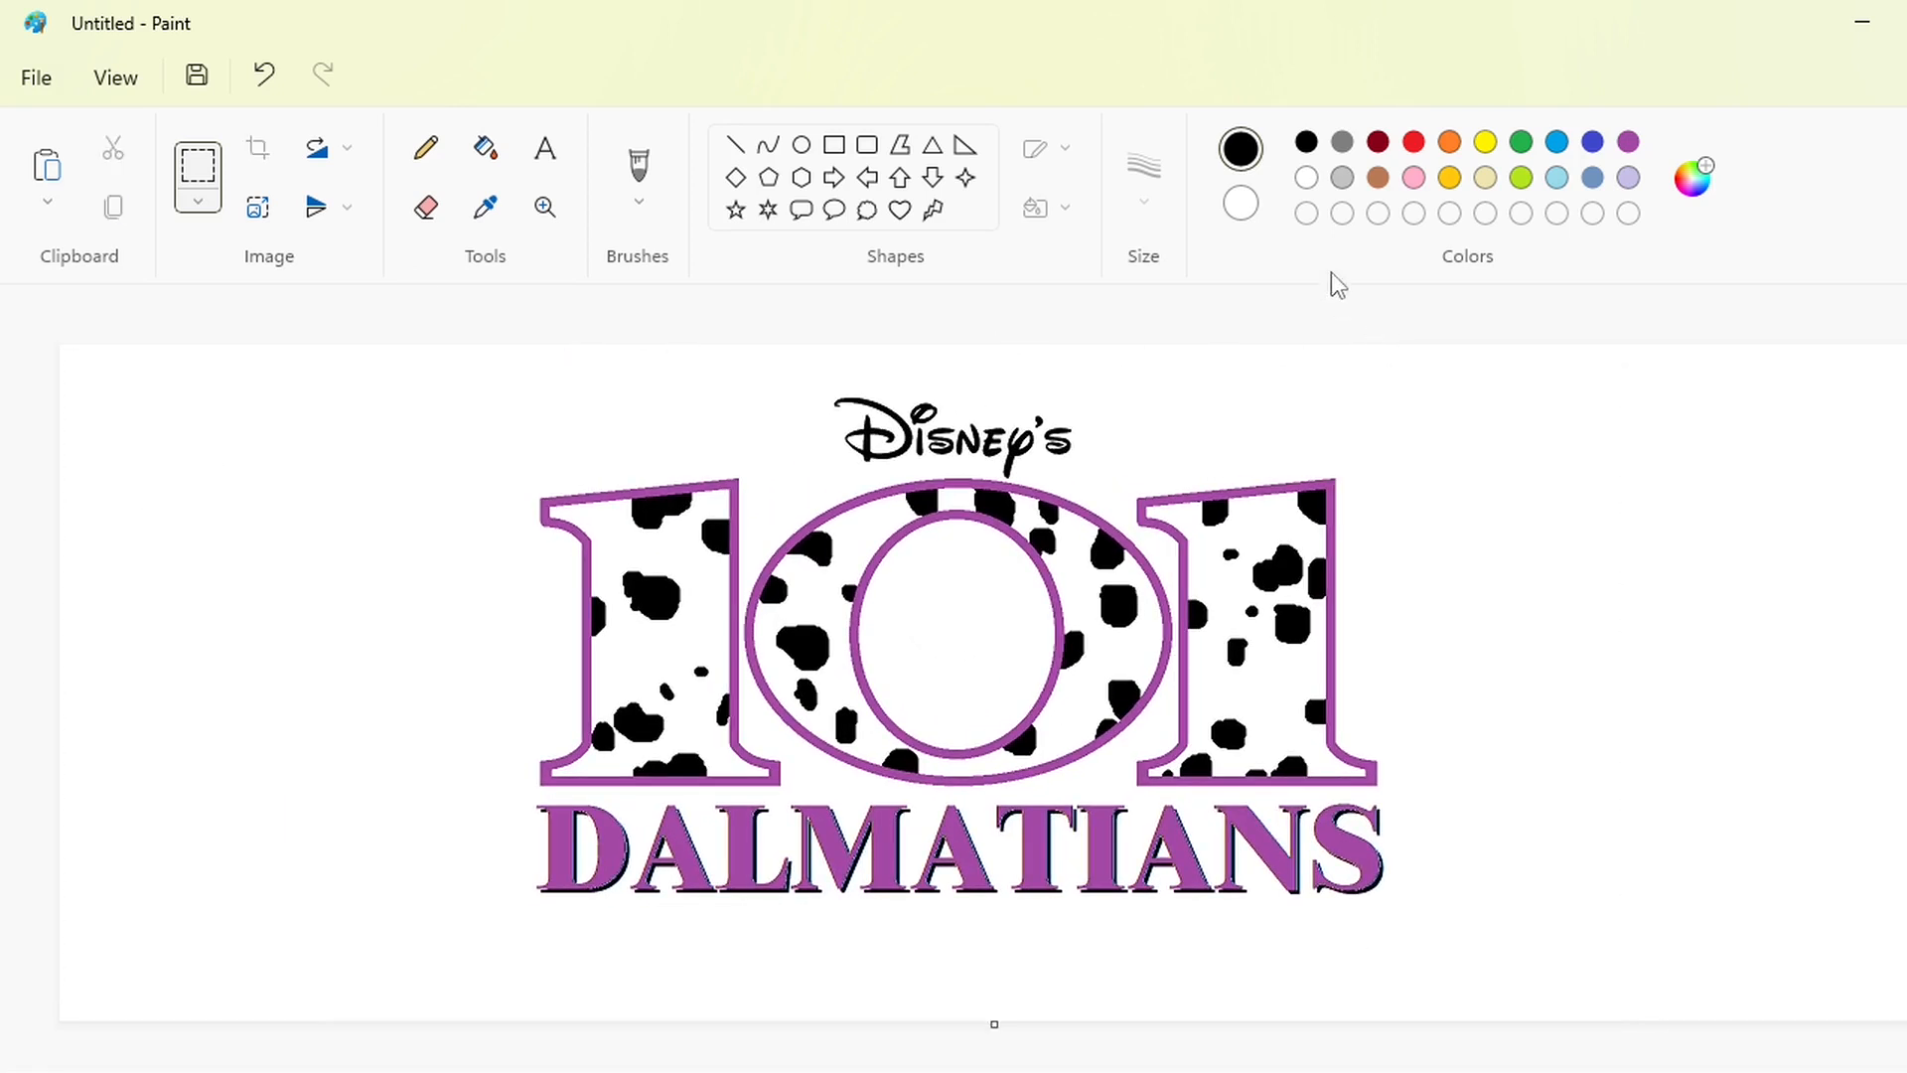
- Define a darker shade of red as a custom drawing colour
click(1413, 142)
click(1693, 179)
drag(1120, 283, 1119, 357)
click(838, 945)
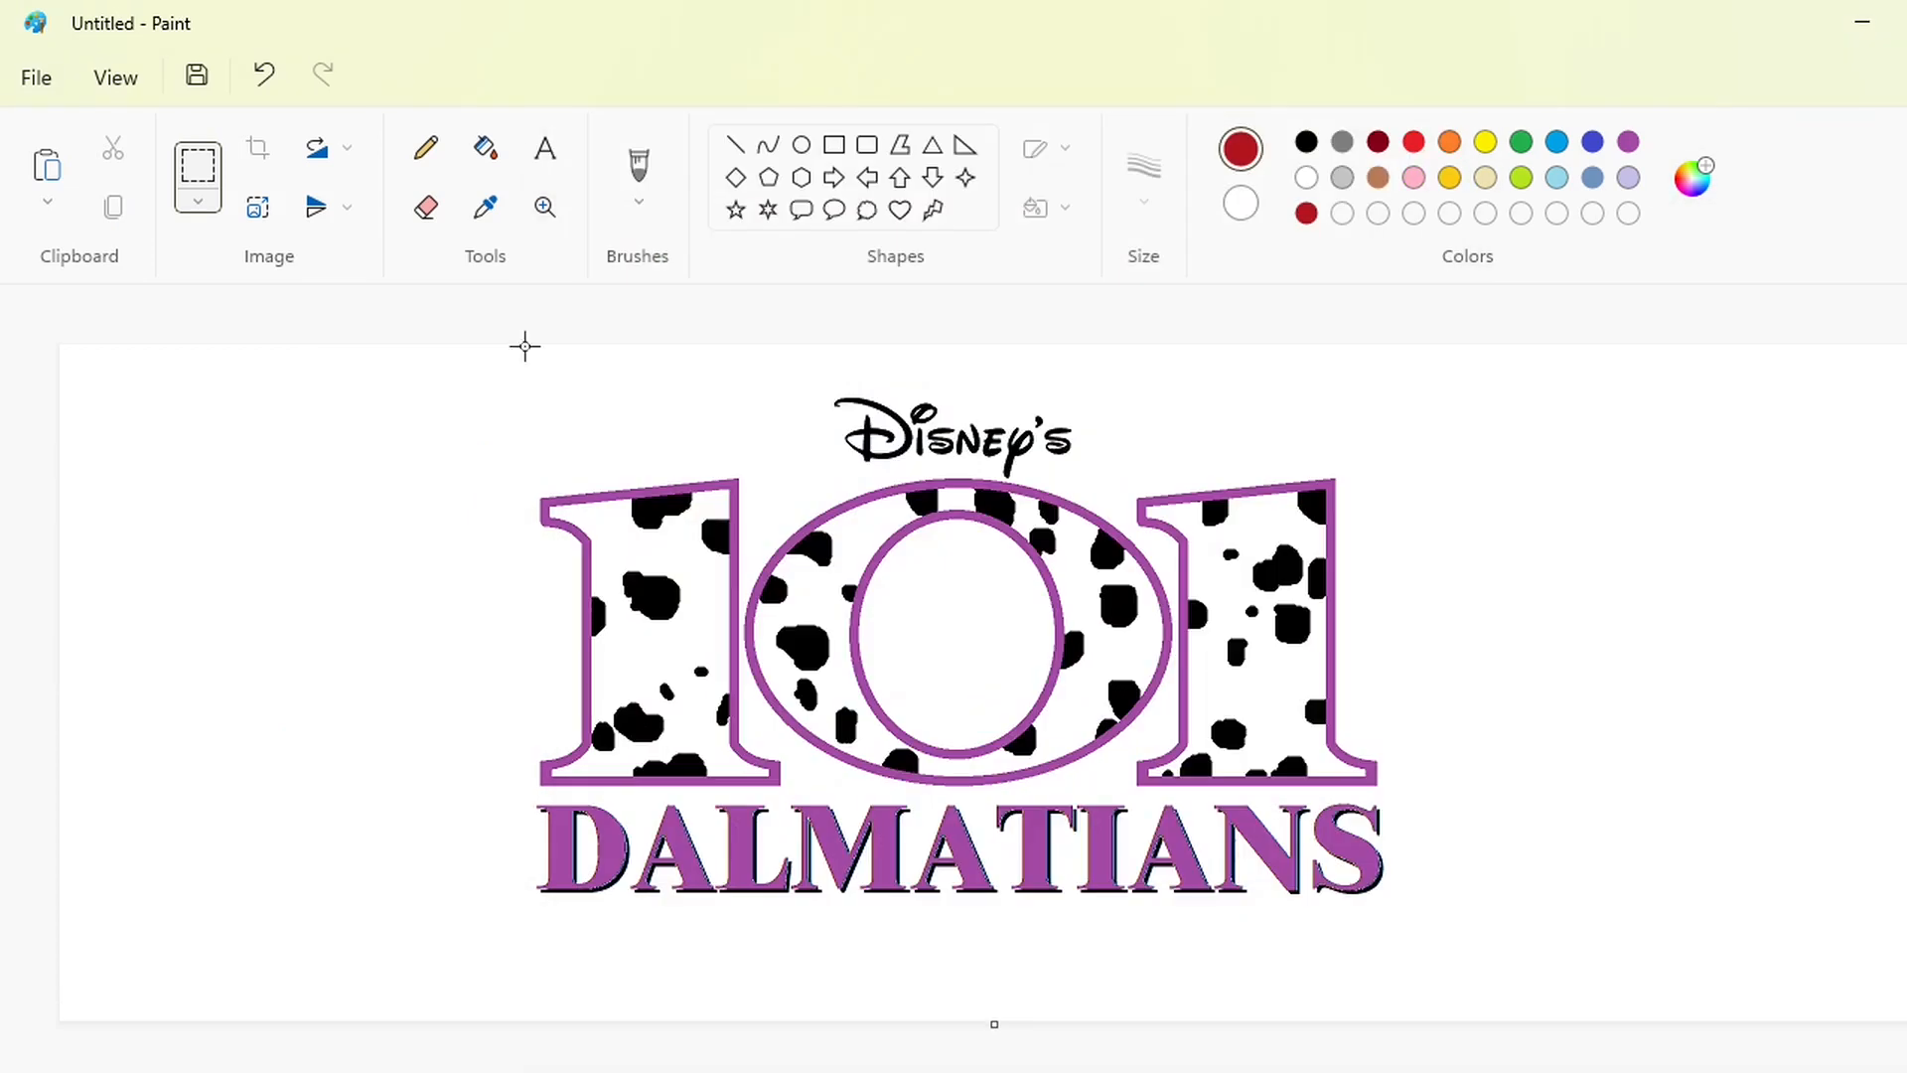
- Recolour the purple outlines of all three 101 digits, including the zero's inner ring, with the dark red fill
click(485, 147)
click(736, 591)
click(749, 601)
click(854, 630)
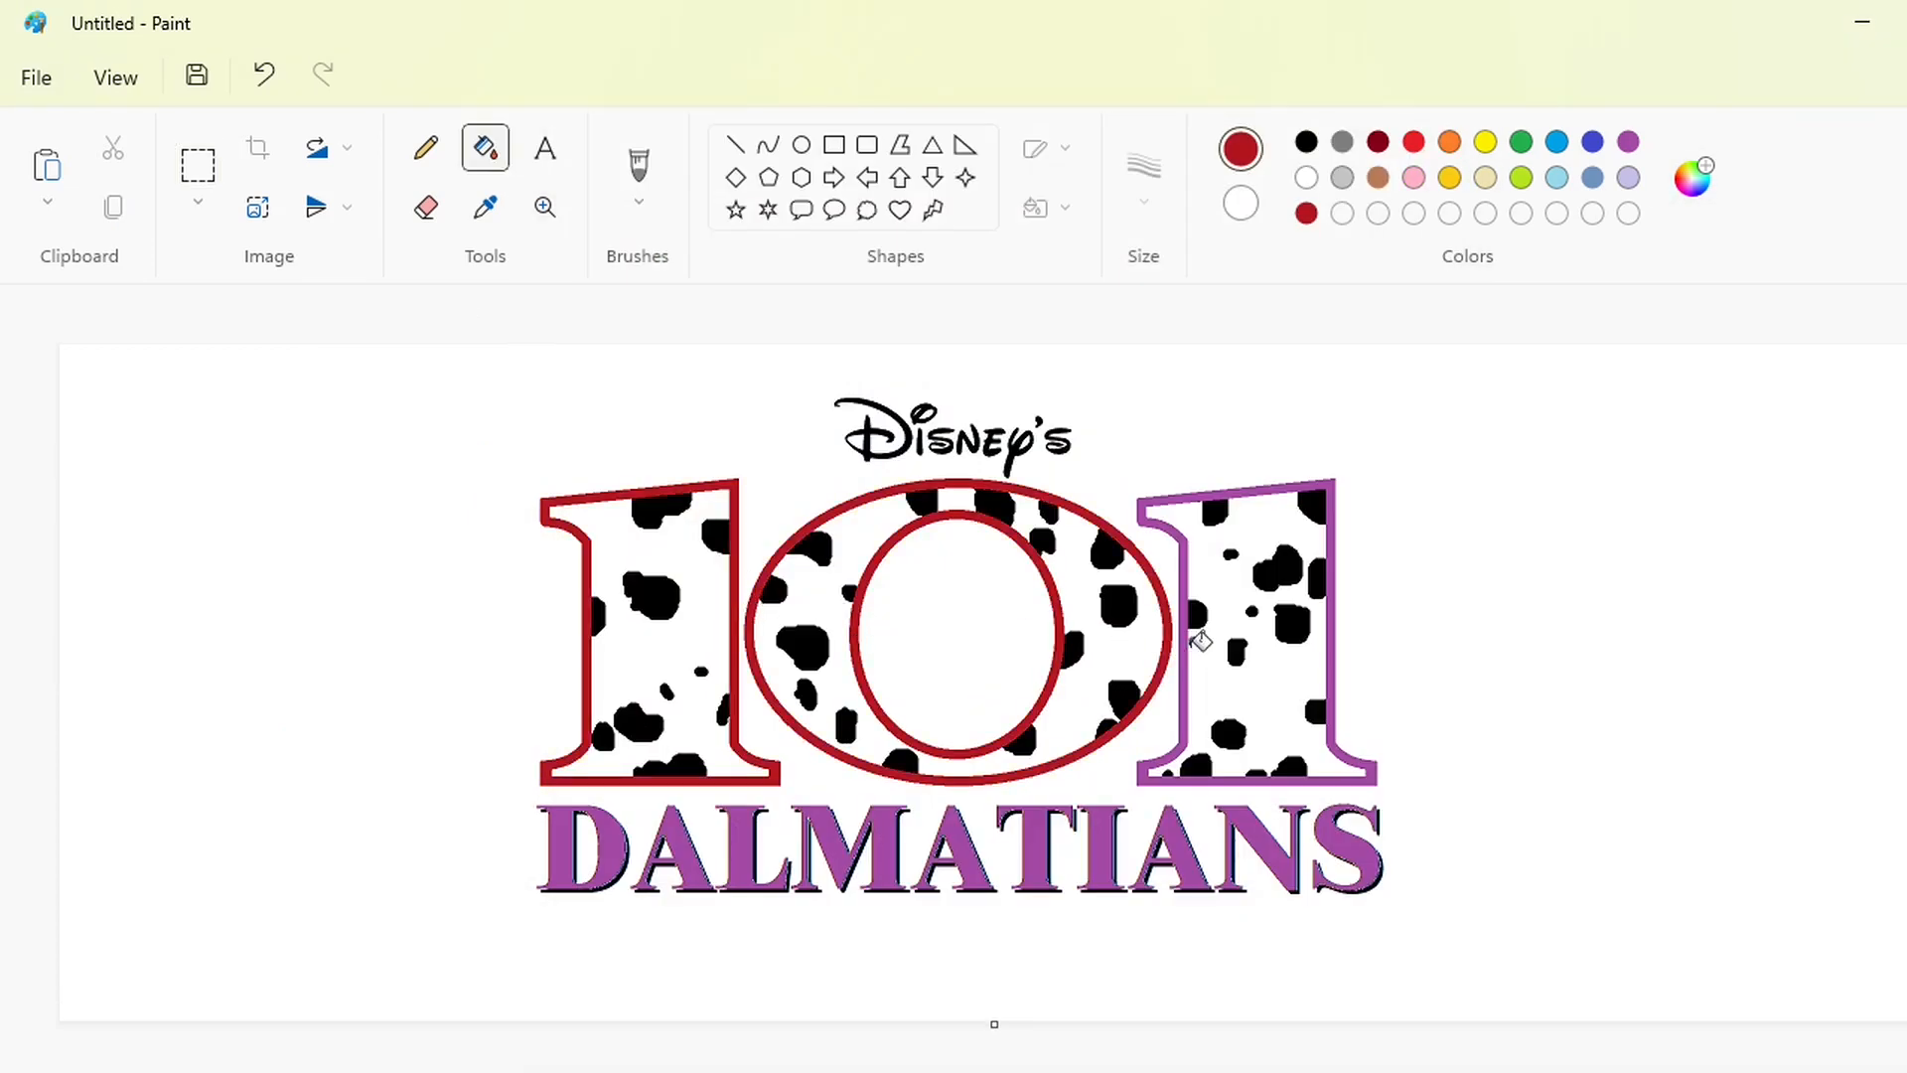
click(1192, 641)
- Fill every purple letter of the DALMATIANS title with the dark red
click(607, 846)
click(690, 849)
click(745, 854)
click(839, 849)
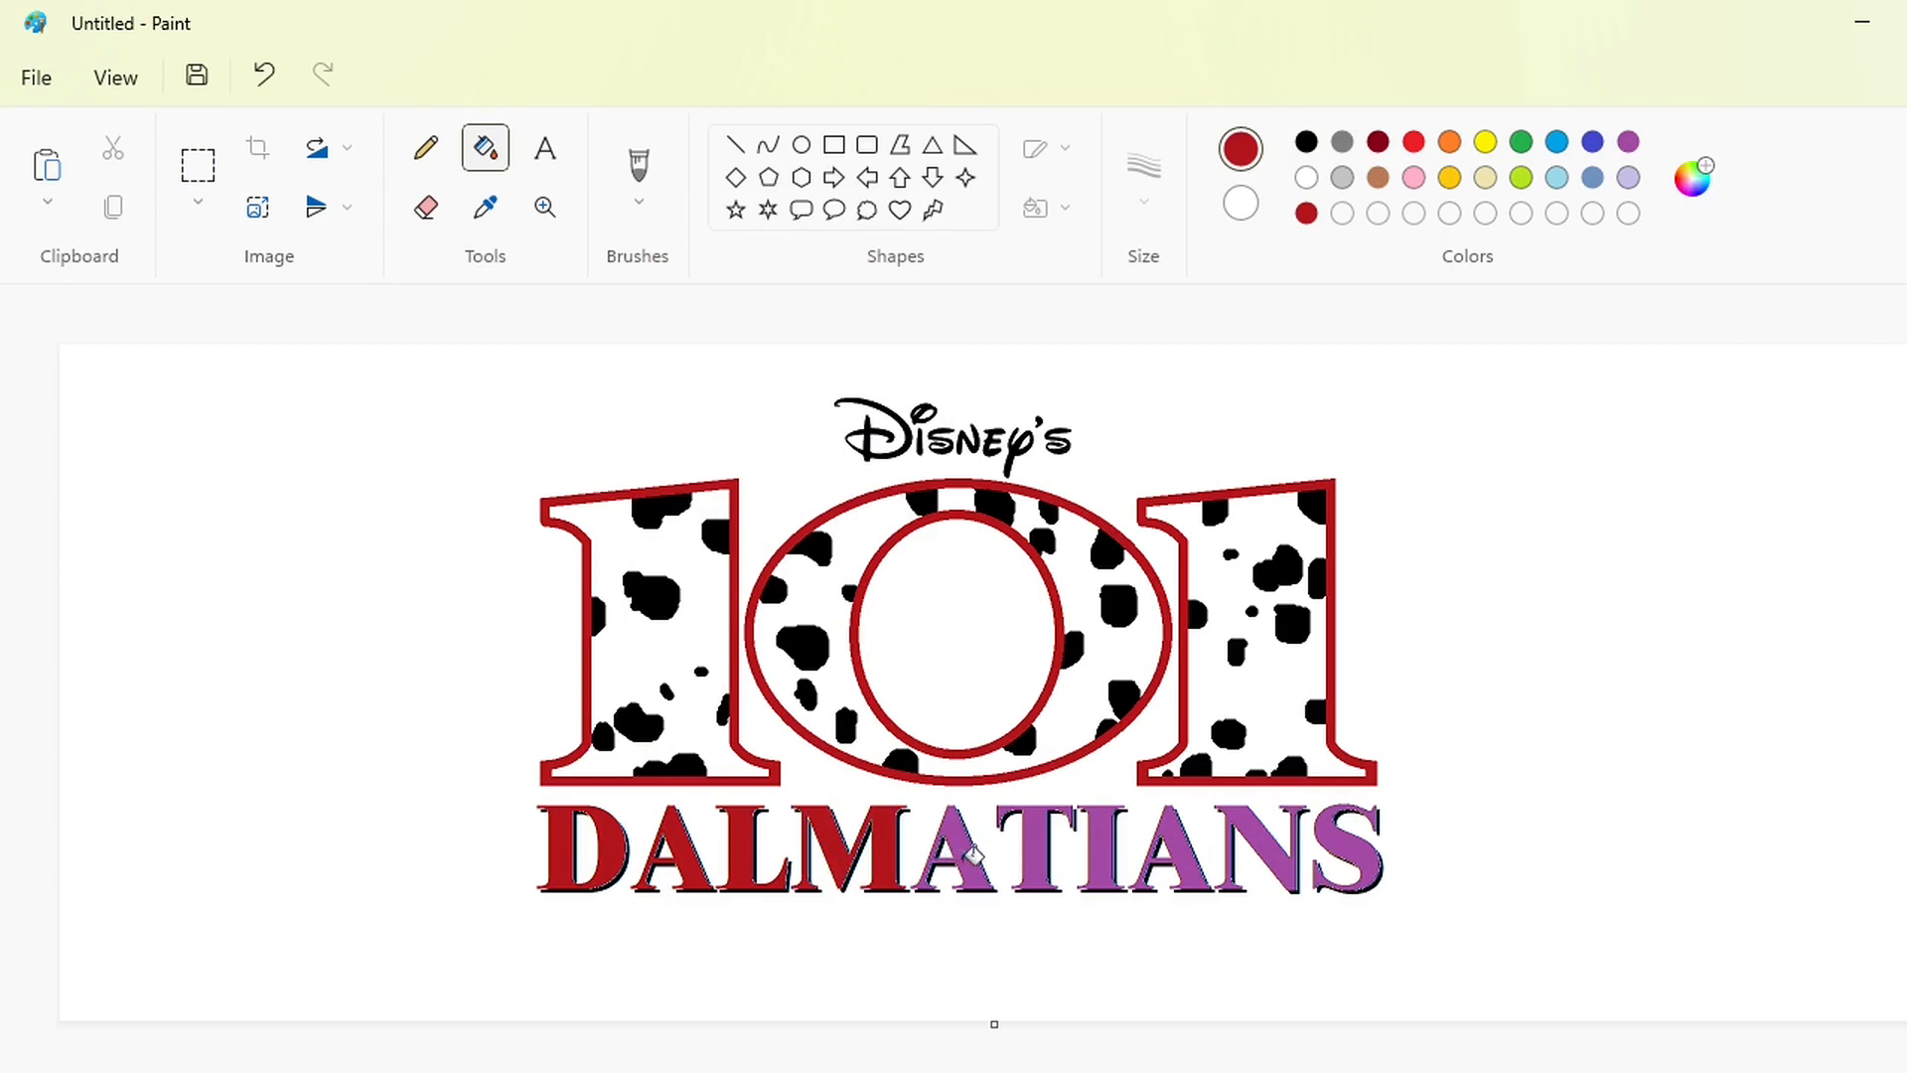
click(968, 856)
click(1033, 855)
click(1107, 852)
click(1177, 864)
click(1271, 856)
click(1353, 839)
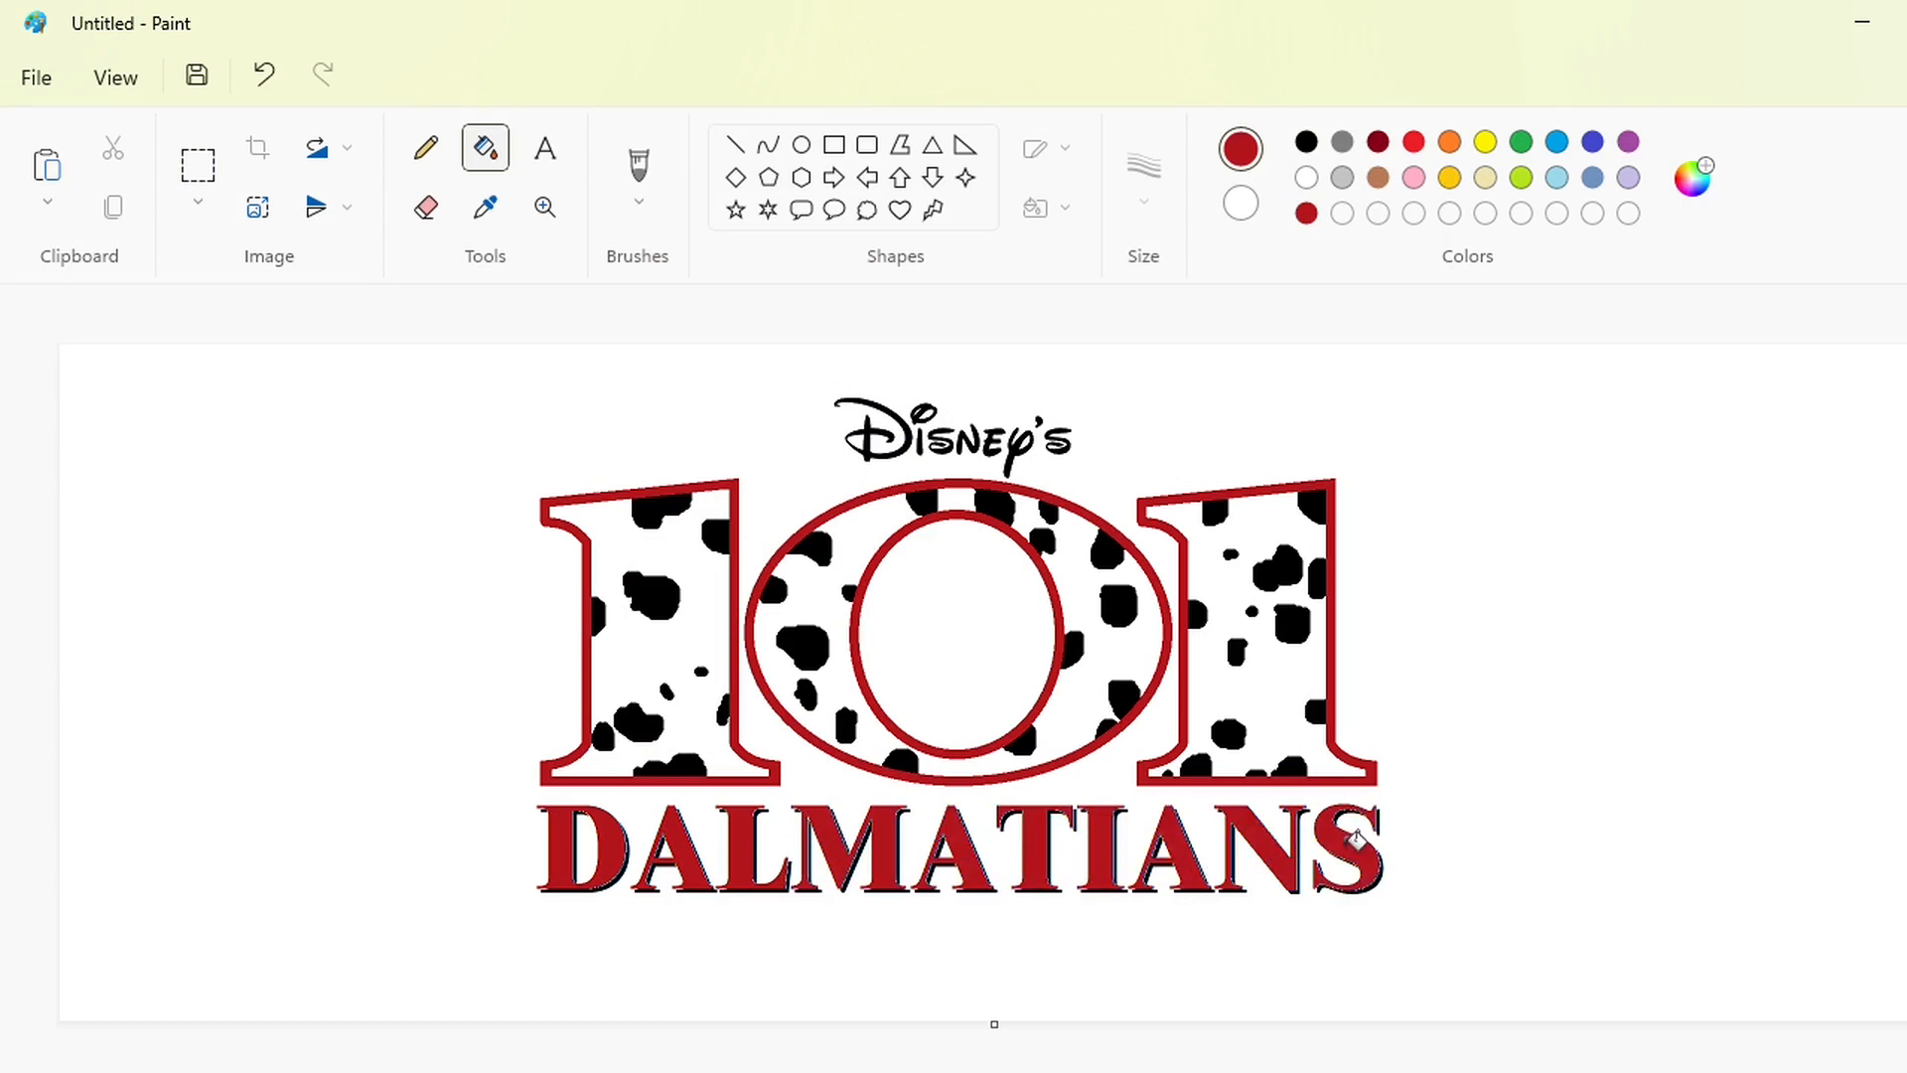